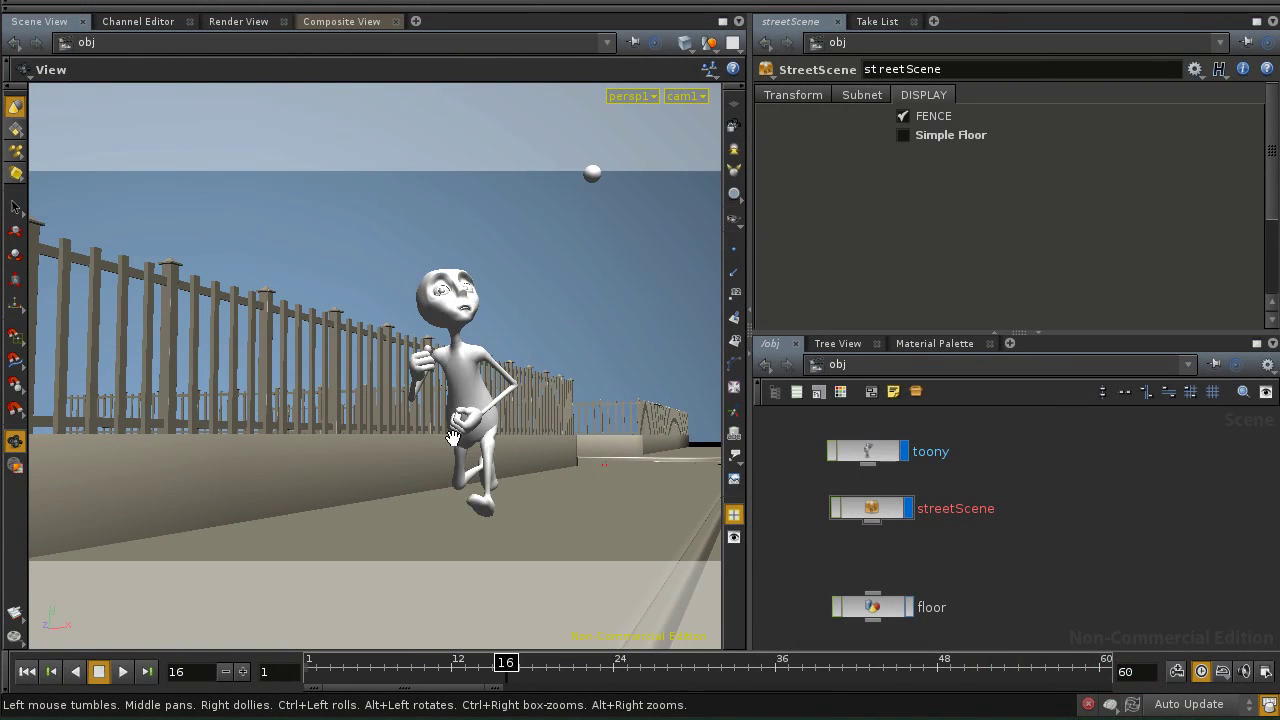
Play the animation and scrub the timeline to examine the running character and the projectile, stopping at frame 21.
left_click_drag(489, 666, 453, 668)
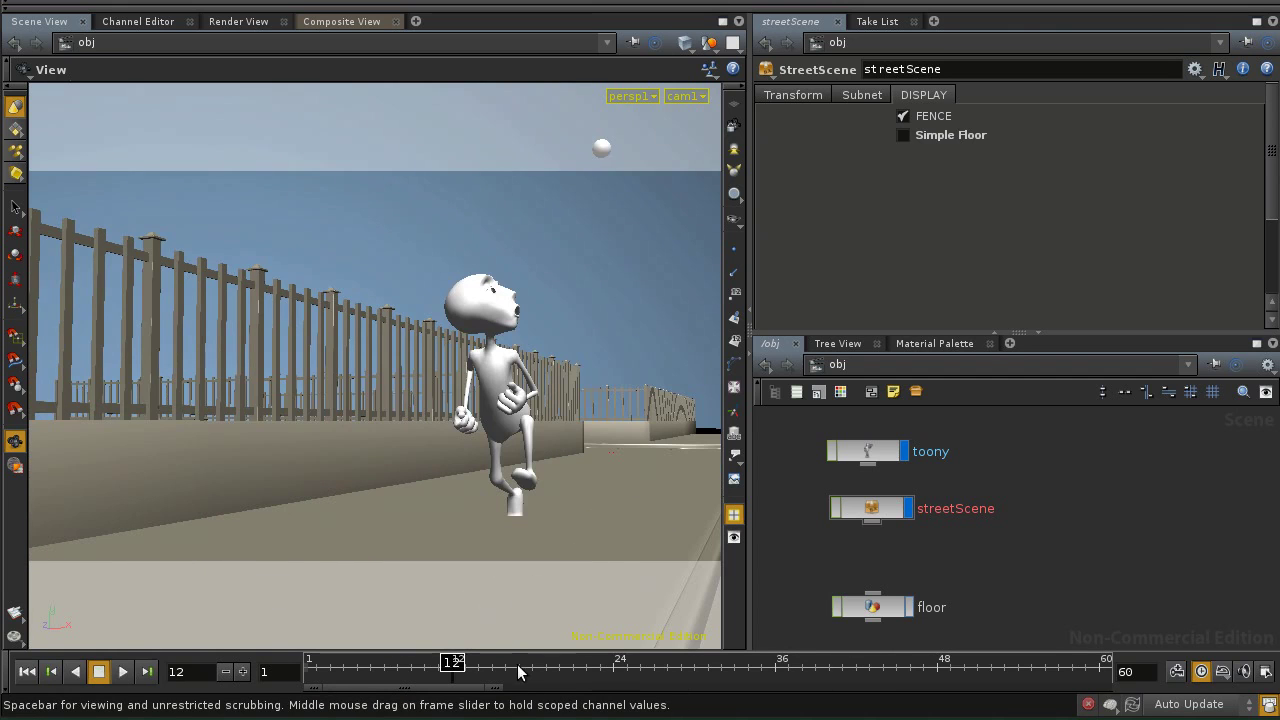
left_click_drag(447, 663, 283, 687)
left_click(123, 671)
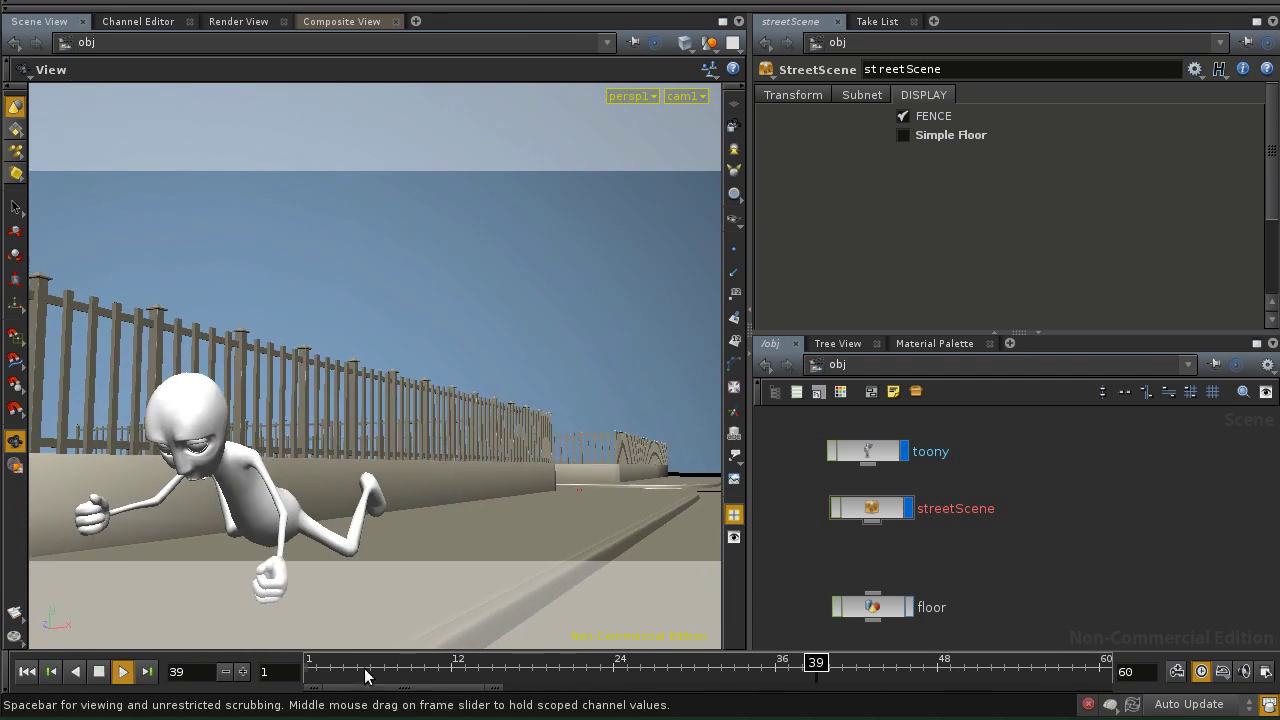
left_click(99, 672)
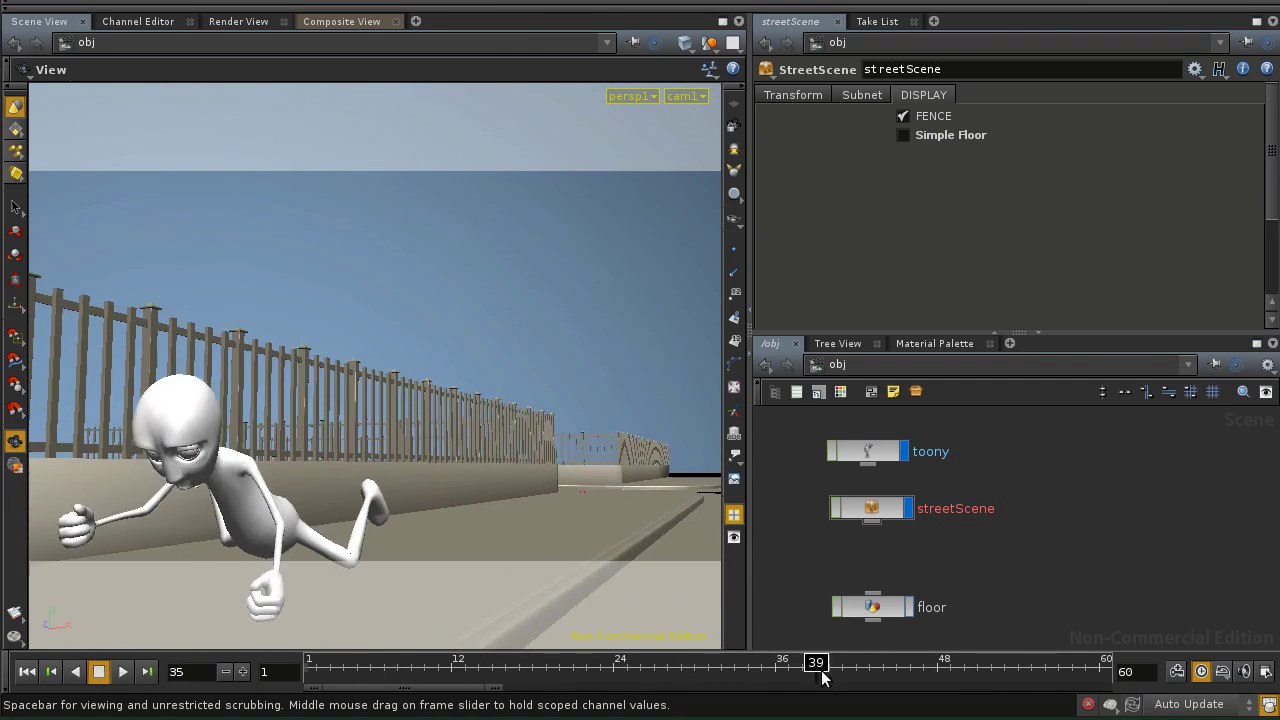
mouse_move(394, 655)
left_mouse_down()
mouse_move(694, 662)
mouse_move(572, 684)
mouse_move(509, 663)
mouse_move(694, 663)
mouse_move(603, 695)
mouse_move(480, 665)
mouse_move(312, 665)
mouse_move(600, 663)
mouse_move(451, 663)
mouse_move(463, 697)
left_mouse_up()
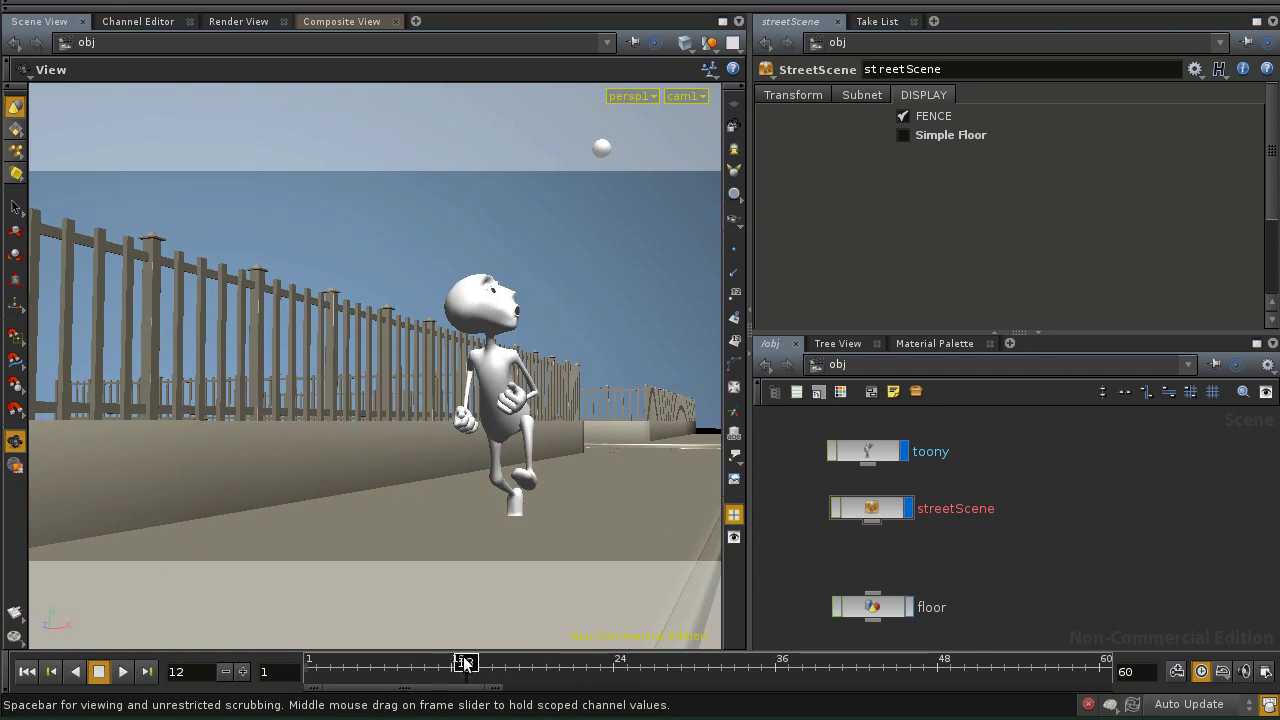
mouse_move(463, 663)
left_mouse_down()
mouse_move(612, 664)
mouse_move(601, 668)
left_mouse_up()
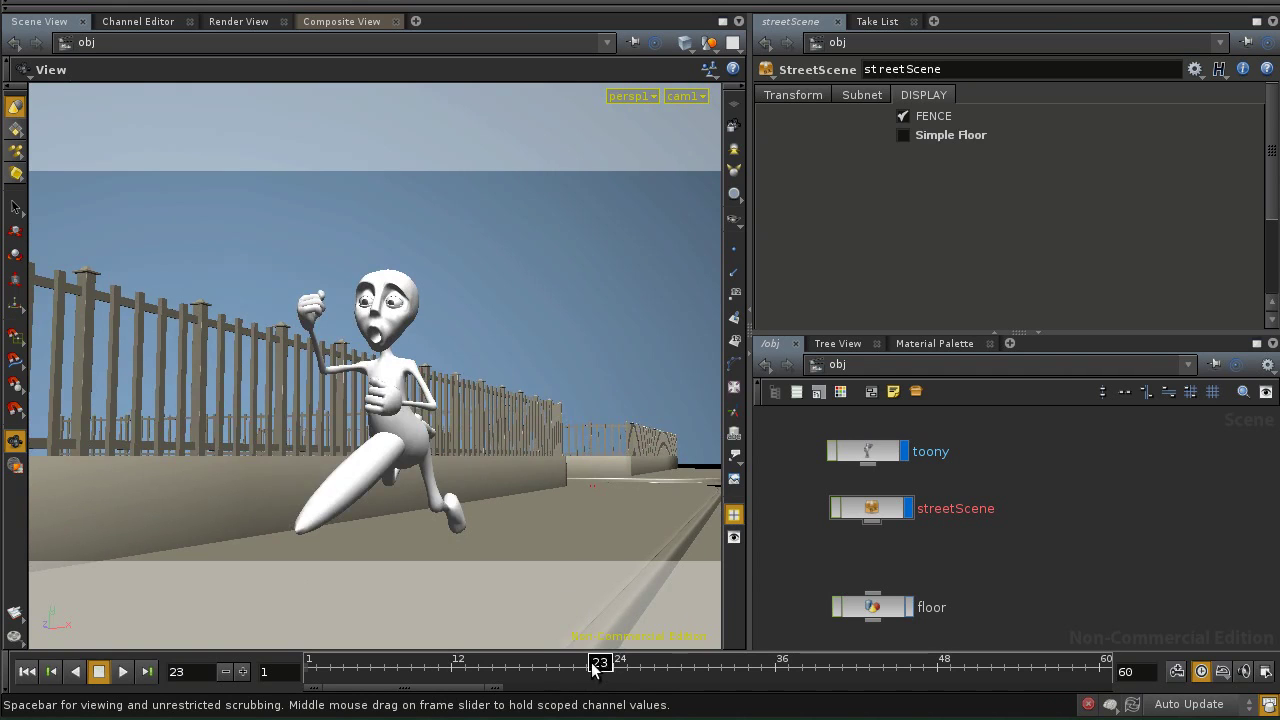
mouse_move(587, 667)
left_mouse_down()
mouse_move(623, 665)
mouse_move(535, 667)
mouse_move(670, 670)
mouse_move(512, 668)
mouse_move(677, 677)
mouse_move(517, 672)
mouse_move(591, 670)
mouse_move(564, 671)
left_mouse_up()
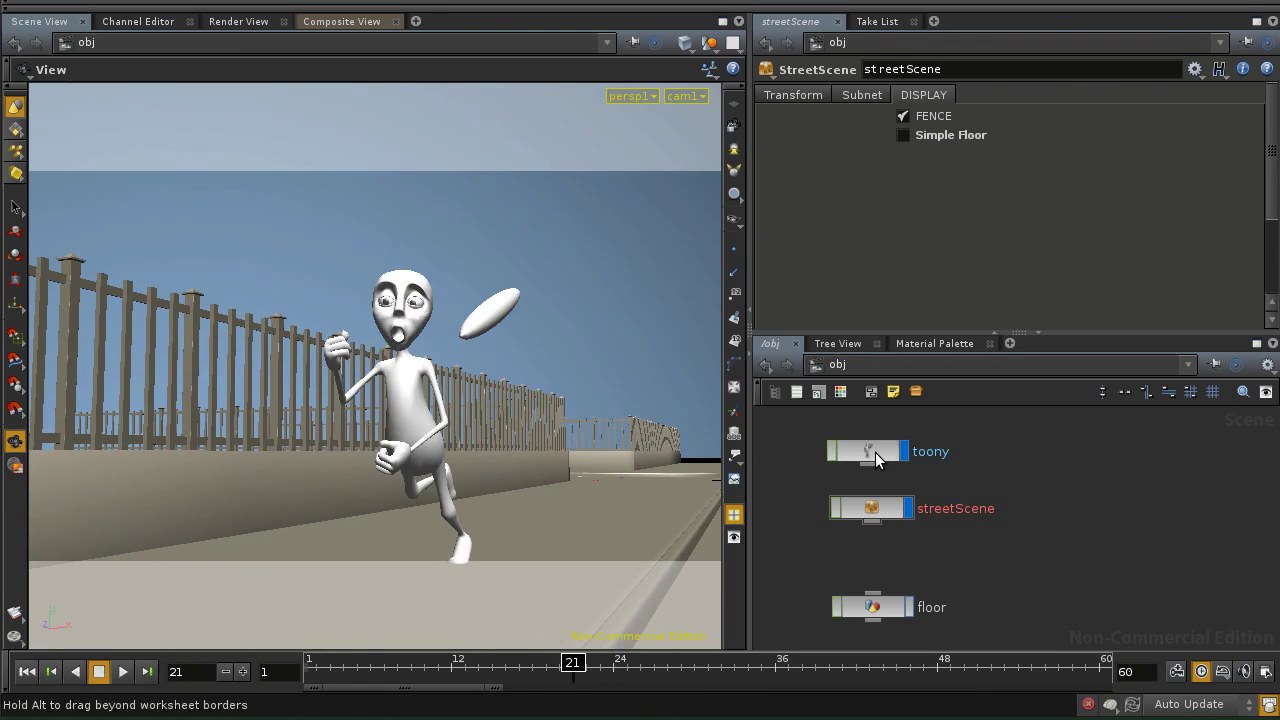
Select the toony character node to inspect its animation keys, then deselect it and return to frame 1.
left_click(872, 452)
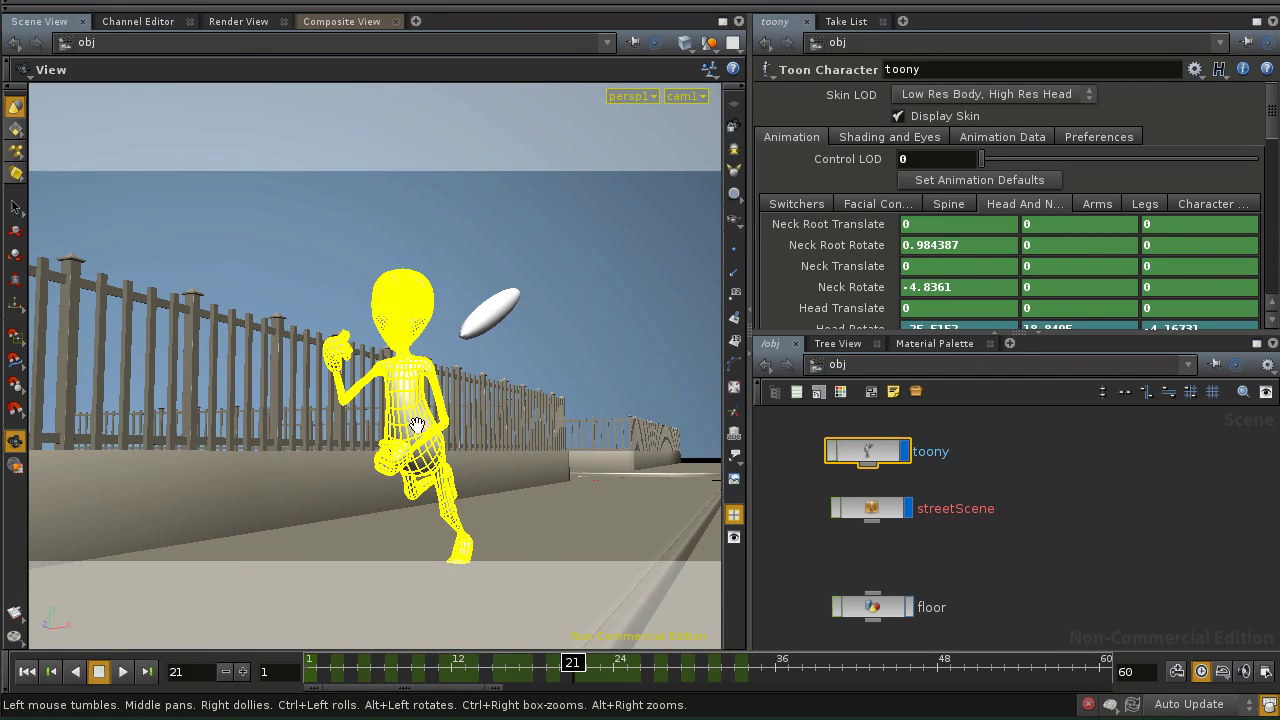
mouse_move(572, 663)
left_mouse_down()
mouse_move(343, 663)
mouse_move(654, 663)
mouse_move(320, 663)
mouse_move(571, 663)
mouse_move(424, 663)
left_mouse_up()
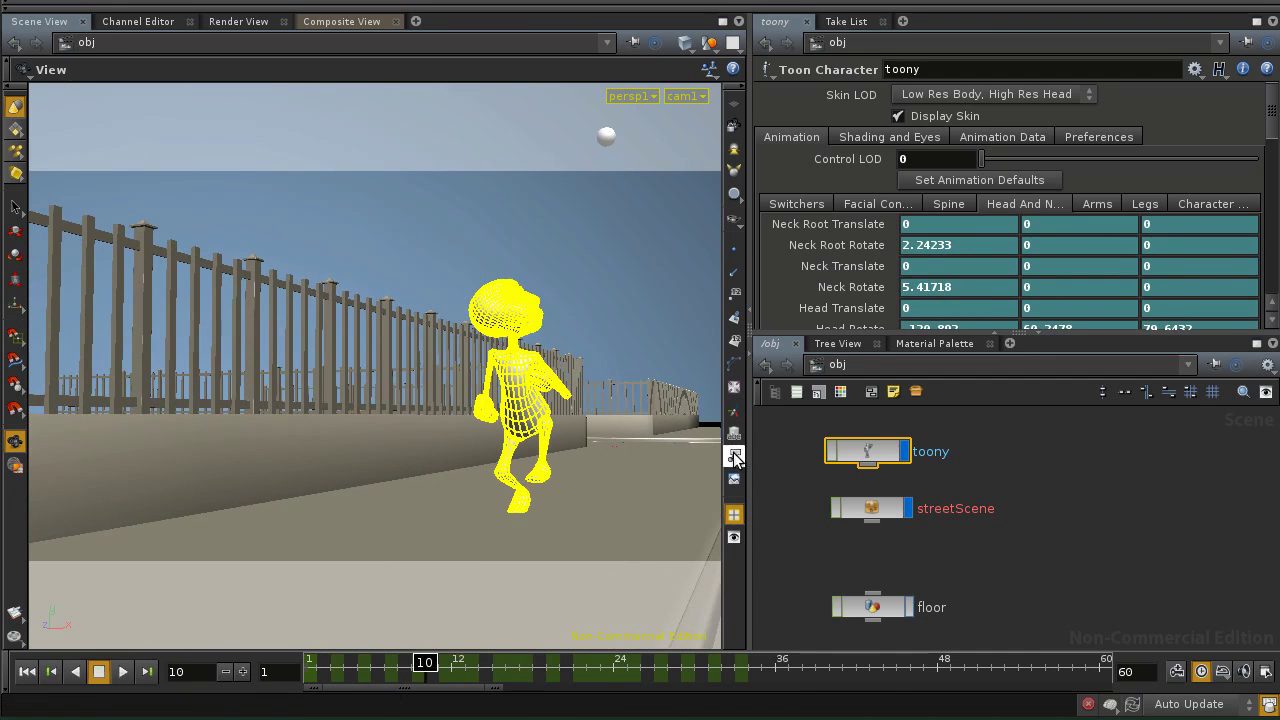
left_click(1015, 478)
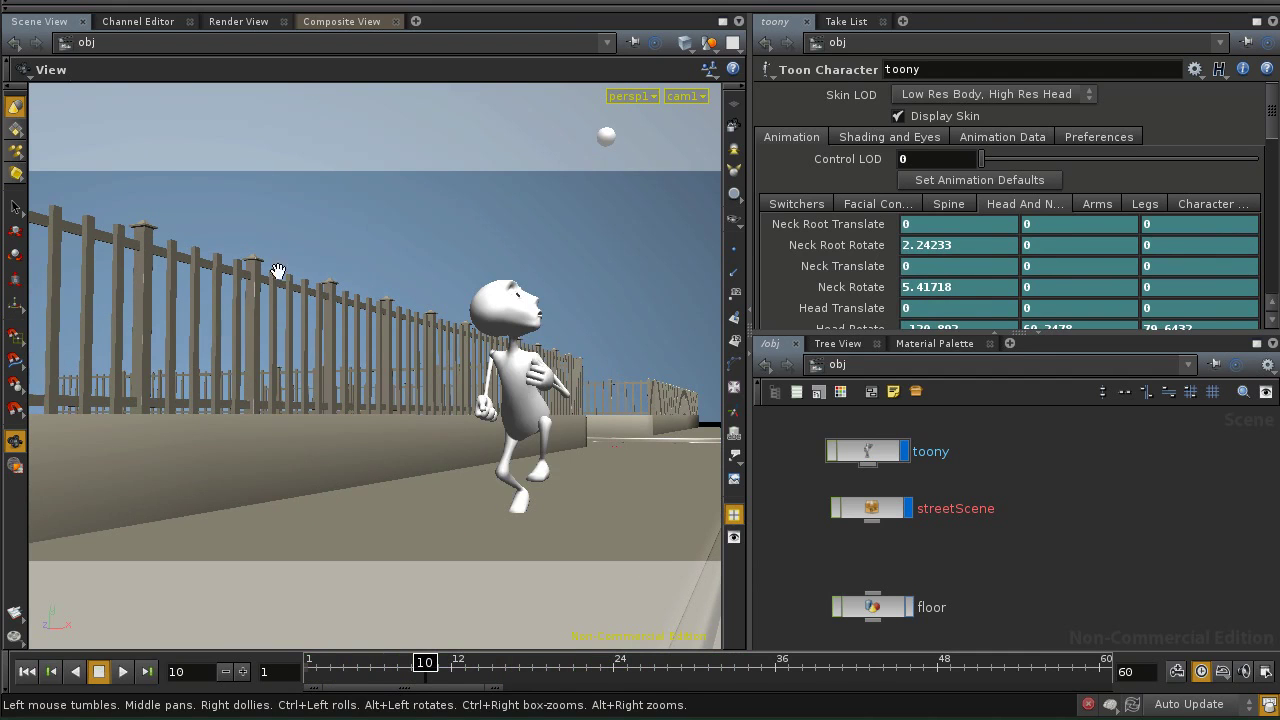
left_click_drag(425, 664, 300, 688)
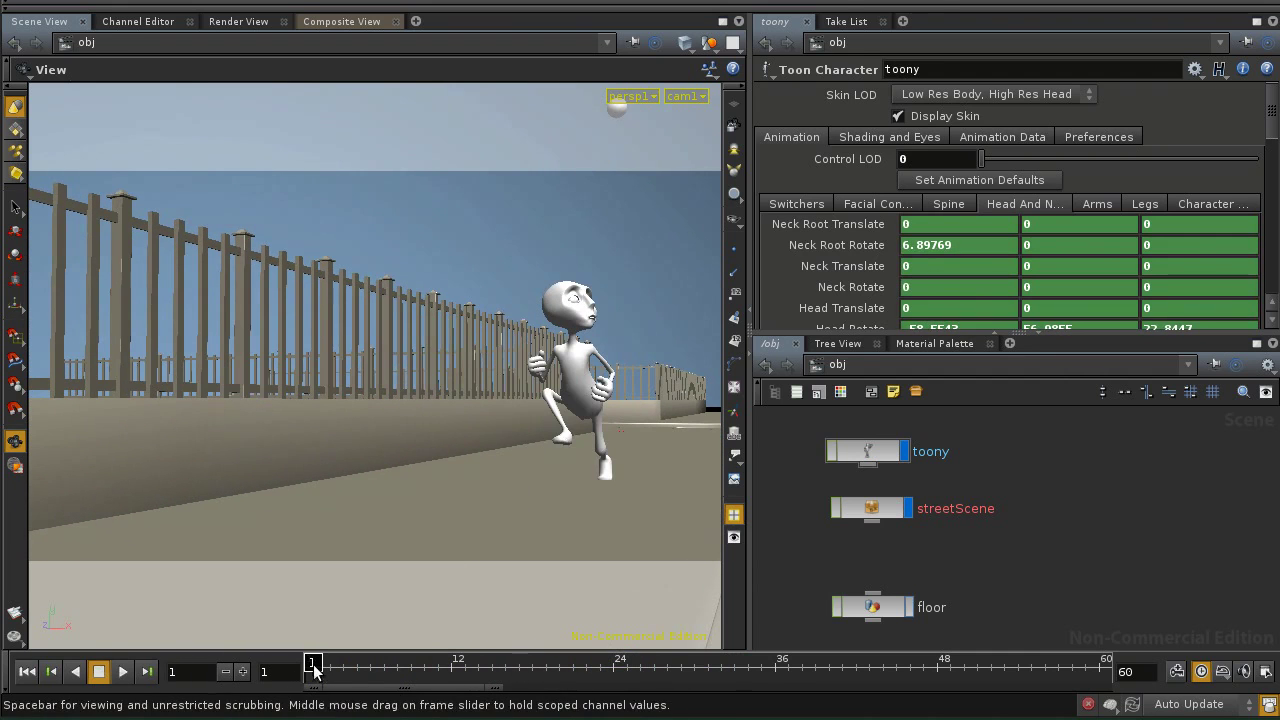
Select the streetScene and toony nodes in turn, and move the floor node up directly beneath streetScene.
left_click(891, 509)
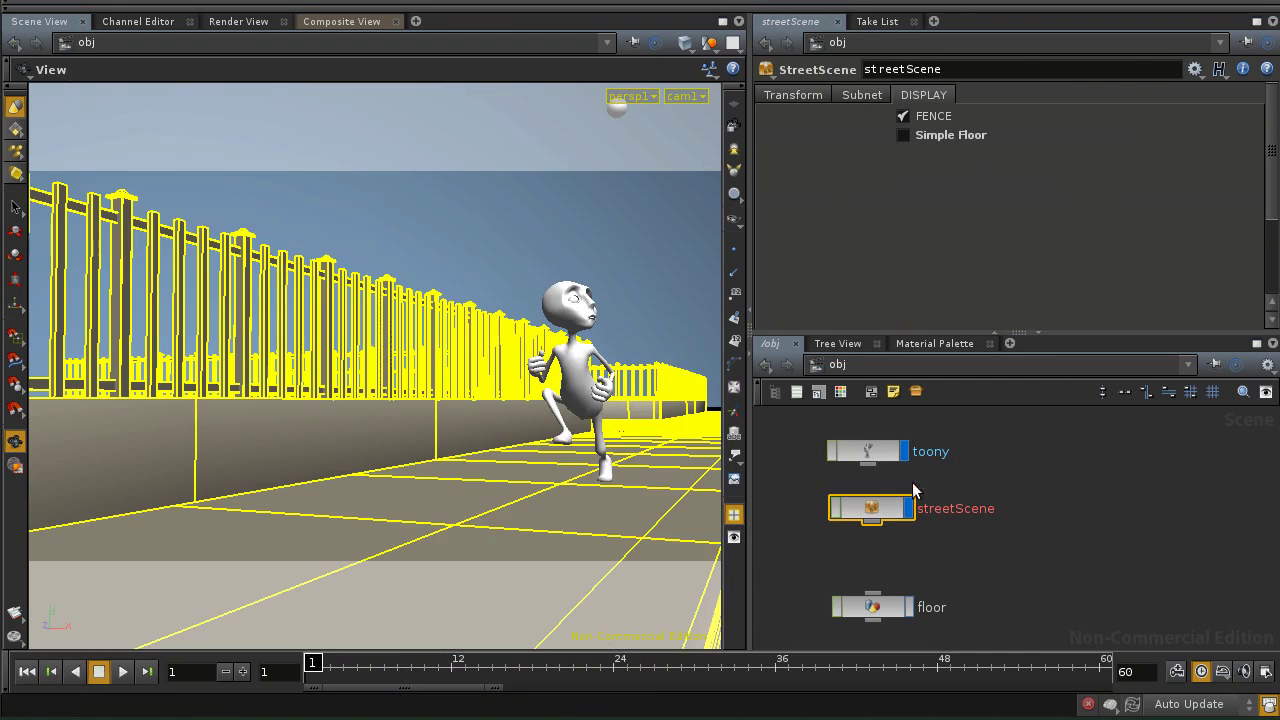
left_click(881, 456)
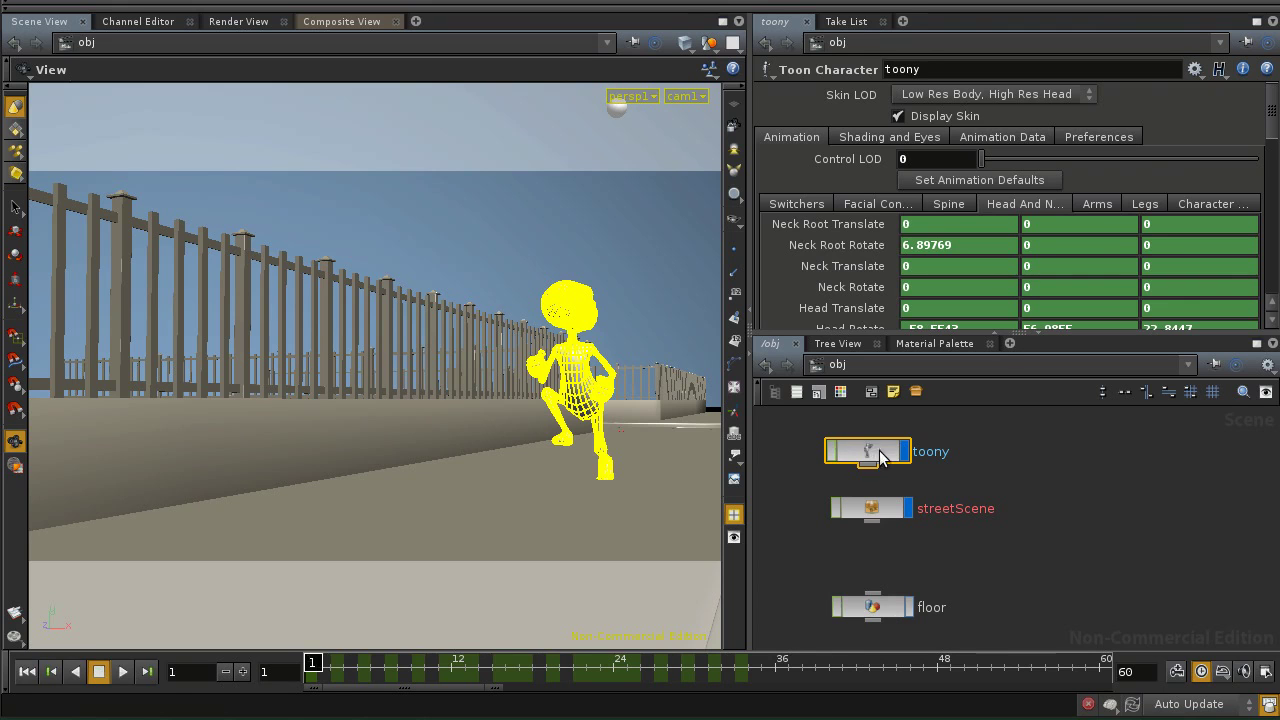
left_click_drag(871, 608, 872, 564)
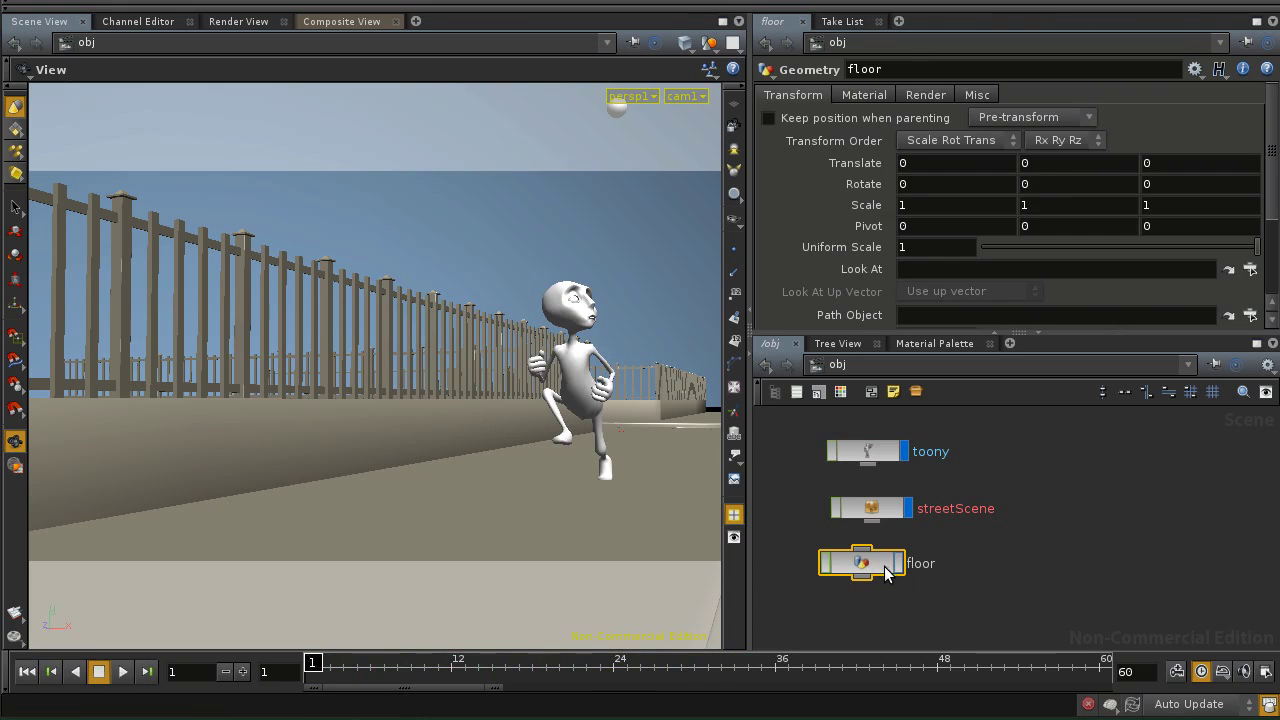
Go to frame 6, then move the projectile node up beside the streetScene and floor nodes and select it.
left_click_drag(312, 662, 370, 662)
middle_click_drag(1024, 483, 1036, 529)
scroll(1065, 526, "down", 6)
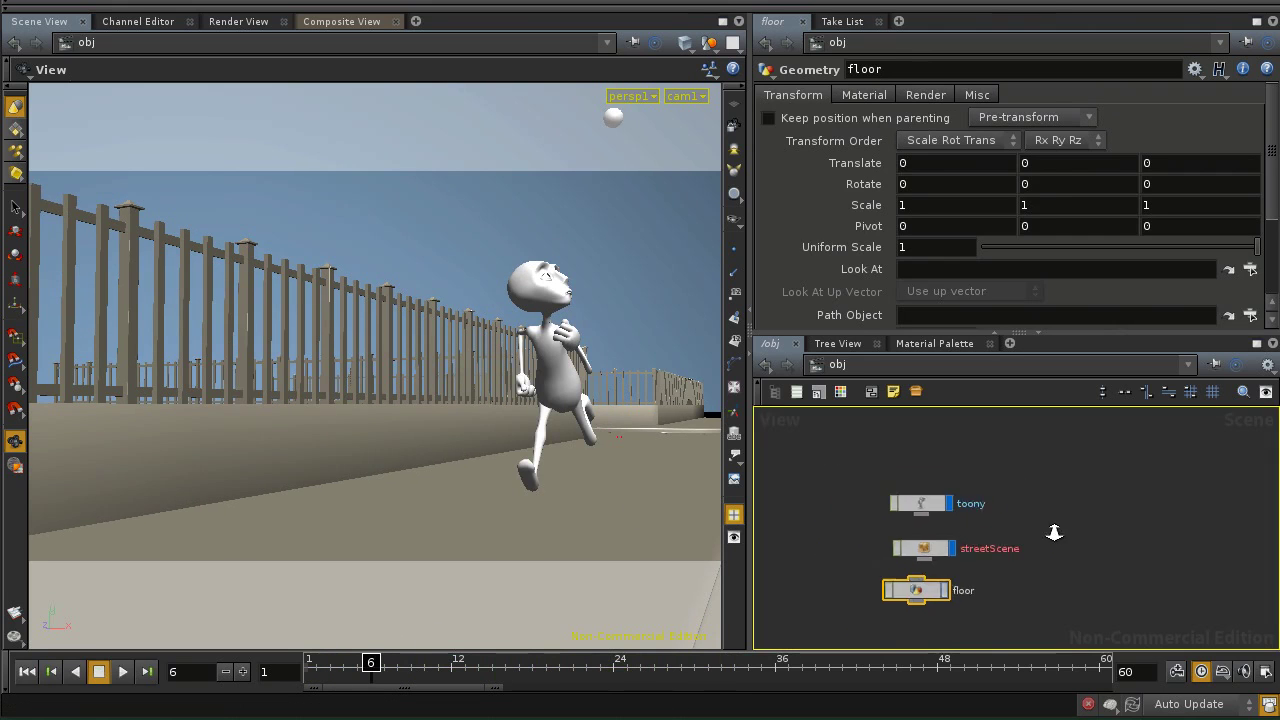
left_click_drag(985, 457, 983, 490)
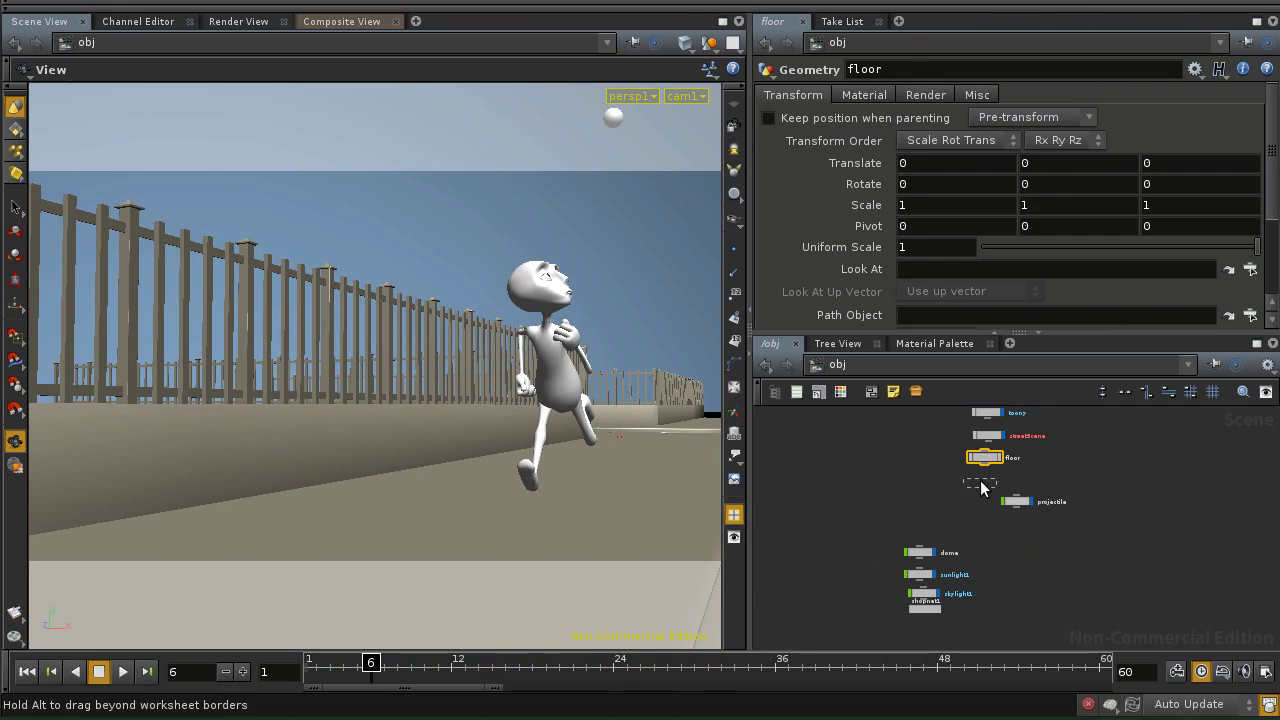
left_click_drag(937, 446, 937, 447)
middle_click_drag(937, 456, 969, 511)
scroll(971, 503, "up", 2)
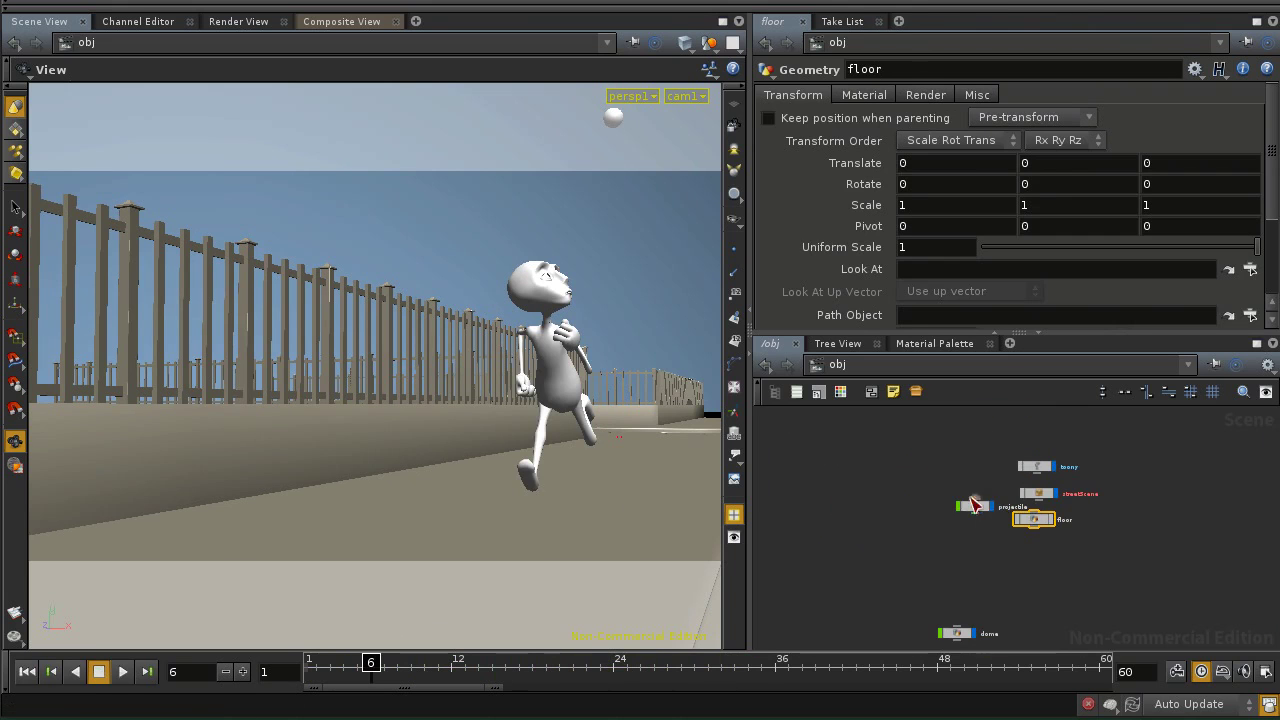
left_click(973, 508)
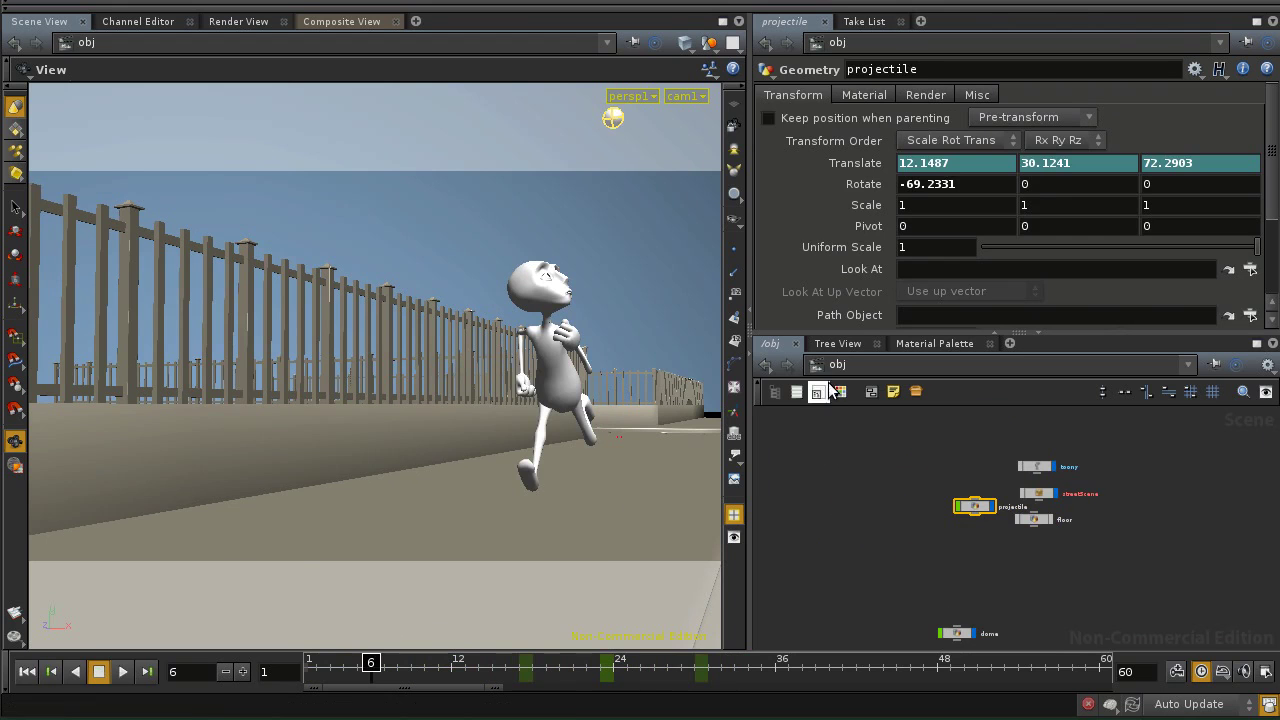
Go to frame 18 and inspect the dome geometry and the skylight1 environment light.
left_click_drag(371, 663, 535, 682)
middle_click_drag(988, 619, 961, 515)
scroll(961, 516, "up", 4)
scroll(961, 516, "down", 3)
left_click(922, 520)
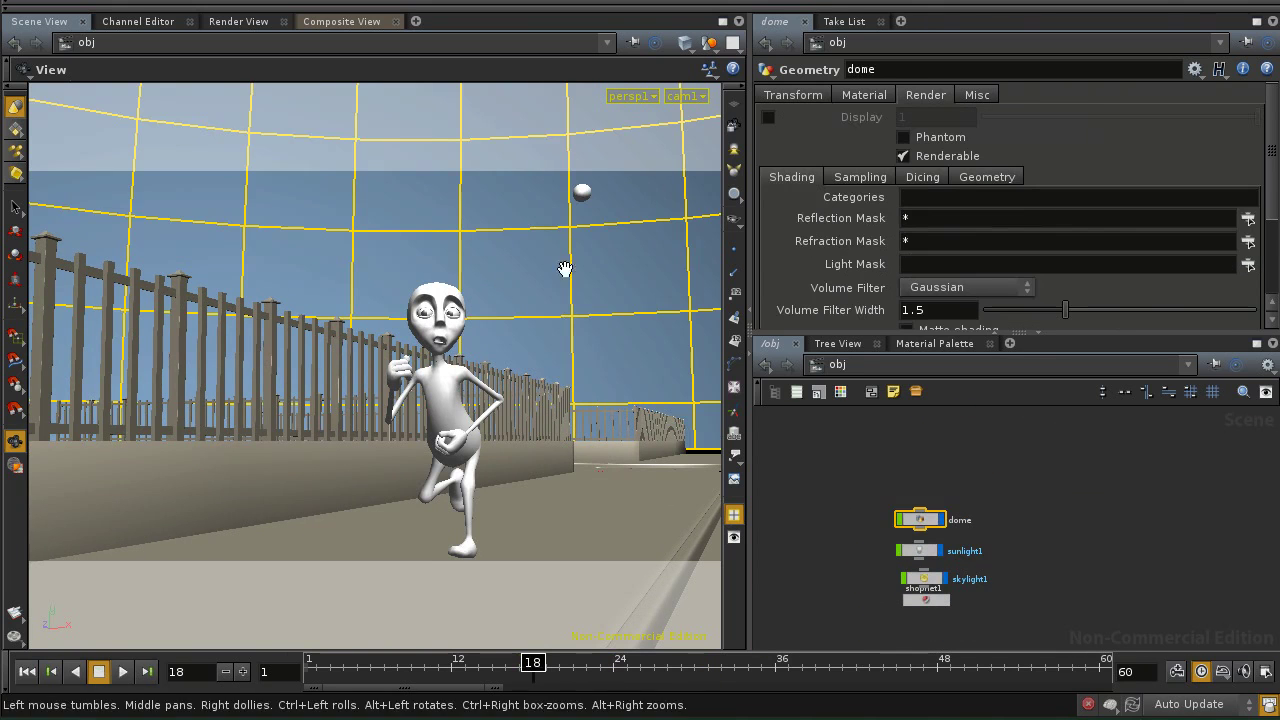
left_click(920, 578)
Spread out the projectile, floor and streetScene nodes in the object network.
middle_click_drag(1045, 449, 1037, 591)
scroll(981, 589, "up", 3)
left_click_drag(845, 559, 811, 594)
middle_click_drag(972, 577, 1022, 575)
left_click_drag(1020, 575, 1033, 573)
left_click_drag(1016, 519, 1004, 509)
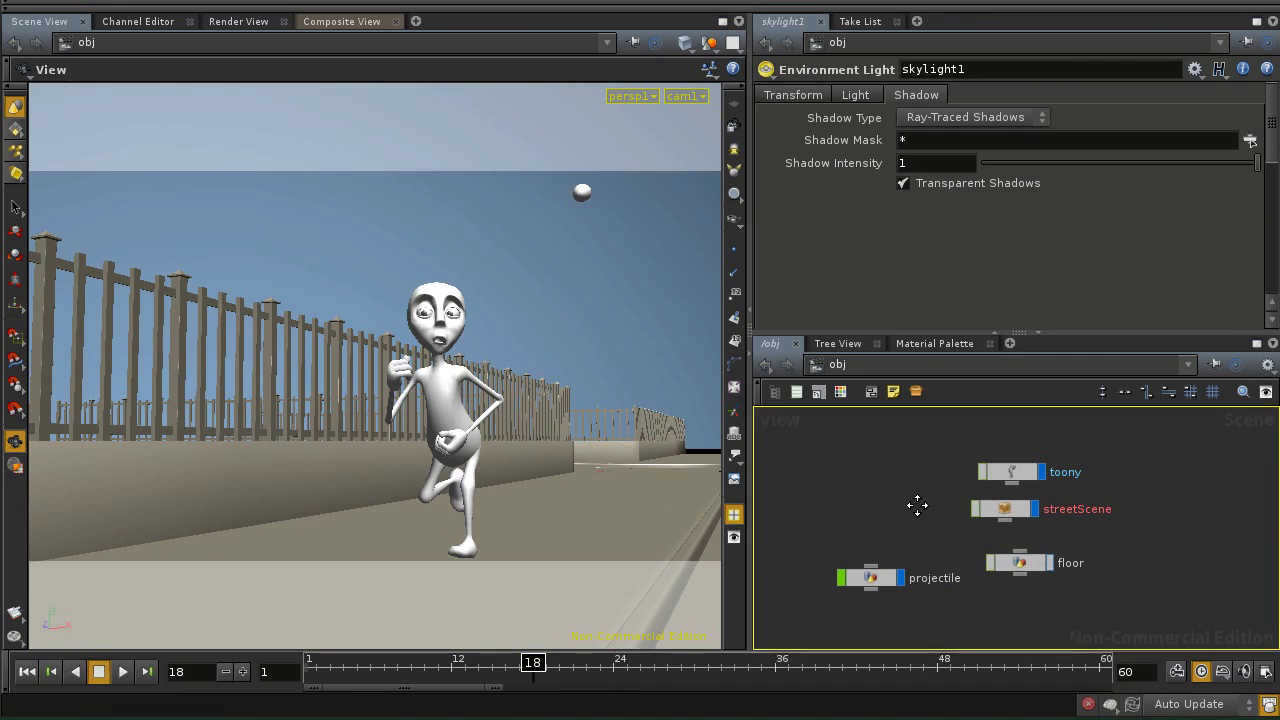
Reposition the toony node so it sits just above streetScene, and clear the selection.
middle_click_drag(920, 510, 920, 530)
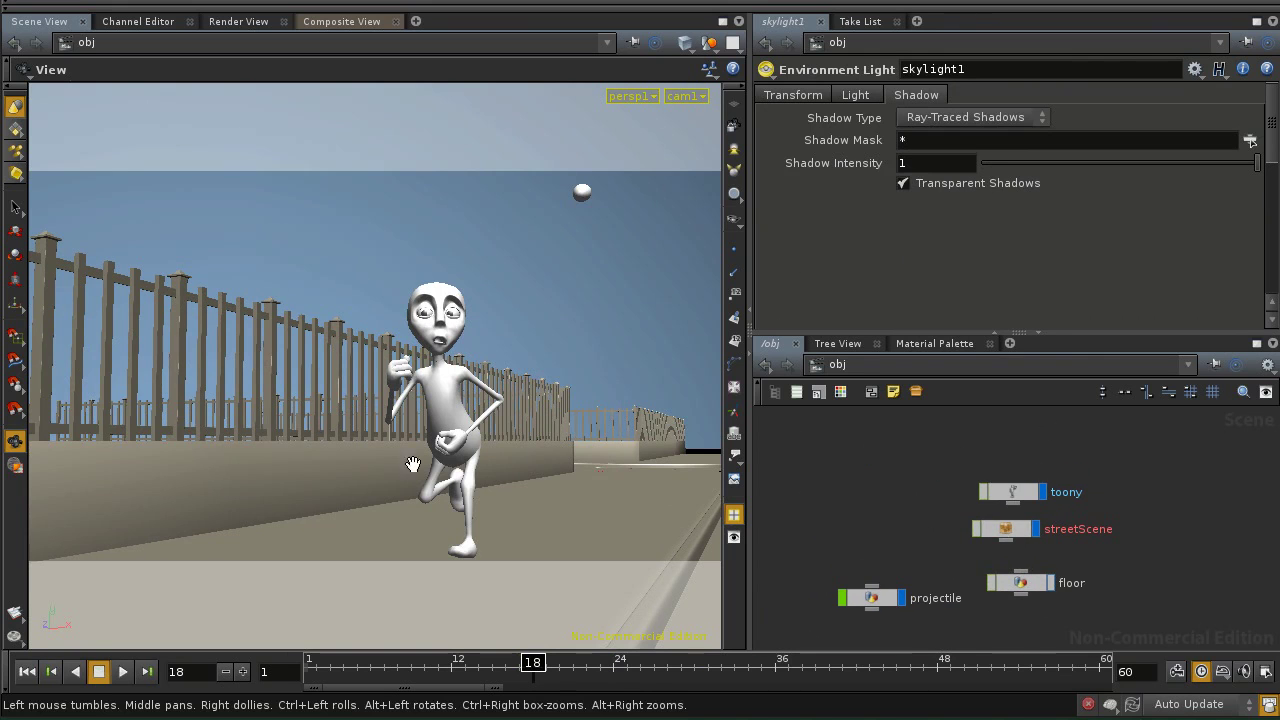
left_click_drag(1016, 492, 990, 472)
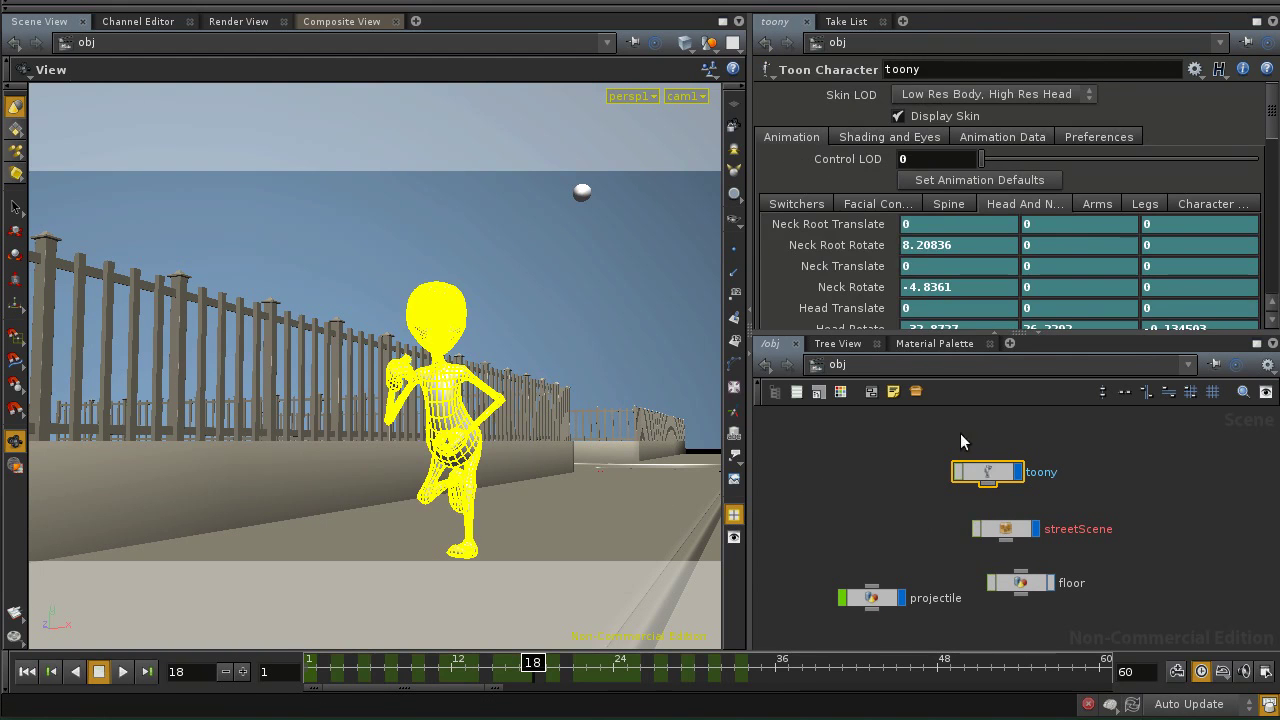
mouse_move(993, 474)
left_mouse_down()
mouse_move(1013, 473)
mouse_move(1002, 480)
left_mouse_up()
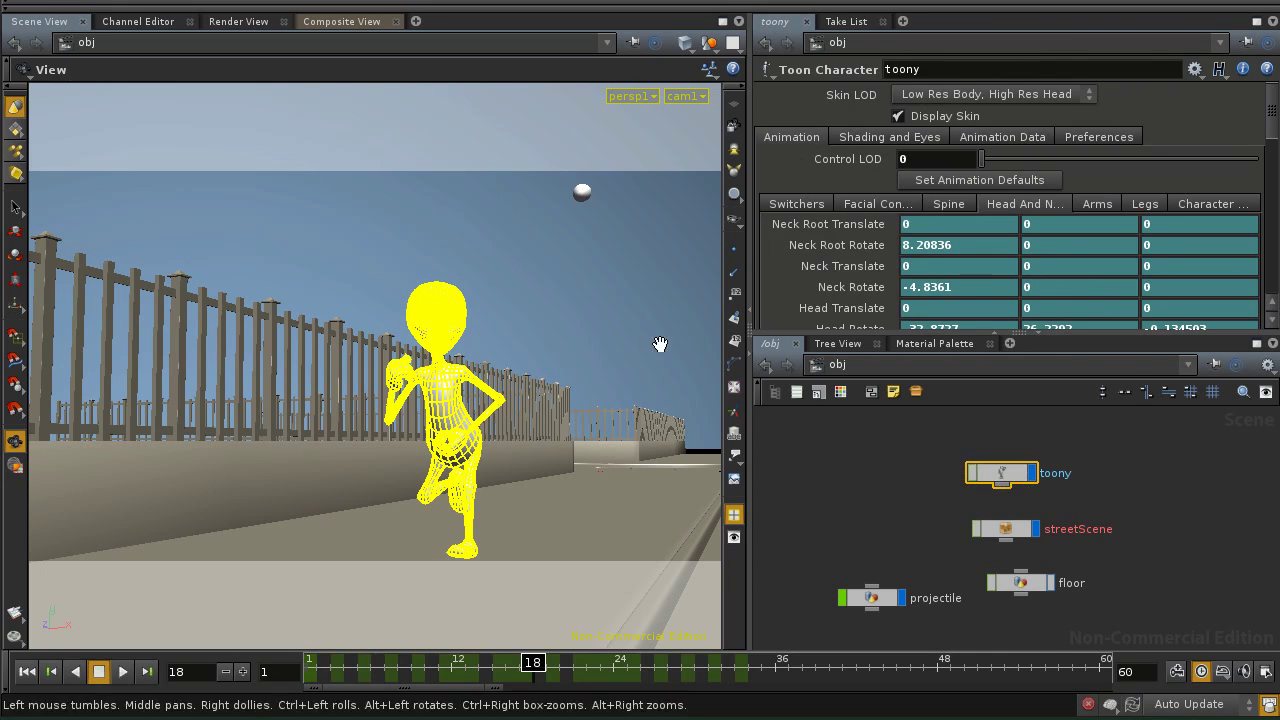
mouse_move(984, 158)
left_mouse_down()
mouse_move(1003, 158)
mouse_move(978, 175)
left_mouse_up()
left_click(861, 482)
left_click(1000, 476)
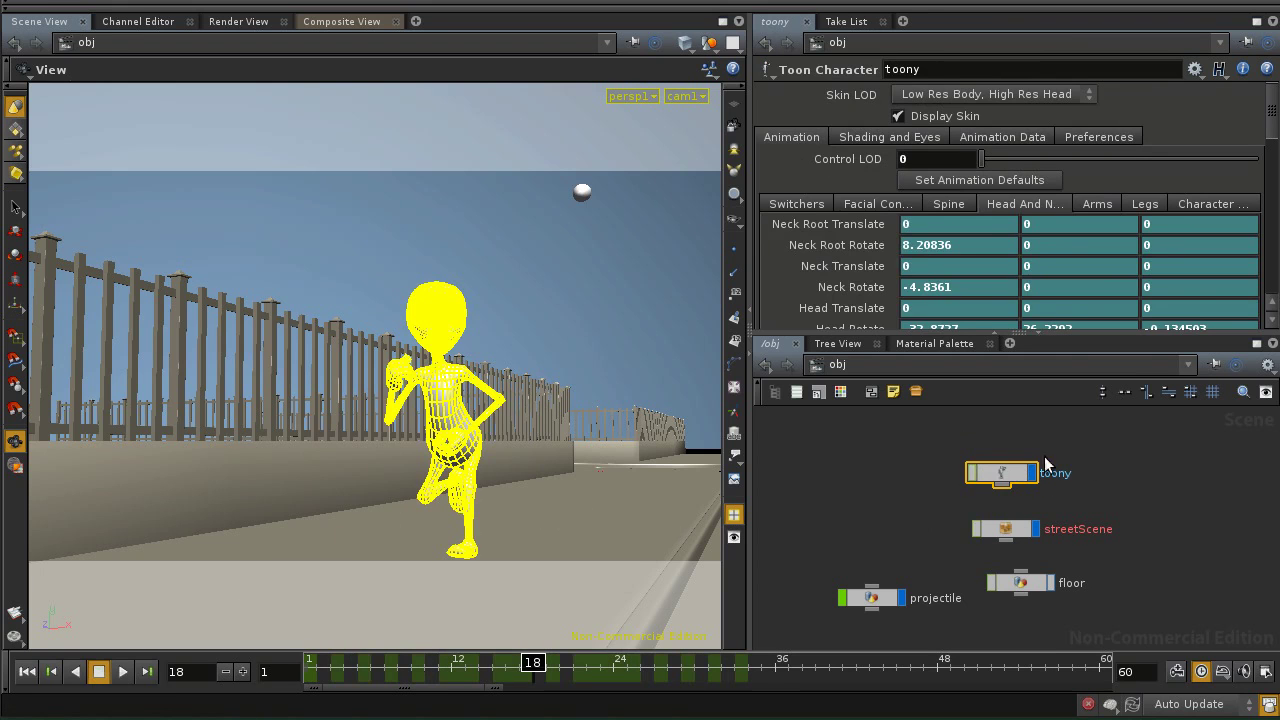
left_click_drag(993, 481, 1008, 492)
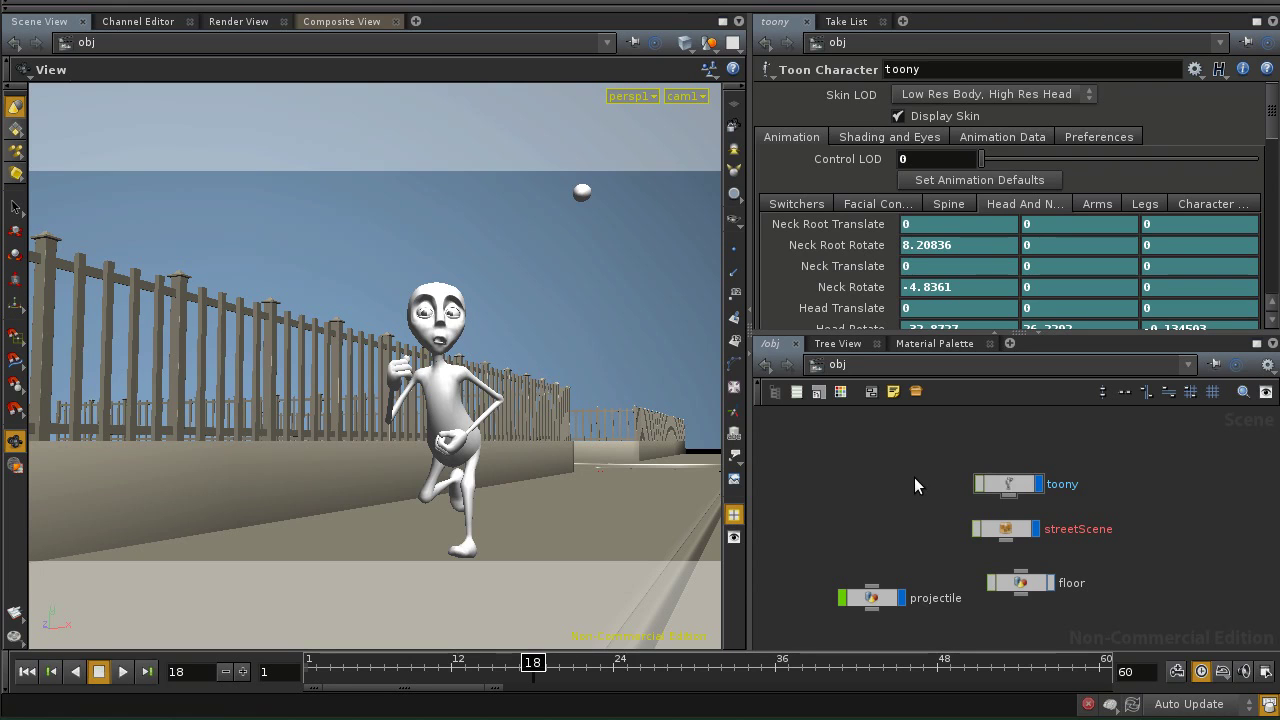
left_click_drag(1005, 484, 1003, 483)
left_click(1003, 483)
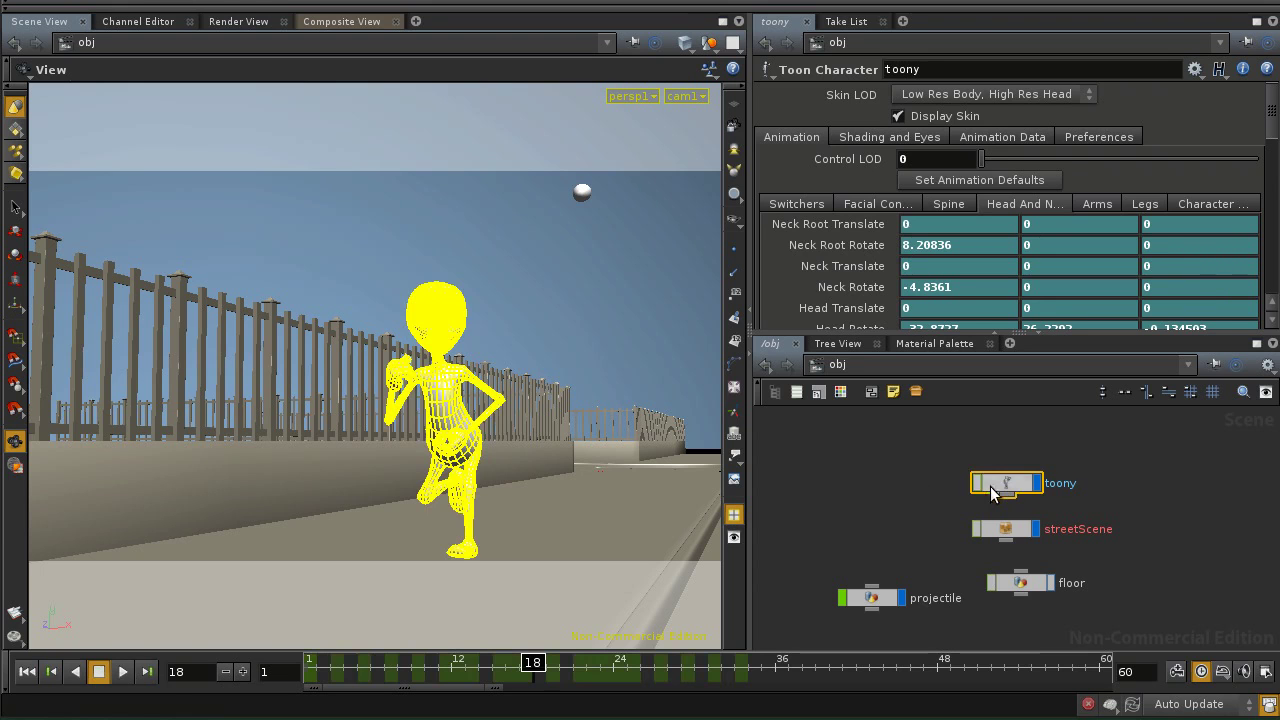
left_click(878, 481)
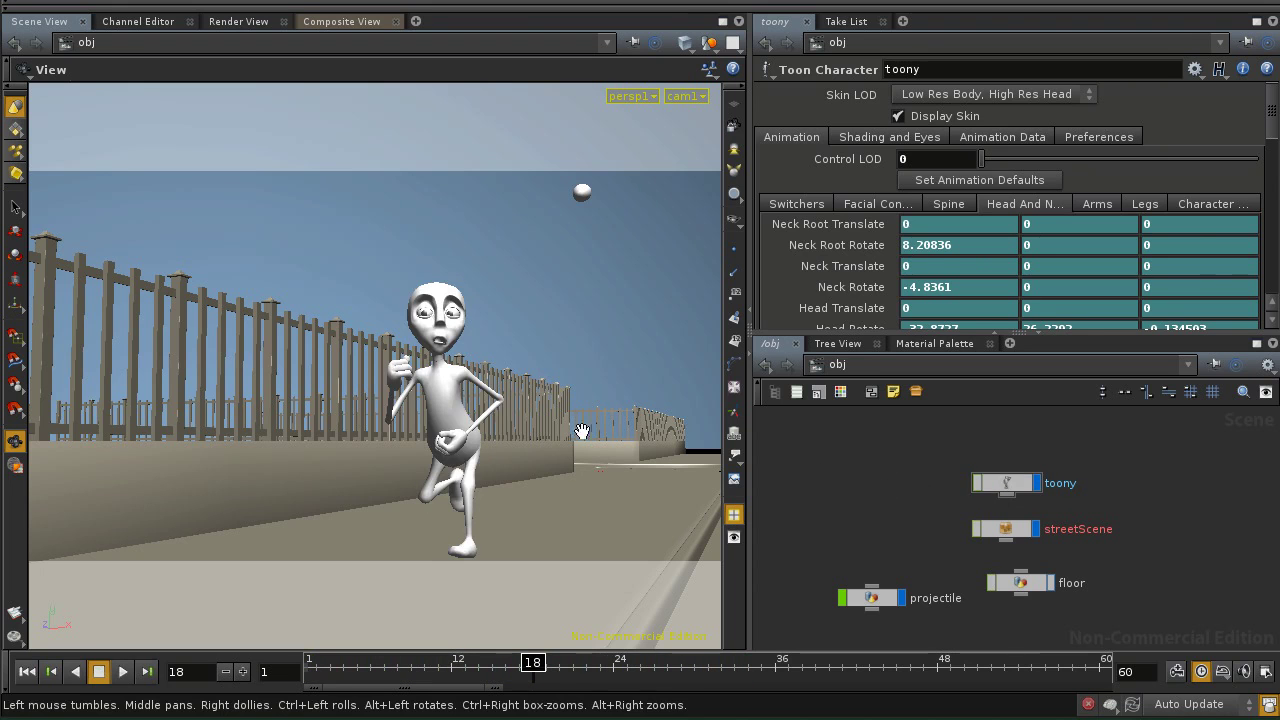
Leave the cam1 view for a free perspective view of the street and switch the viewport to headlight lighting.
left_click_drag(617, 453, 485, 497)
left_click_drag(516, 388, 743, 102)
left_click(733, 150)
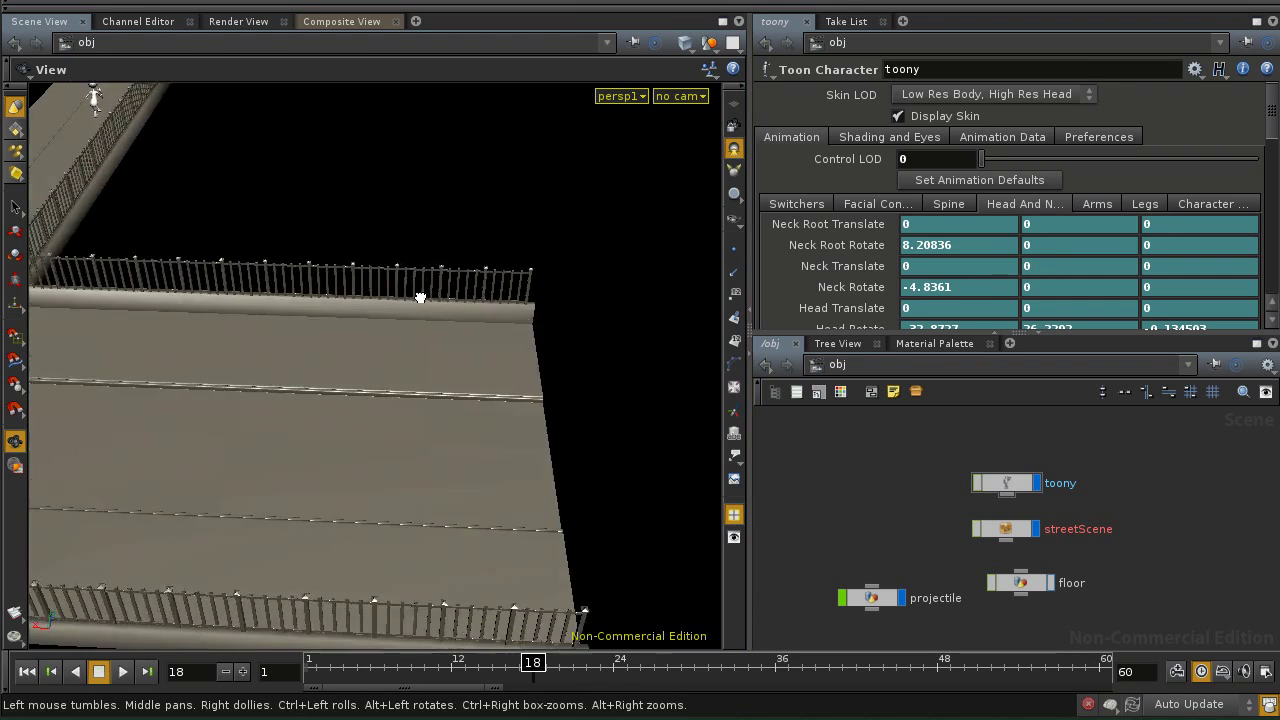
Enter the streetScene asset, enlarge the network area, and go inside its inner streetScene geometry node.
double_click(1006, 527)
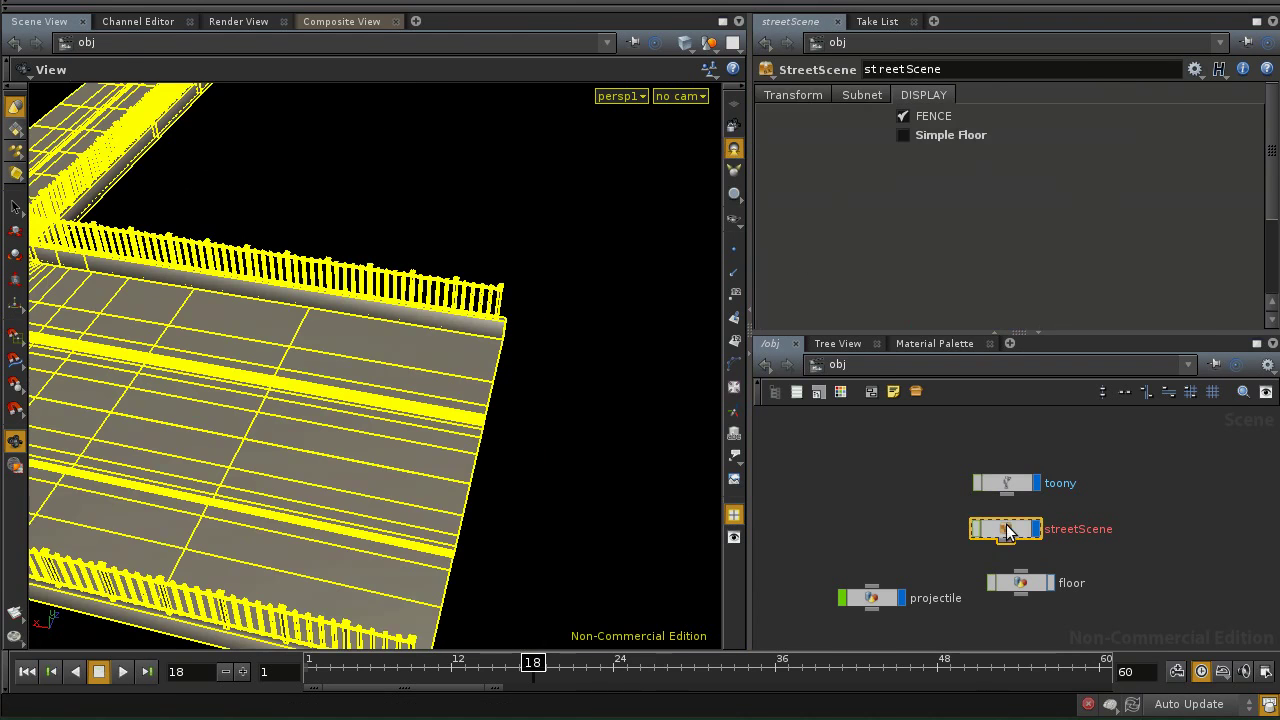
left_click_drag(905, 330, 902, 180)
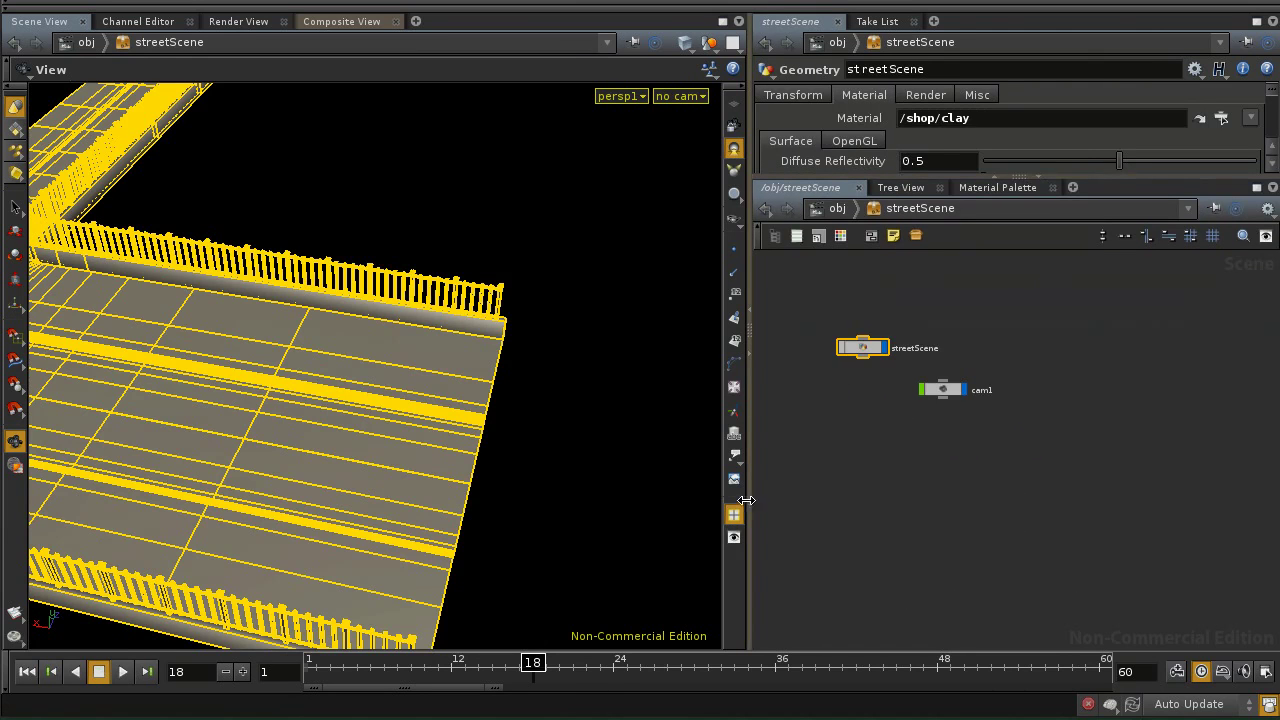
left_click_drag(747, 505, 716, 503)
middle_click_drag(787, 491, 846, 573)
middle_click_drag(898, 505, 944, 541)
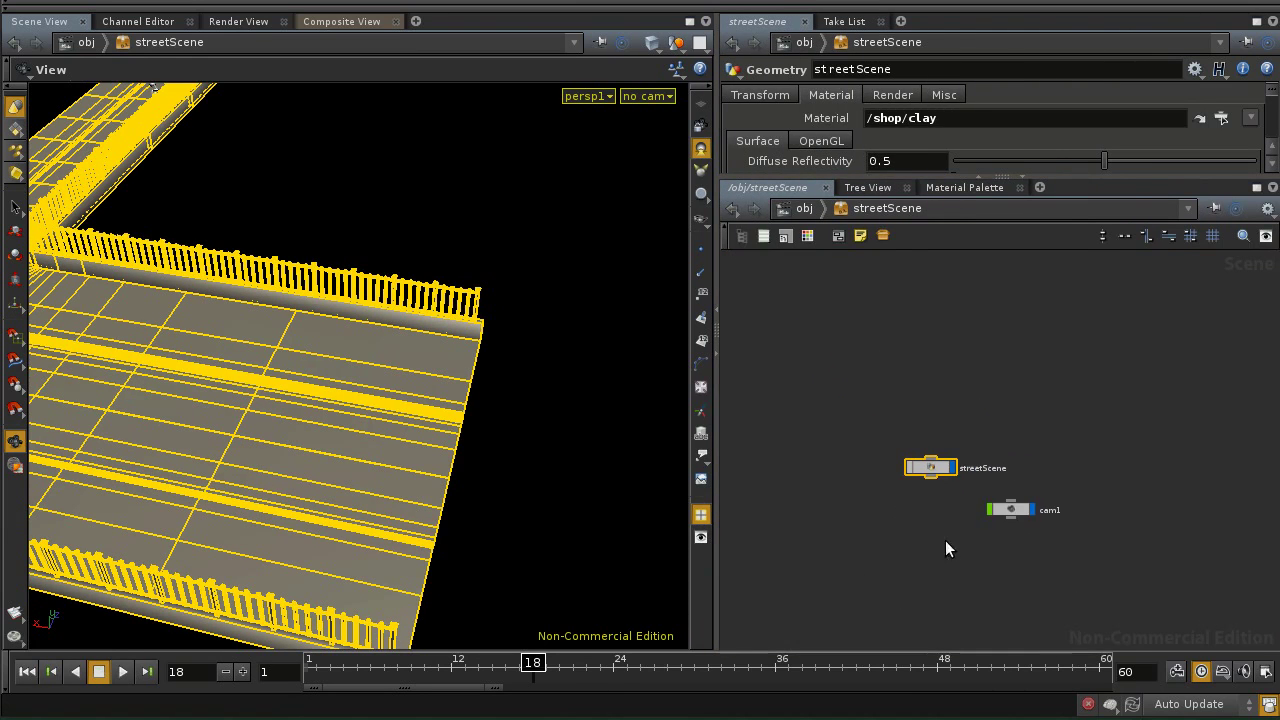
key("i")
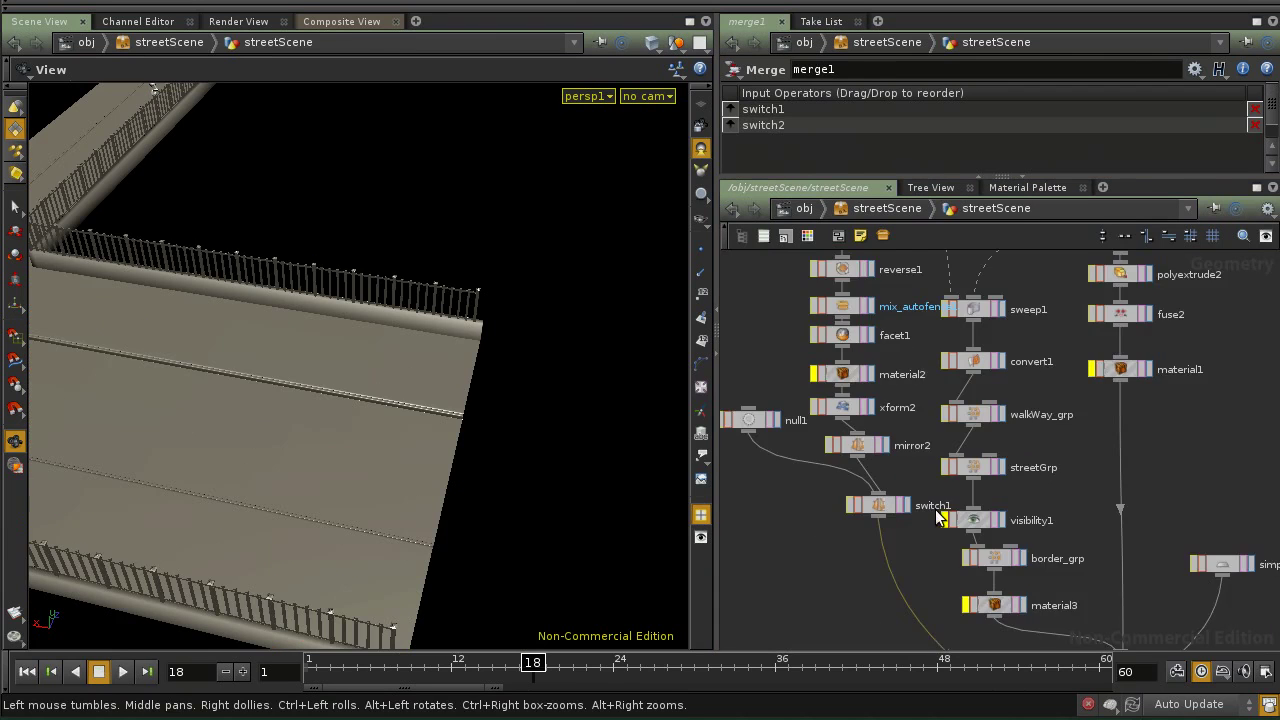
Select the curve1 node at the start of the geometry network and examine the street model from its open end.
middle_click_drag(1122, 428, 1183, 485)
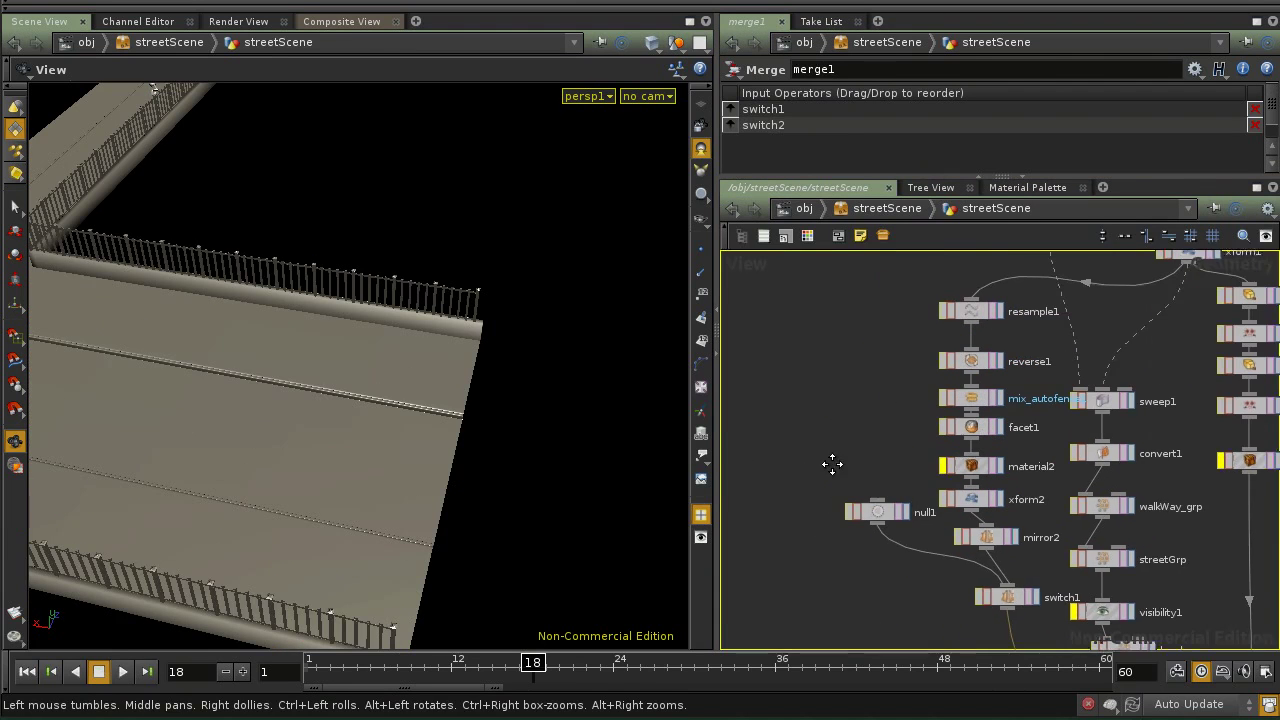
middle_click_drag(891, 334, 829, 531)
left_click(983, 404)
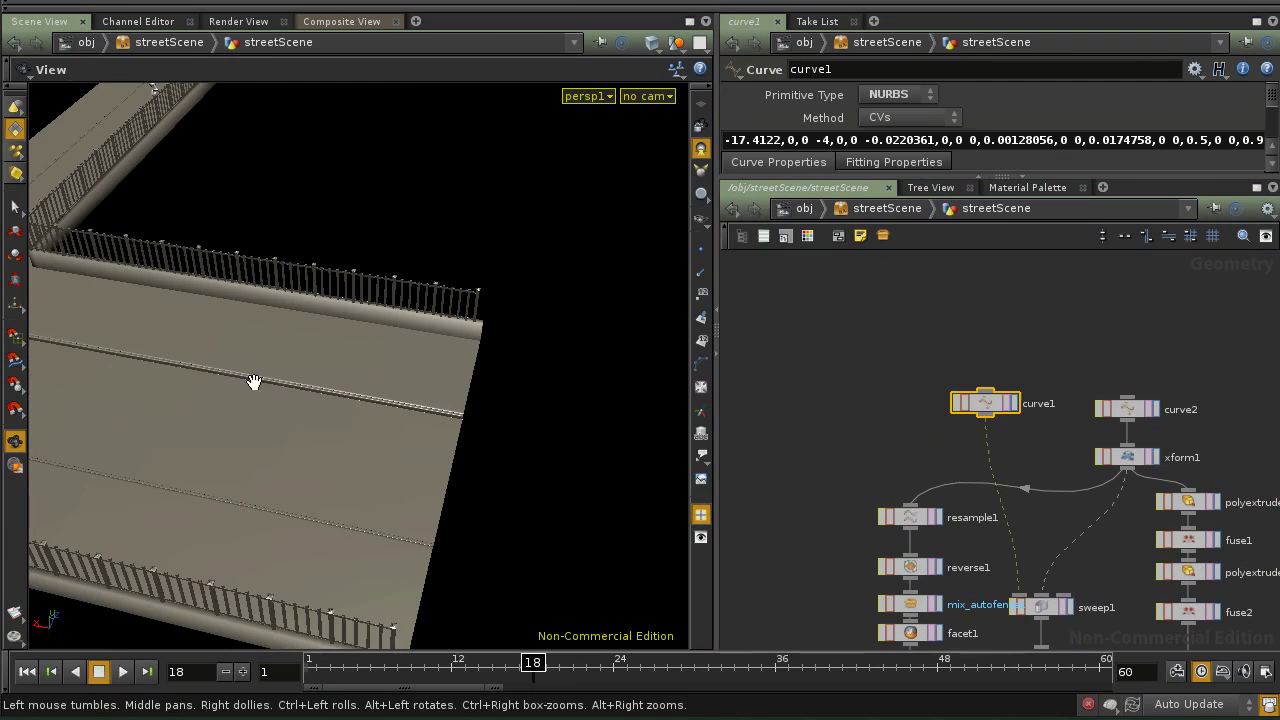
scroll(266, 400, "down", 10)
left_click_drag(292, 388, 689, 402)
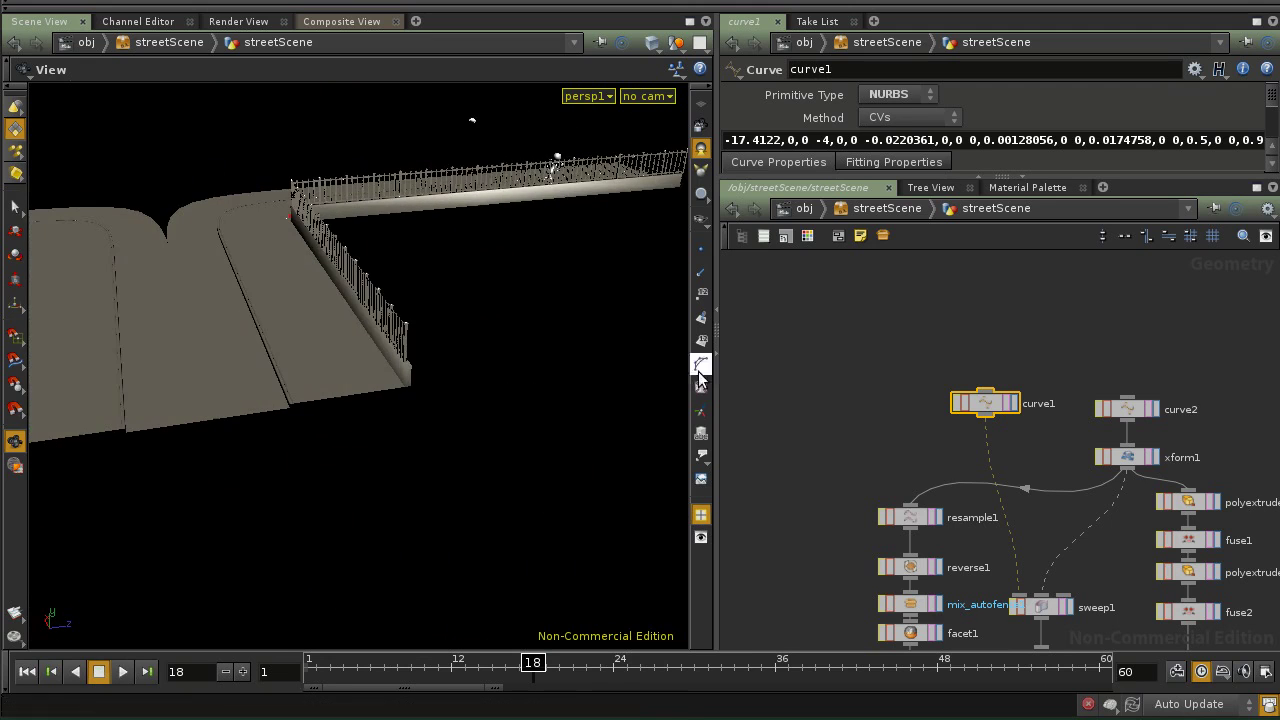
left_click_drag(525, 358, 379, 381)
middle_click_drag(297, 366, 412, 373)
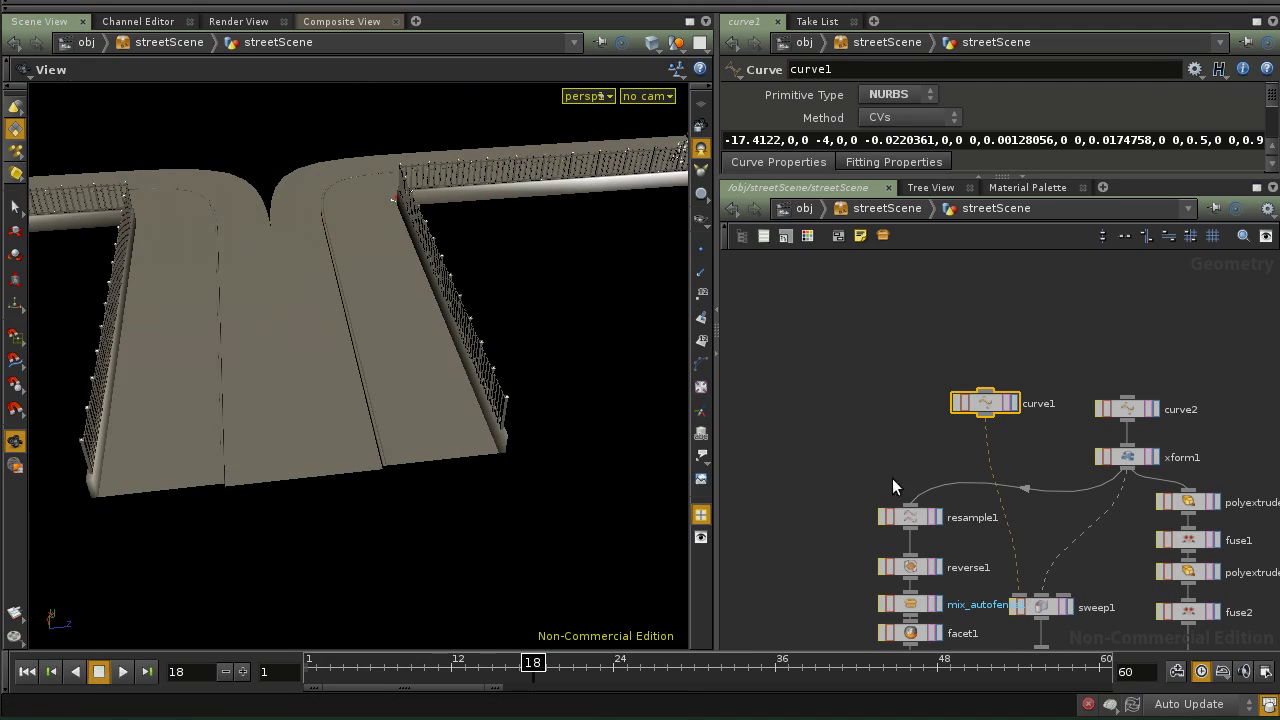
Show the control points of curve1 in the viewport and examine where they lie along the street.
left_click(1127, 409)
left_click_drag(591, 426, 446, 402)
left_click(990, 403)
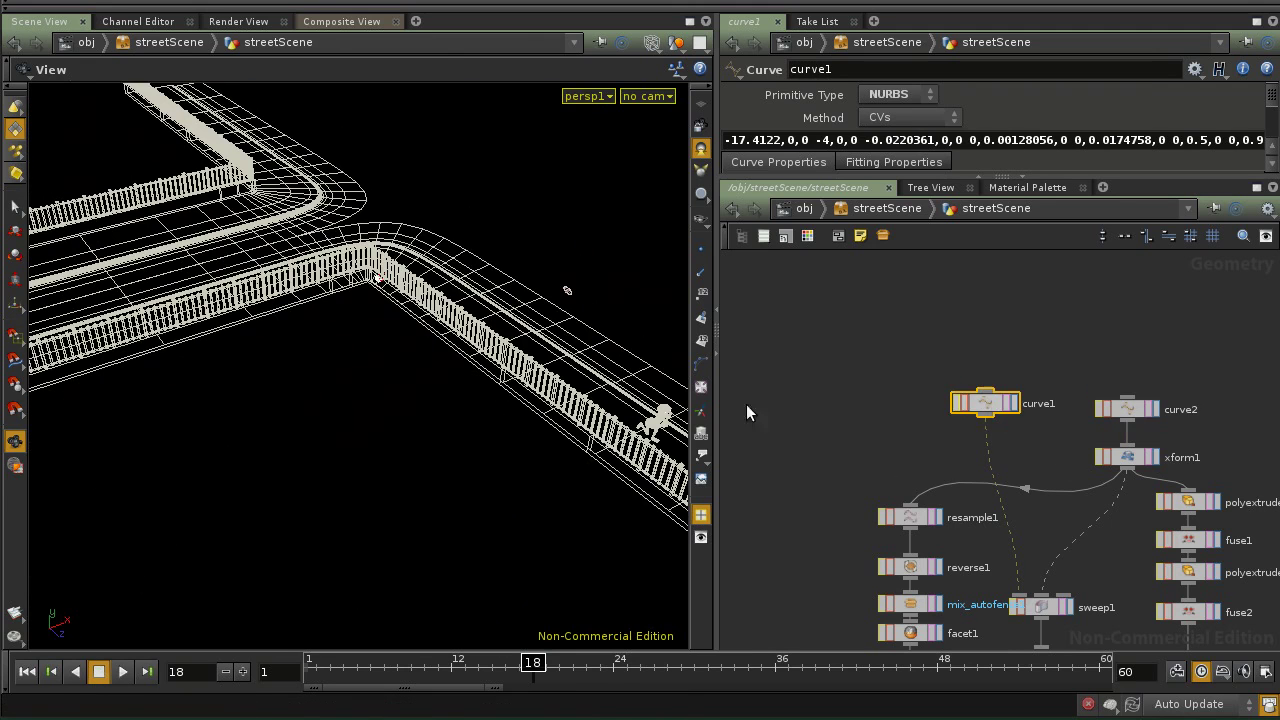
key("Return")
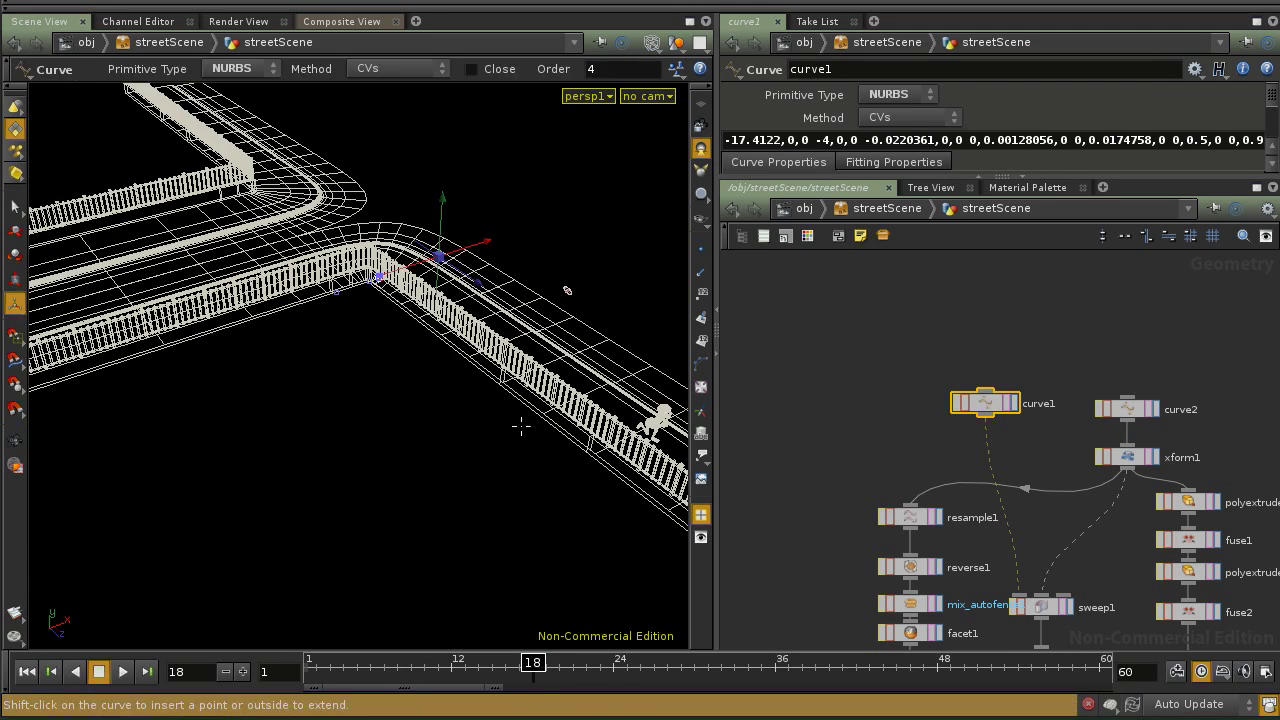
mouse_move(308, 374)
middle_mouse_down("alt")
mouse_move(322, 385)
mouse_move(296, 387)
middle_mouse_up("alt")
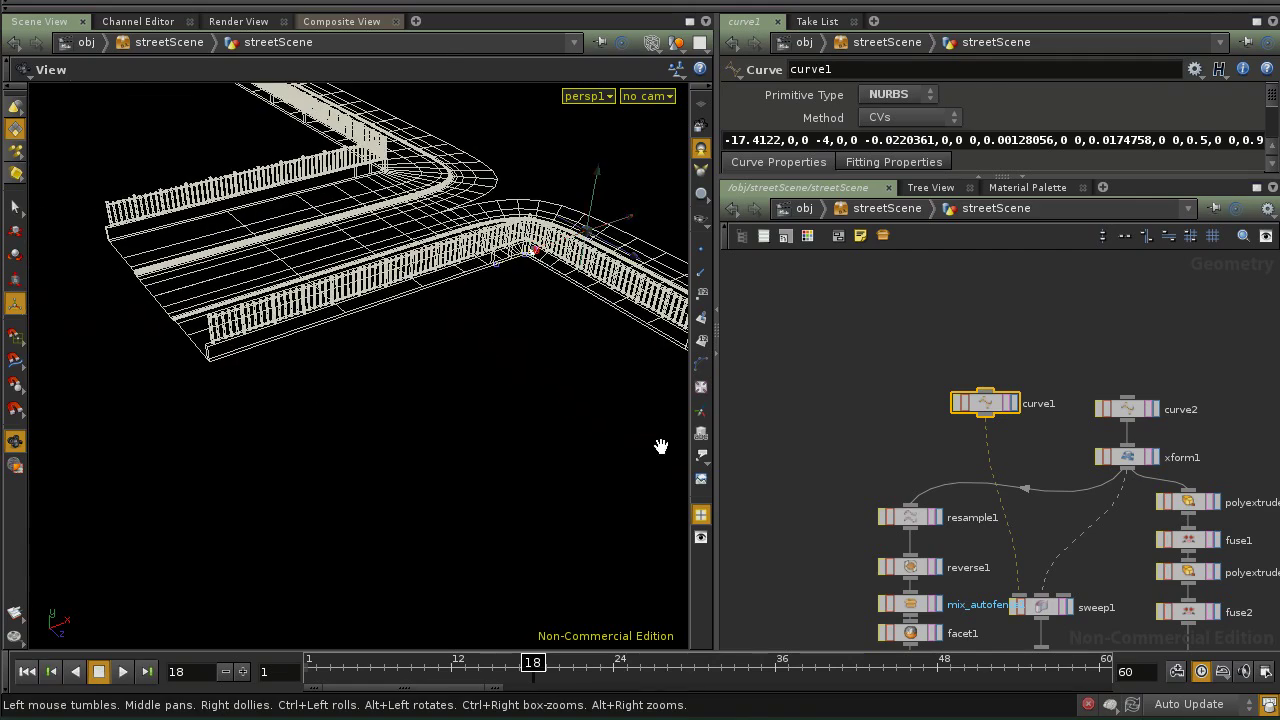
Select curve2 and examine how its control points follow the street edge and its fence.
left_click(1132, 412)
middle_click_drag(440, 370, 502, 420, "alt")
left_click_drag(502, 420, 603, 486, "alt")
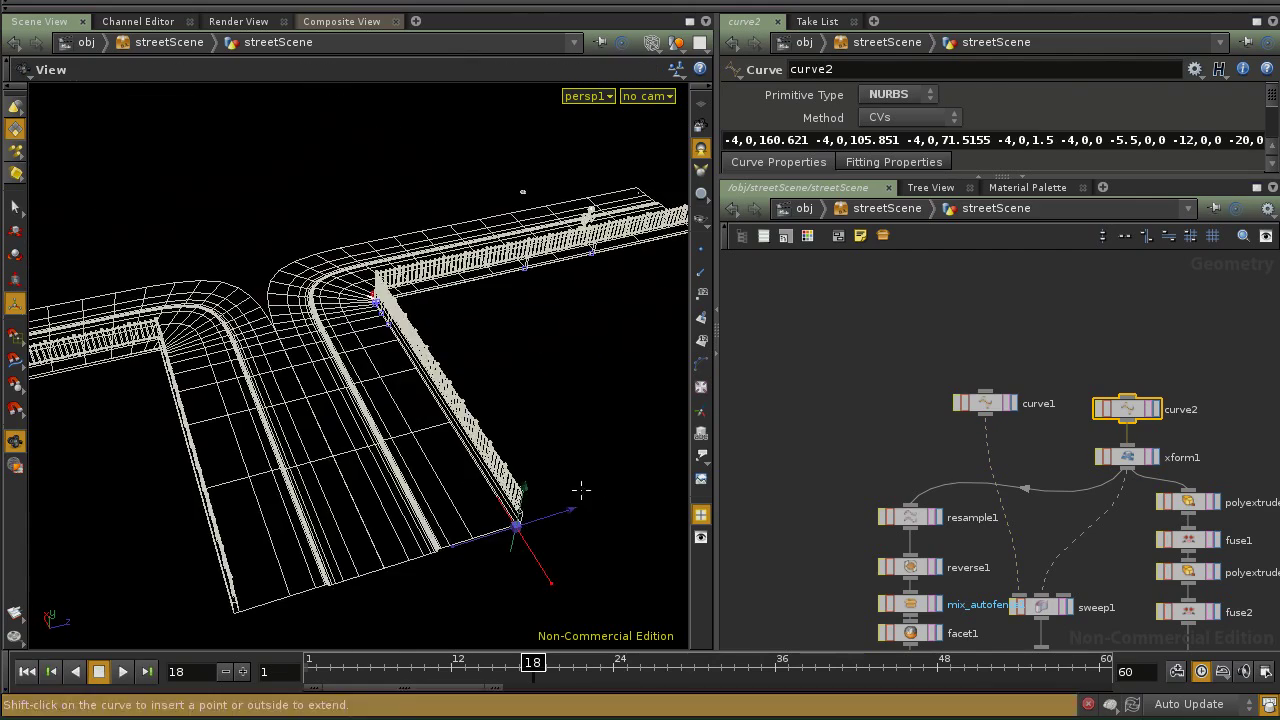
mouse_move(461, 421)
left_mouse_down("alt")
mouse_move(417, 434)
mouse_move(455, 253)
left_mouse_up("alt")
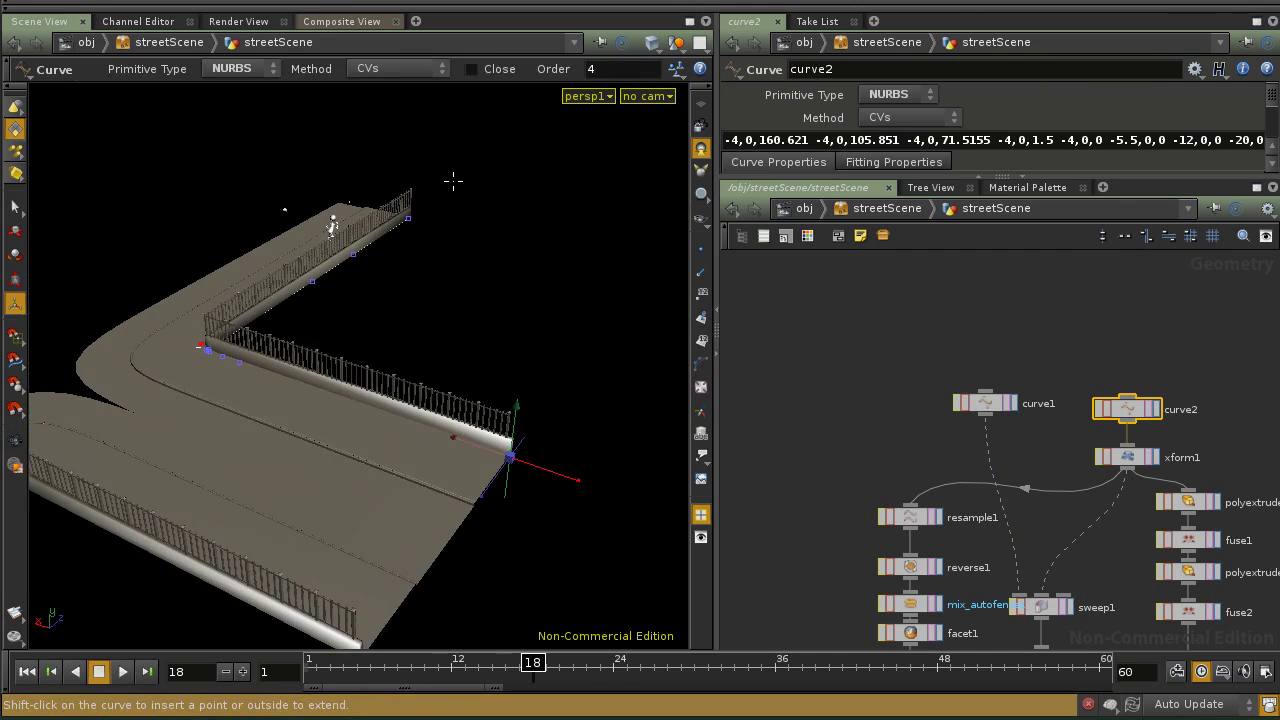
middle_click_drag(333, 272, 377, 297, "alt")
left_click_drag(377, 297, 368, 314, "alt")
middle_click_drag(368, 314, 298, 267, "alt")
right_click_drag(298, 267, 330, 274, "alt")
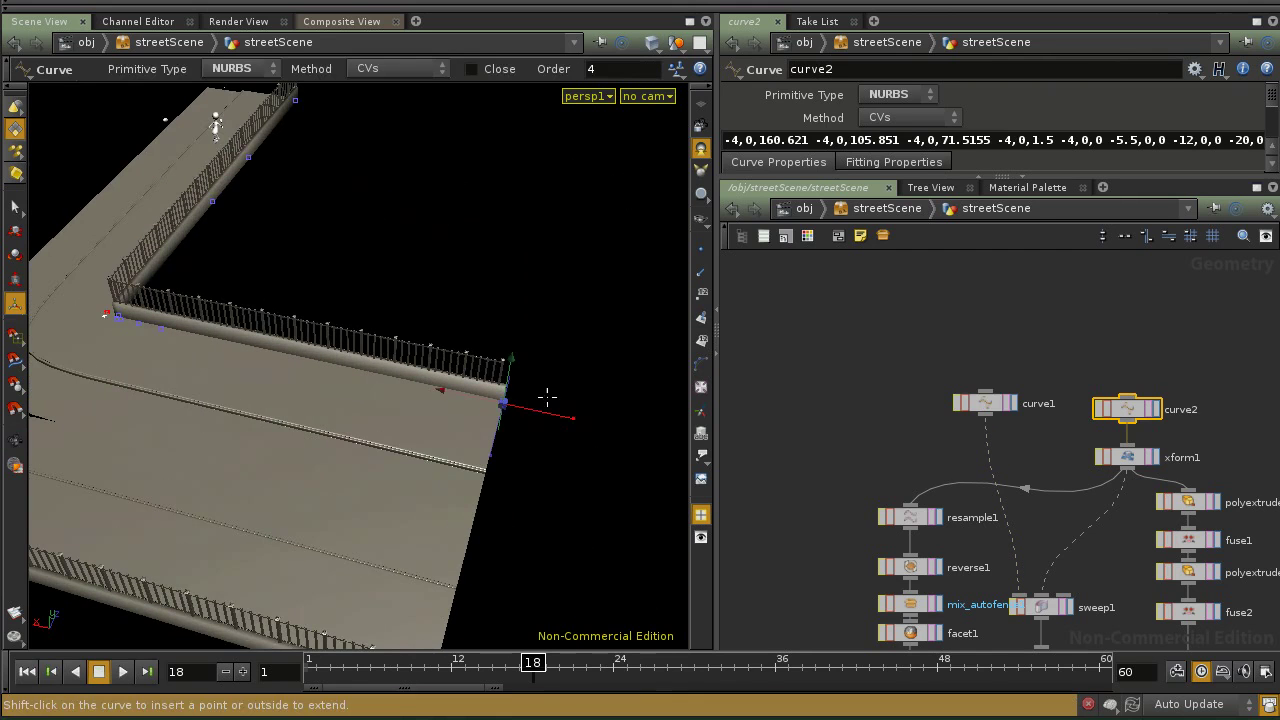
Try moving a middle control point of curve2 on the character's stretch of street, and undo the move.
right_click_drag(558, 387, 486, 363, "alt")
middle_click_drag(486, 363, 480, 277, "alt")
left_click_drag(480, 277, 511, 348, "alt")
middle_click_drag(511, 348, 333, 390, "alt")
left_click_drag(333, 390, 243, 383, "alt")
right_click_drag(243, 383, 394, 383, "alt")
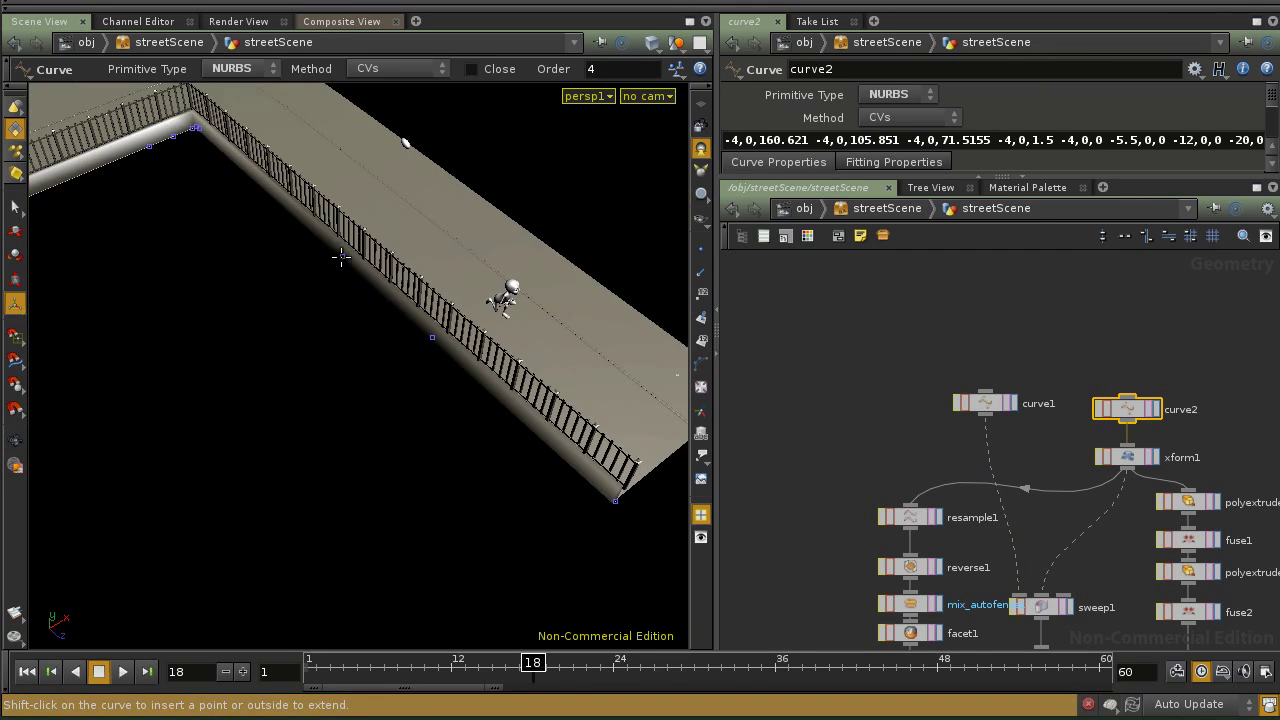
left_click_drag(316, 272, 211, 314)
key("ctrl+z")
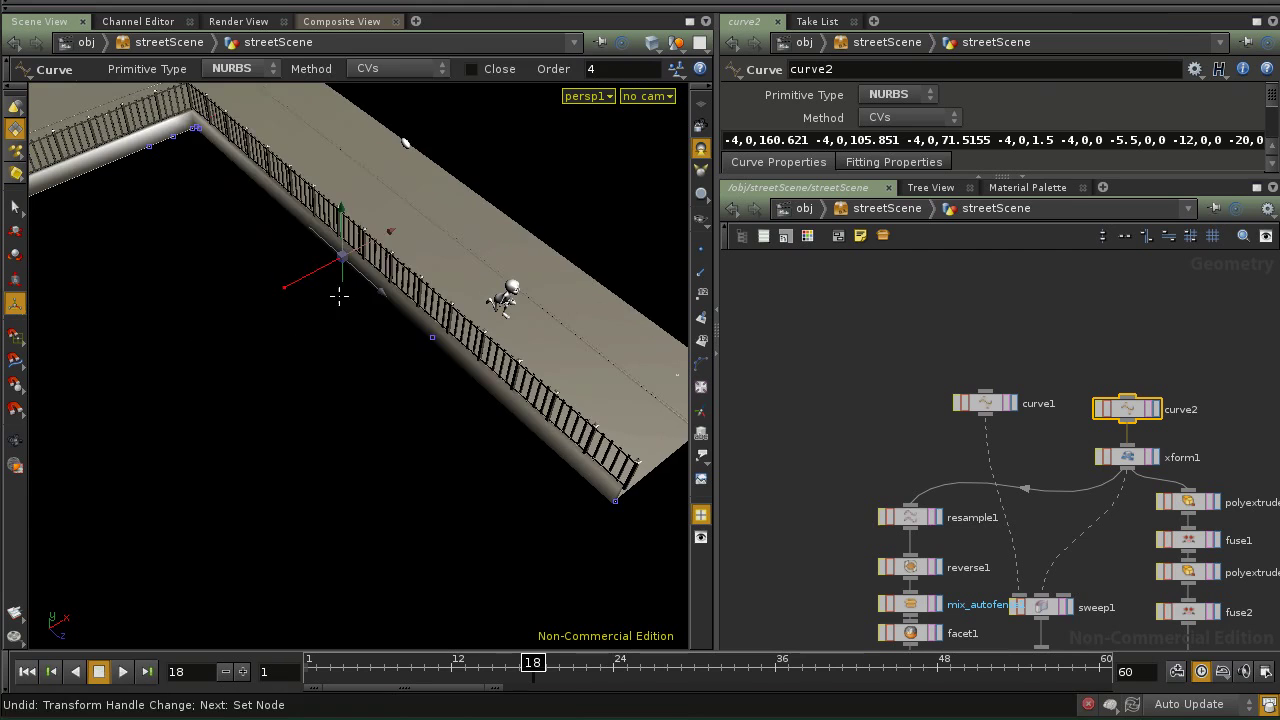
Lengthen the character's stretch of street by moving curve2's end control point outward to a Z of about 245.8.
middle_click_drag(140, 326, 220, 347, "alt")
right_click_drag(220, 347, 170, 348, "alt")
middle_click_drag(170, 348, 70, 312, "alt")
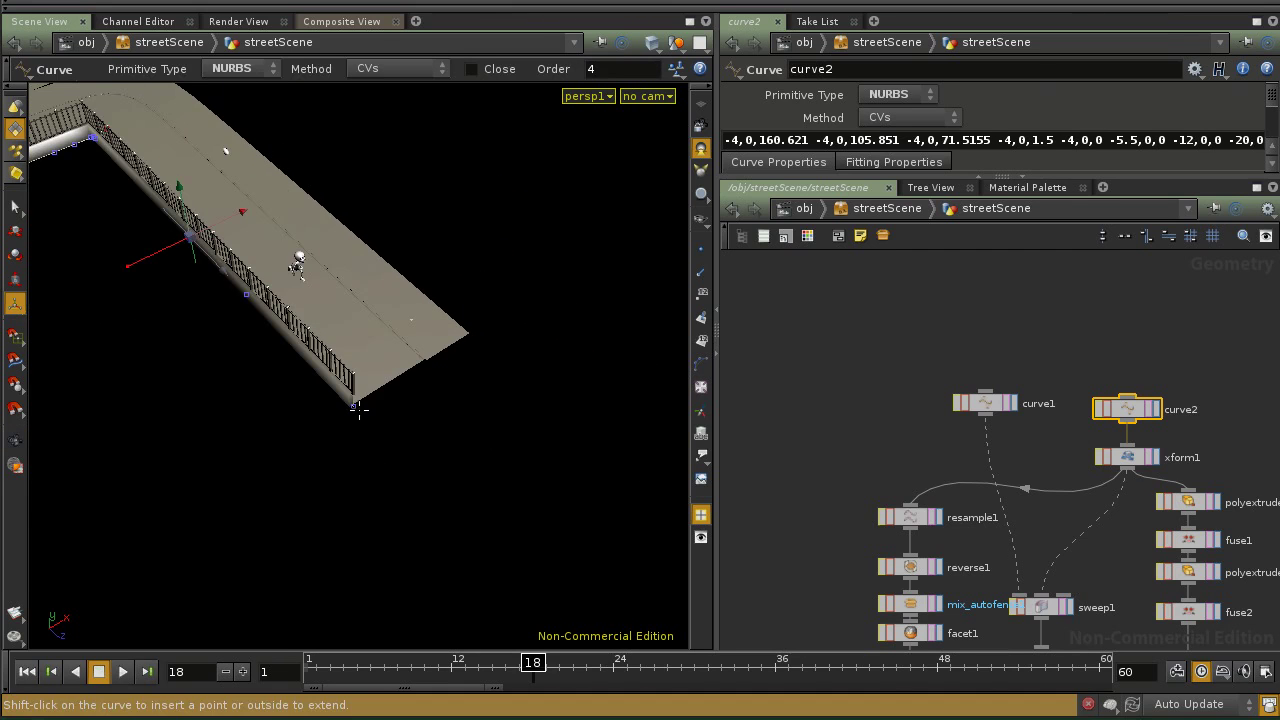
middle_click_drag(385, 384, 420, 397, "alt")
right_click_drag(420, 397, 424, 434, "alt")
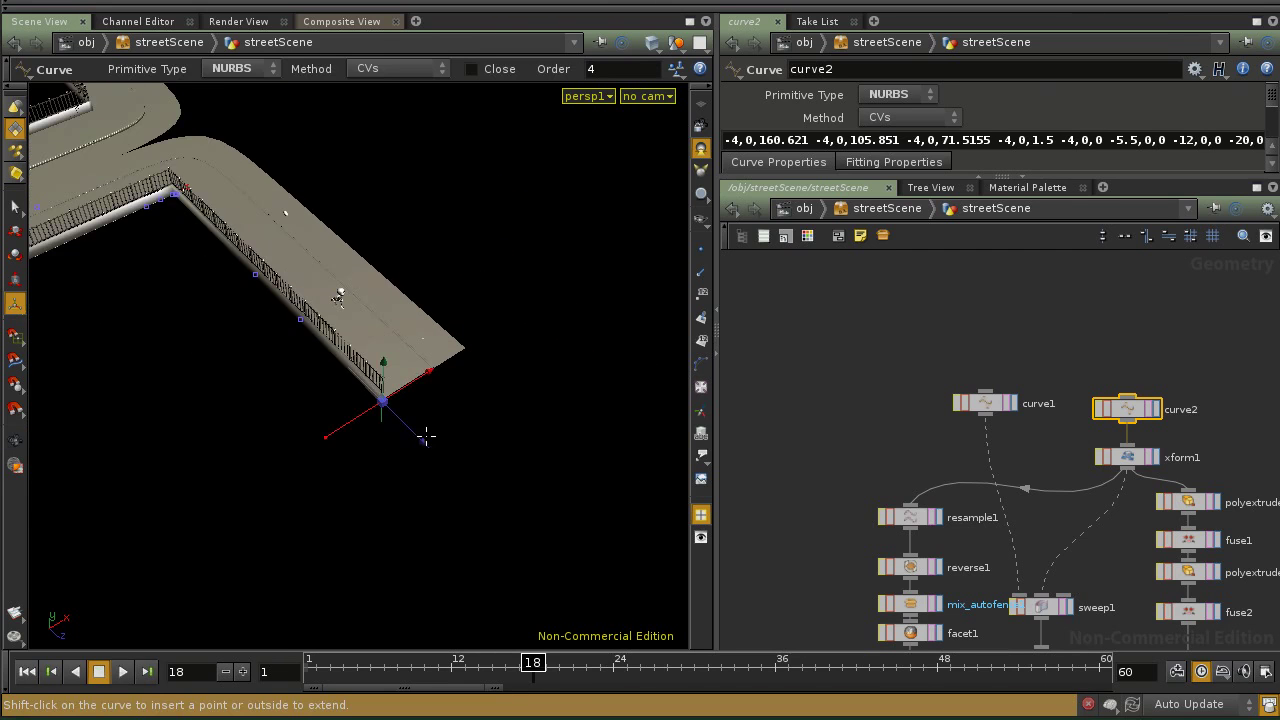
left_click_drag(459, 479, 562, 535)
Move curve2's opposite end control point outward to lengthen the side street beyond the corner.
left_click_drag(551, 489, 466, 360, "alt")
left_click_drag(301, 386, 149, 405)
left_click_drag(399, 384, 553, 385, "alt")
middle_click_drag(553, 385, 167, 469, "alt")
middle_click_drag(346, 384, 403, 374, "alt")
mouse_move(403, 374)
left_mouse_down()
mouse_move(134, 440)
mouse_move(386, 374)
left_mouse_up()
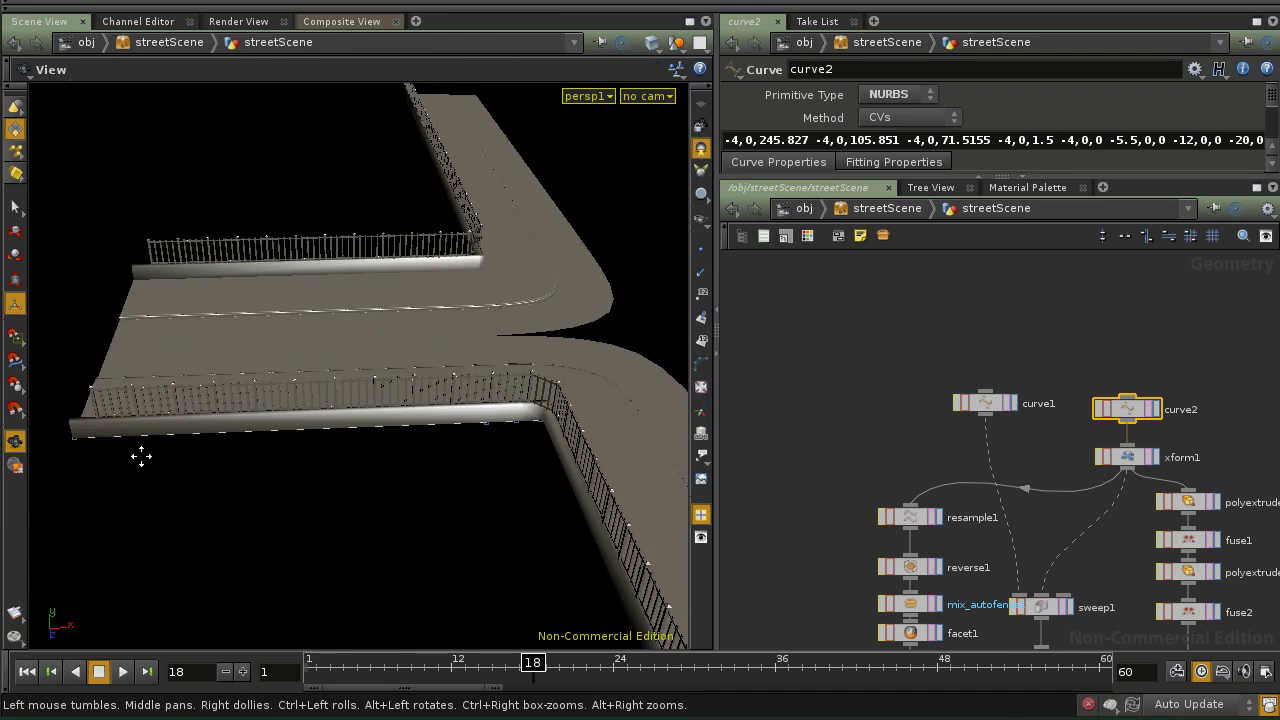
Pull the side-street end point of curve2 farther out, and undo the latest handle changes on the curve.
middle_click_drag(137, 456, 258, 427)
left_click_drag(197, 423, 36, 434)
middle_click_drag(290, 424, 489, 423)
right_click_drag(512, 424, 427, 436)
left_click_drag(427, 436, 414, 410)
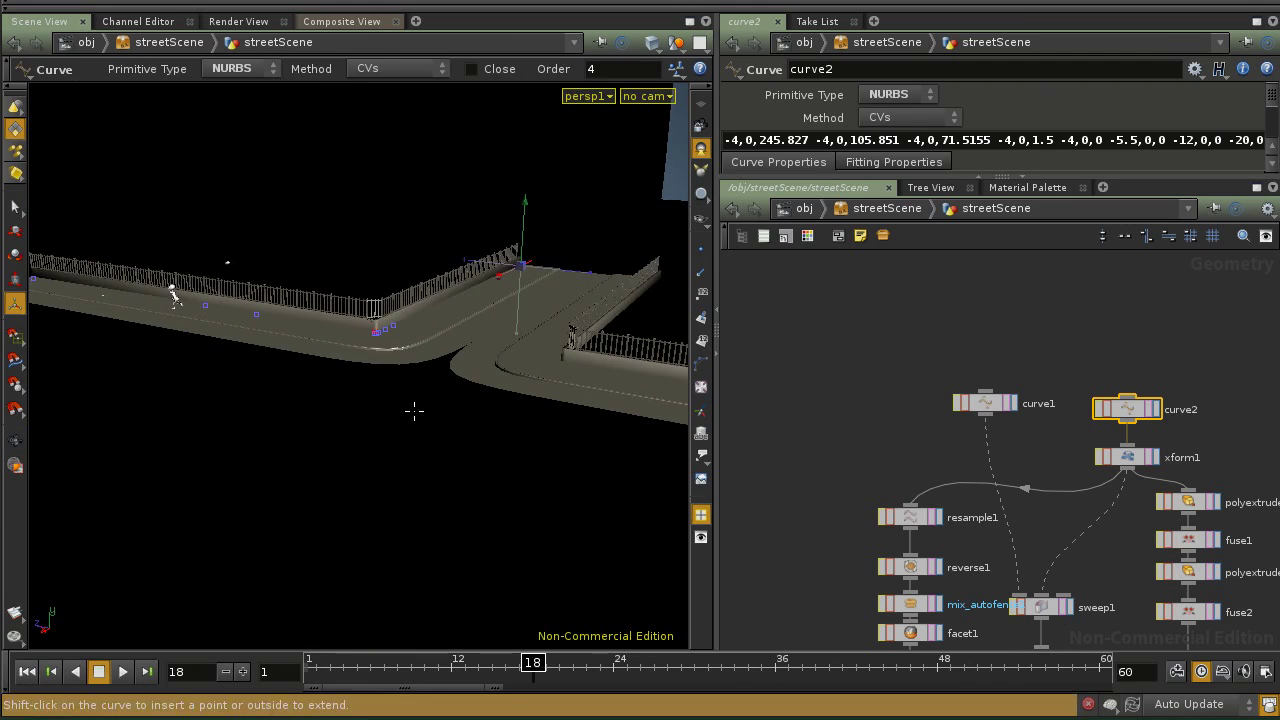
key("ctrl+z")
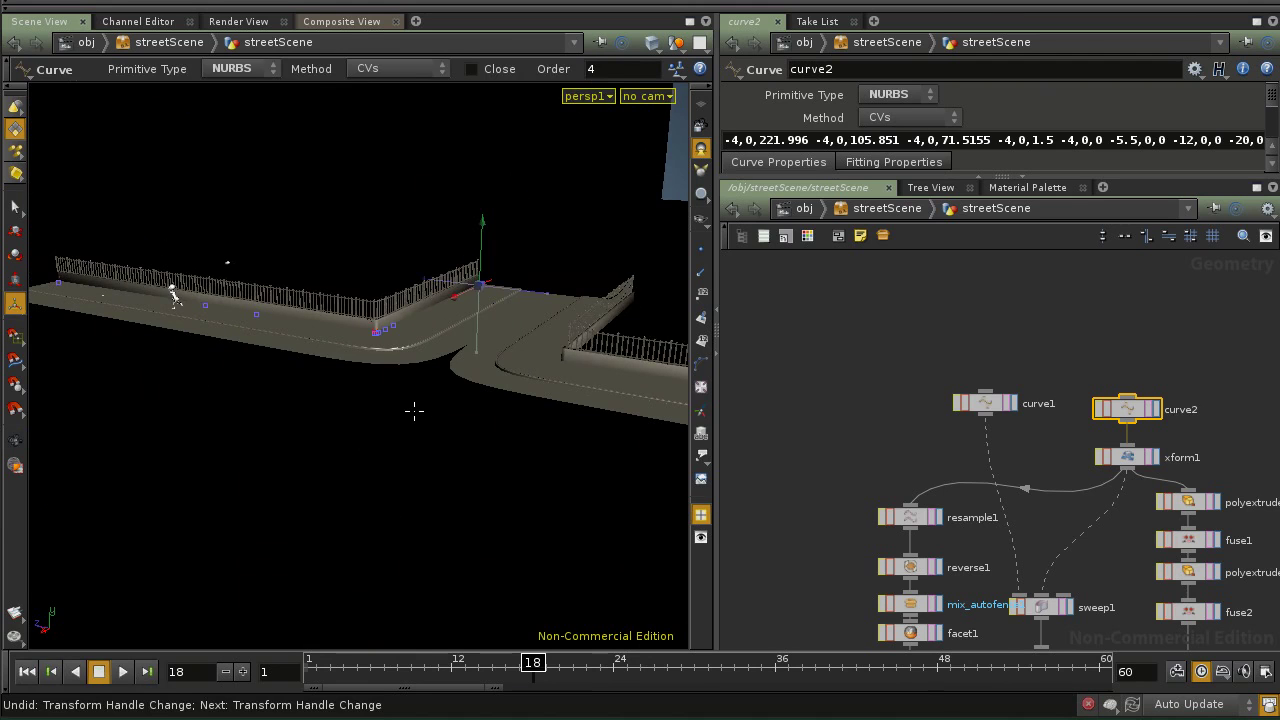
Try stretching curve2's side-street end point far outward along its X axis, and undo the change.
key("space")
left_click_drag(298, 347, 386, 380)
right_click_drag(386, 380, 474, 394)
middle_click_drag(449, 291, 500, 386)
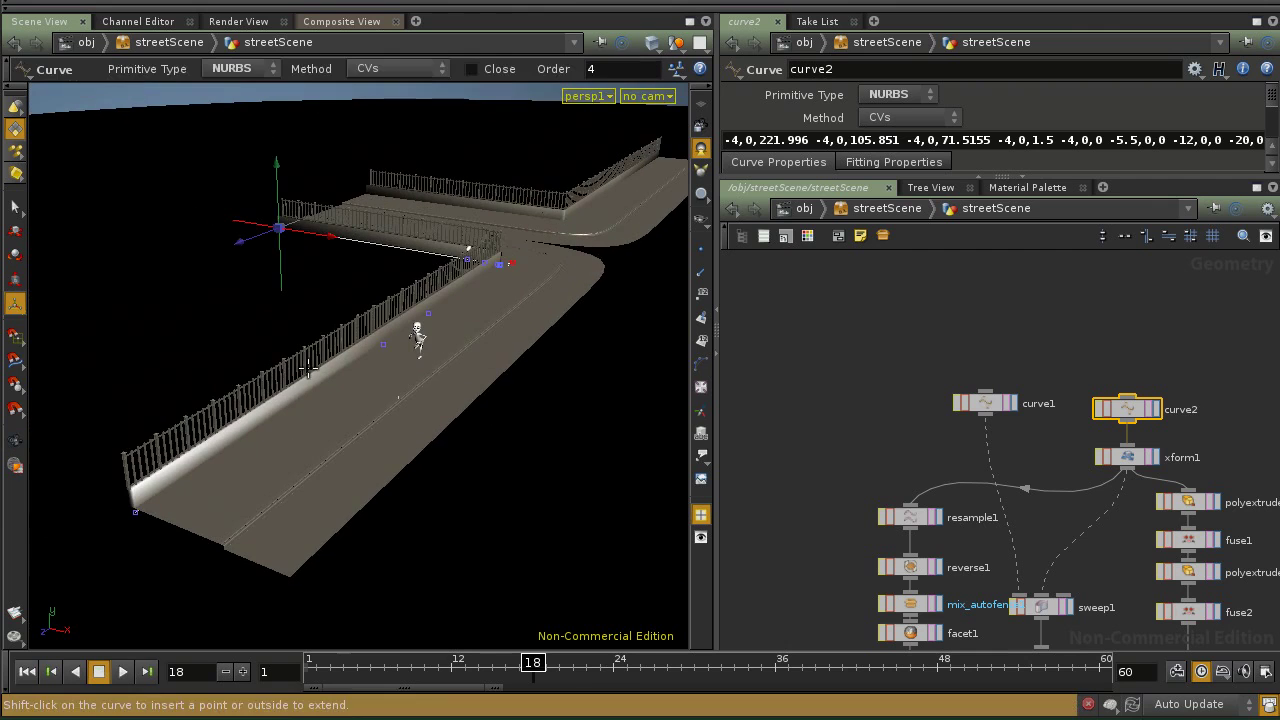
middle_click_drag(328, 414, 400, 370)
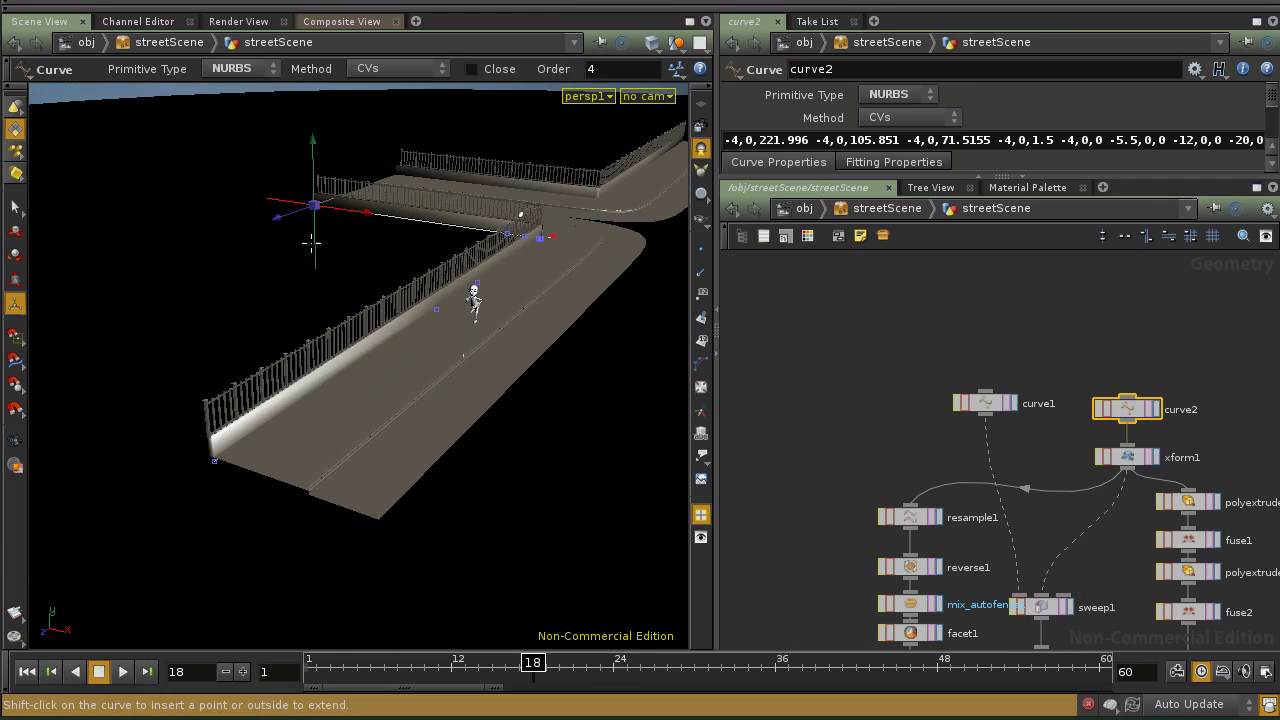
left_click_drag(406, 224, 302, 316)
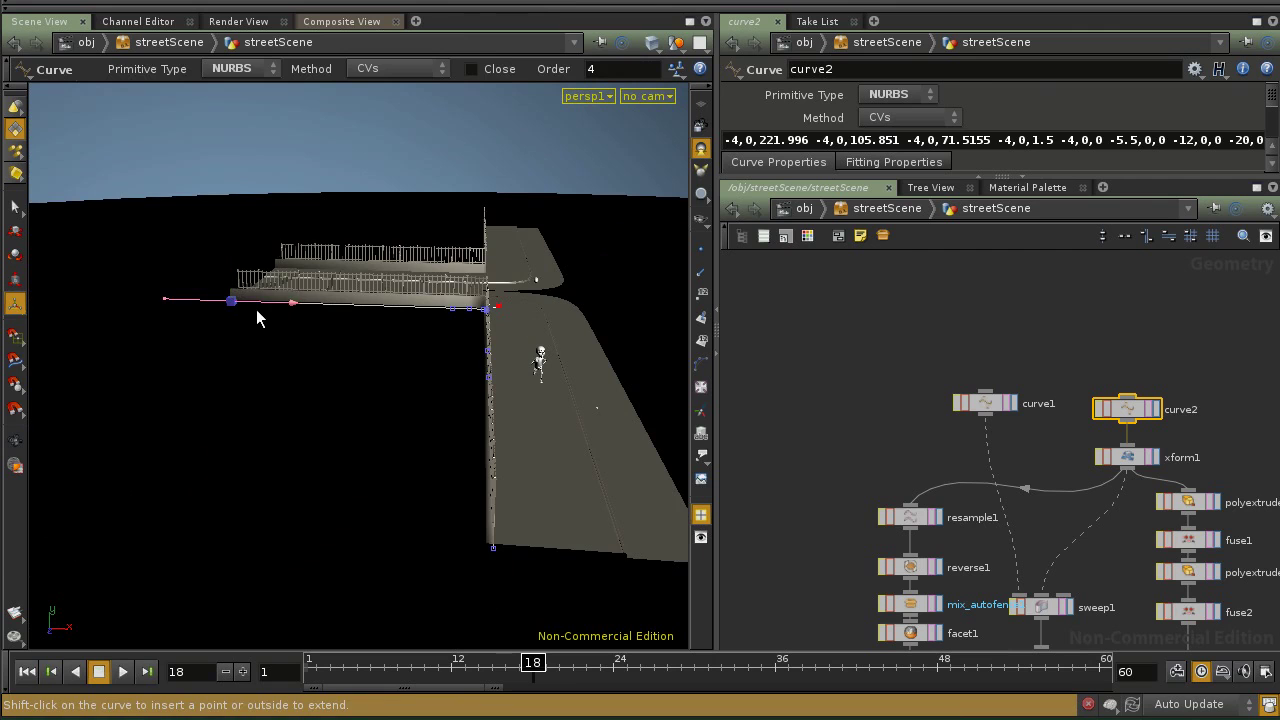
left_click_drag(192, 337, 107, 332)
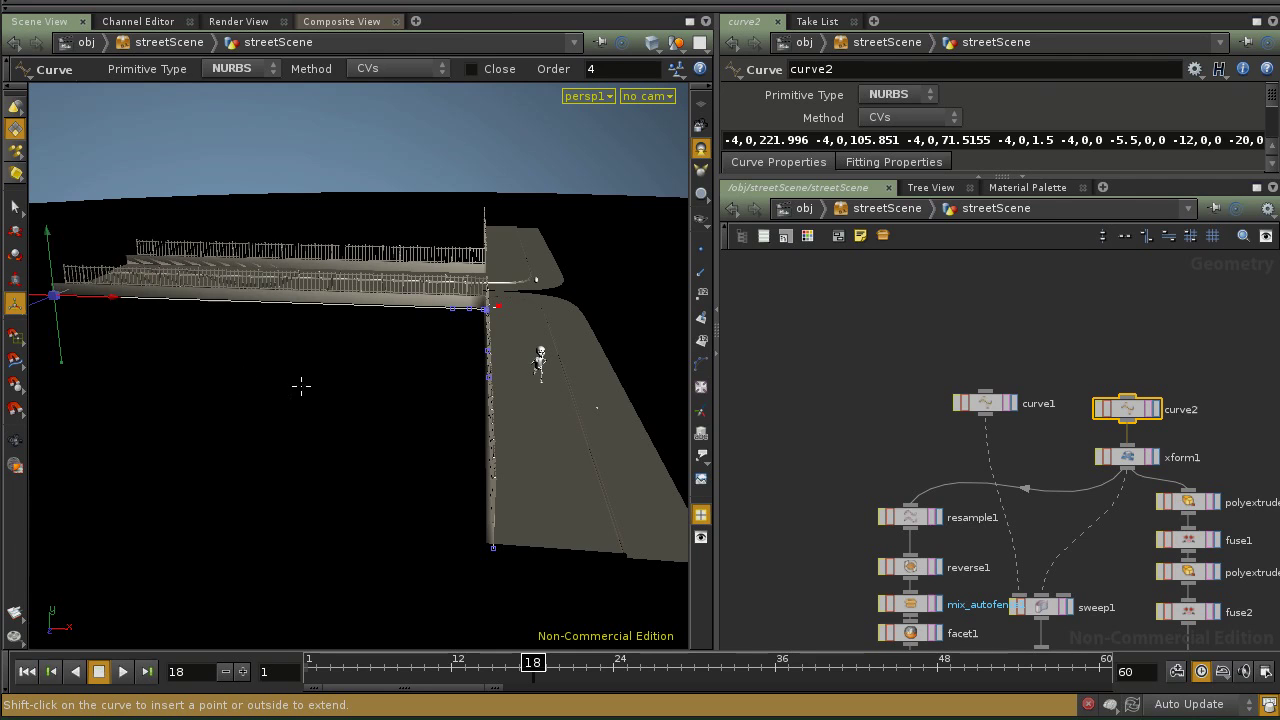
left_click_drag(423, 386, 410, 386)
key("ctrl+z")
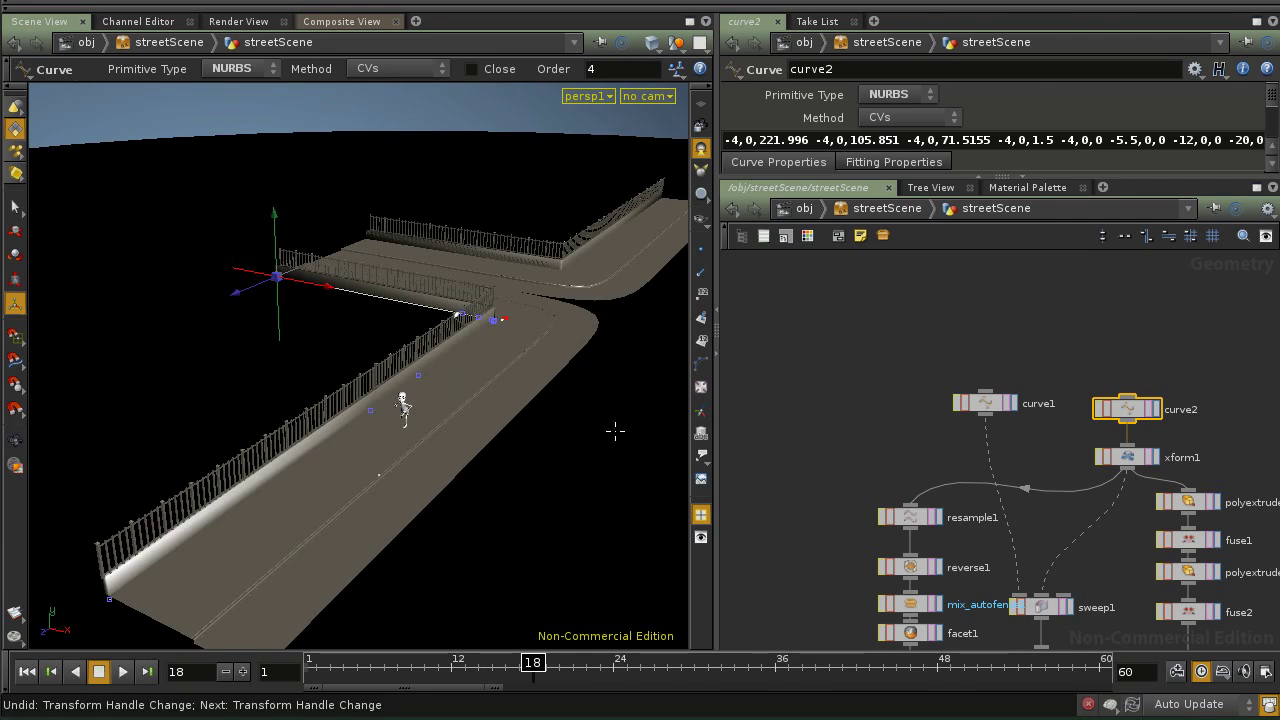
Return to the object level, clear the selection, and bring the viewport to the streetScene/cam1 view of the character.
left_click(805, 209)
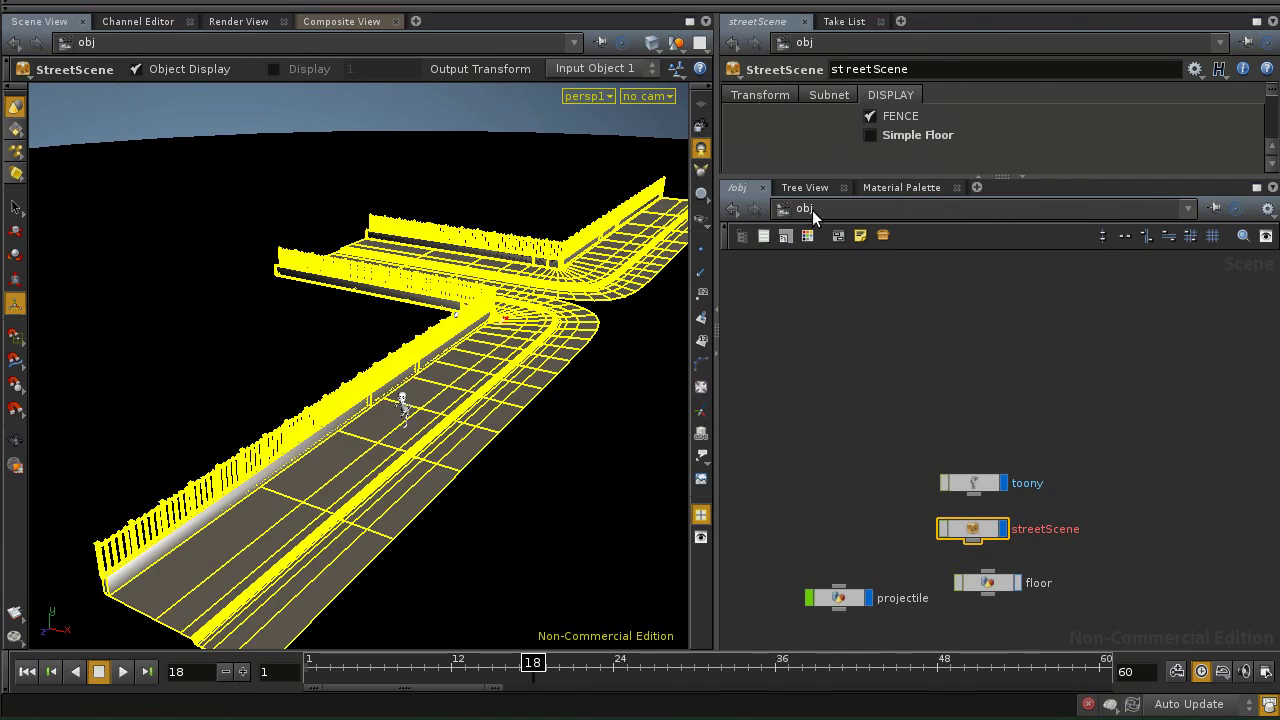
left_click_drag(602, 401, 683, 397)
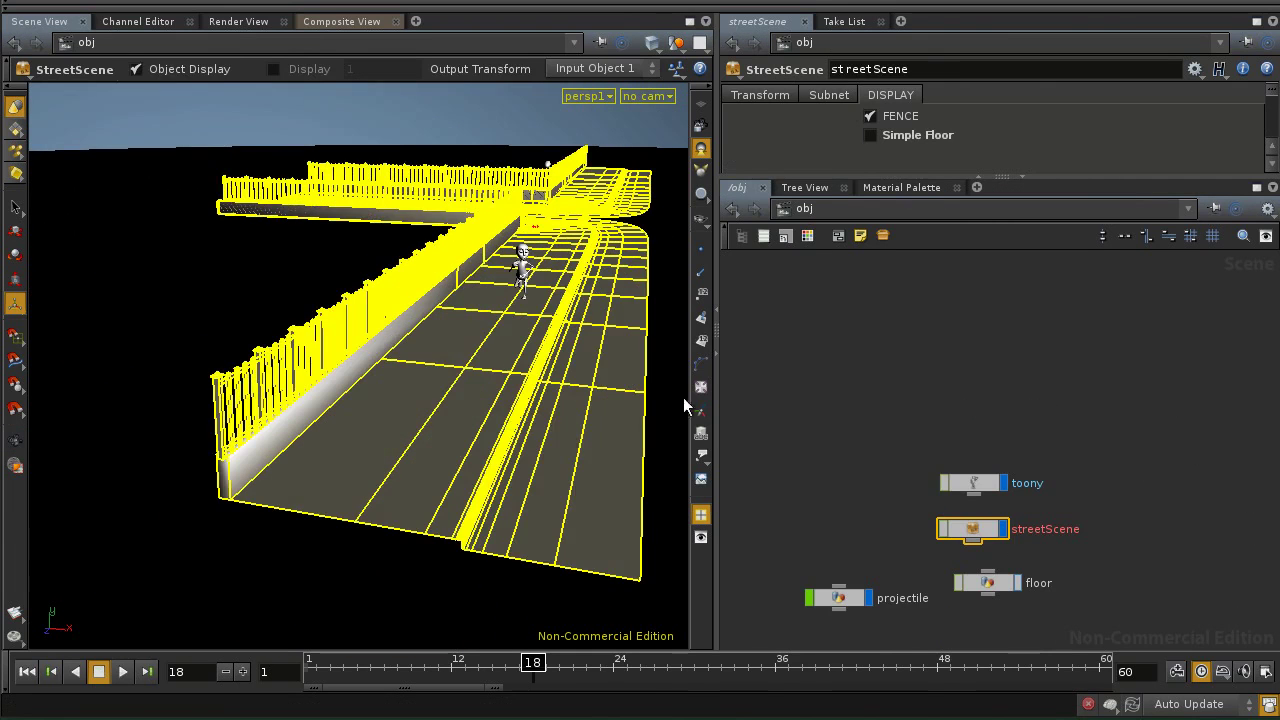
left_click(917, 300)
left_click(648, 96)
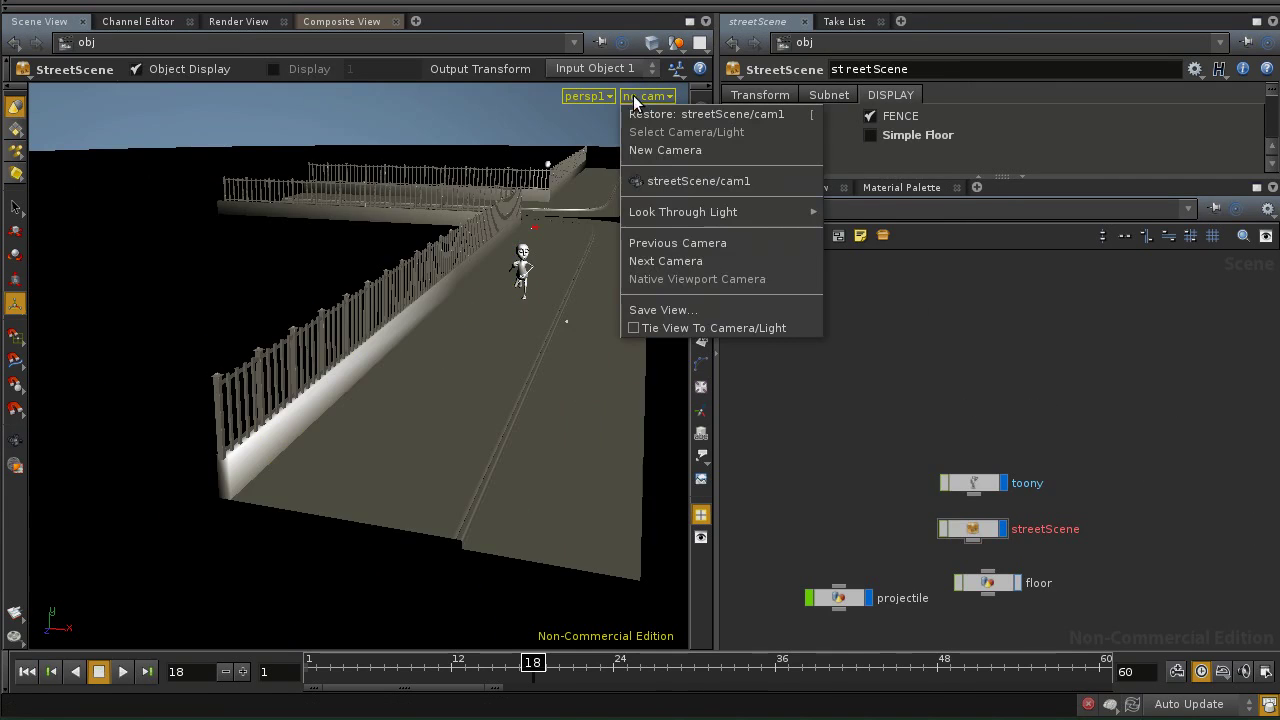
left_click(669, 181)
left_click_drag(523, 334, 407, 422)
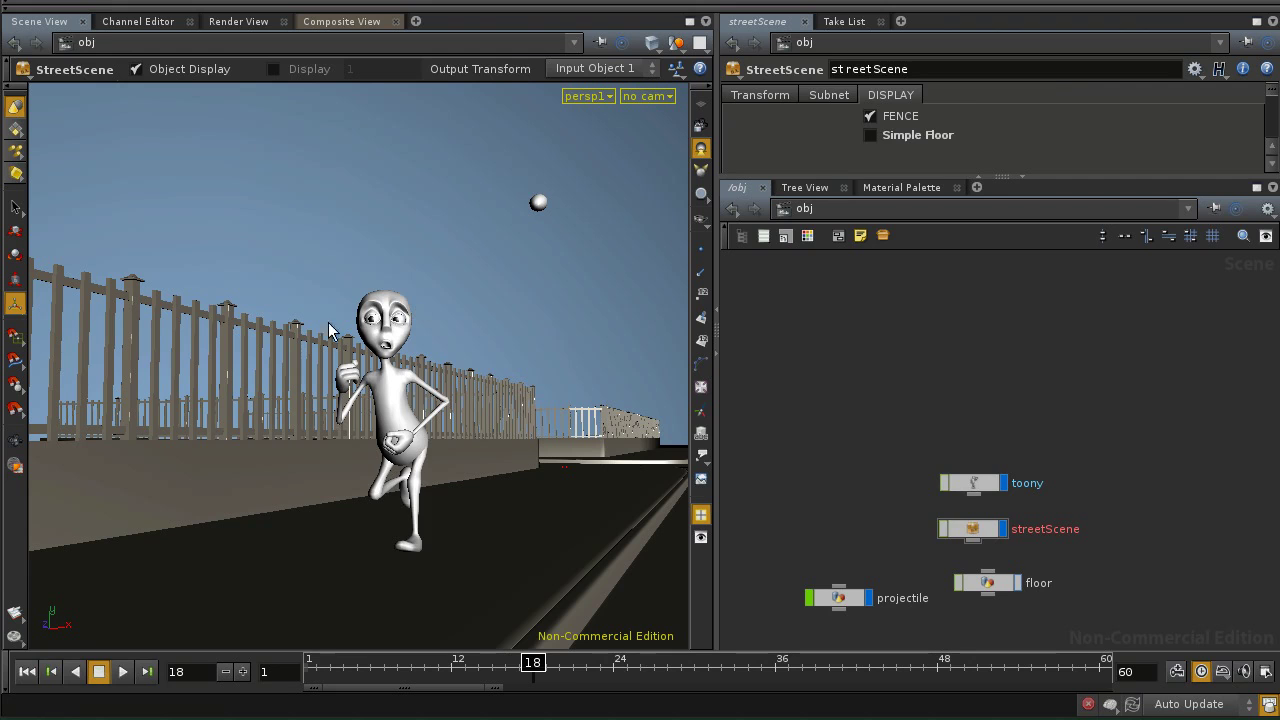
Add a Geometry object named TOONY_GEO beside the toony node and enlarge the parameter area.
left_click(970, 495)
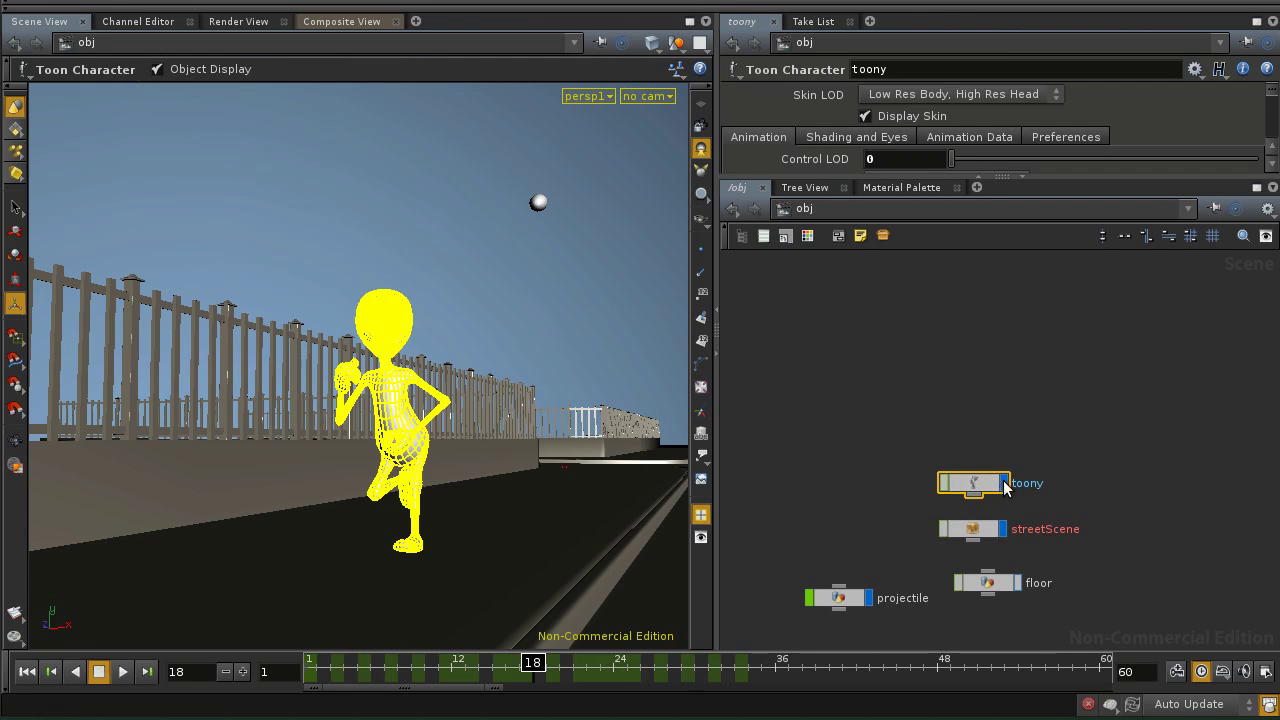
middle_click_drag(1081, 553, 914, 499)
left_click(995, 447)
key("Tab")
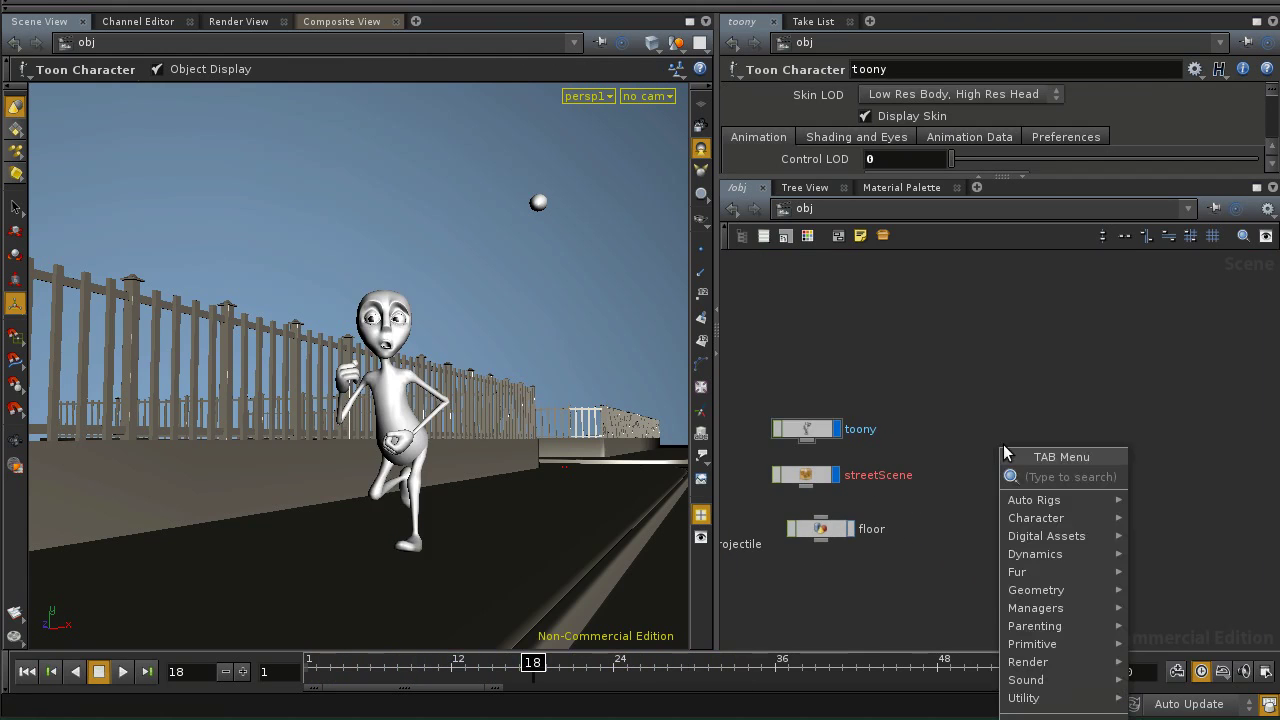
left_click(975, 378)
key("Tab")
type("Ge")
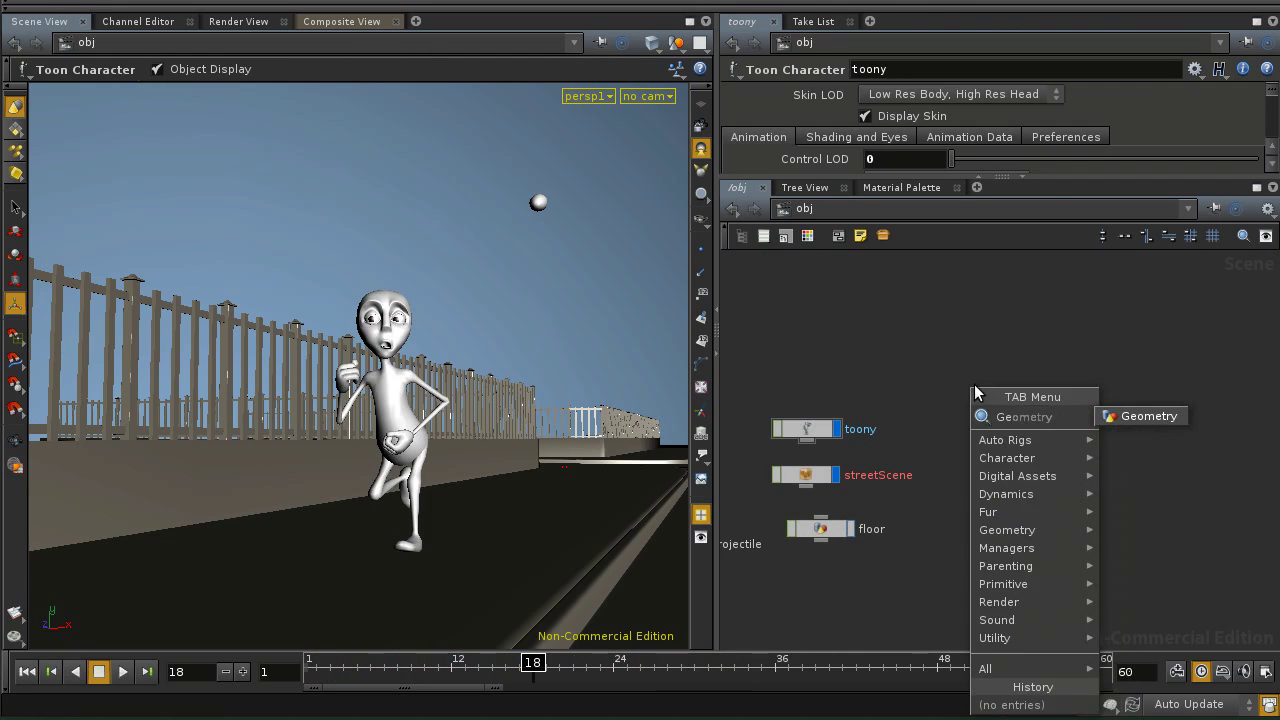
left_click(1140, 416)
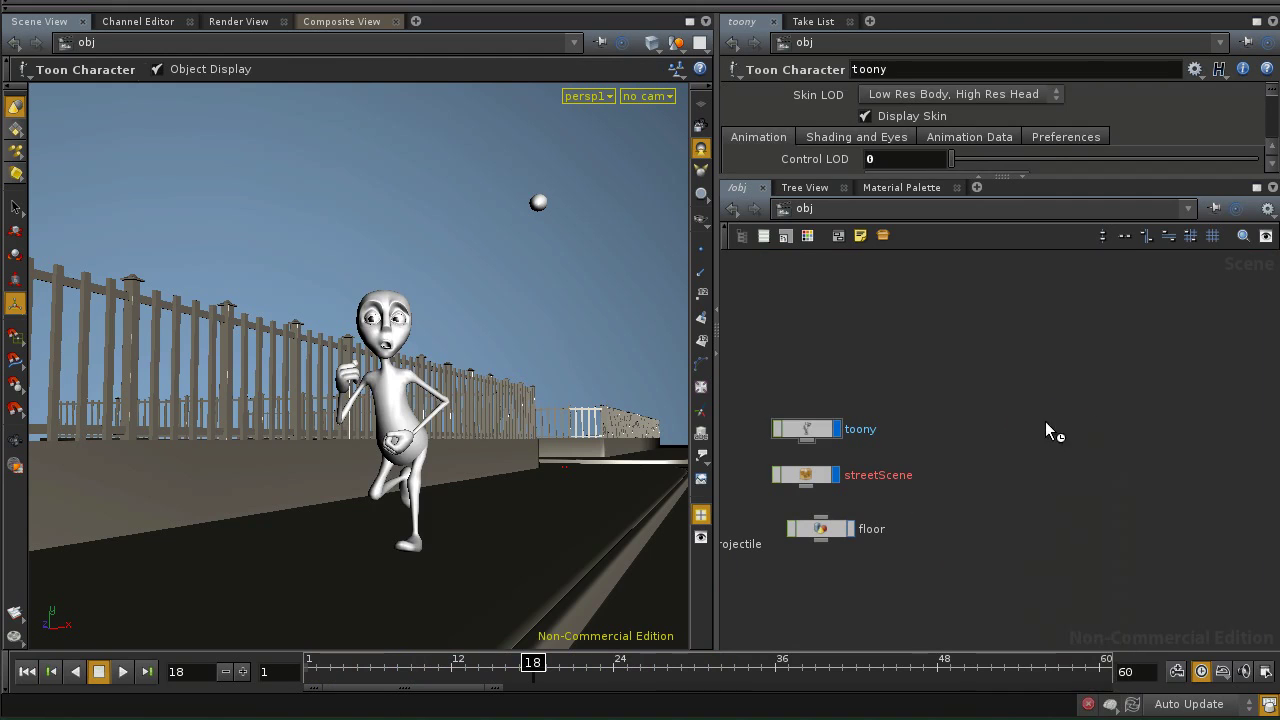
left_click(1045, 421)
left_click_drag(1047, 425, 1052, 457)
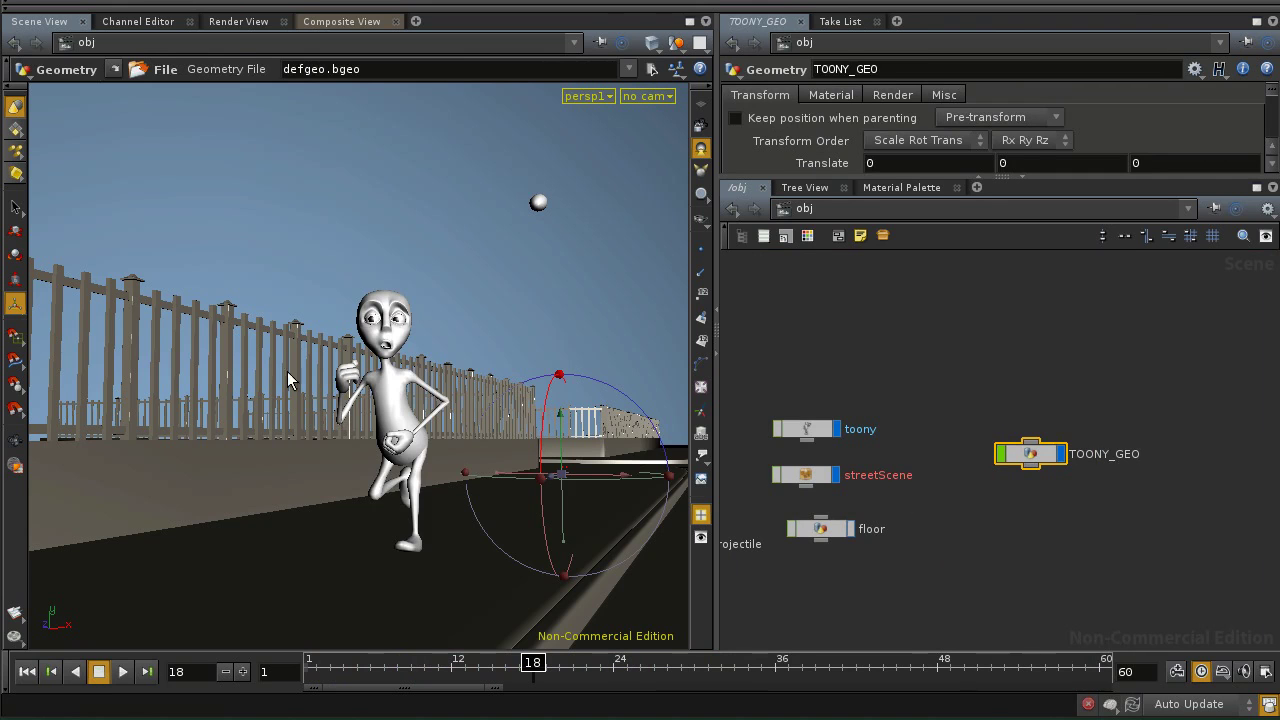
left_click_drag(1030, 452, 1026, 396)
left_click_drag(949, 178, 968, 289)
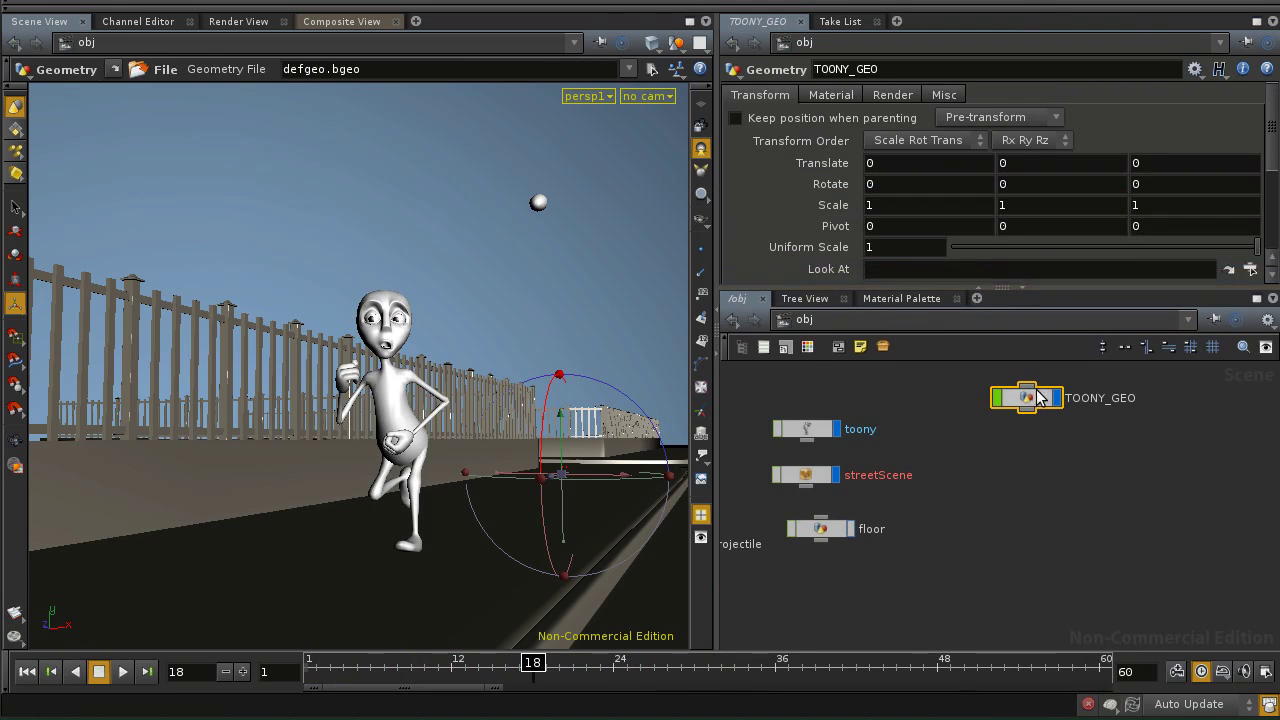
Delete the default file1 node inside TOONY_GEO and hide all other objects in the viewport.
double_click(1027, 398)
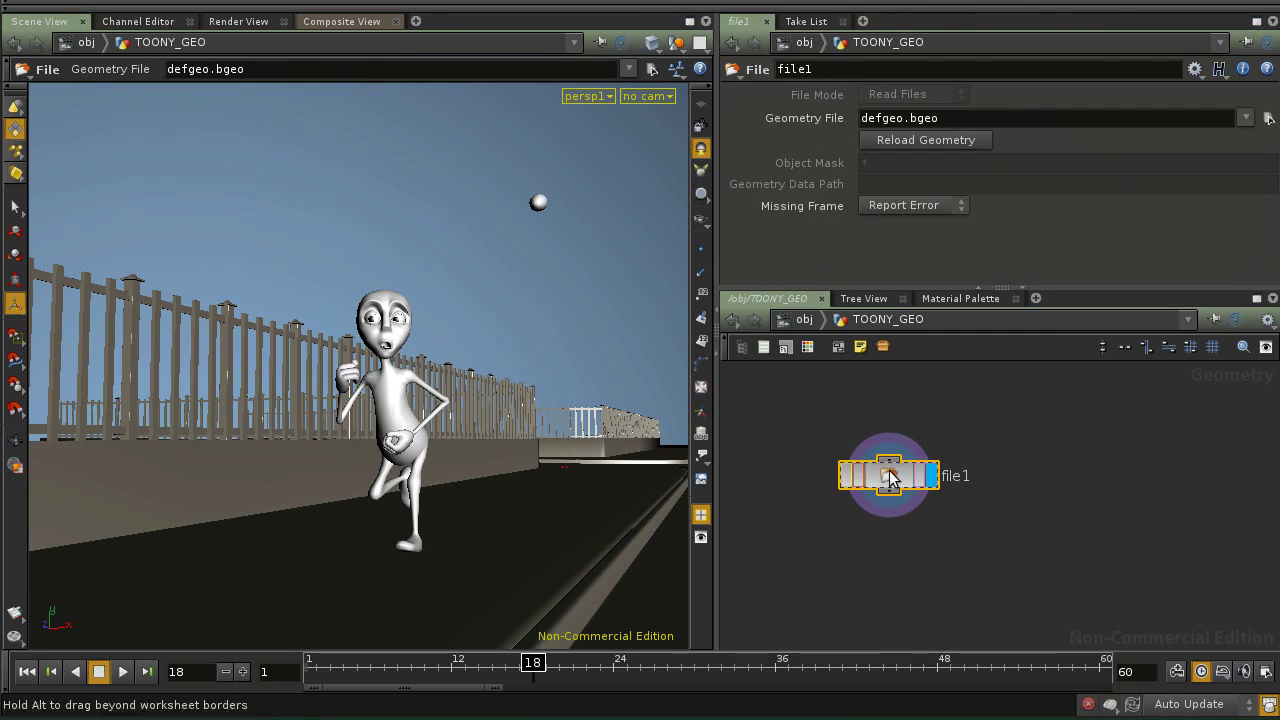
key("Delete")
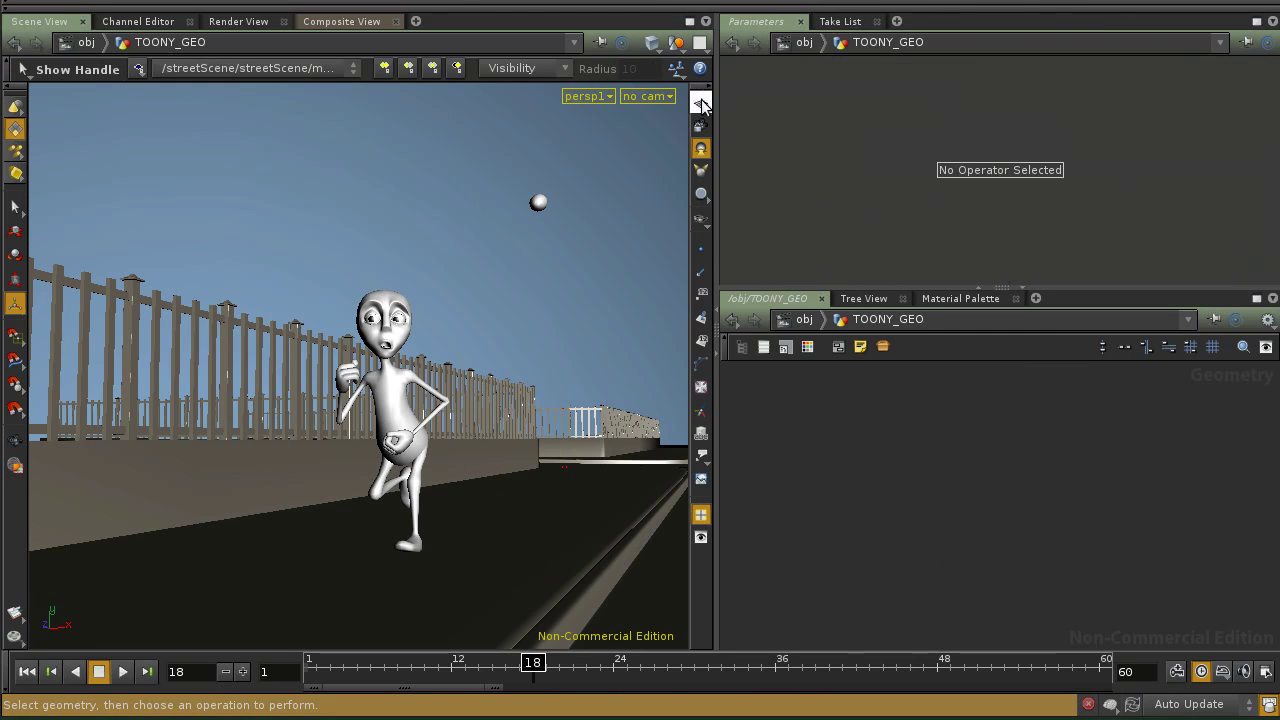
left_click(676, 44)
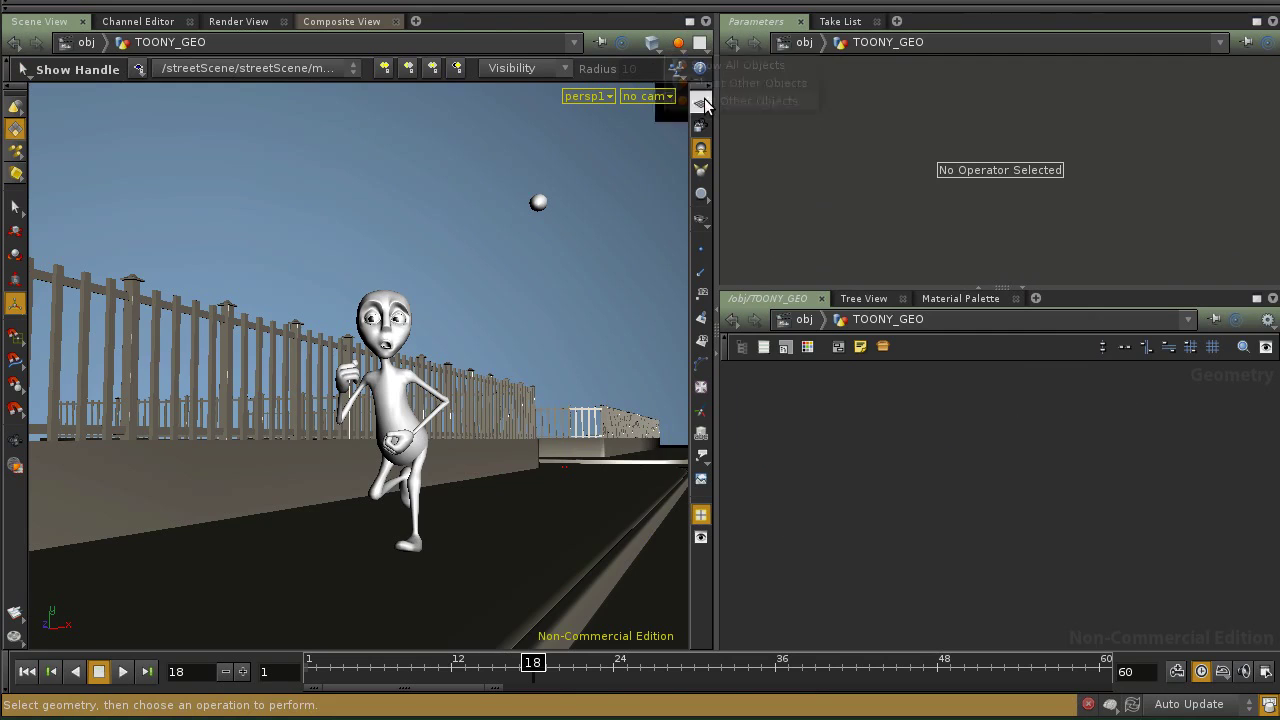
left_click(700, 100)
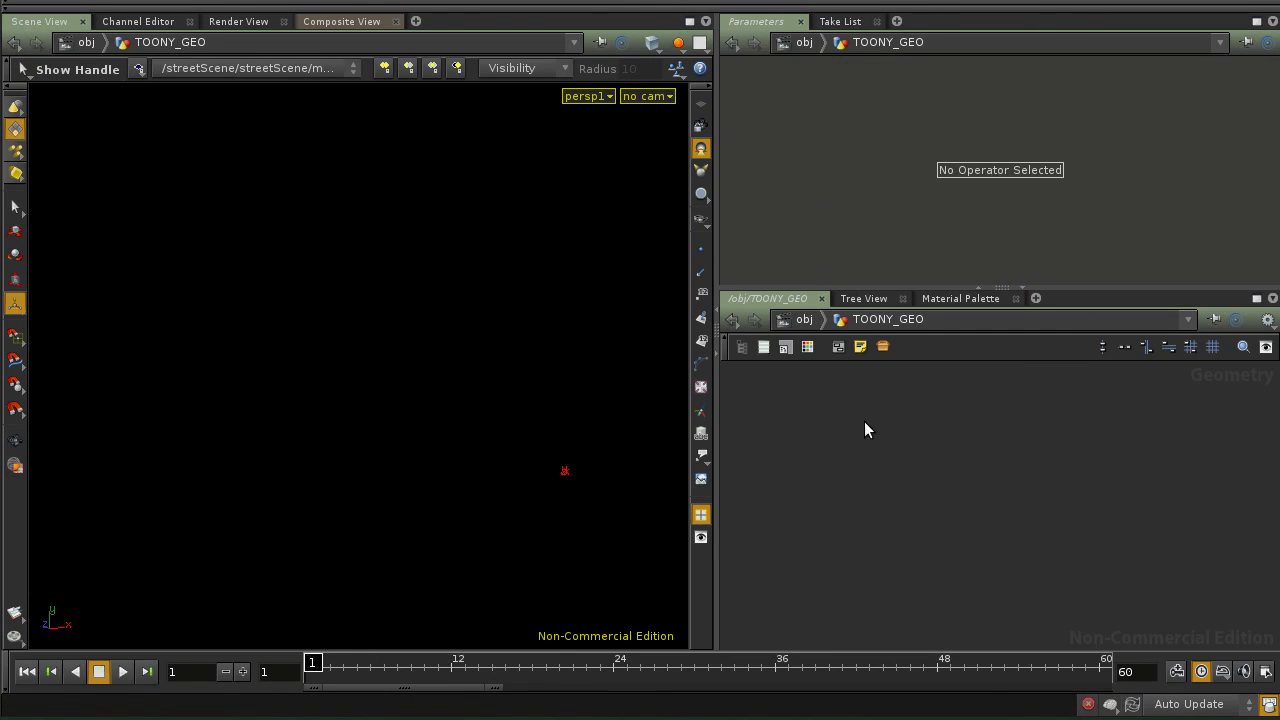
Add an Object Merge node inside TOONY_GEO.
key("Tab")
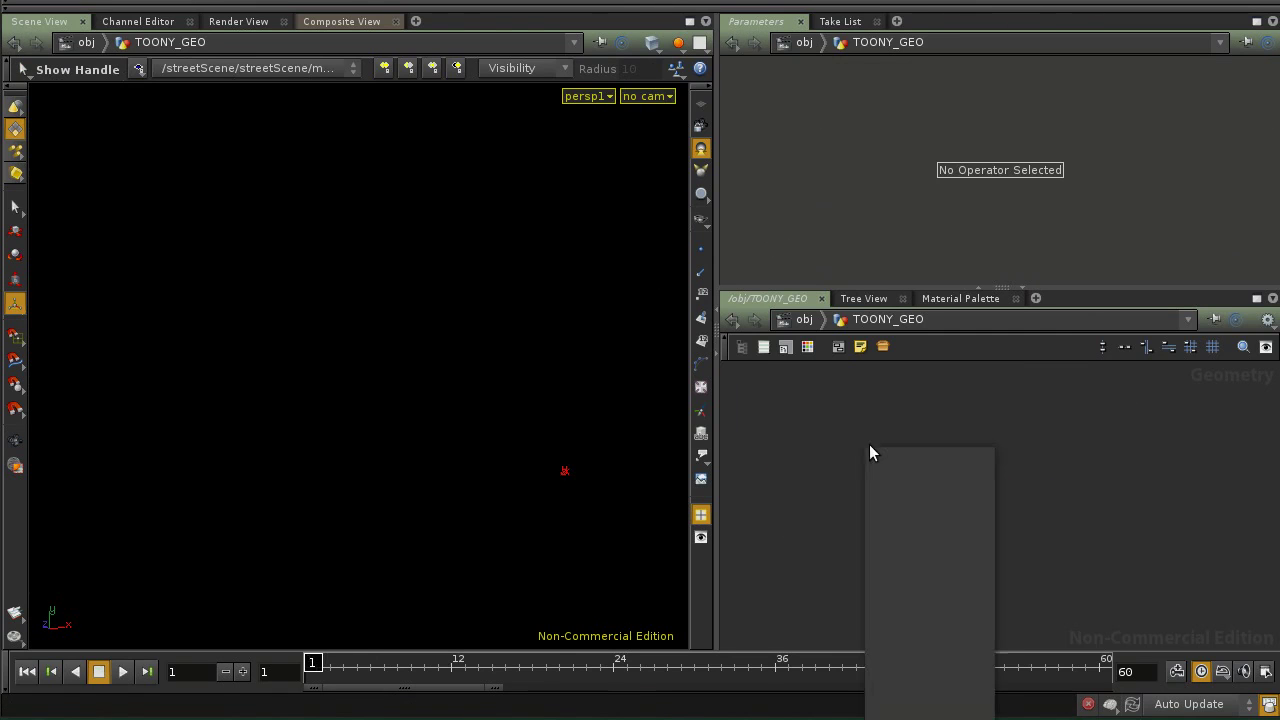
left_click(814, 412)
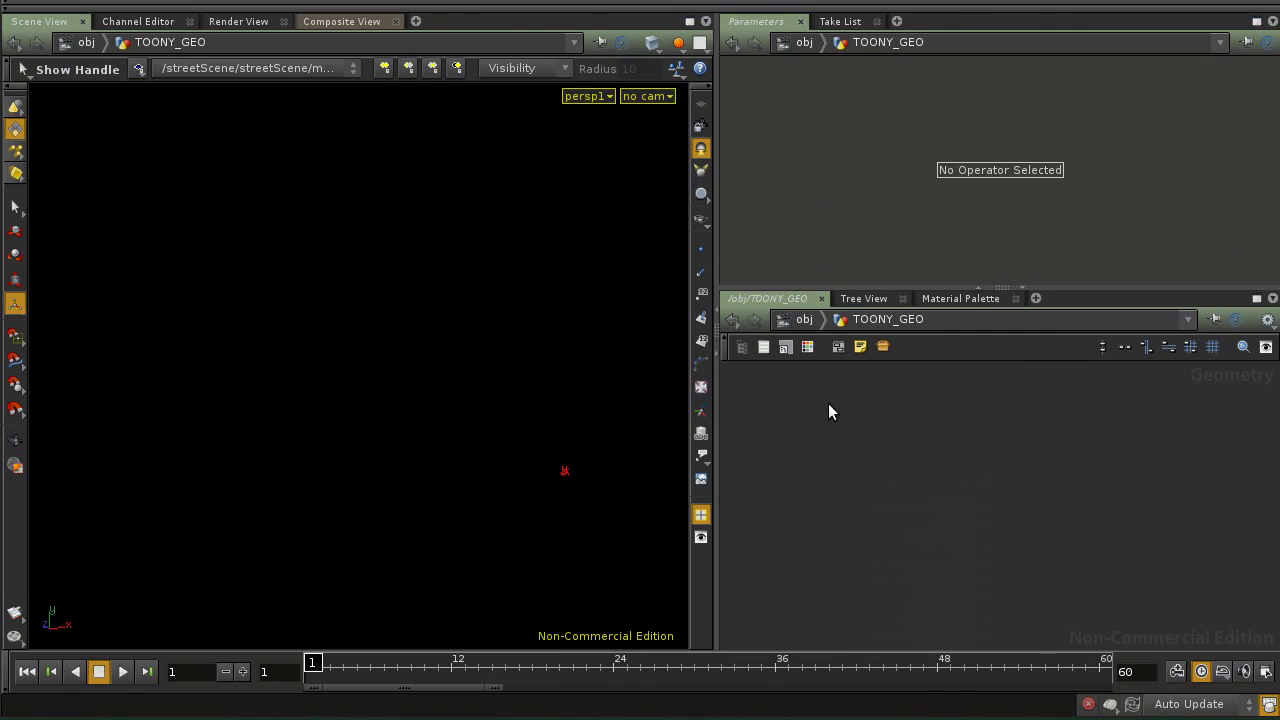
key("Tab")
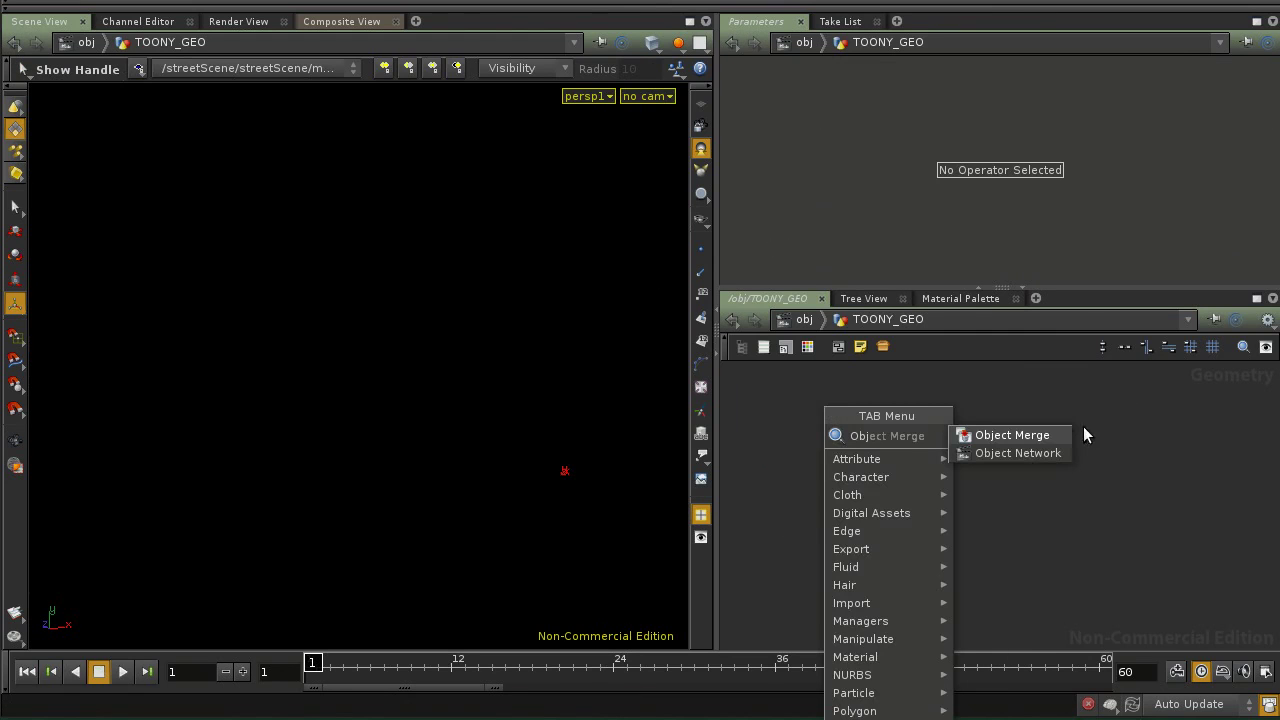
left_click(1030, 435)
left_click(964, 428)
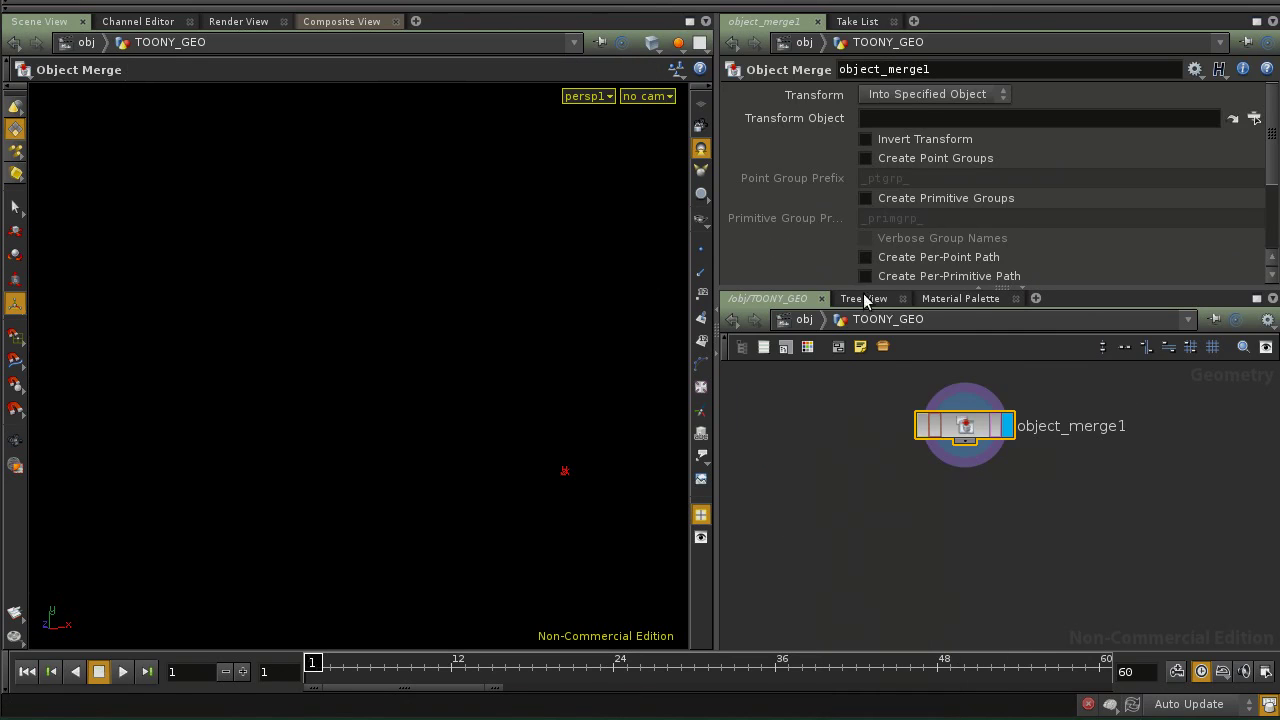
Collapse the separate parameter area and show object_merge1's parameters as an enlarged overlay in the network editor, moving the node clear of it.
left_click_drag(975, 427, 801, 442)
left_click_drag(983, 288, 983, 16)
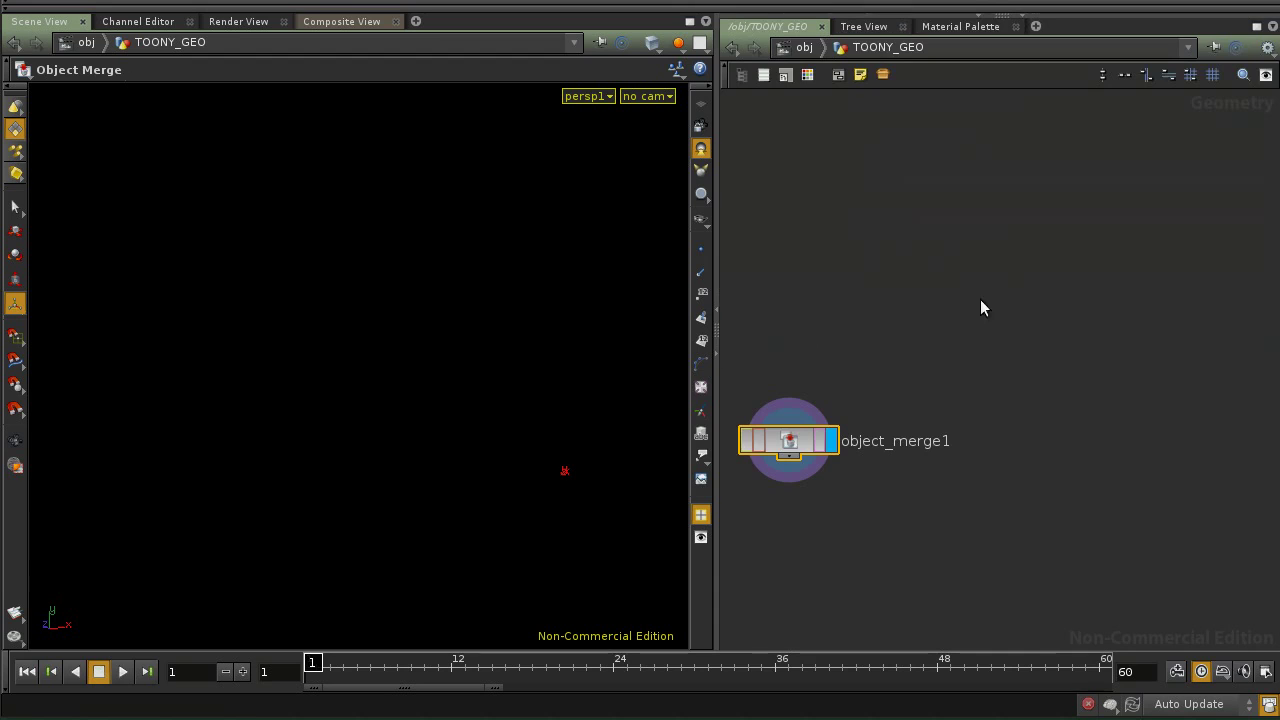
left_click_drag(786, 429, 790, 413)
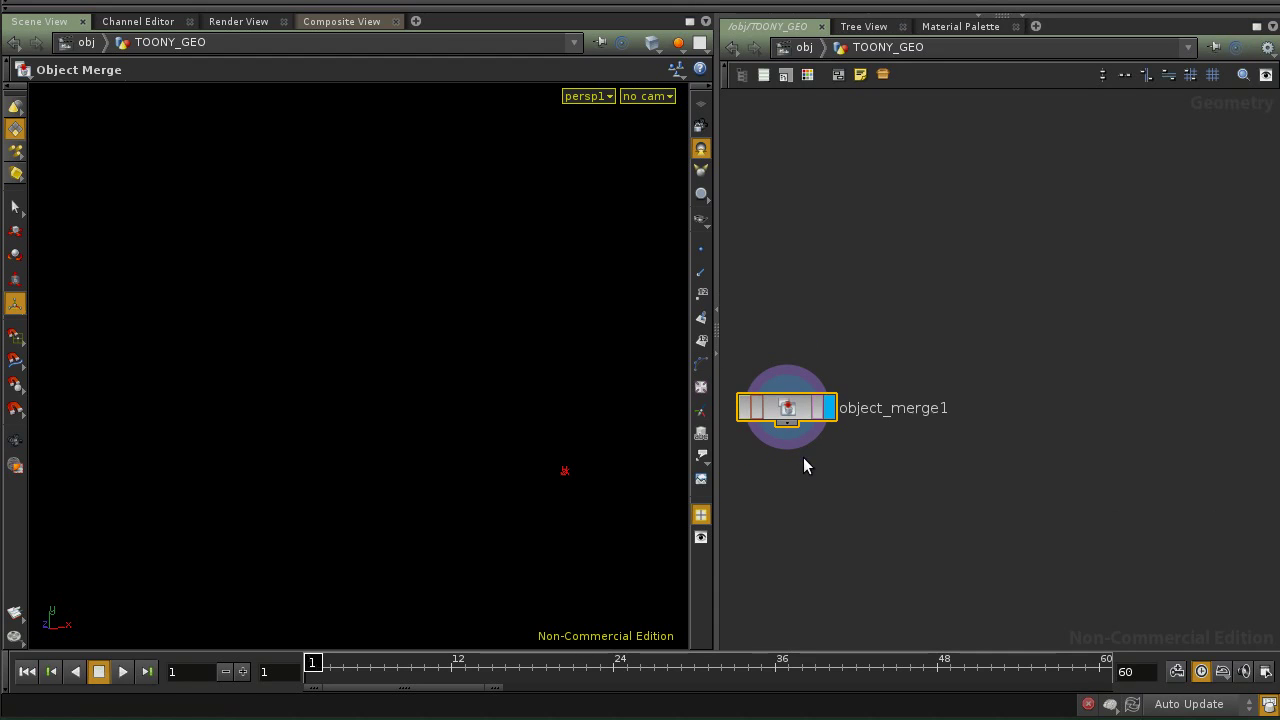
key("p")
left_click_drag(873, 444, 896, 372)
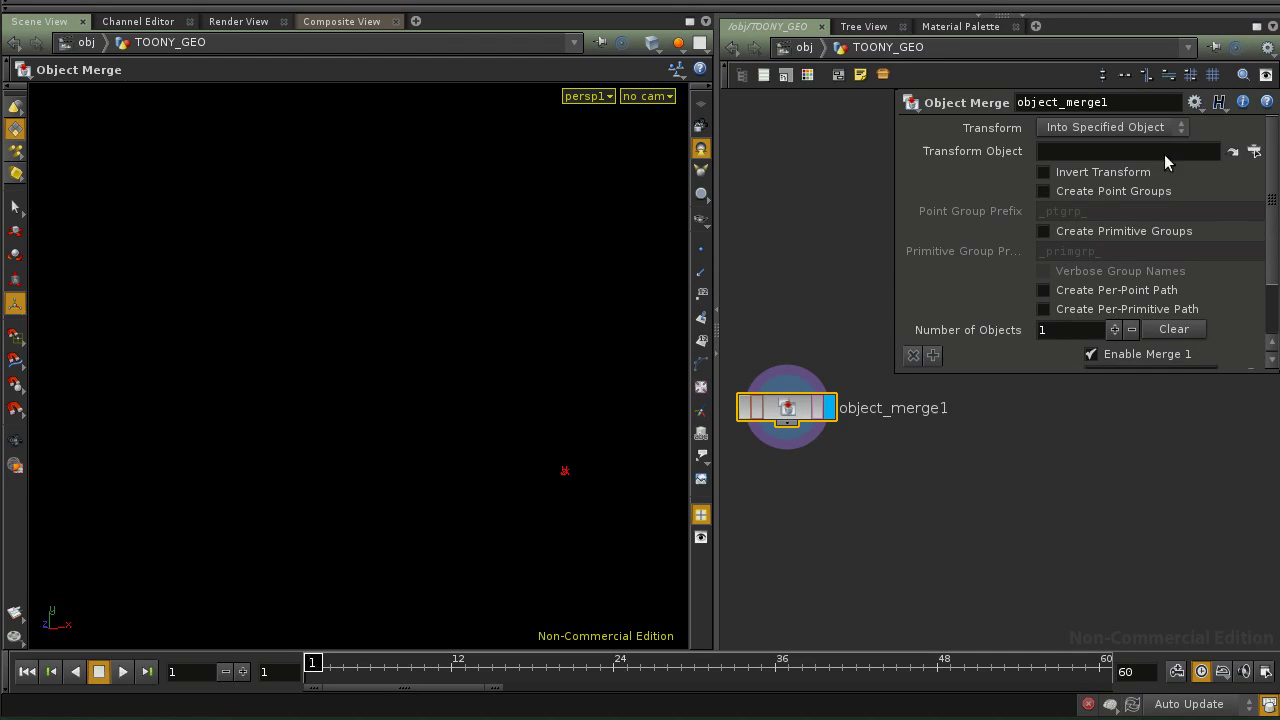
Open the operator chooser for Object 1 of object_merge1 and expand the toony node to browse its contents.
scroll(1268, 180, "down", 3)
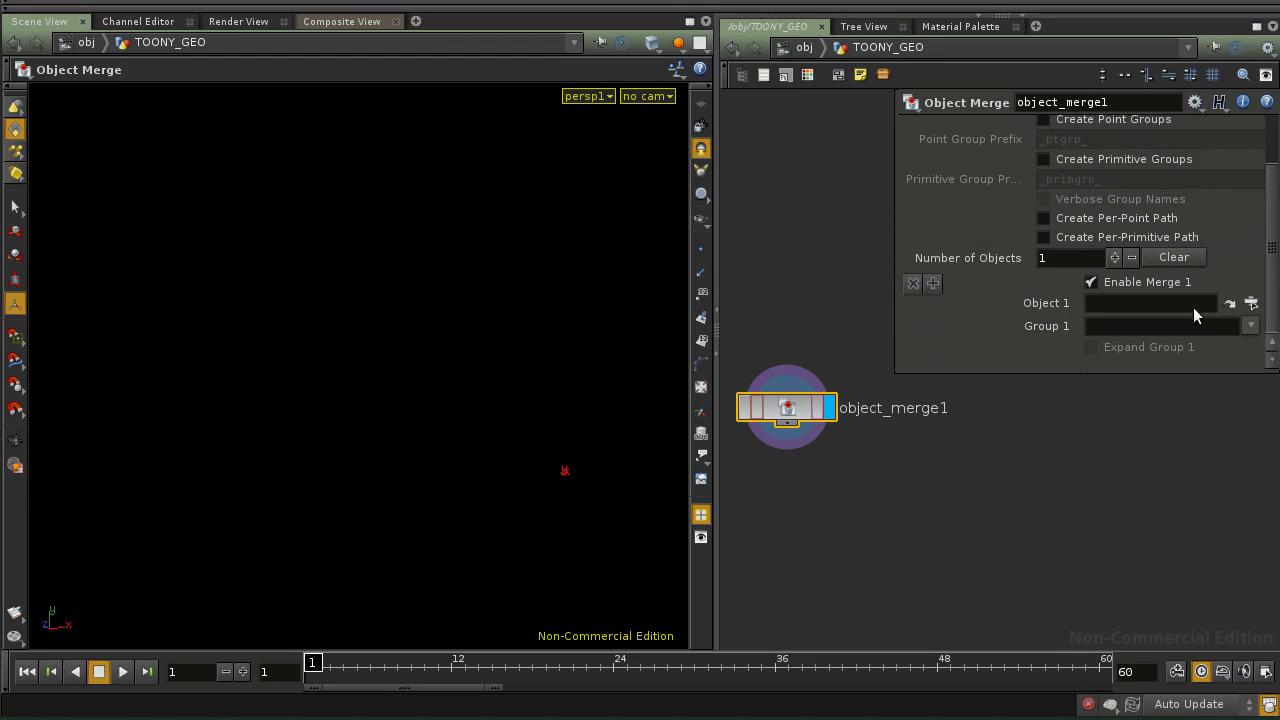
left_click(1250, 304)
left_click_drag(620, 131, 427, 101)
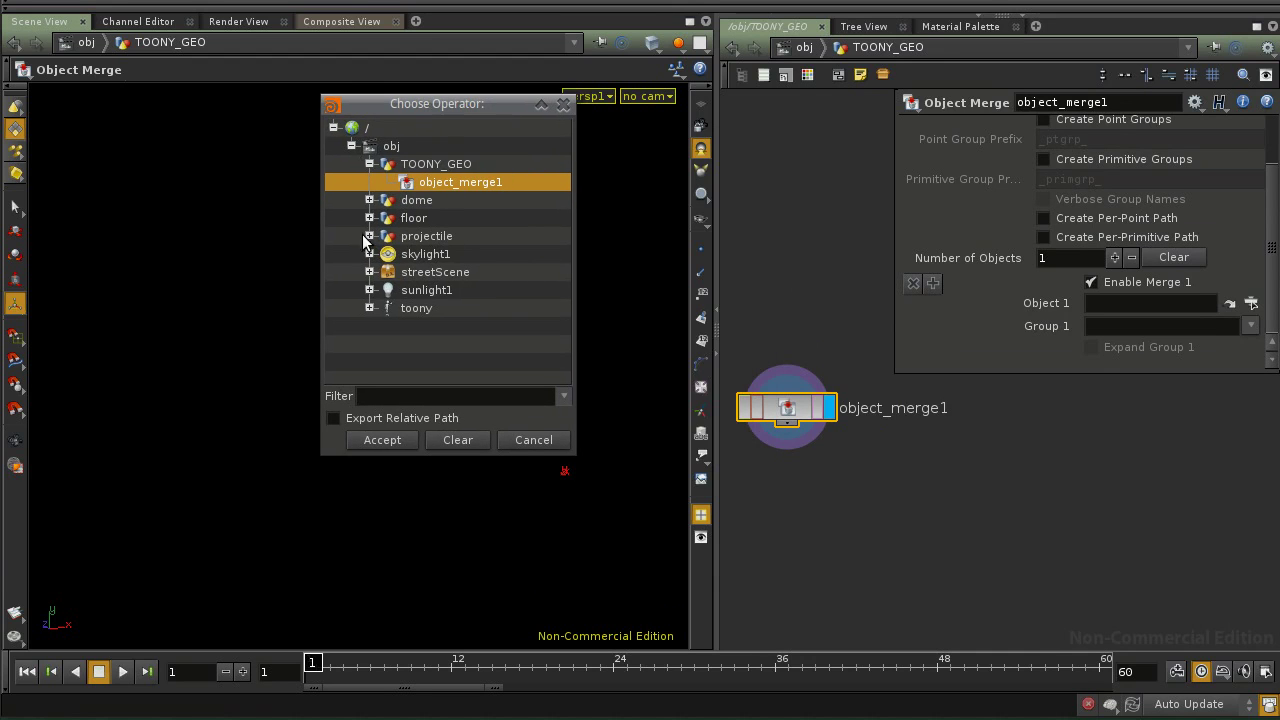
left_click(369, 308)
left_click(415, 310)
left_click_drag(567, 214, 567, 259)
scroll(558, 271, "down", 5)
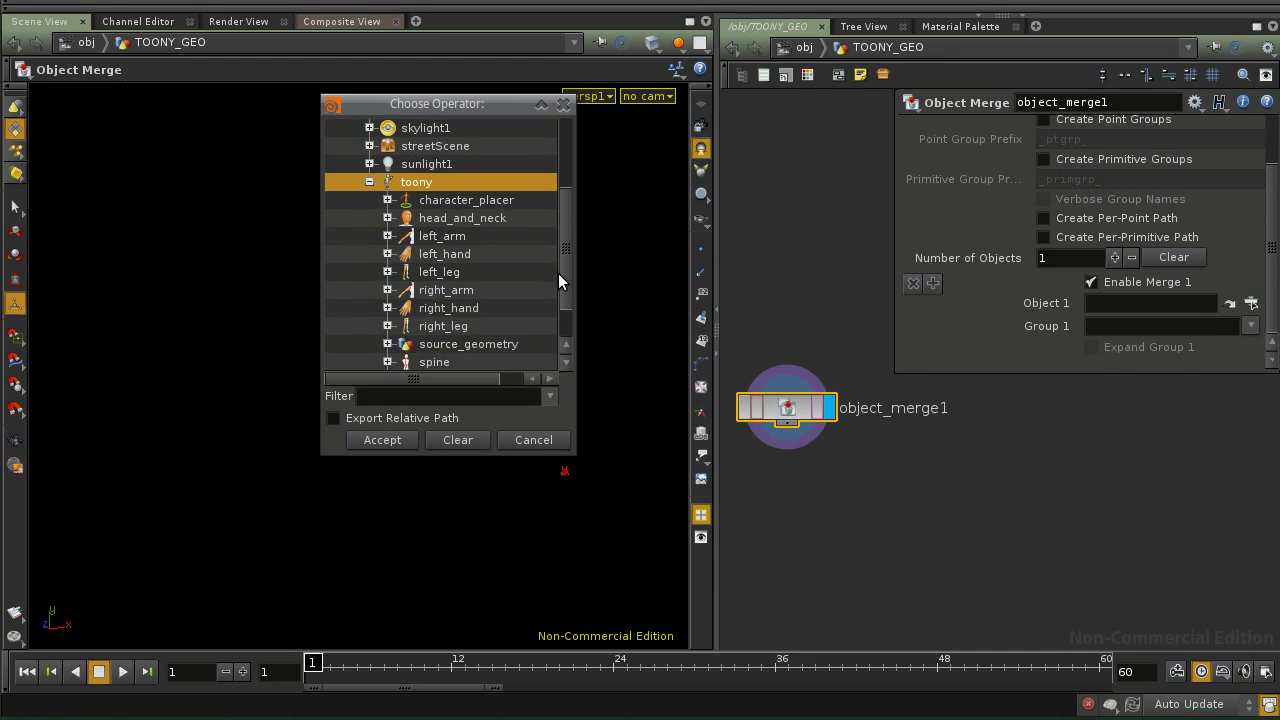
left_click(452, 291)
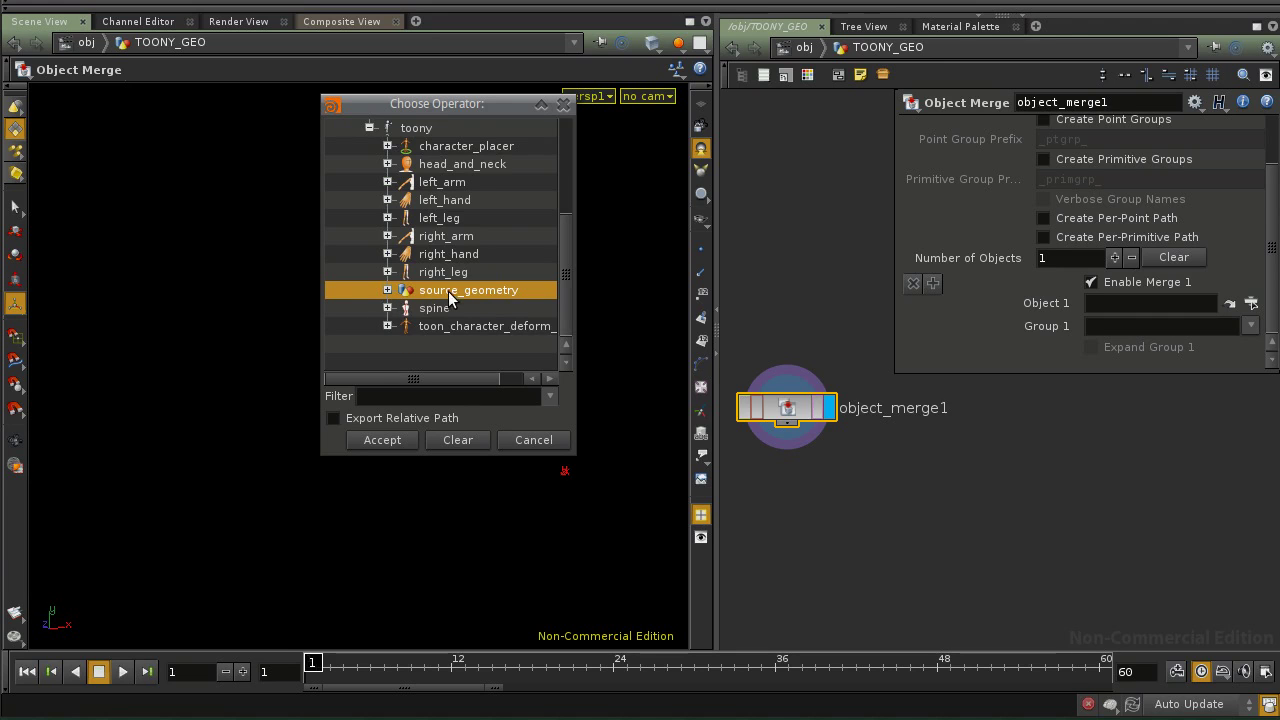
scroll(562, 280, "up", 1)
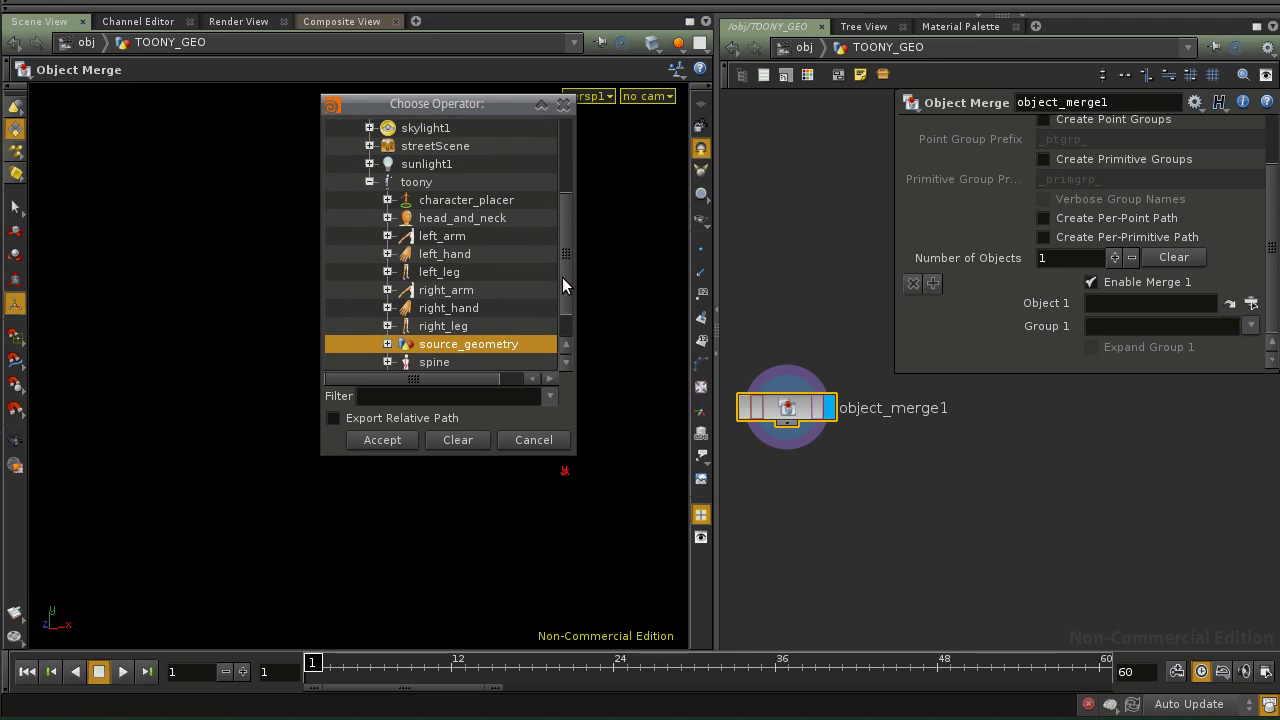
scroll(556, 280, "down", 1)
scroll(552, 284, "down", 1)
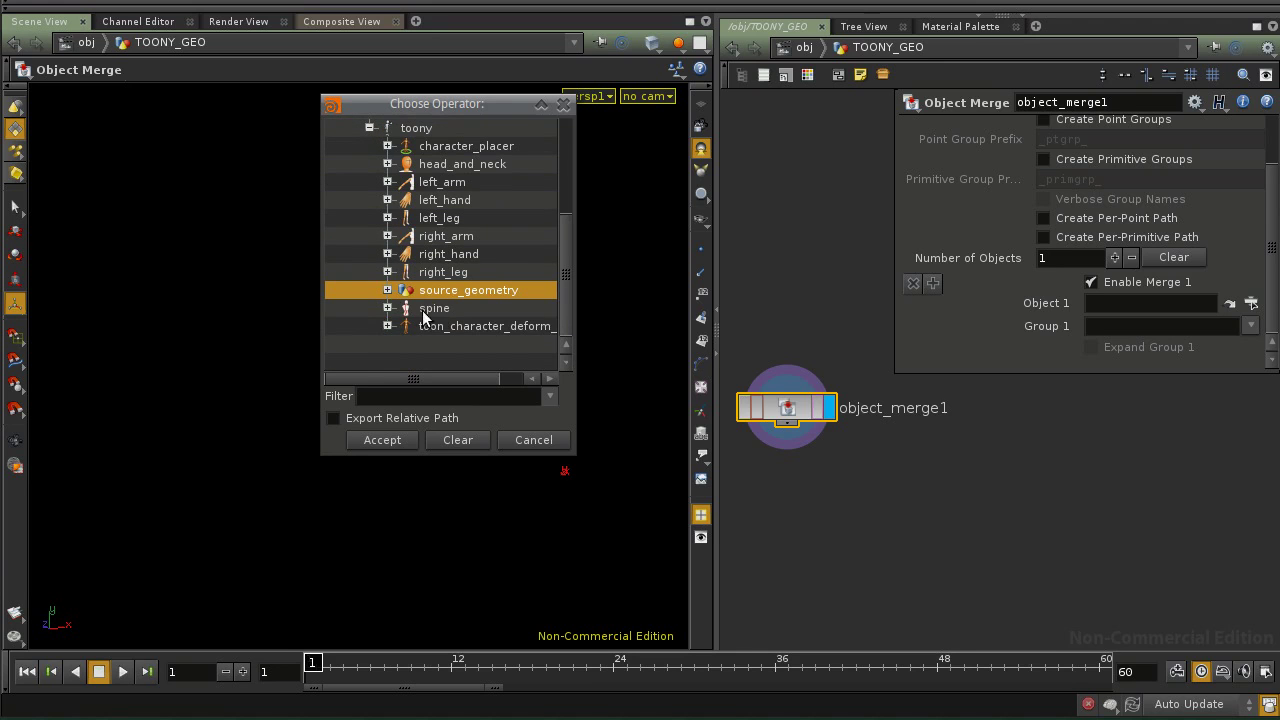
Set Object 1 to the skin geometry inside toony's toon_character_deform_rig, widening the chooser to read the full names.
left_click(387, 326)
scroll(372, 318, "down", 3)
scroll(372, 318, "up", 2)
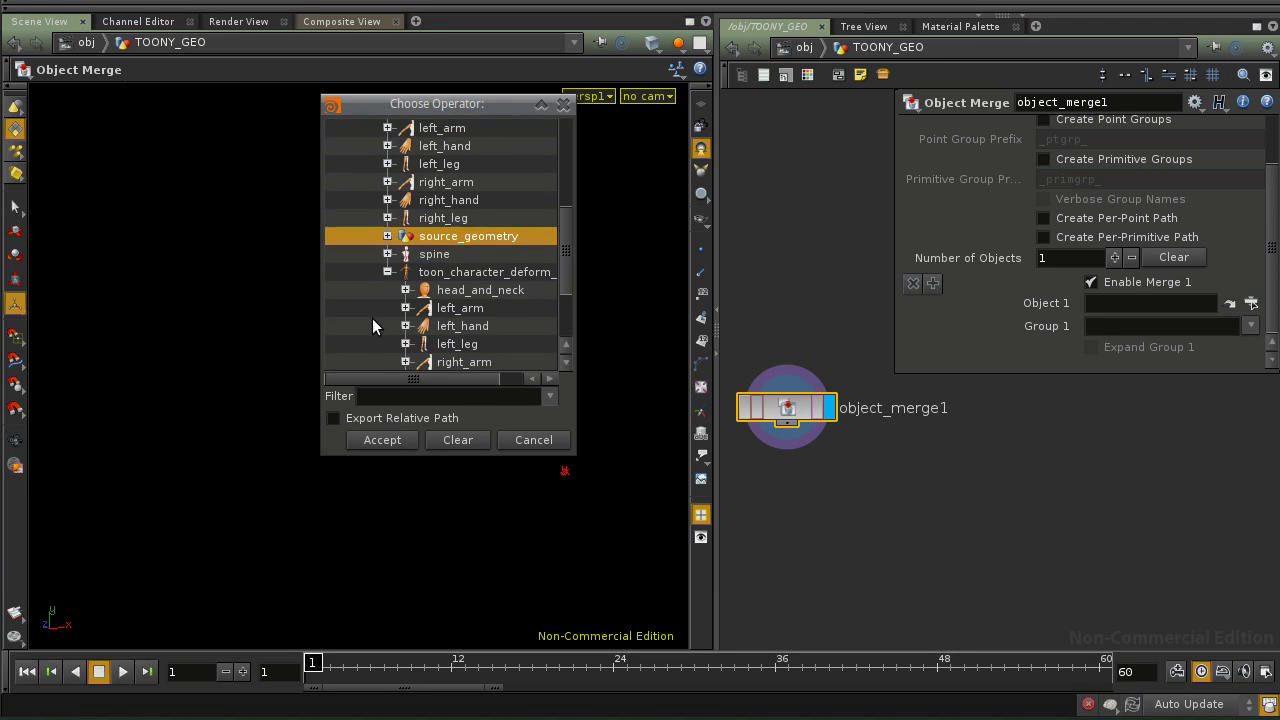
left_click_drag(441, 103, 473, 99)
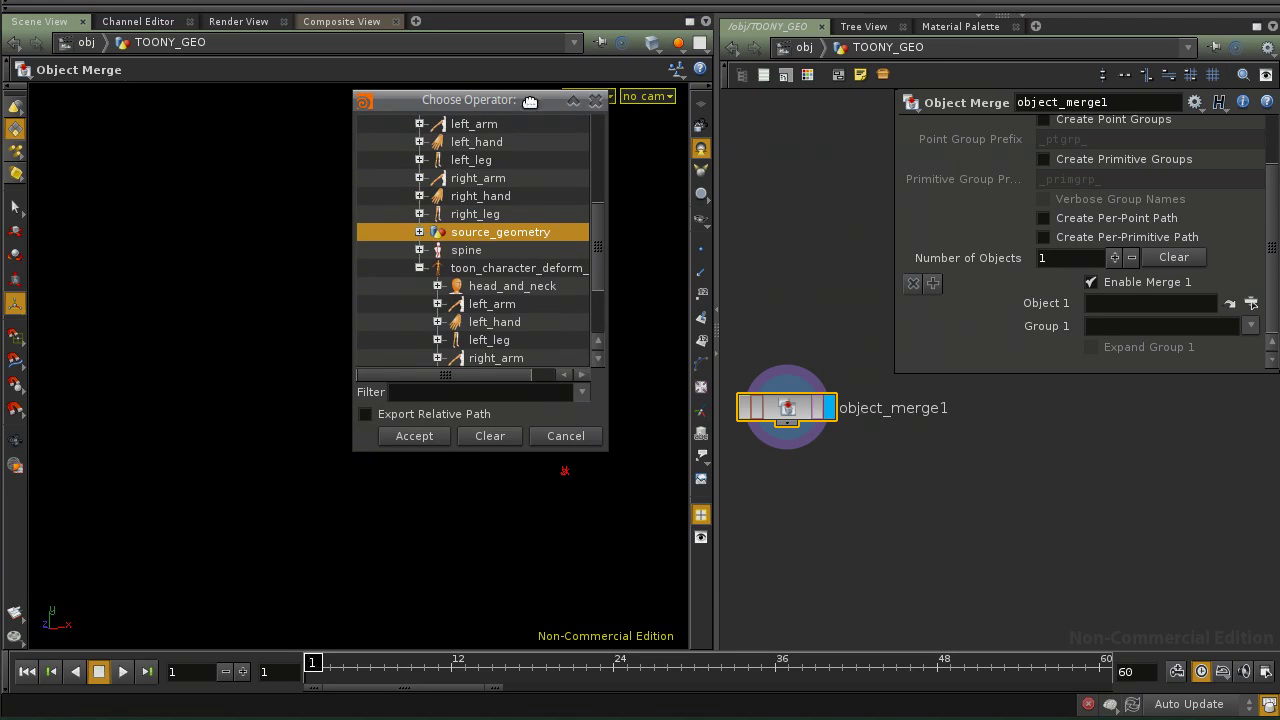
left_click(535, 268)
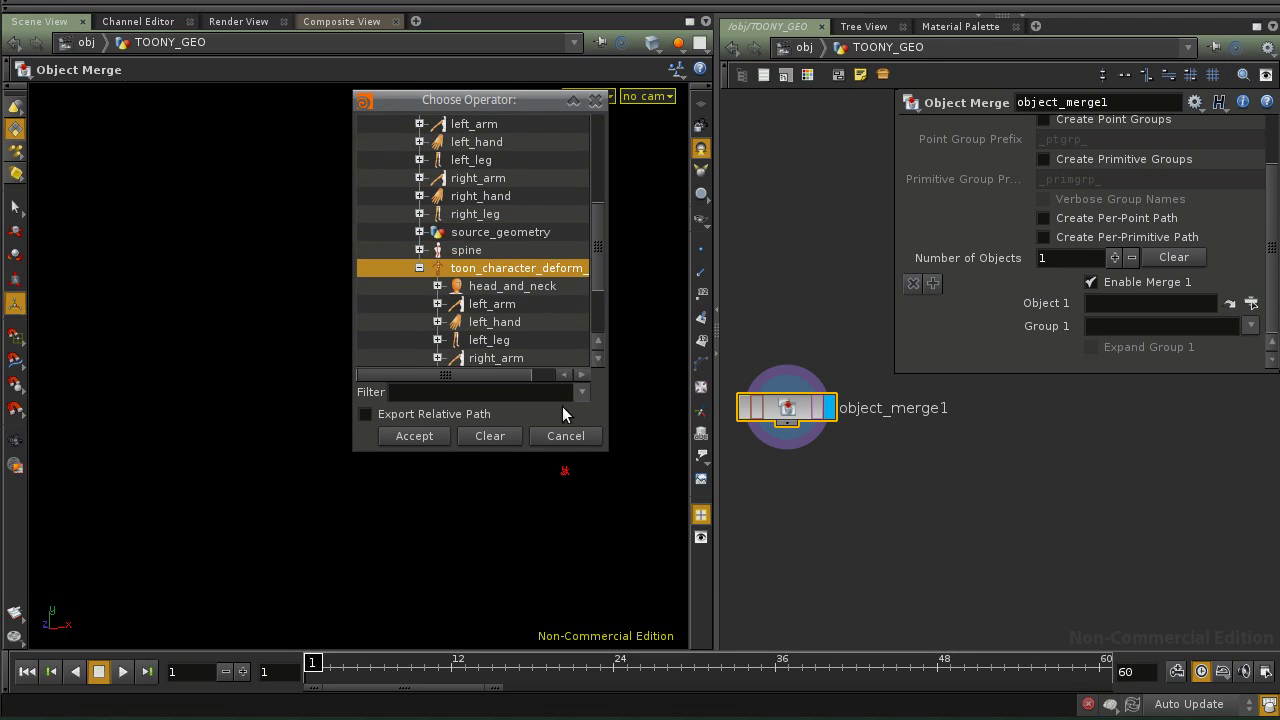
right_click_drag(562, 406, 624, 422, "alt")
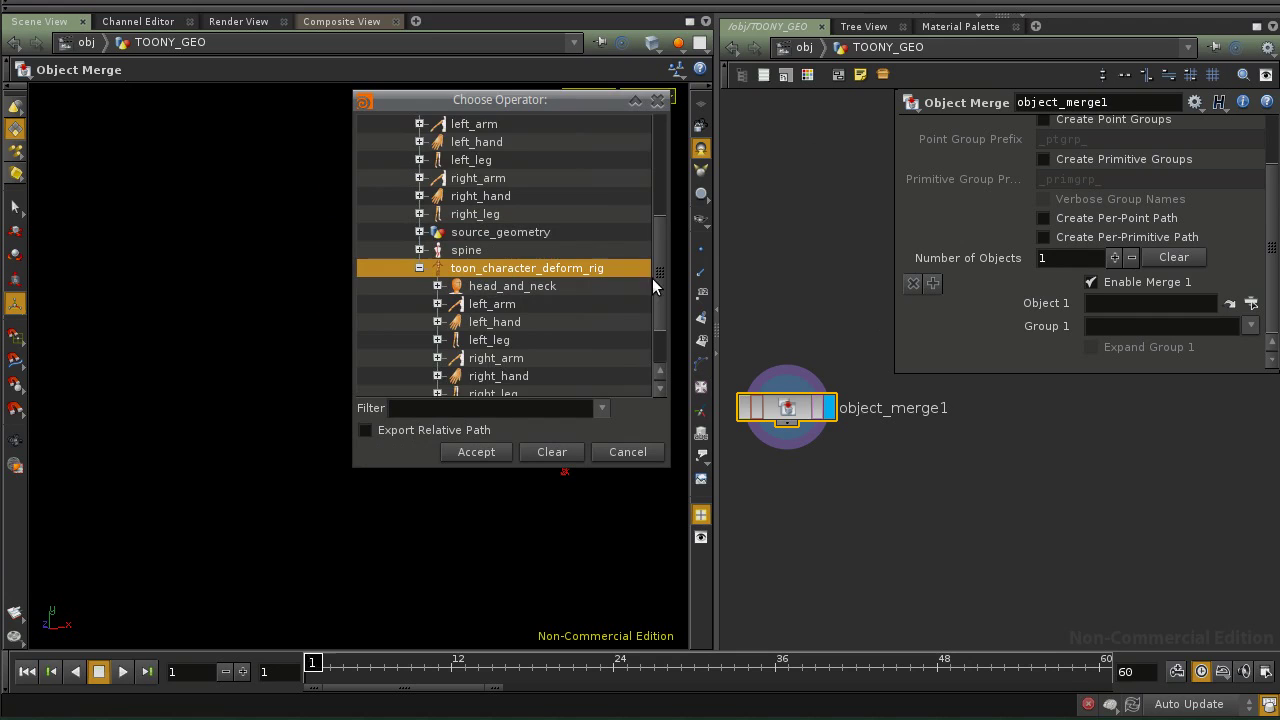
scroll(658, 310, "down", 4)
left_click(492, 341)
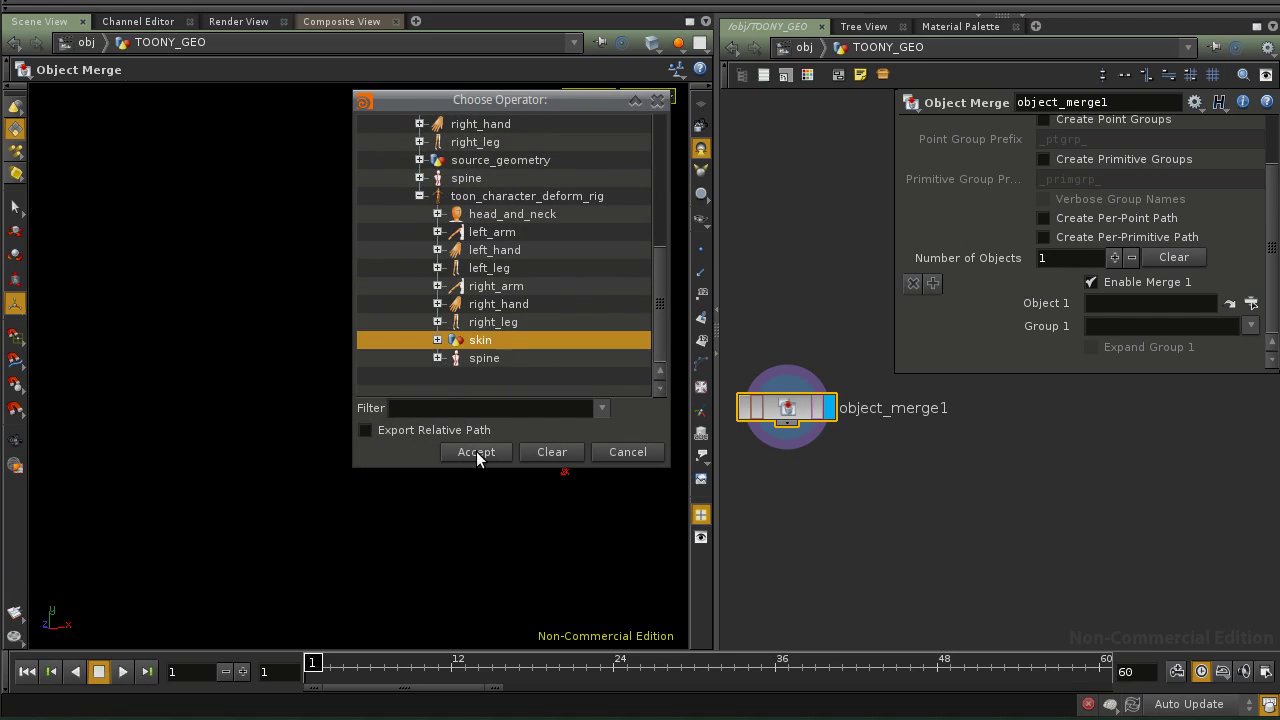
left_click(476, 452)
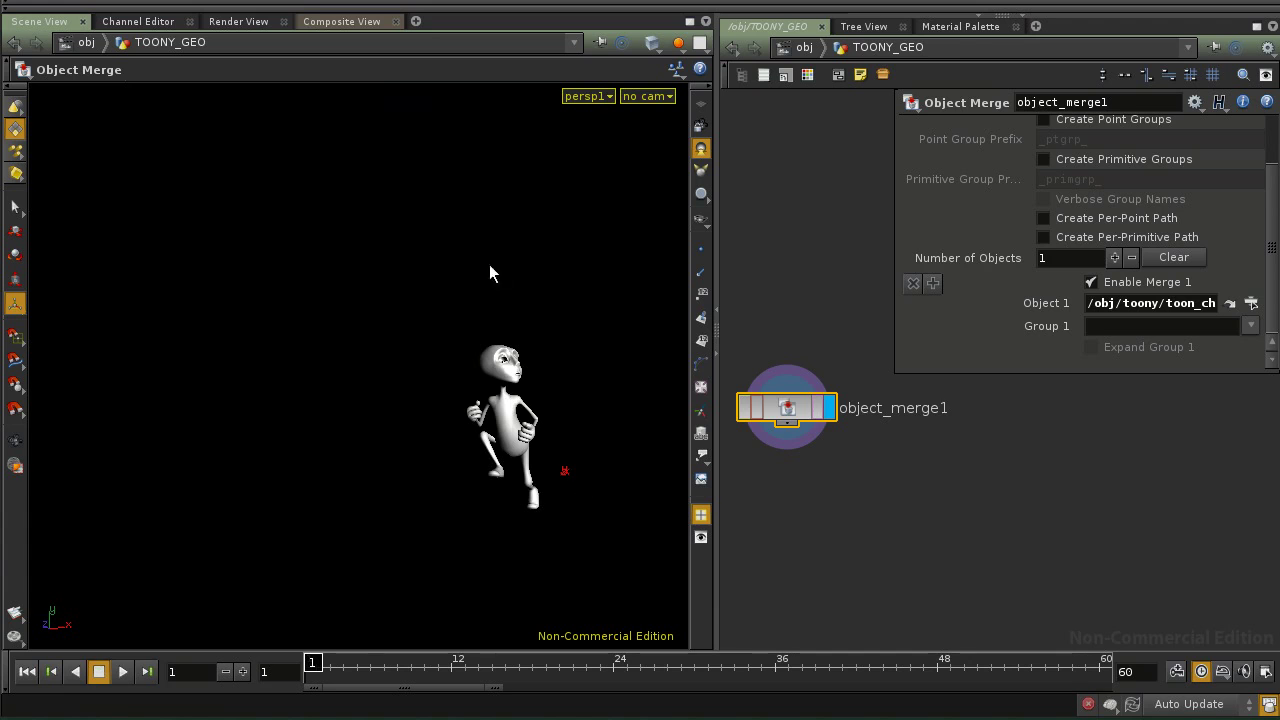
Scrub the timeline to frame 20 to check the merged character's motion, and reposition object_merge1 slightly in the network.
left_click_drag(313, 677, 560, 677)
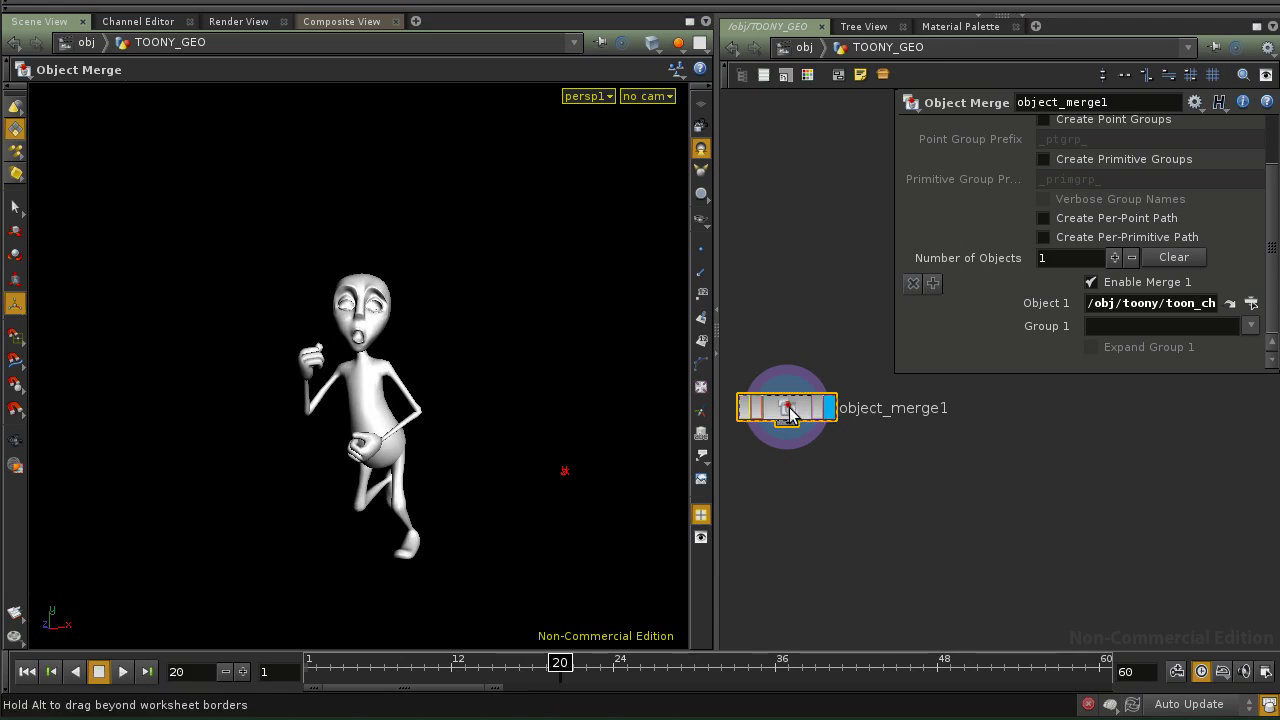
left_click_drag(787, 412, 843, 440)
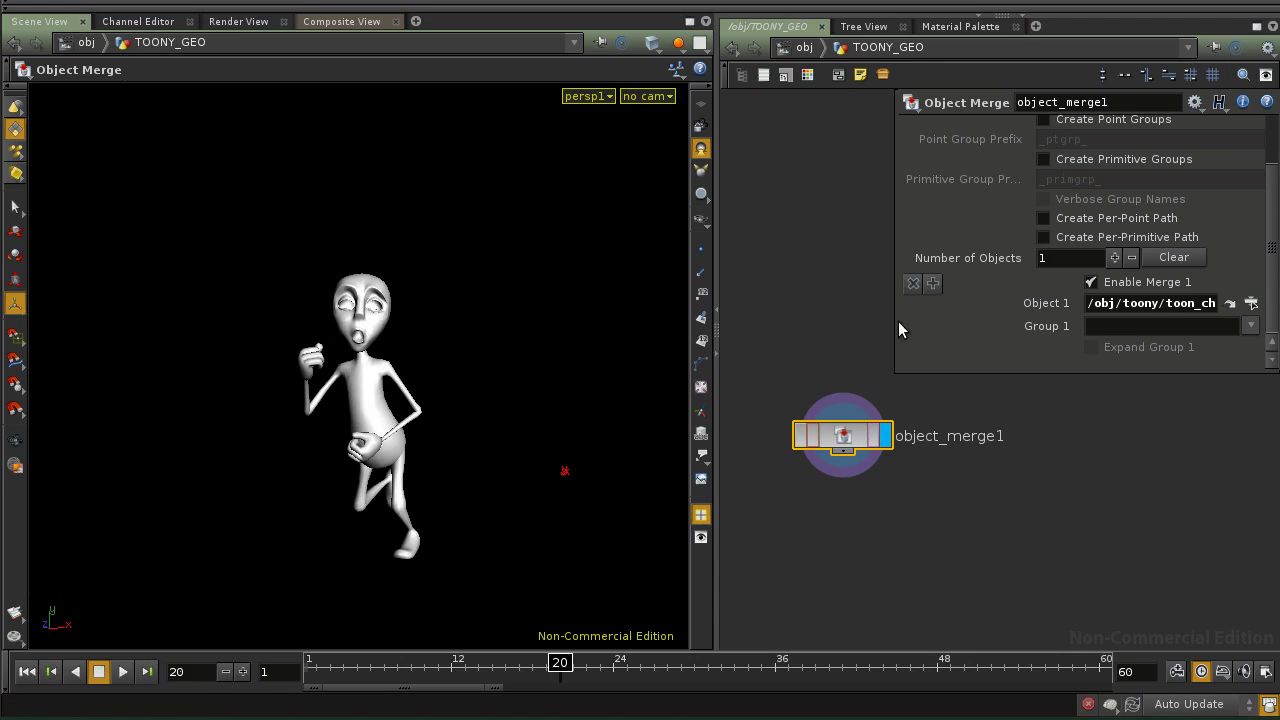
Insert a second object entry above the skin in object_merge1 and expand toony's head_and_neck in the chooser for Object 1.
left_click(932, 280)
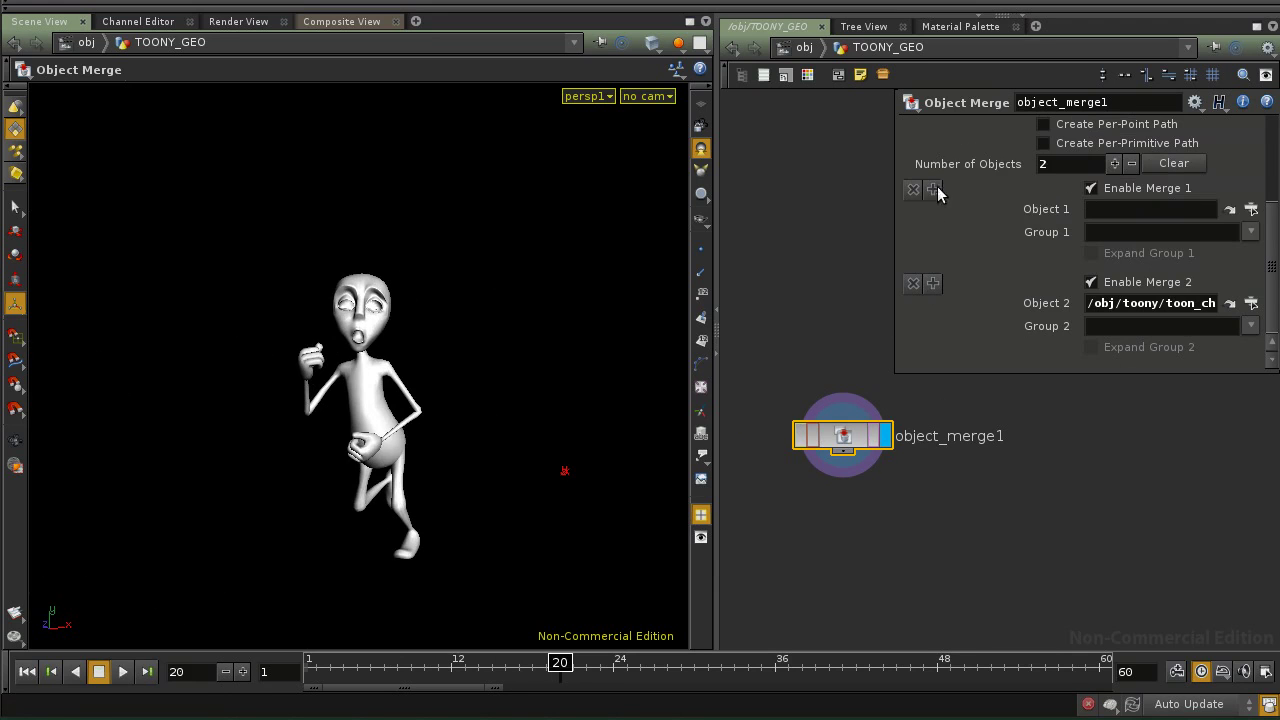
left_click(1251, 209)
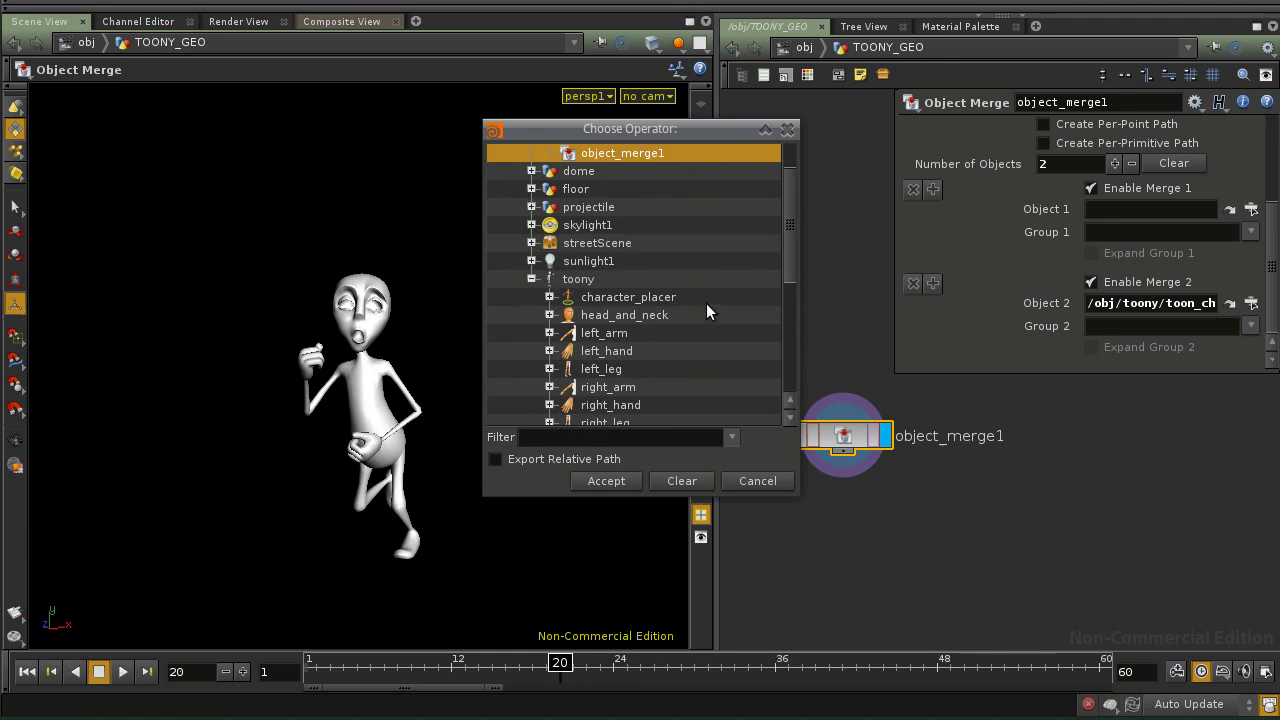
scroll(614, 286, "down", 1)
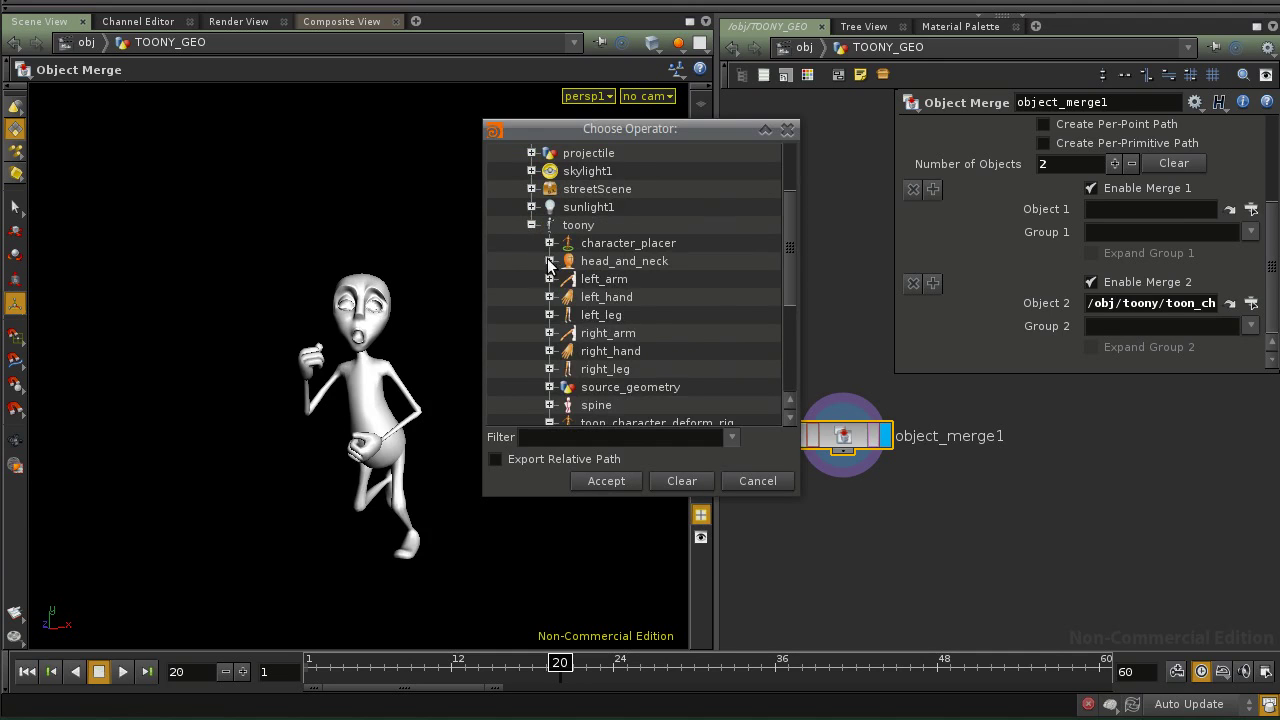
left_click(549, 261)
left_click(599, 261)
Try LEFT_EYE_OUT from head_and_neck as Object 1 of the merge.
scroll(517, 316, "down", 3)
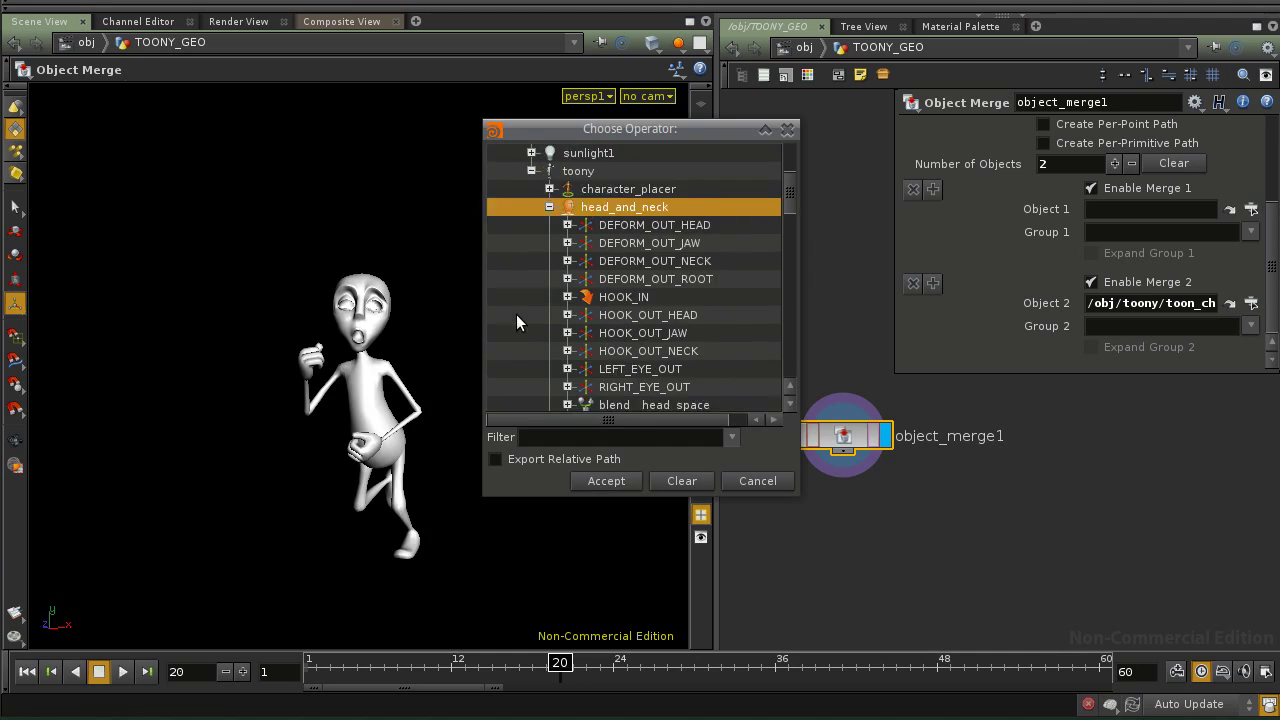
left_click(567, 279)
left_click(567, 279)
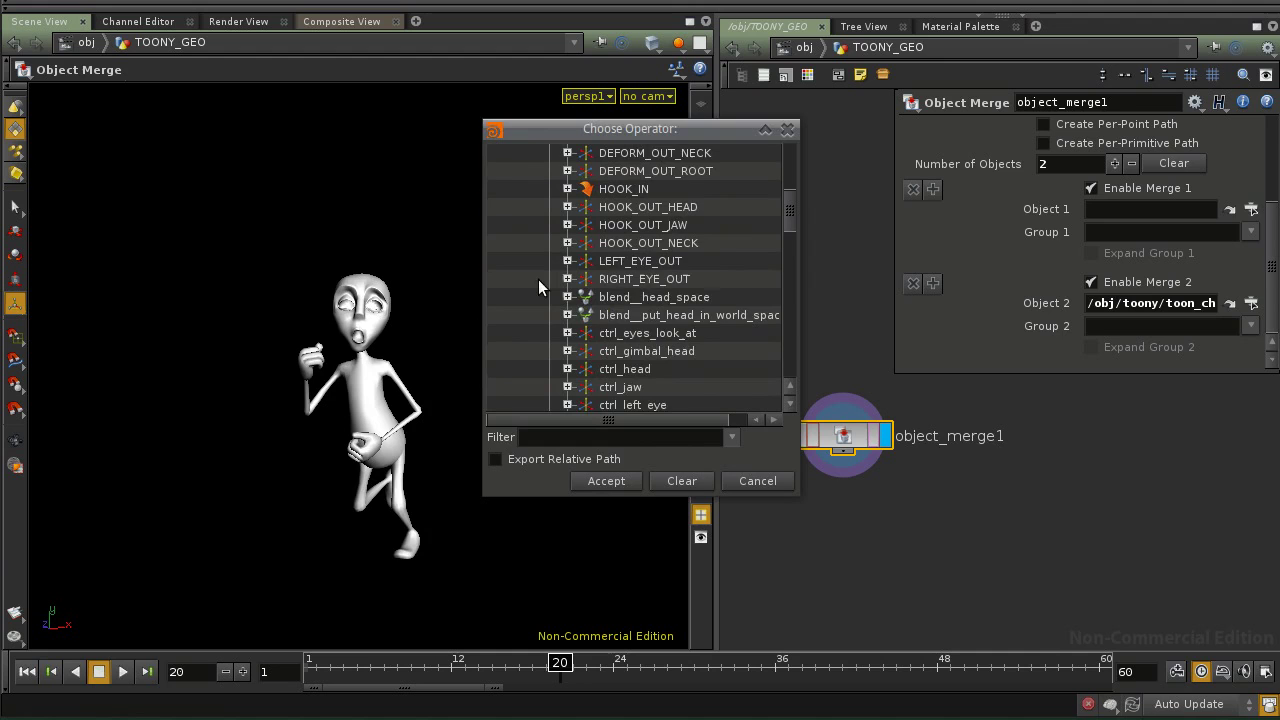
left_click(640, 262)
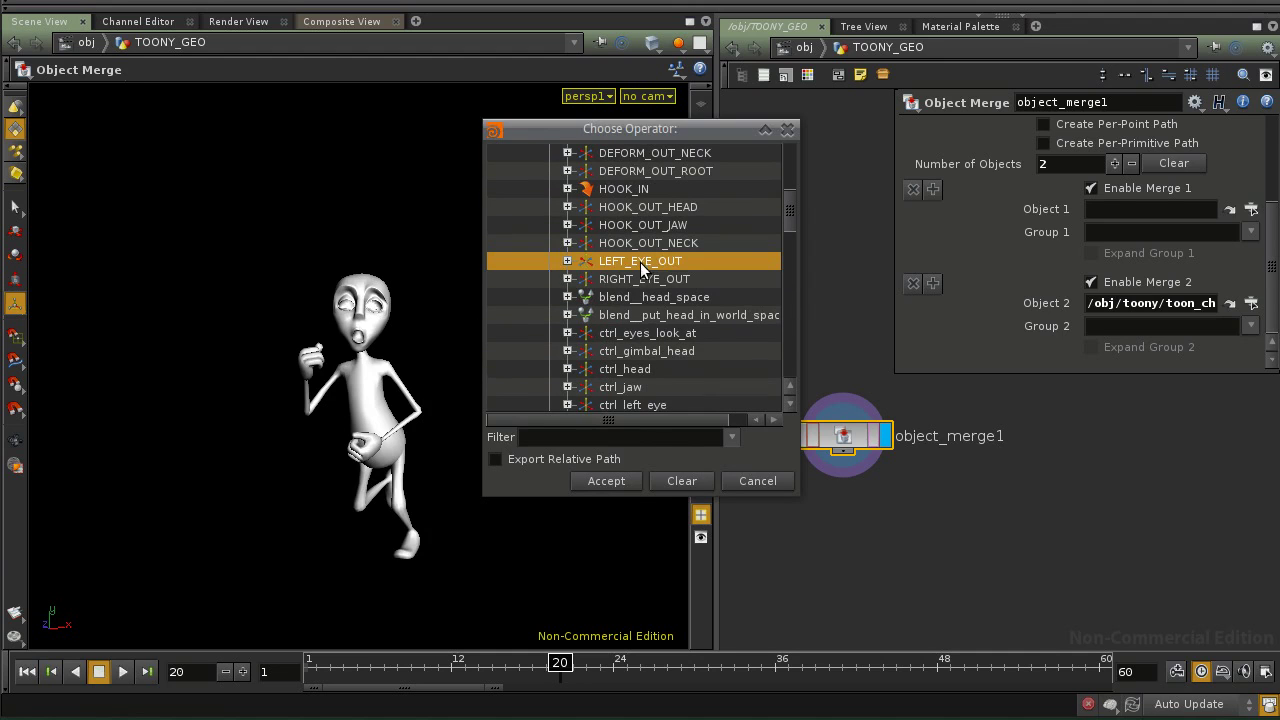
left_click(623, 477)
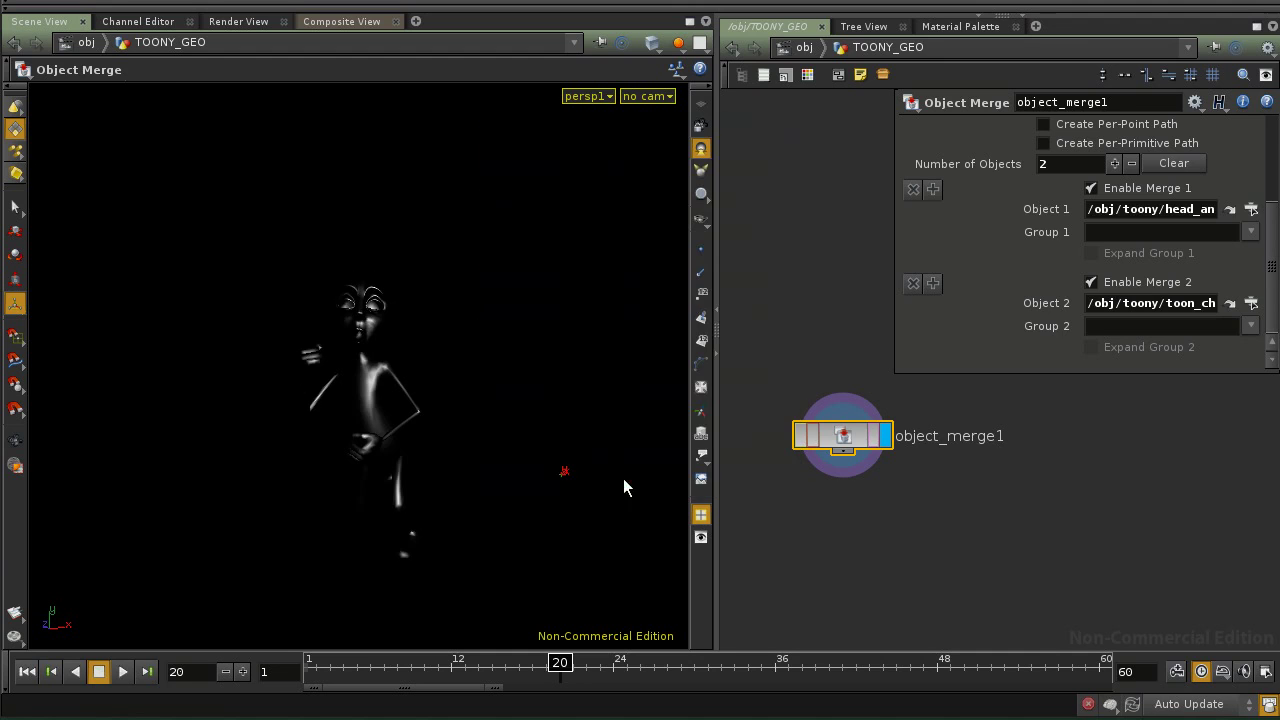
Replace Object 1 of the merge with the left_eye geometry inside toony's head_and_neck.
left_click(1251, 208)
scroll(636, 249, "up", 2)
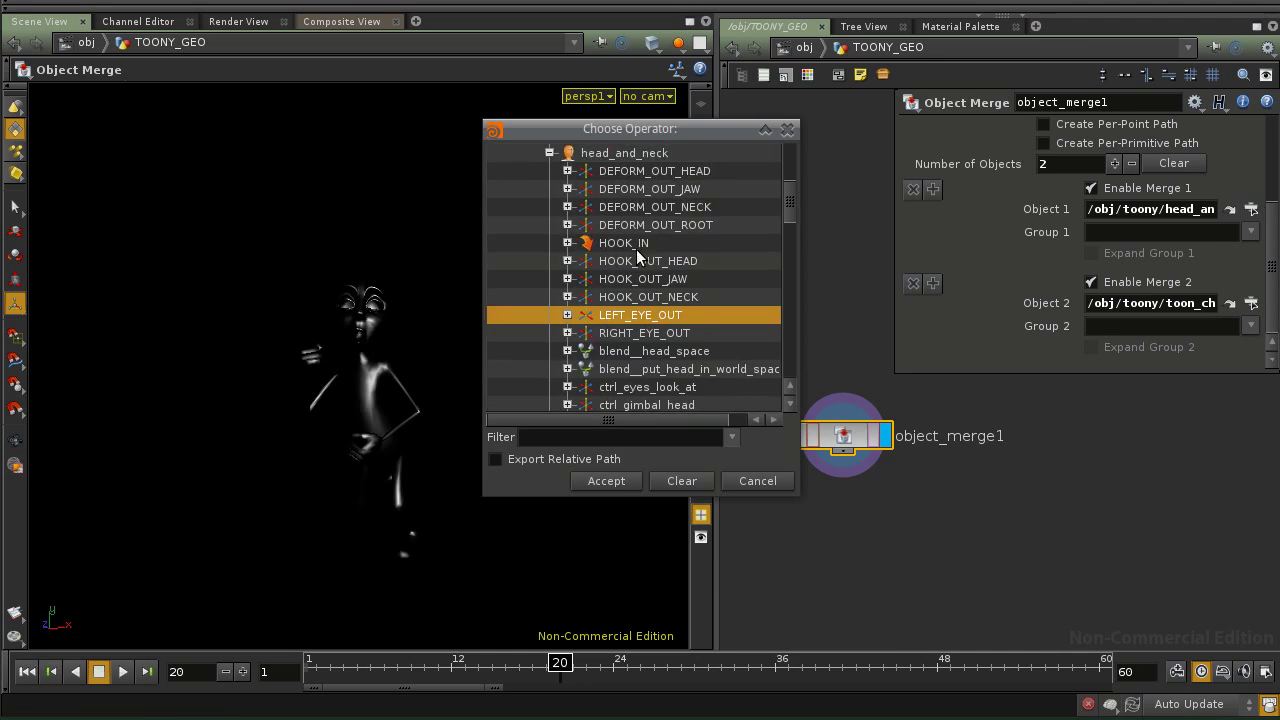
scroll(636, 249, "down", 1)
scroll(636, 249, "down", 7)
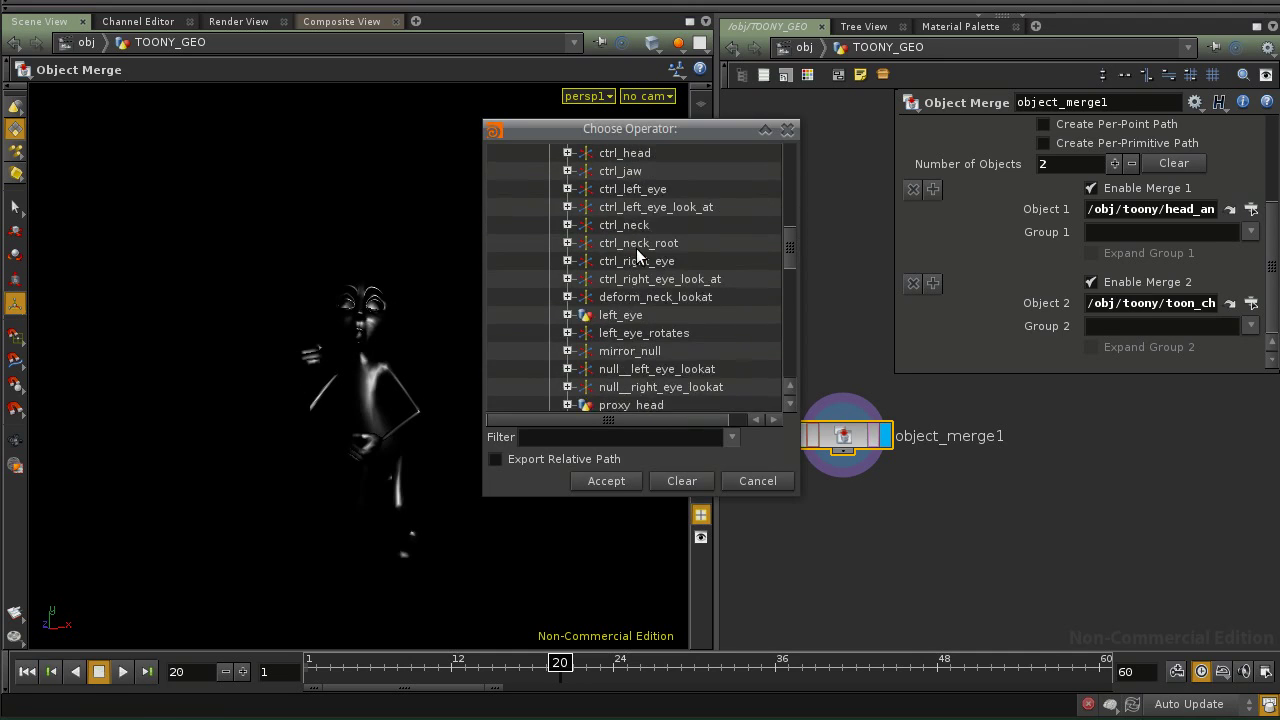
scroll(636, 256, "down", 5)
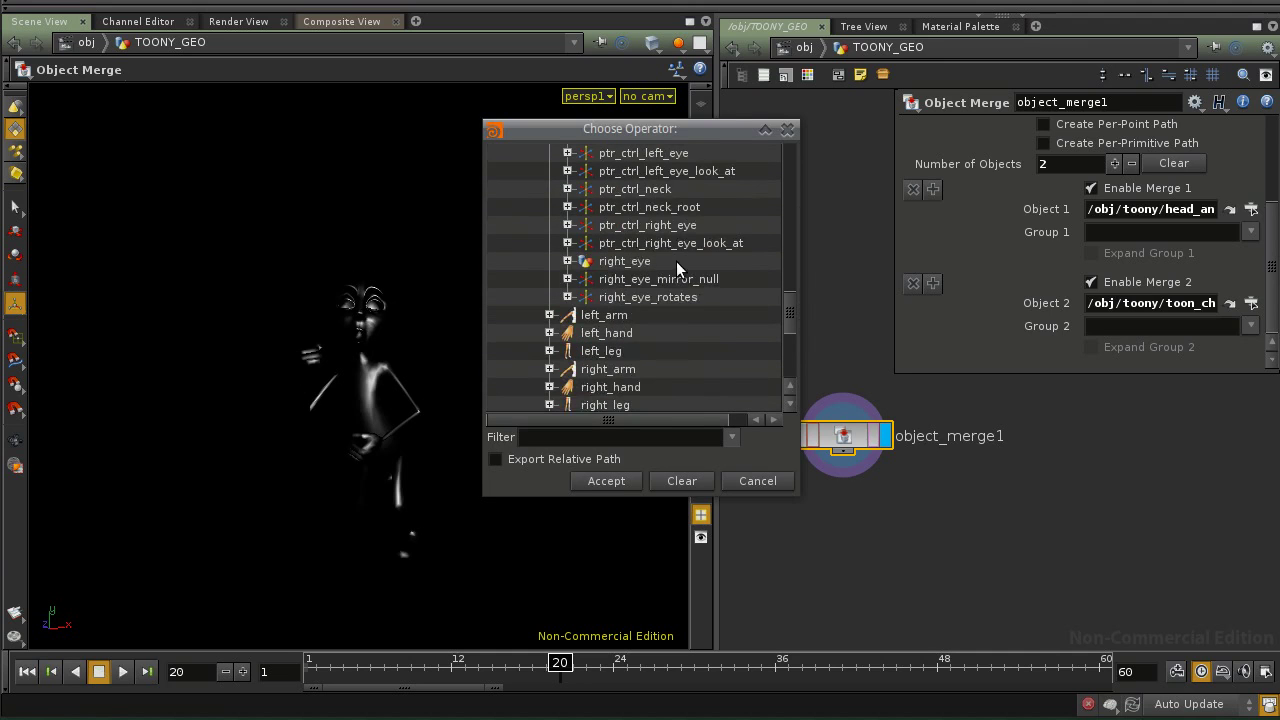
scroll(676, 261, "up", 2)
scroll(676, 261, "down", 2)
left_click(637, 264)
scroll(665, 294, "up", 4)
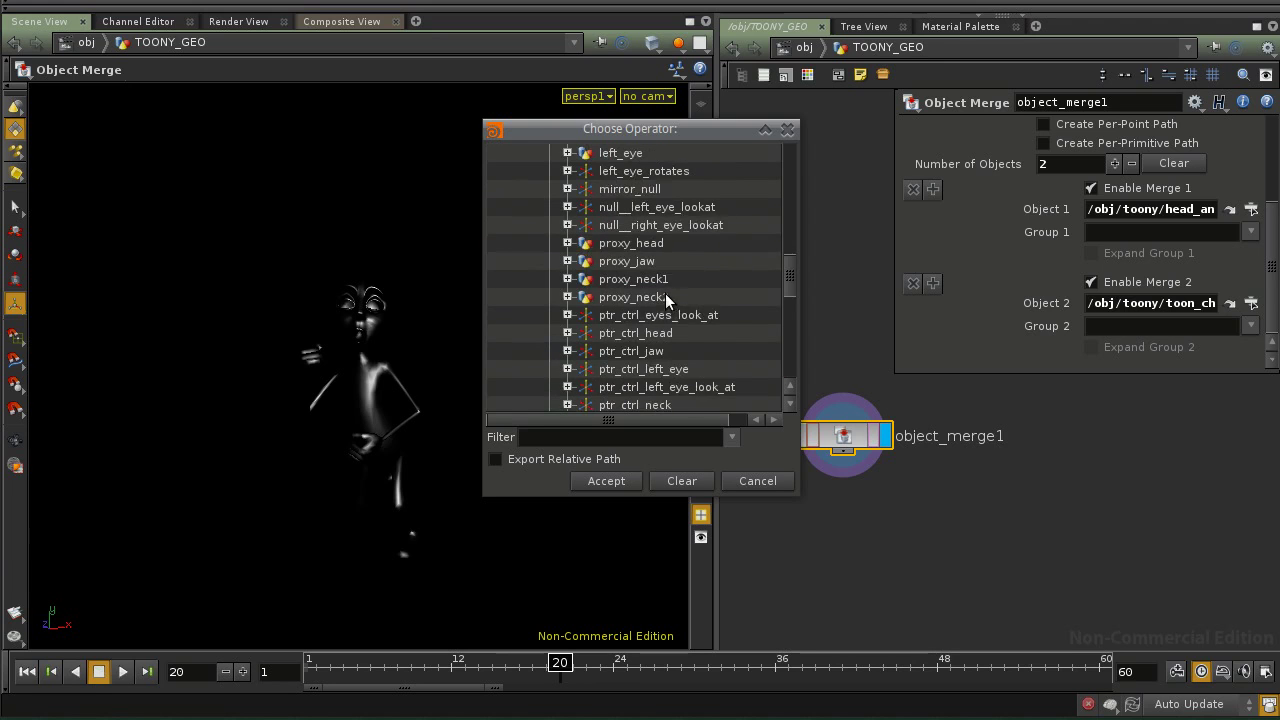
scroll(665, 293, "up", 1)
left_click(643, 206)
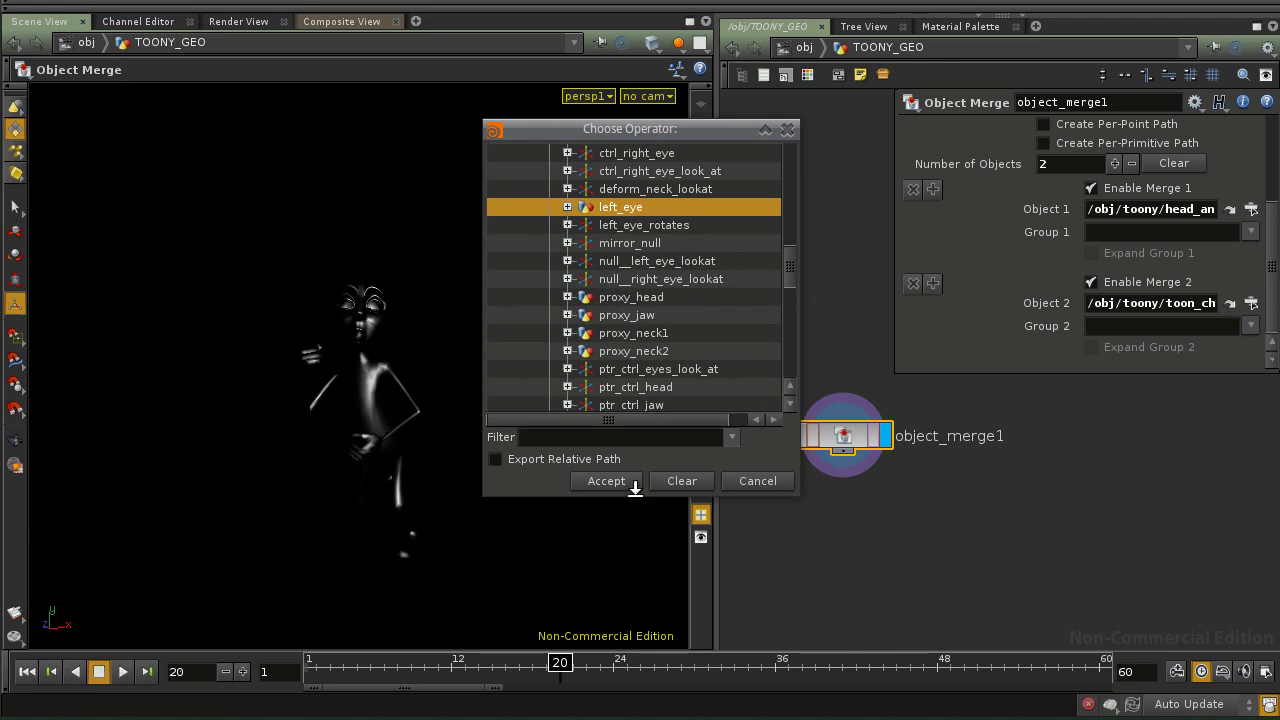
left_click(601, 481)
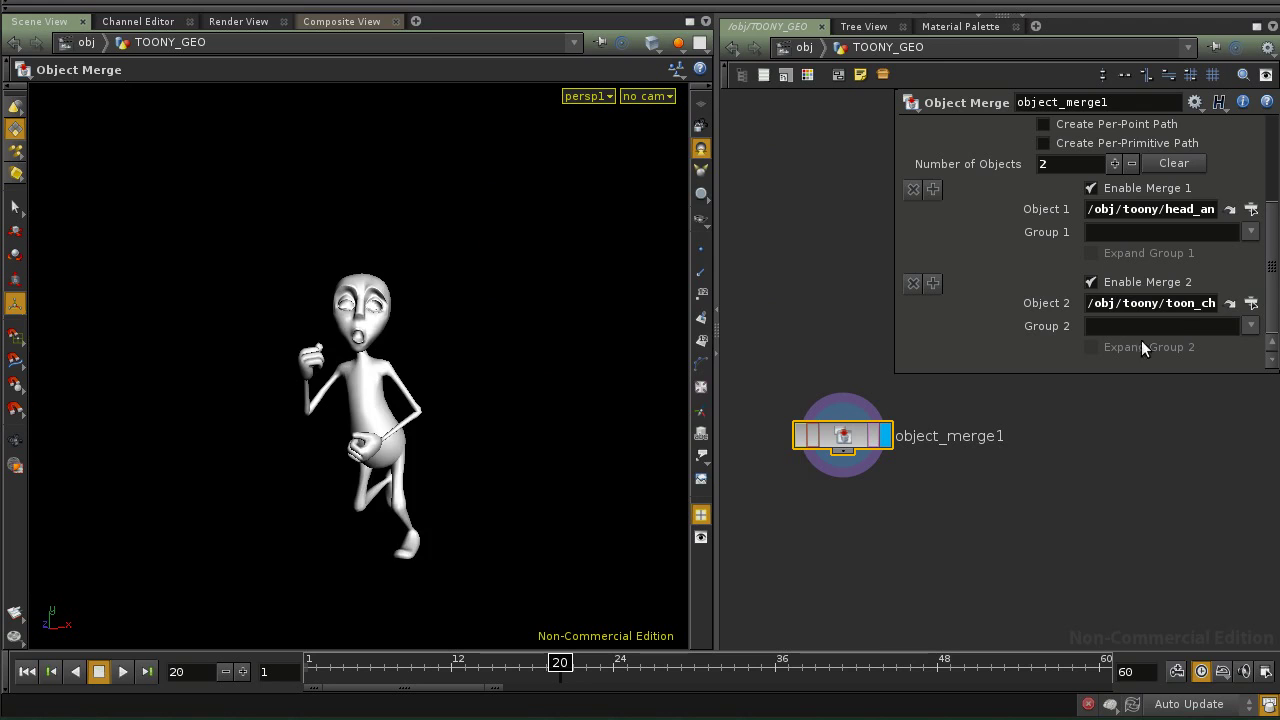
scroll(1060, 160, "up", 4)
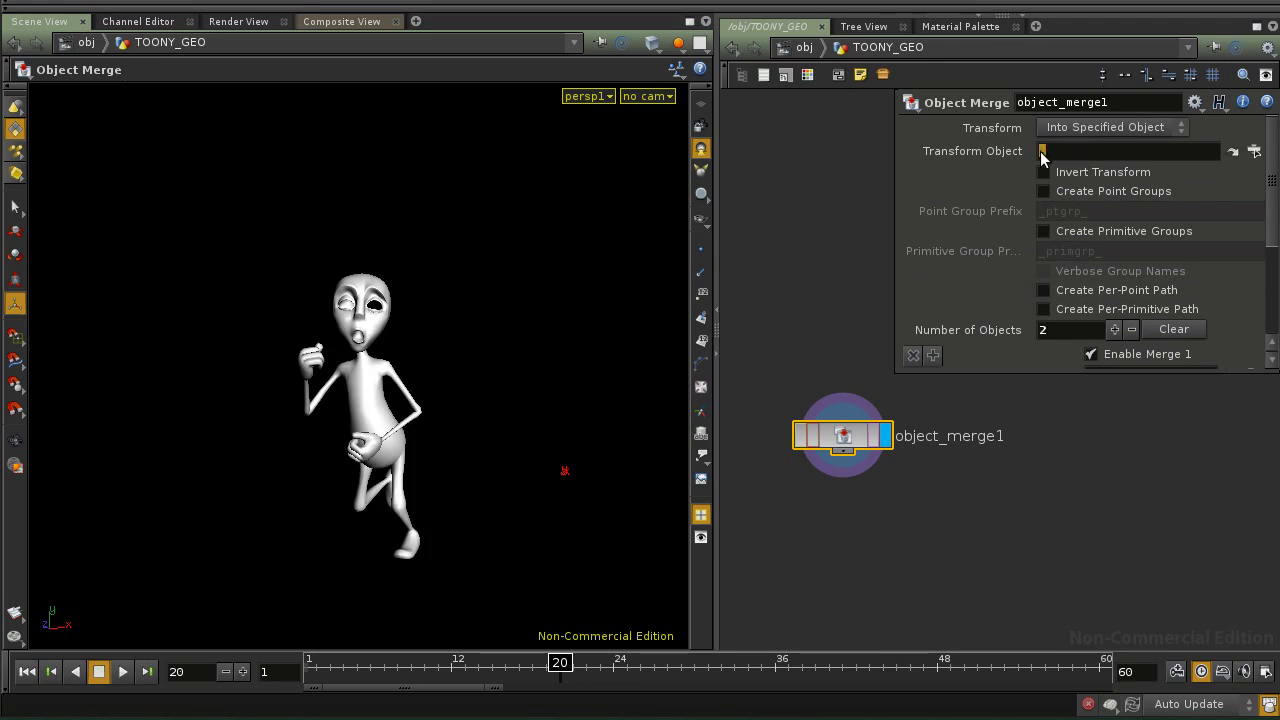
Clear the merge's Transform Object, and collapse toony's head_and_neck branch in the operator chooser for Object 1.
left_click(922, 574)
scroll(1046, 343, "down", 4)
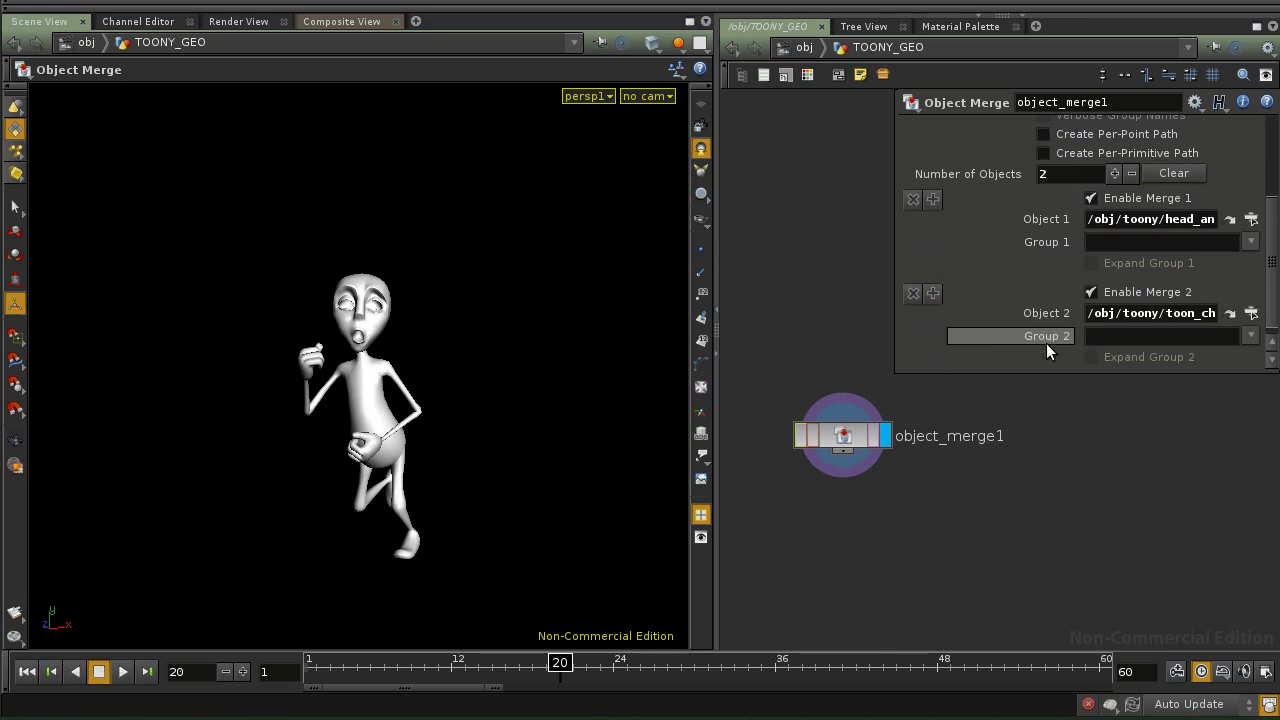
left_click(1251, 219)
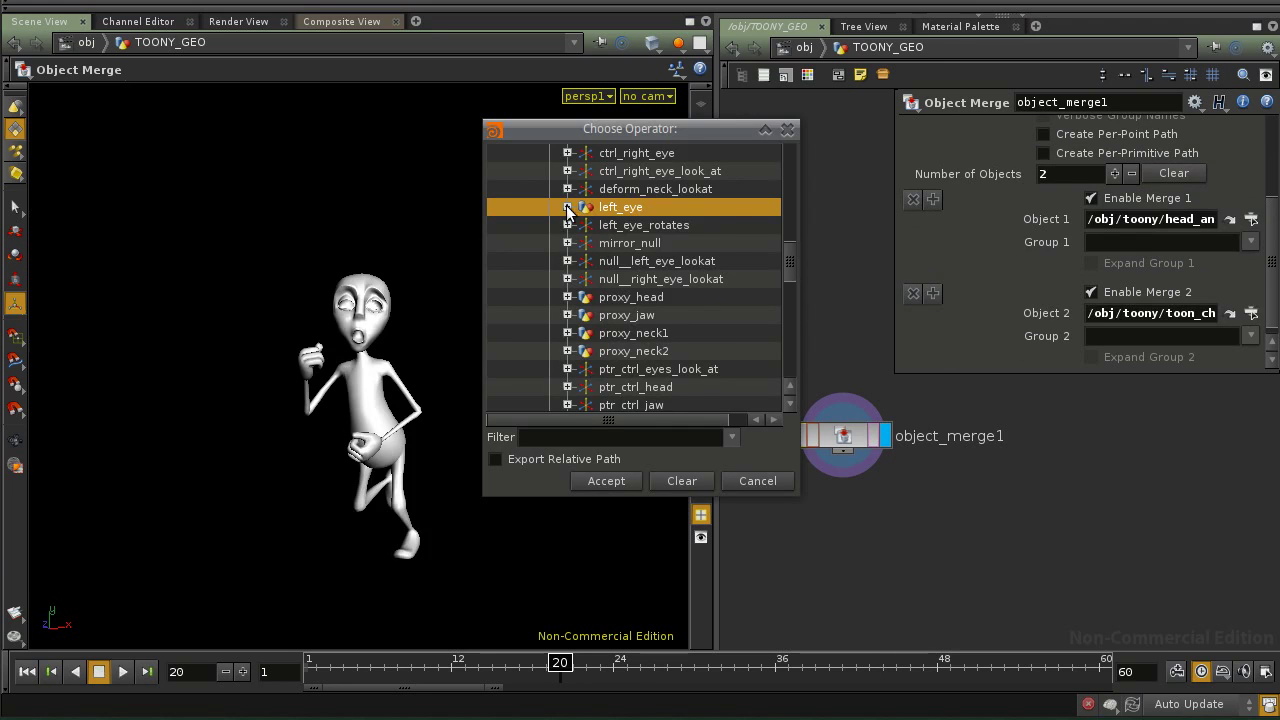
scroll(566, 243, "up", 3)
scroll(566, 243, "up", 3)
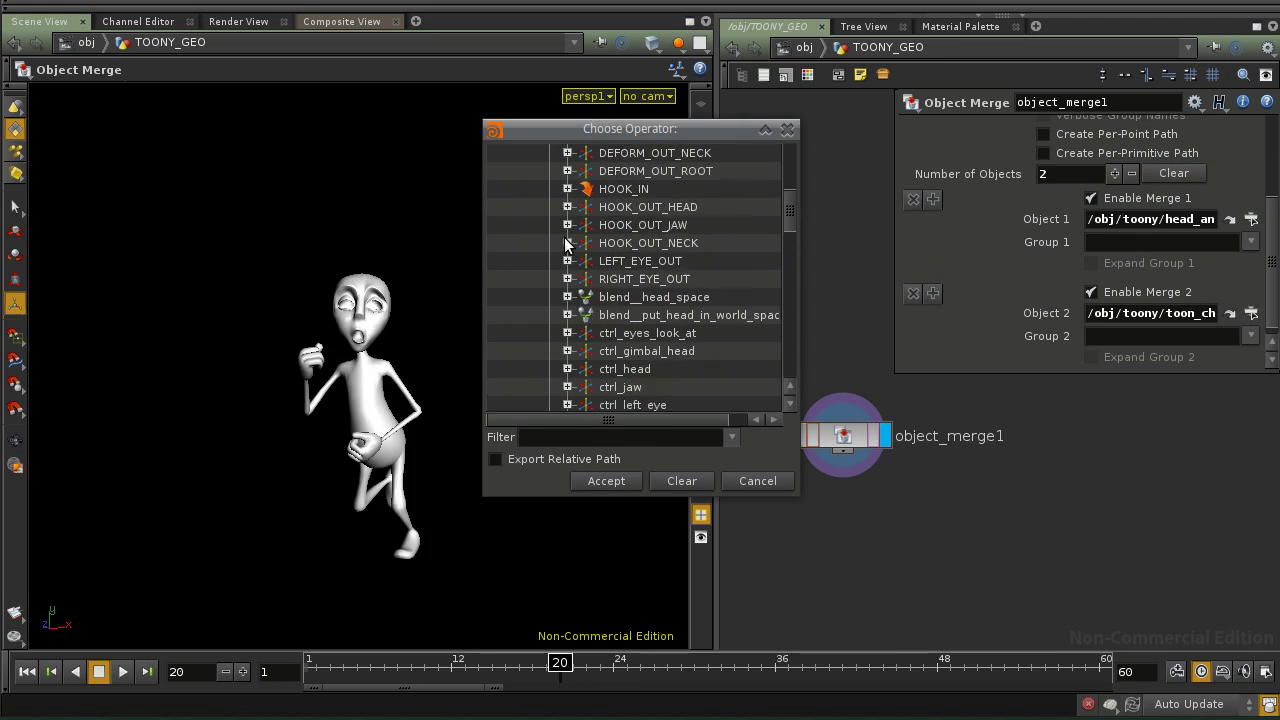
scroll(566, 243, "up", 3)
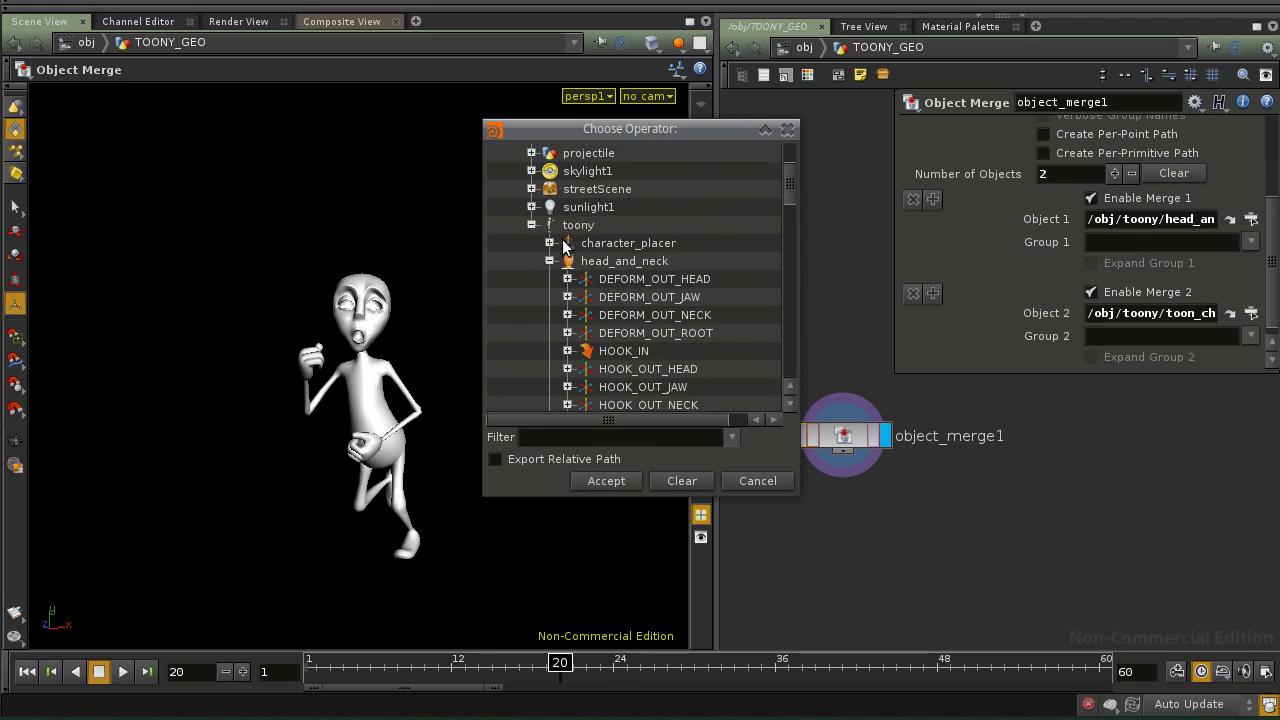
left_click(548, 261)
scroll(530, 286, "down", 1)
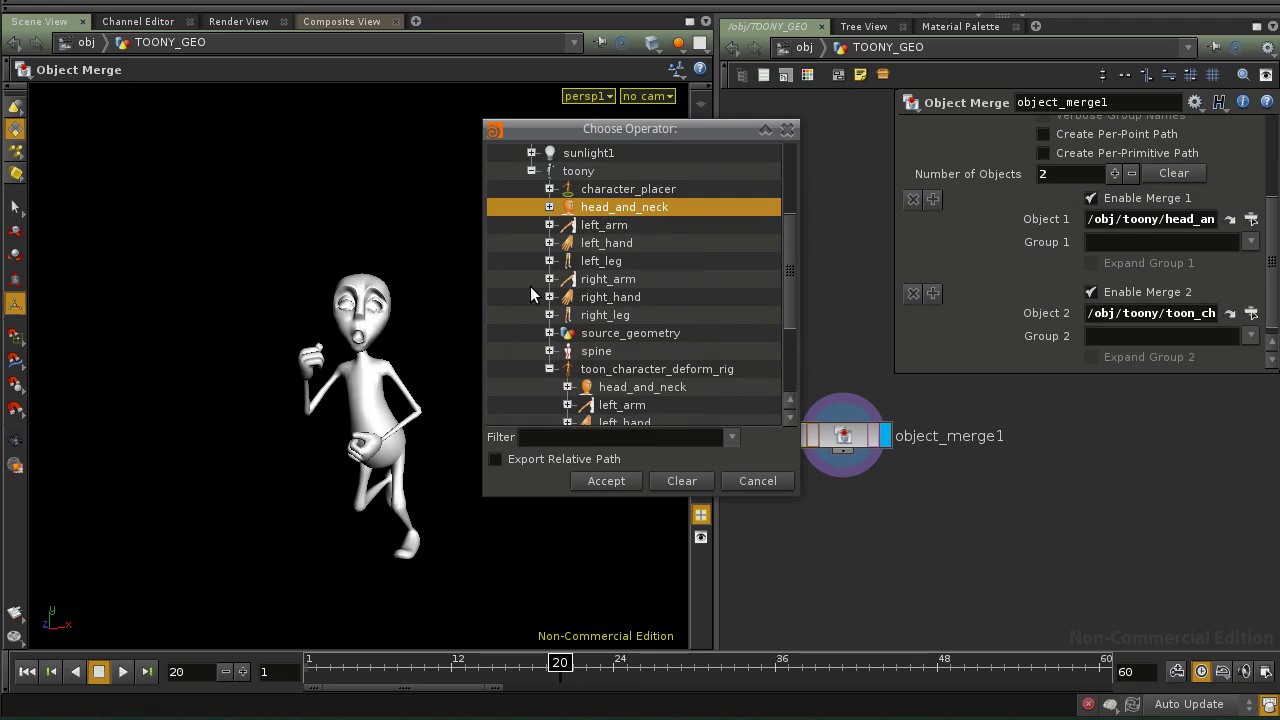
Set Object 1 of the merge to left_eye from the head_and_neck inside toon_character_deform_rig.
scroll(526, 365, "down", 2)
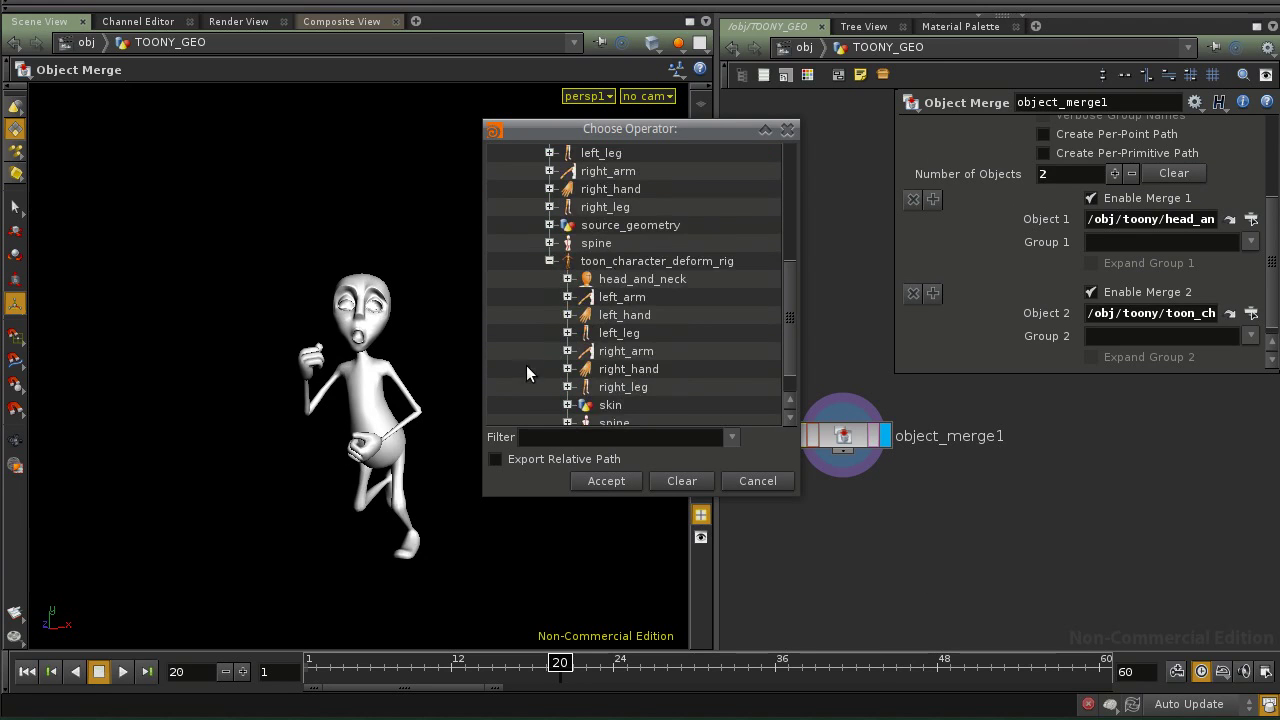
scroll(524, 332, "down", 1)
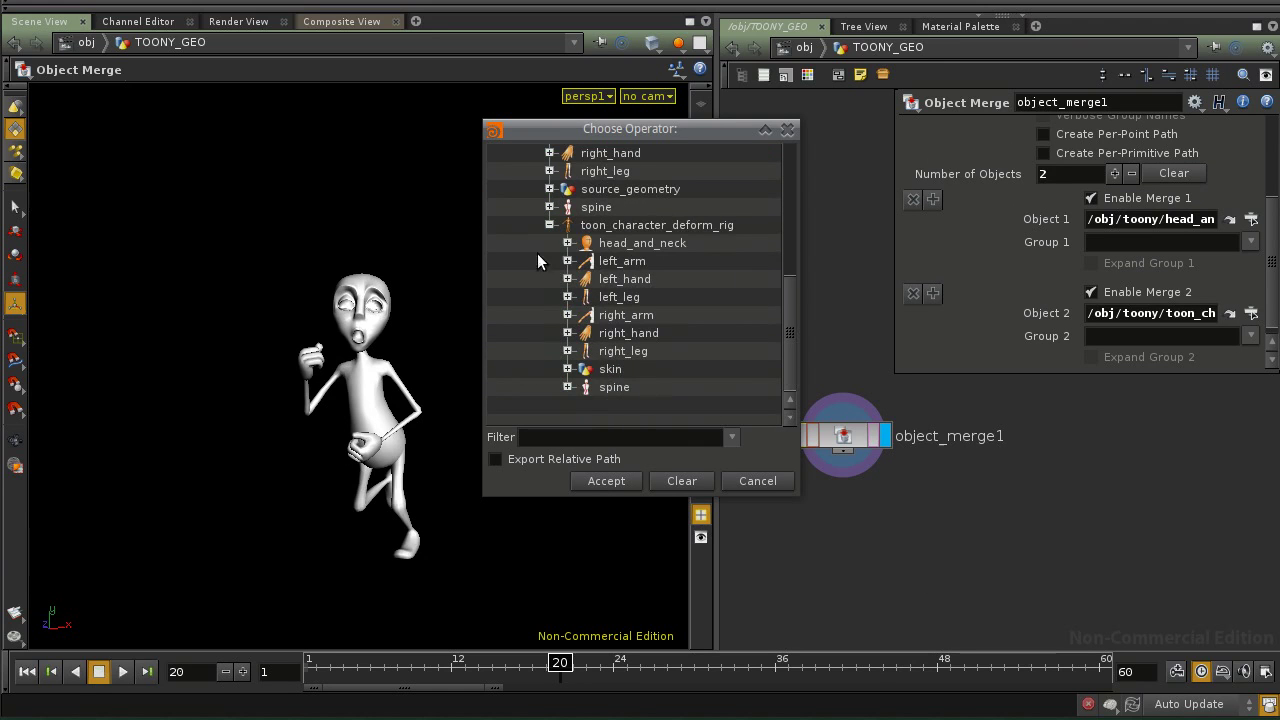
left_click_drag(594, 148, 637, 192)
left_click(610, 287)
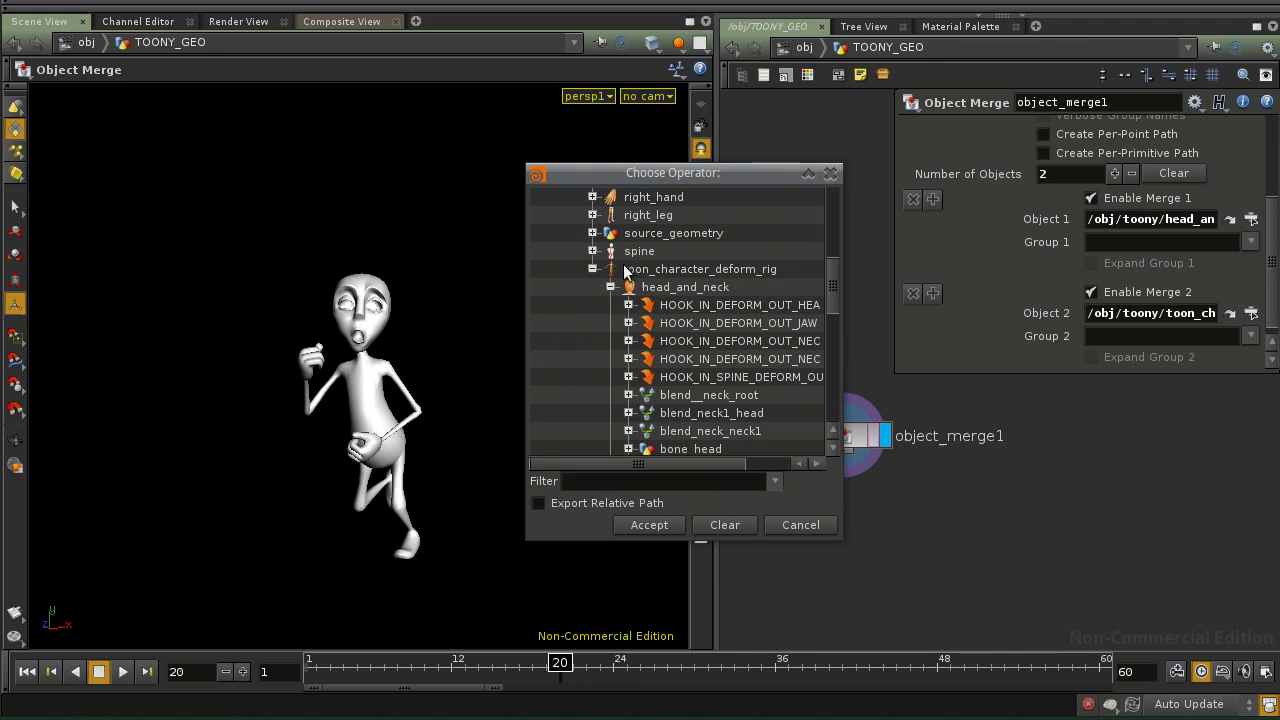
left_click(787, 269)
left_click(660, 286)
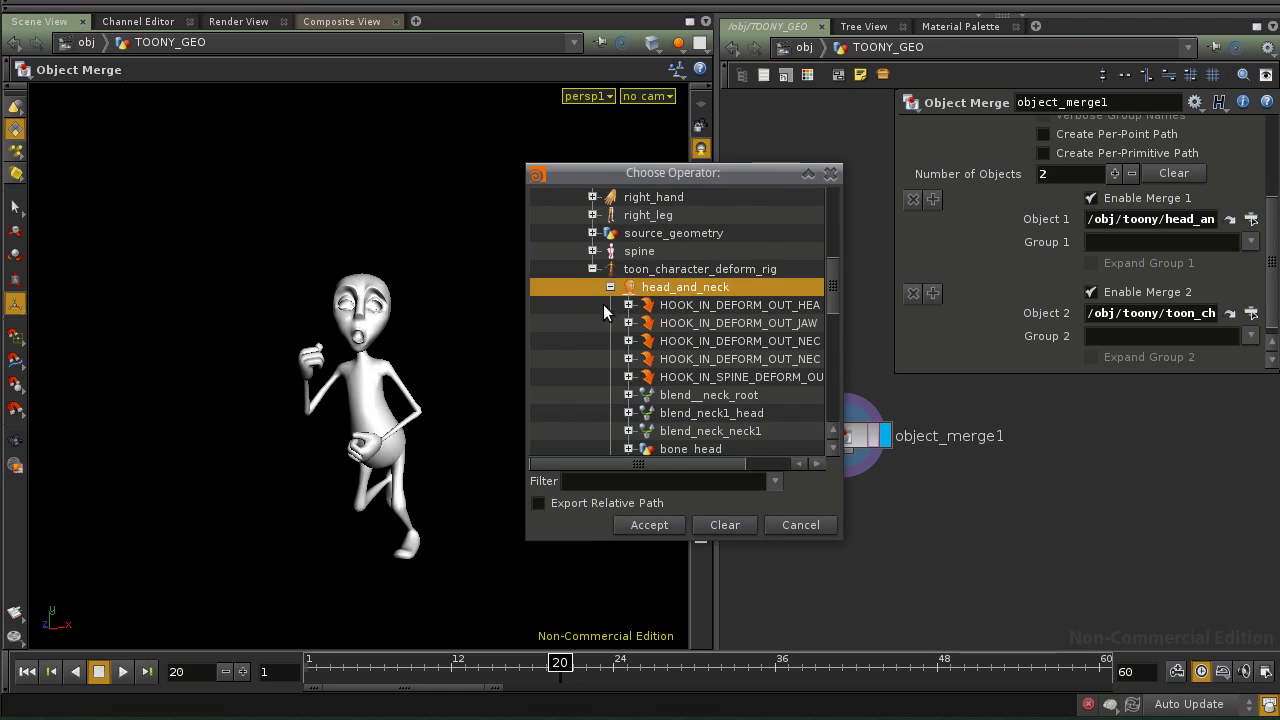
scroll(582, 307, "down", 3)
scroll(582, 315, "down", 2)
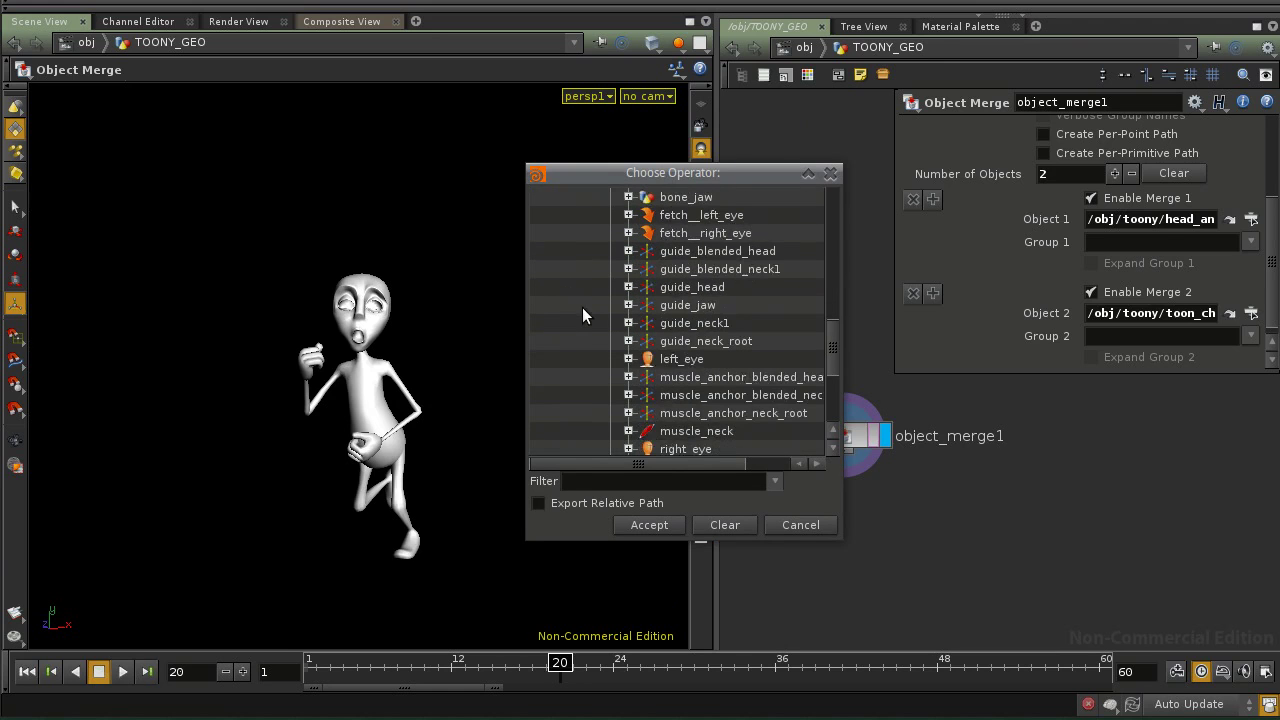
scroll(582, 307, "down", 1)
left_click(684, 306)
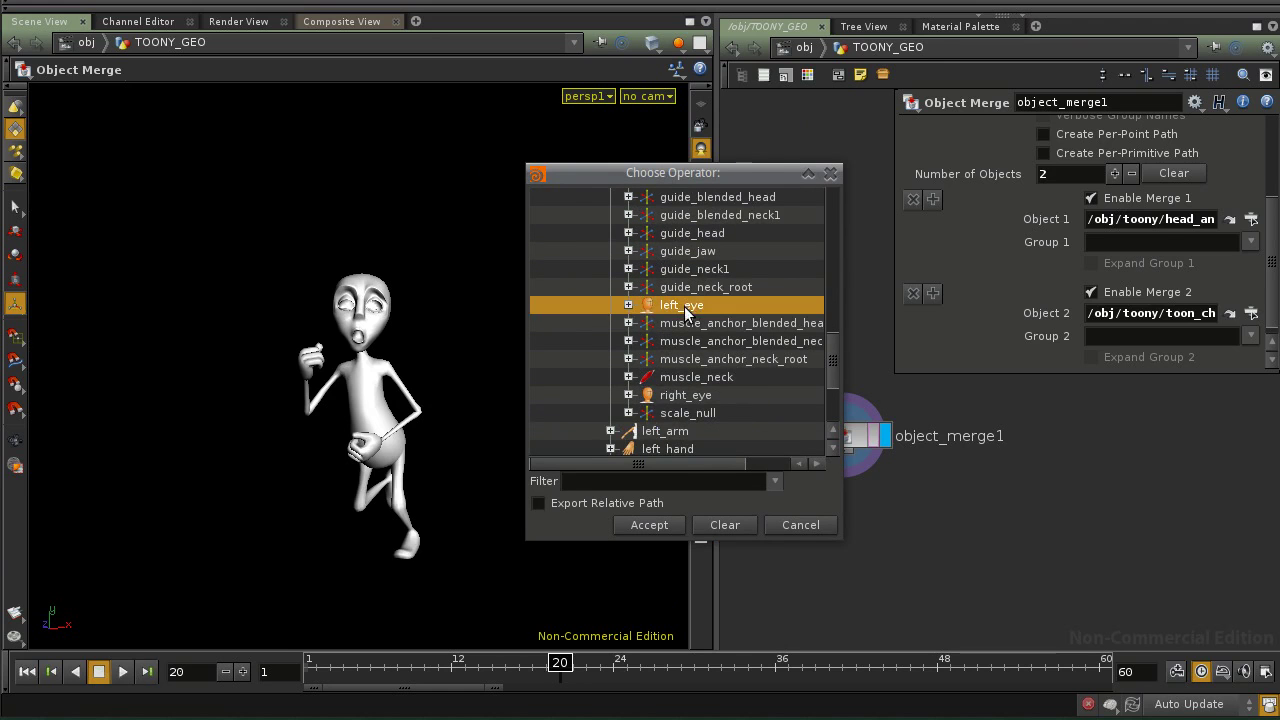
left_click(658, 525)
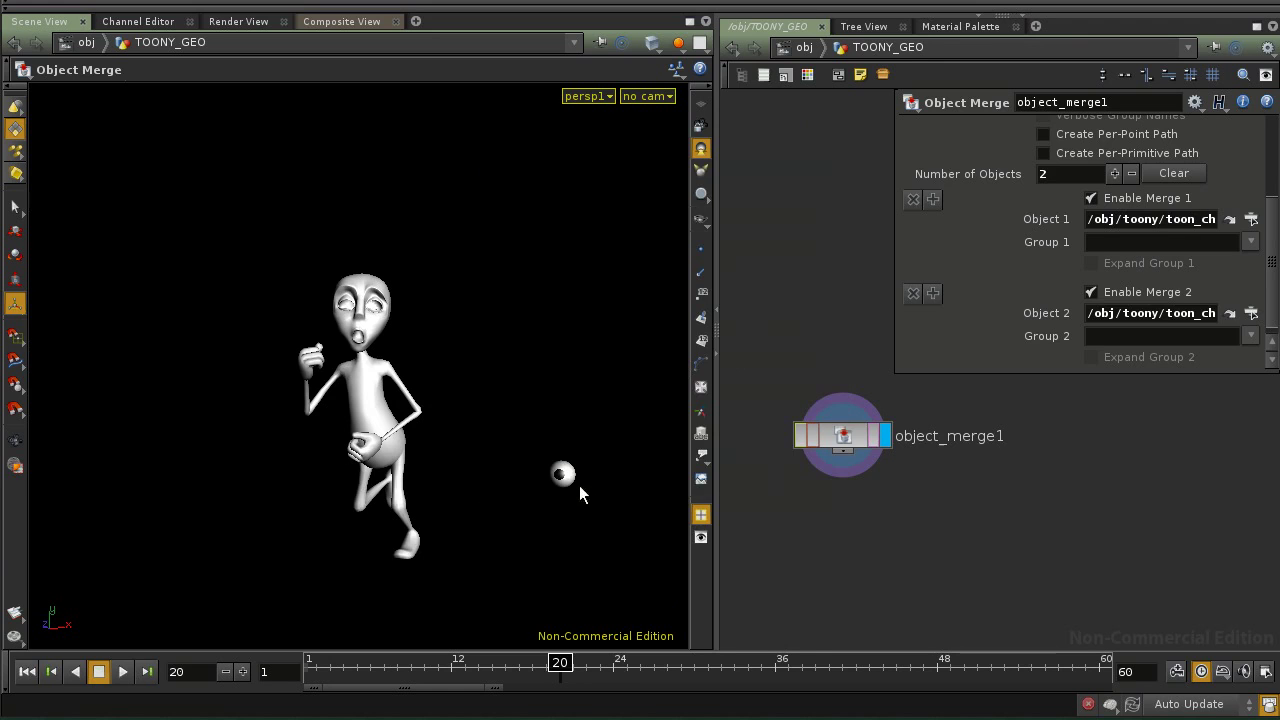
Set object_merge1's Transform Object to "." and scrub the timeline to frame 19.
scroll(1072, 250, "up", 5)
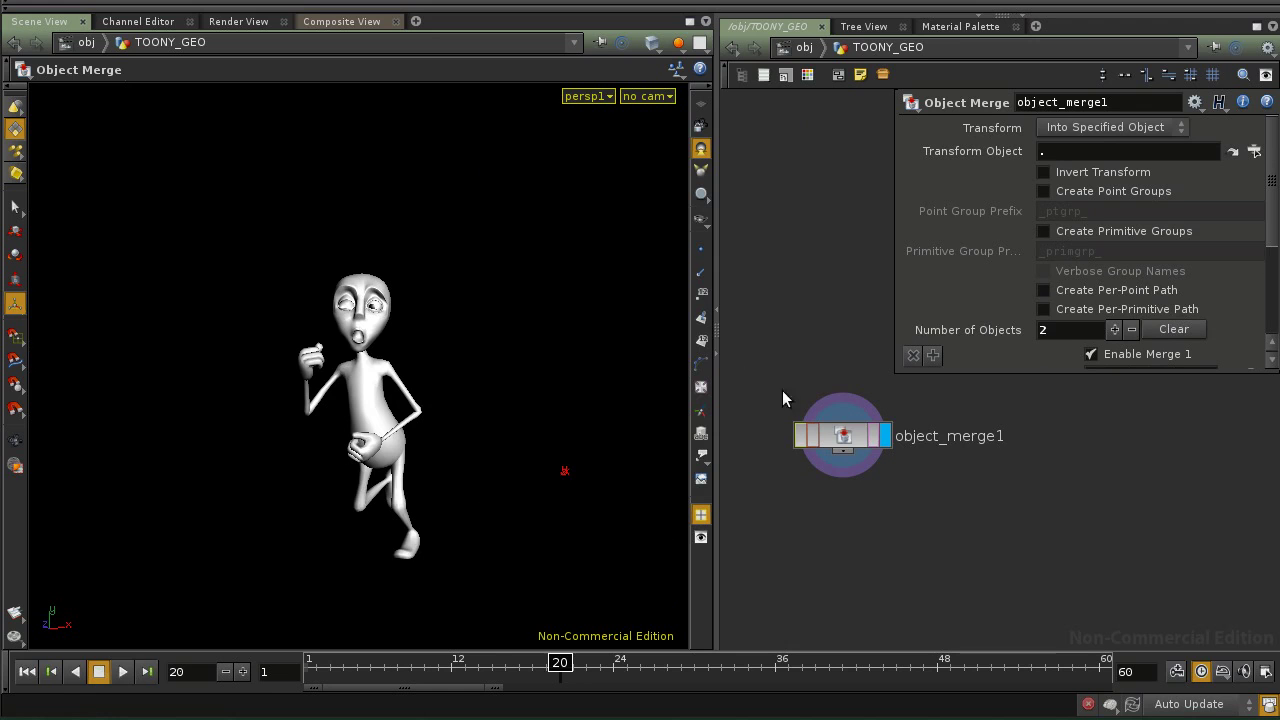
mouse_move(560, 660)
left_mouse_down()
mouse_move(425, 660)
mouse_move(623, 664)
mouse_move(560, 664)
mouse_move(535, 693)
mouse_move(520, 690)
mouse_move(549, 690)
left_mouse_up()
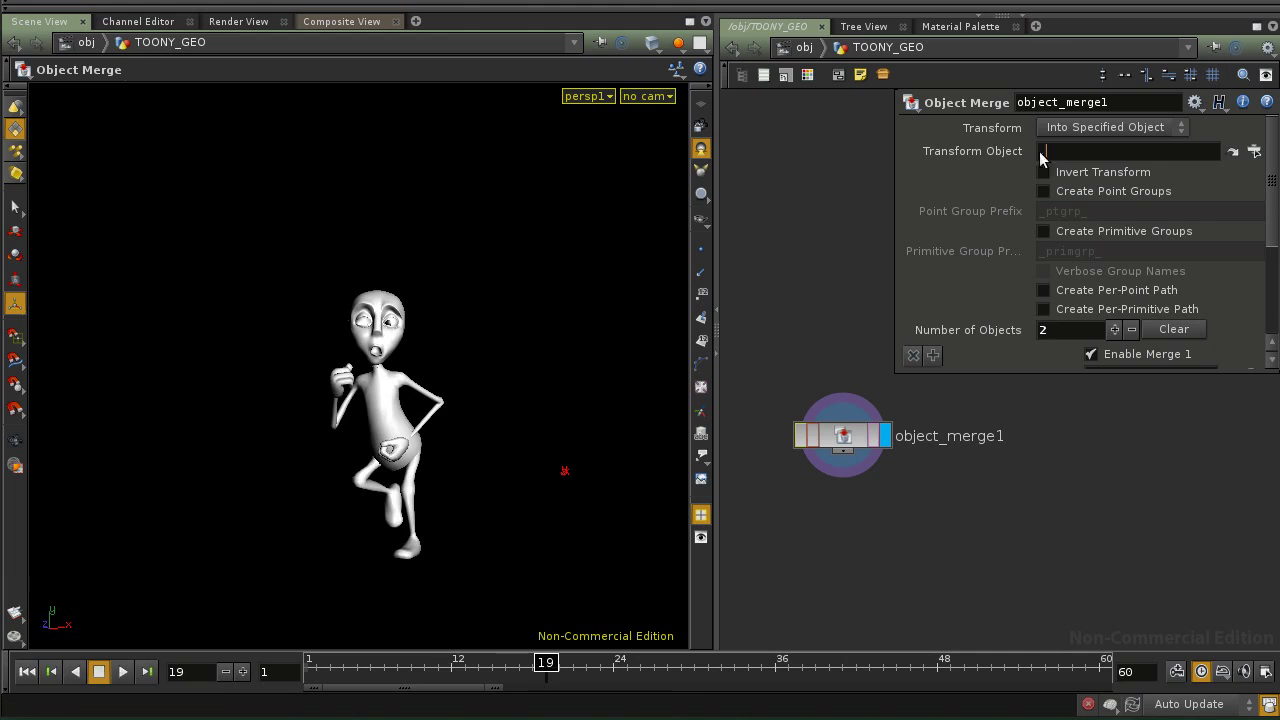
Empty the Transform Object of object_merge1 again.
left_click_drag(1141, 151, 965, 151)
key("BackSpace")
key("Return")
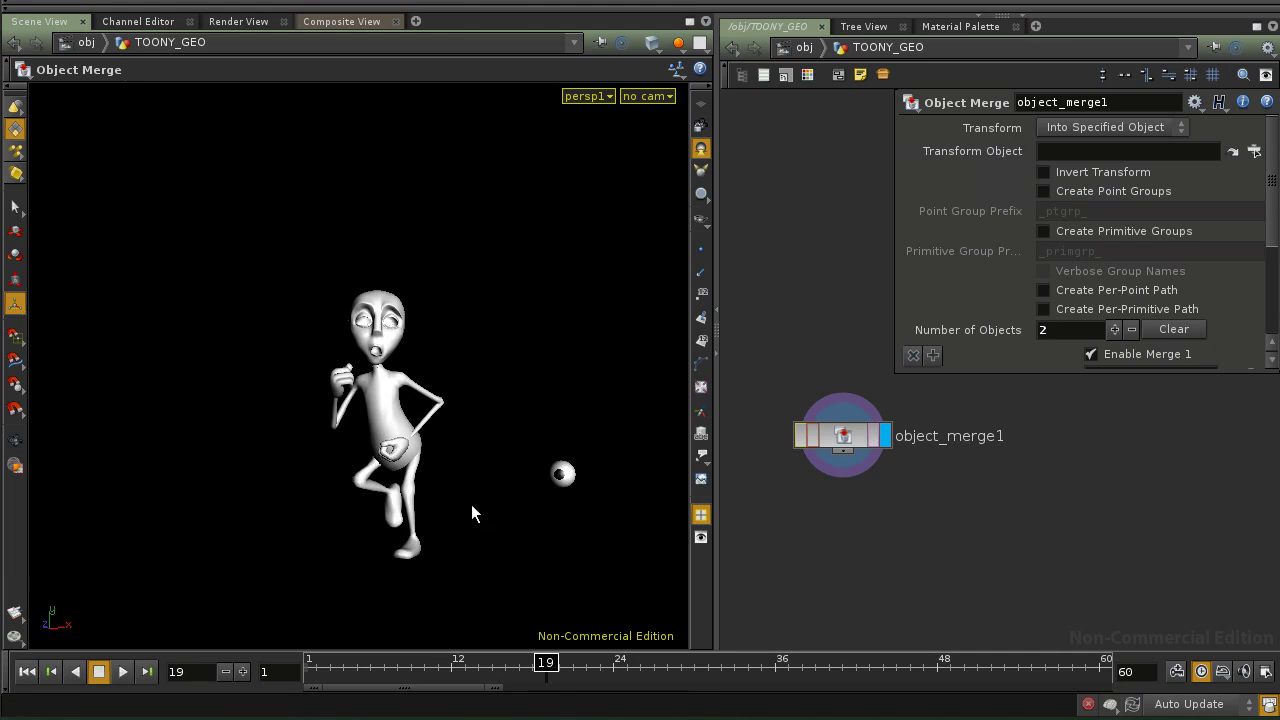
Try fetch__left_eye from the deform rig's head_and_neck as Object 1 of the merge.
scroll(1130, 231, "down", 4)
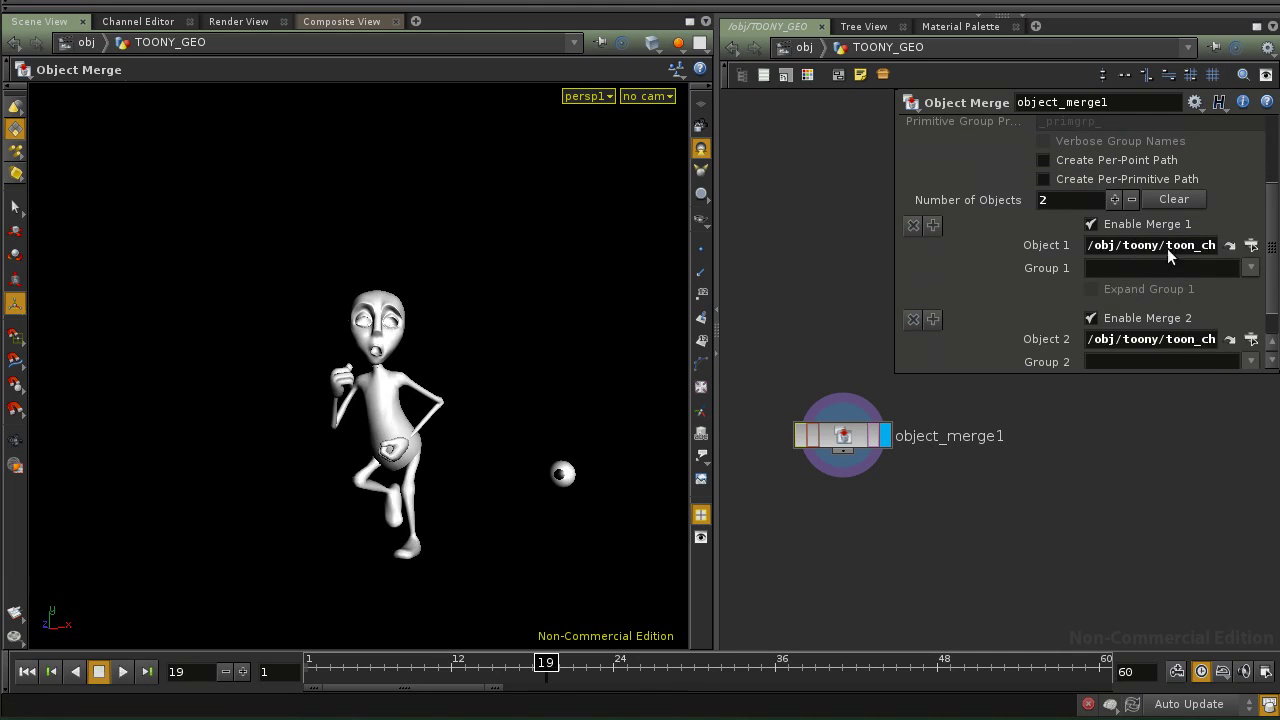
left_click(1251, 245)
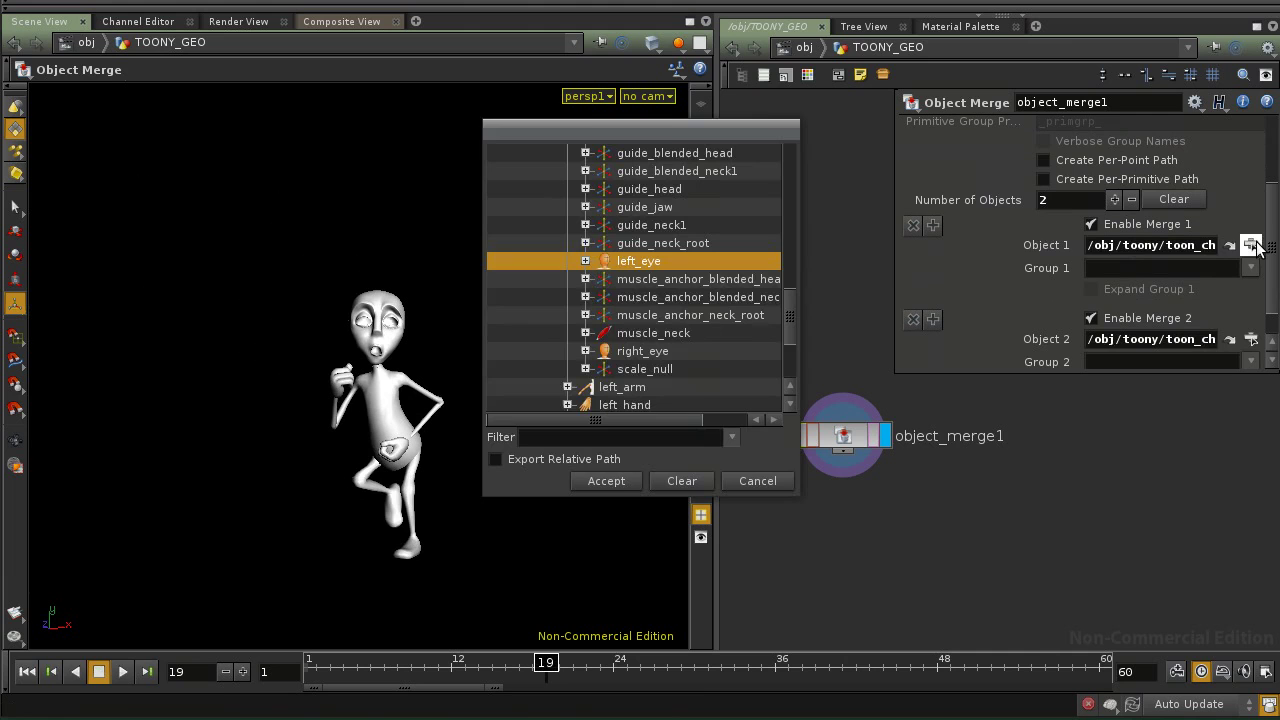
left_click(585, 261)
scroll(584, 262, "down", 1)
scroll(584, 263, "up", 1)
left_click(585, 261)
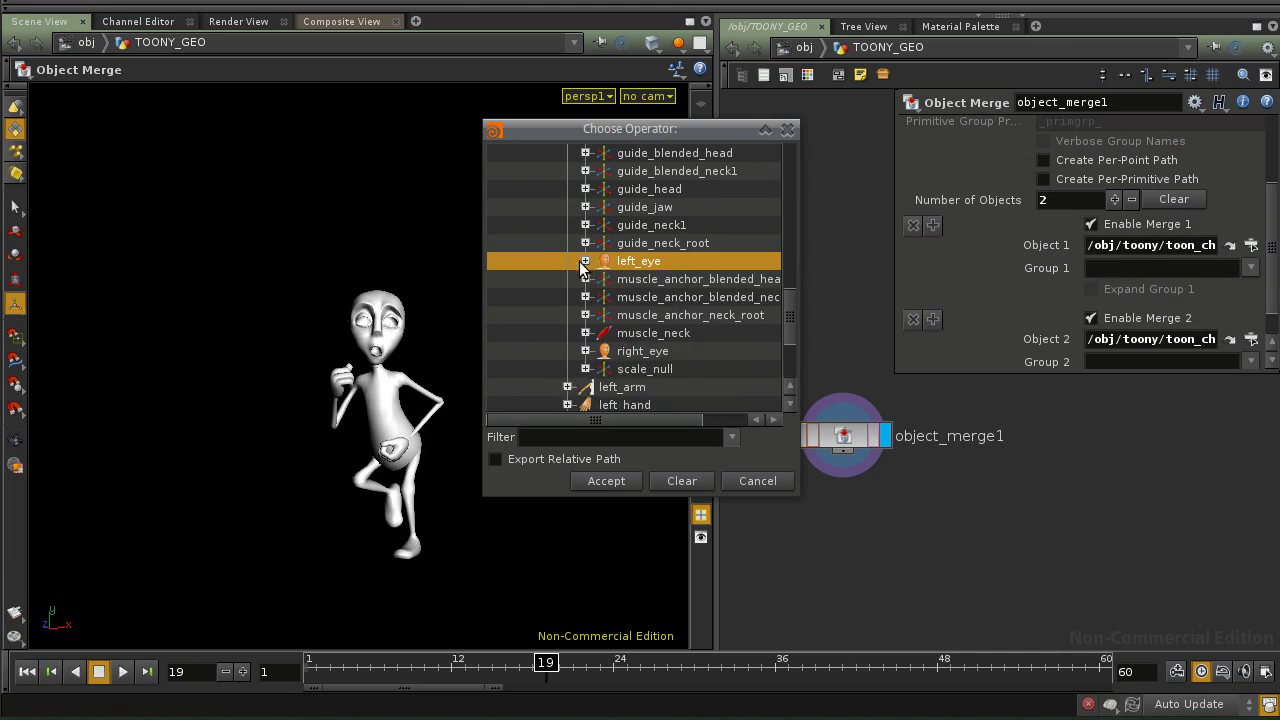
scroll(515, 328, "up", 2)
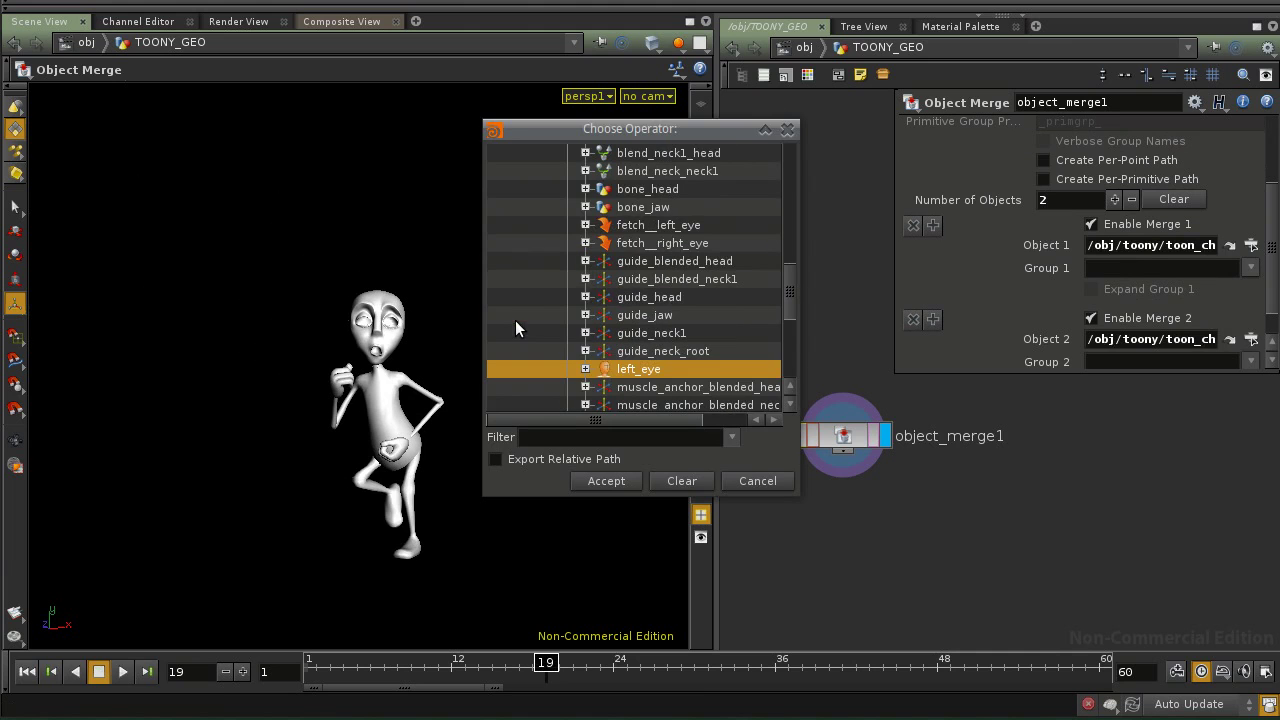
left_click(665, 226)
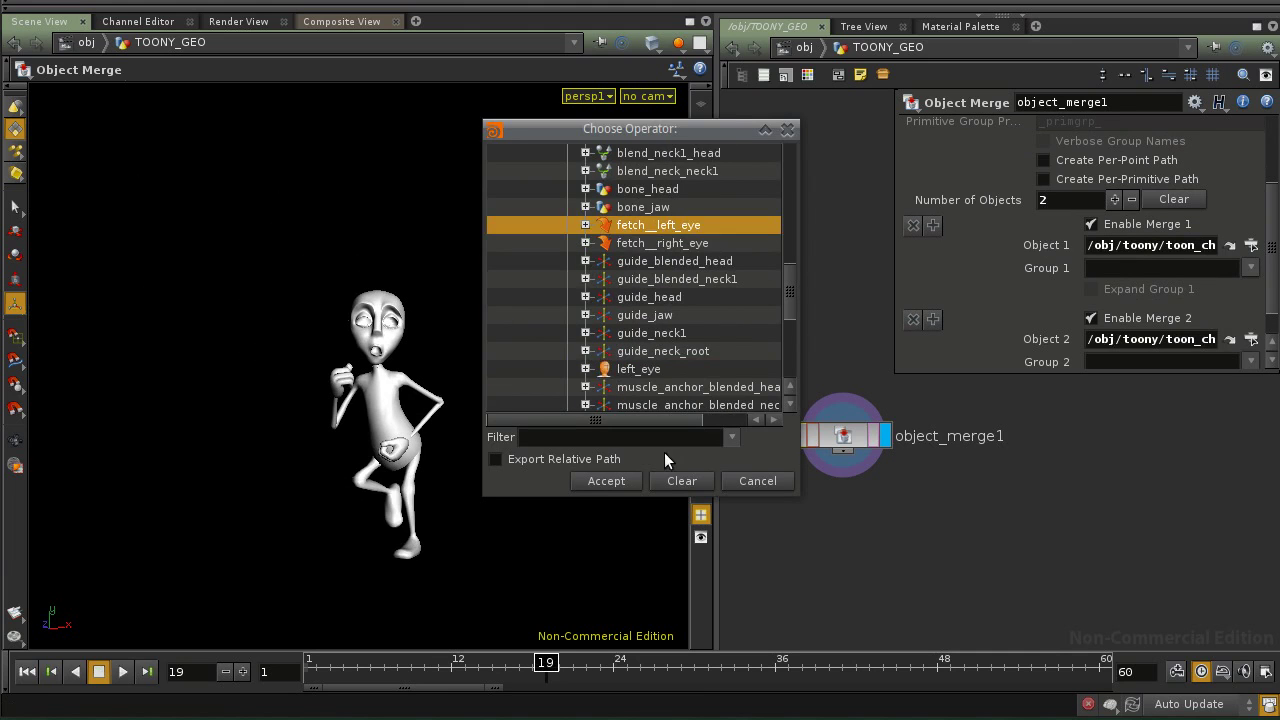
left_click(621, 476)
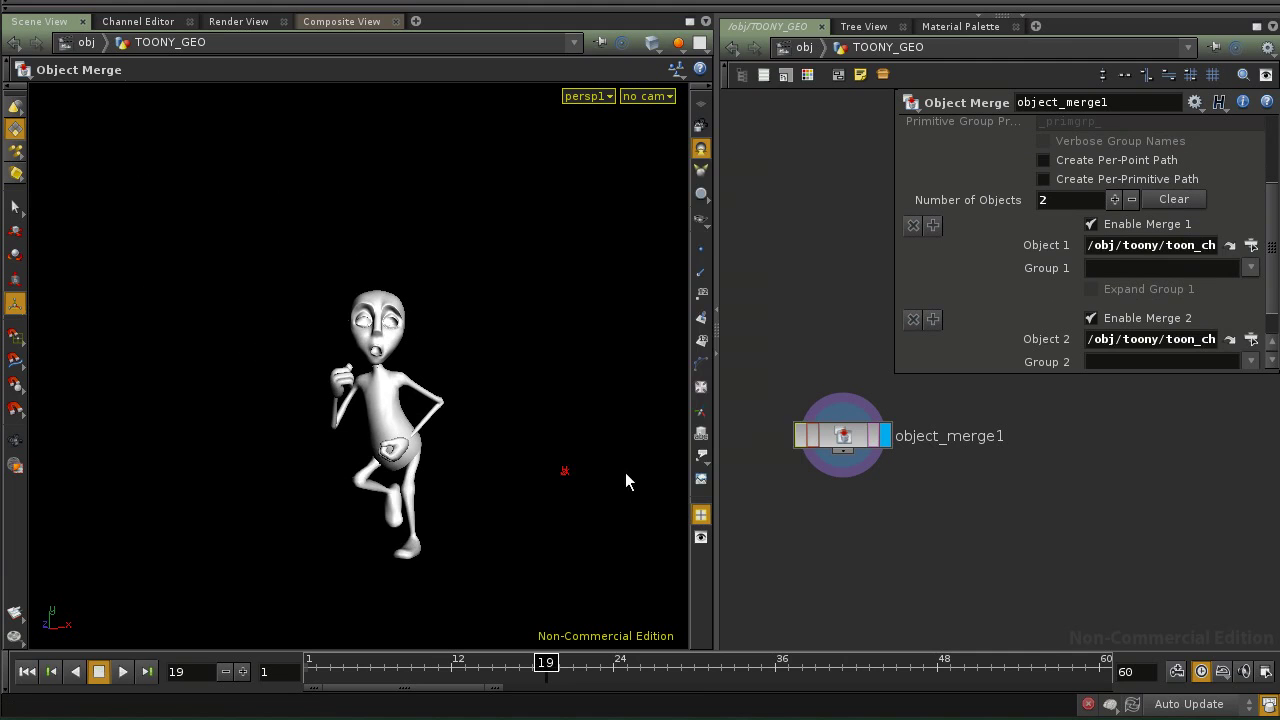
Replace Object 1 of the merge with the whole head_and_neck of toon_character_deform_rig.
left_click(1251, 245)
scroll(677, 284, "up", 3)
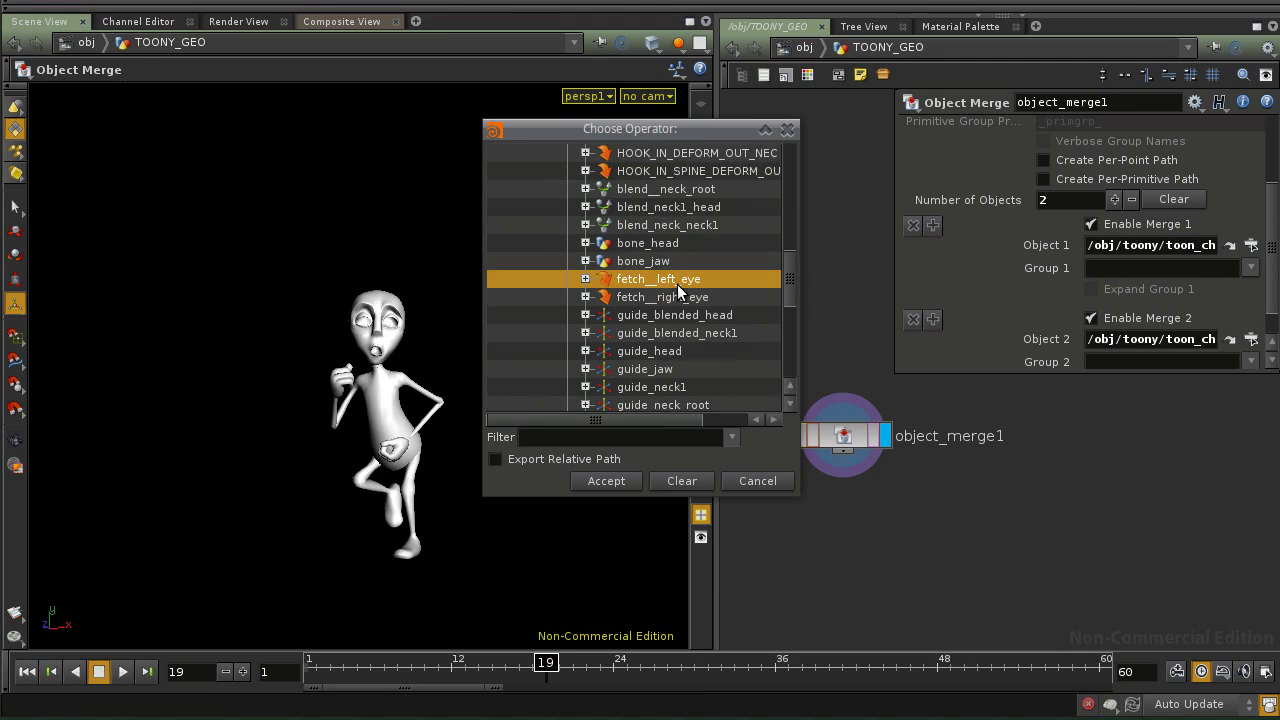
scroll(677, 284, "up", 1)
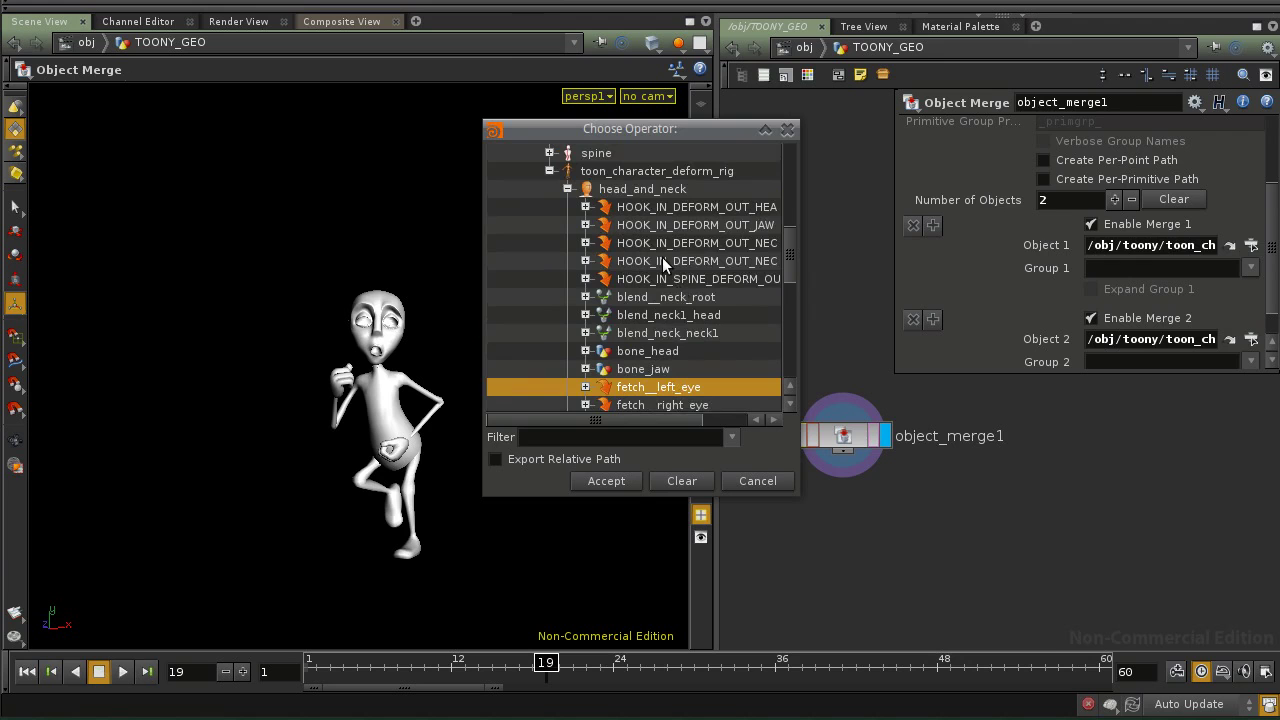
scroll(663, 263, "down", 2)
scroll(655, 250, "up", 3)
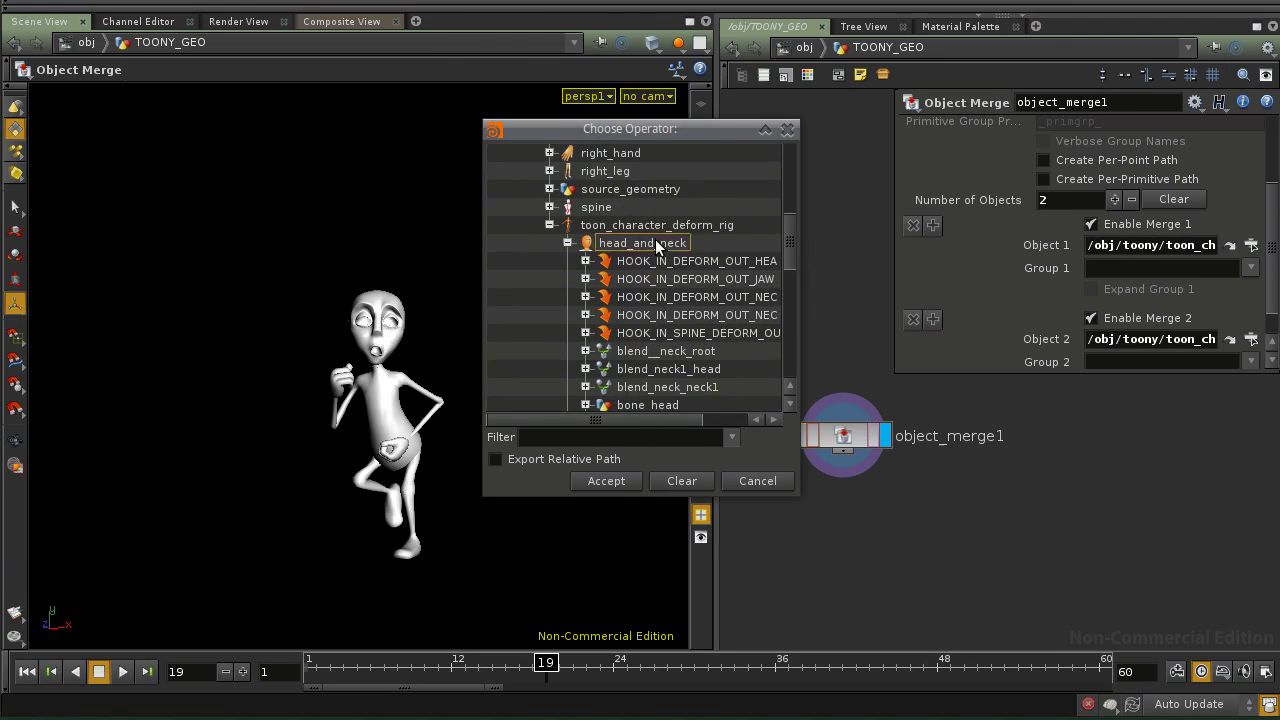
left_click(655, 243)
left_click(605, 481)
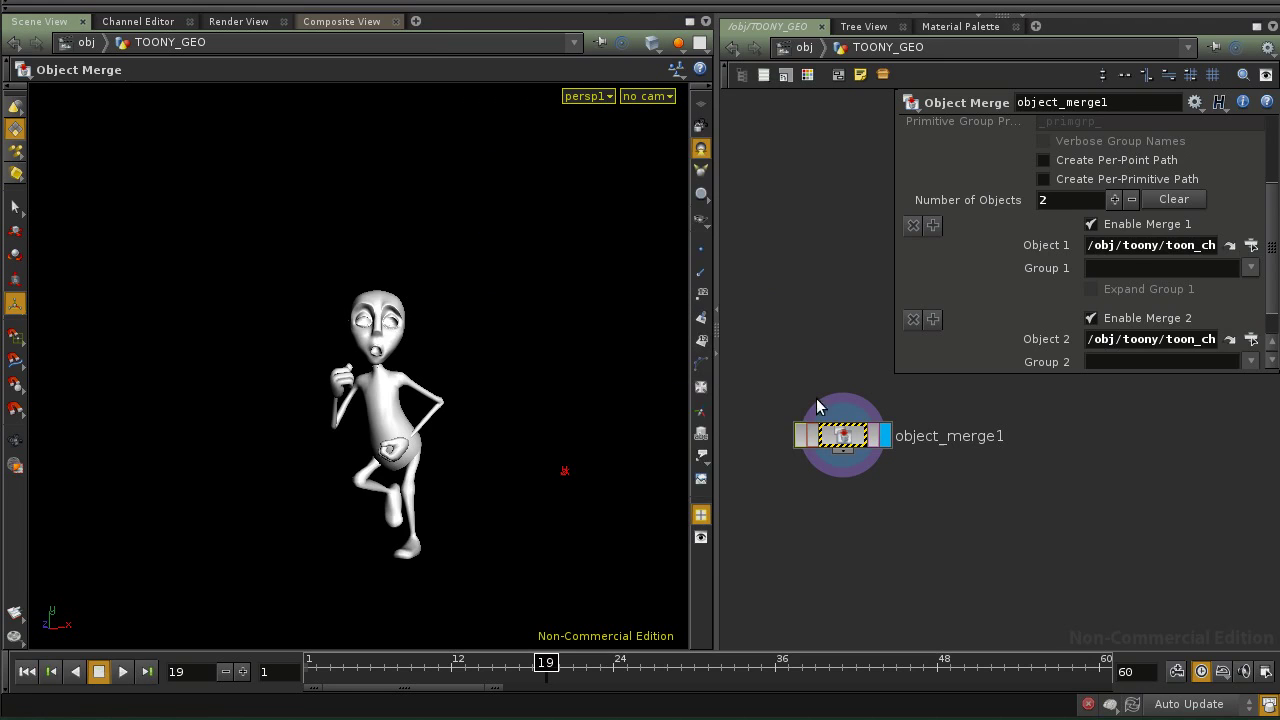
Look through the skin and spine nodes of toon_character_deform_rig for eye geometry to use as Object 1.
left_click(1251, 245)
scroll(613, 284, "down", 4)
scroll(613, 283, "down", 5)
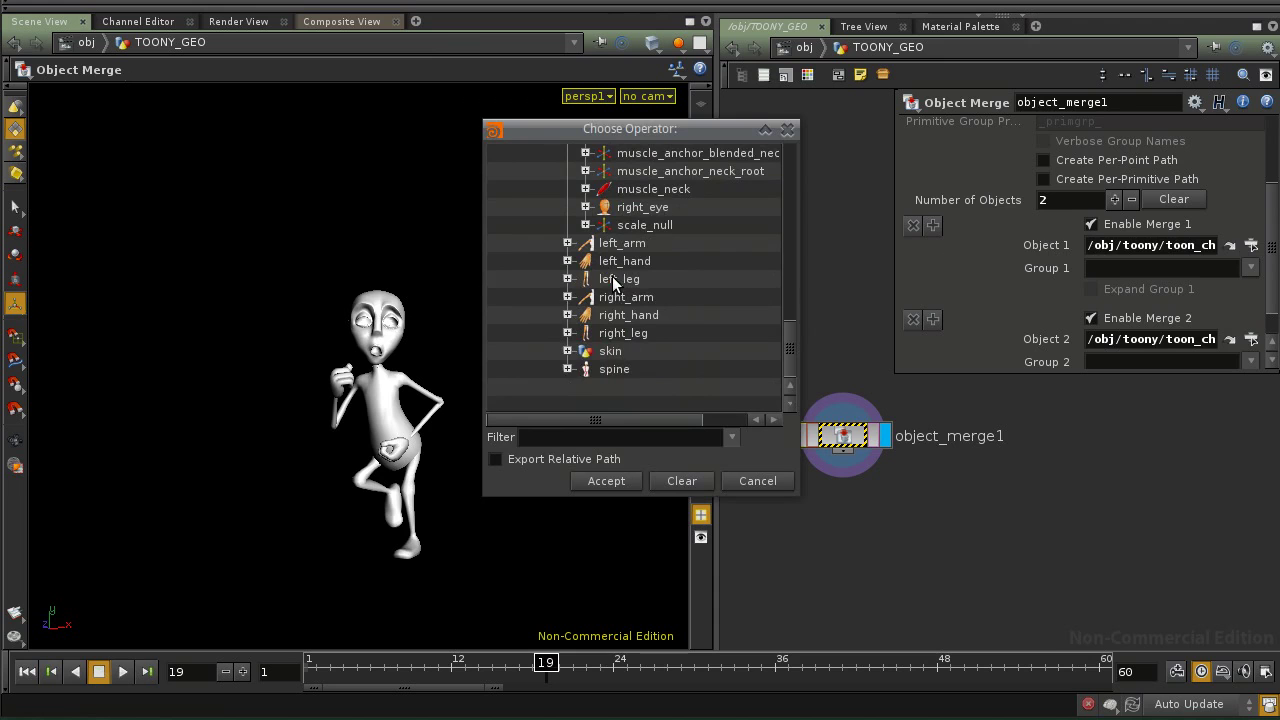
left_click(567, 351)
scroll(541, 337, "down", 3)
scroll(541, 336, "down", 10)
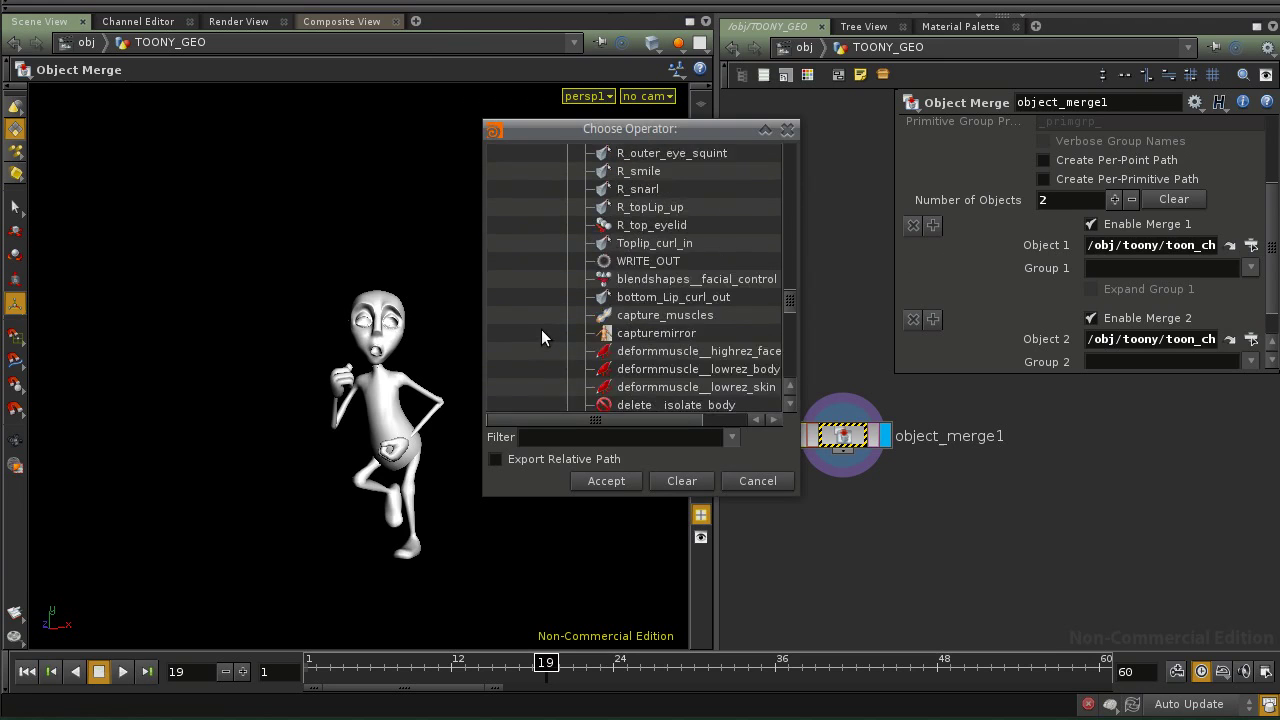
scroll(541, 337, "down", 2)
scroll(541, 337, "down", 12)
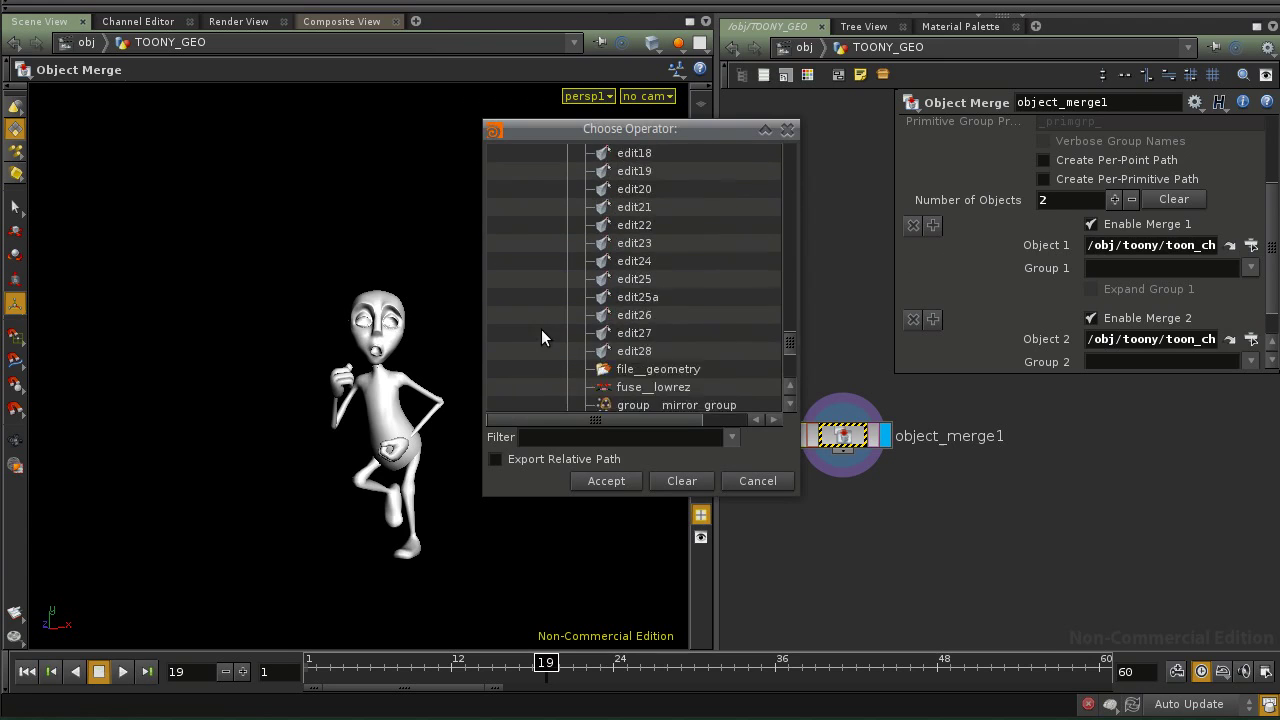
scroll(541, 337, "up", 15)
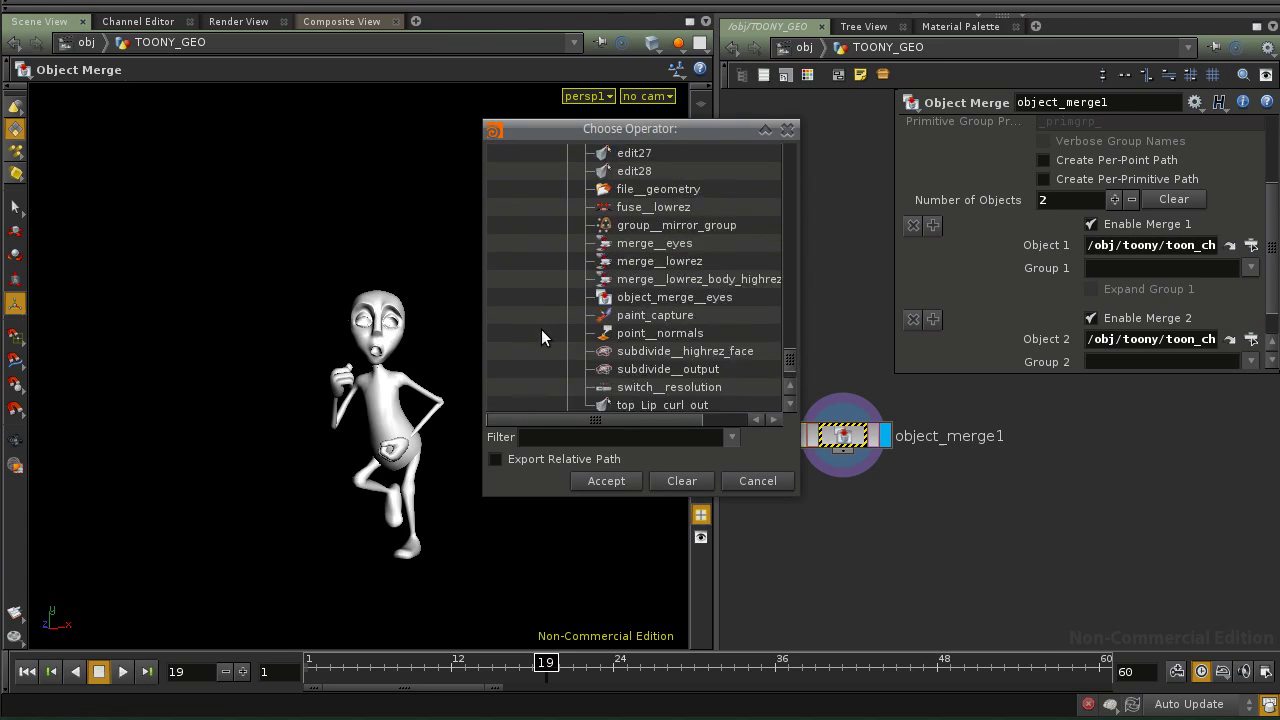
scroll(541, 337, "up", 5)
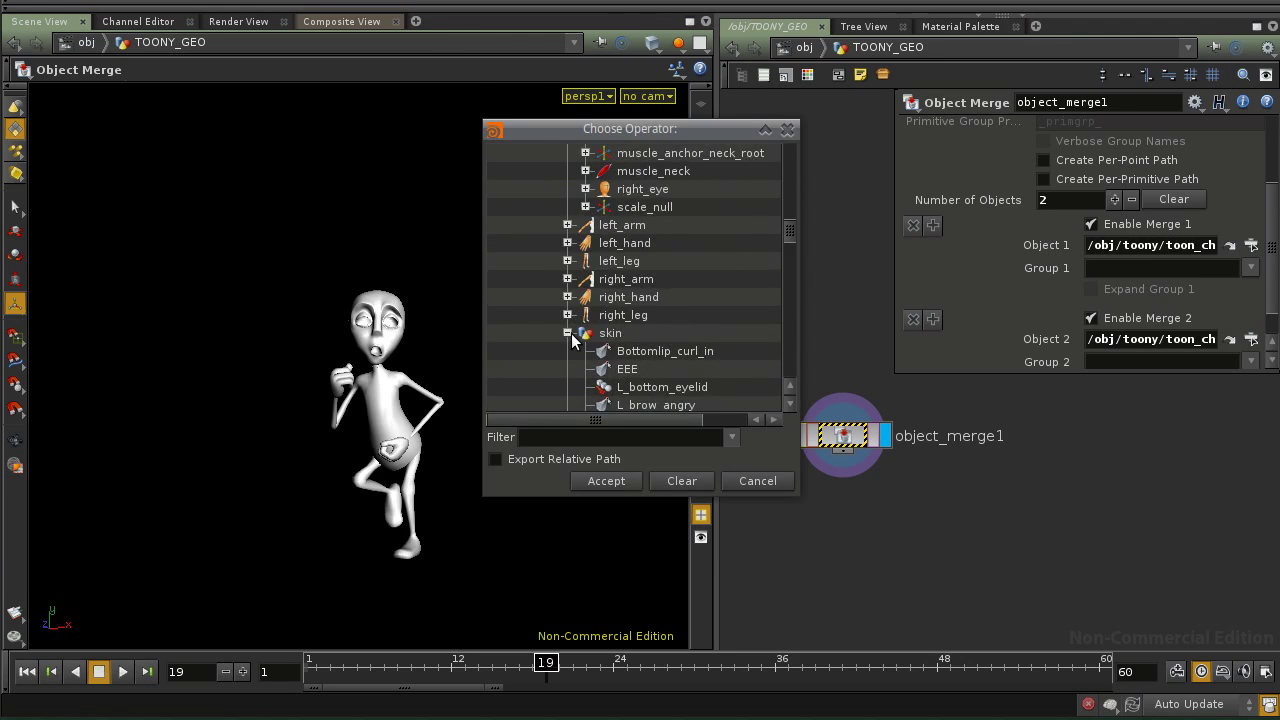
scroll(571, 340, "down", 6)
scroll(571, 338, "down", 10)
scroll(571, 333, "down", 8)
scroll(570, 340, "down", 5)
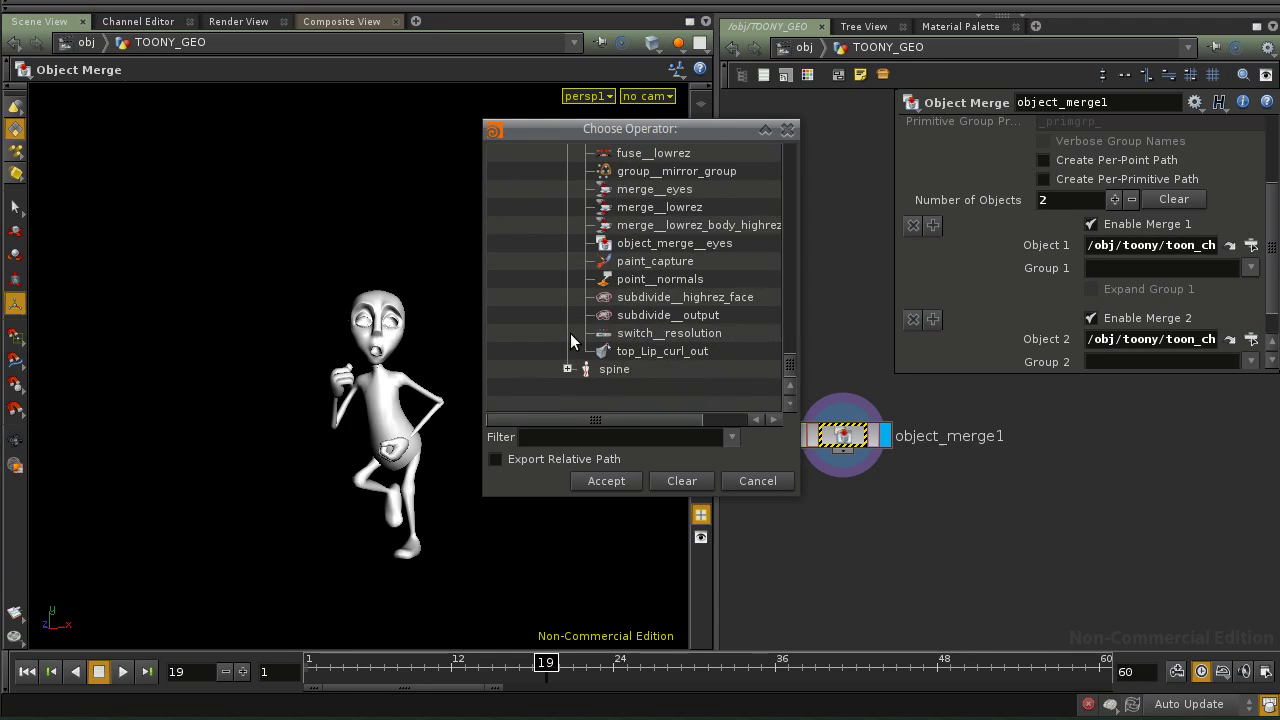
scroll(557, 328, "down", 7)
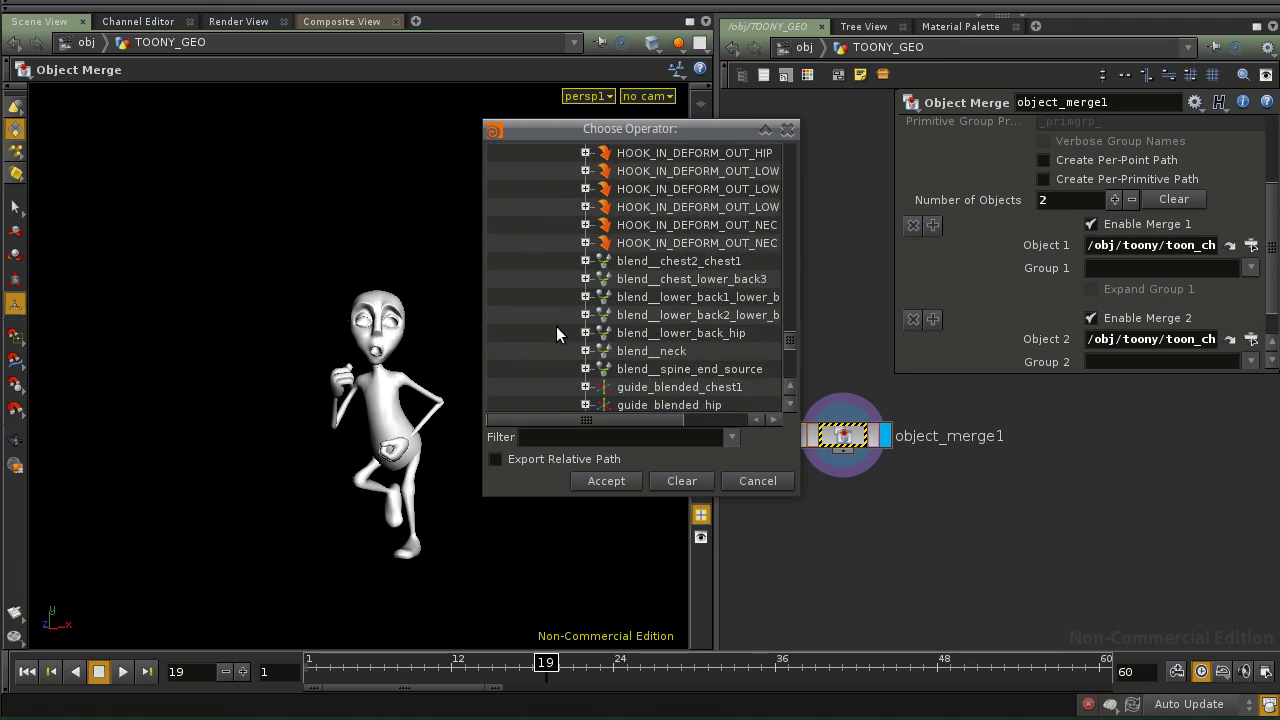
scroll(556, 326, "up", 20)
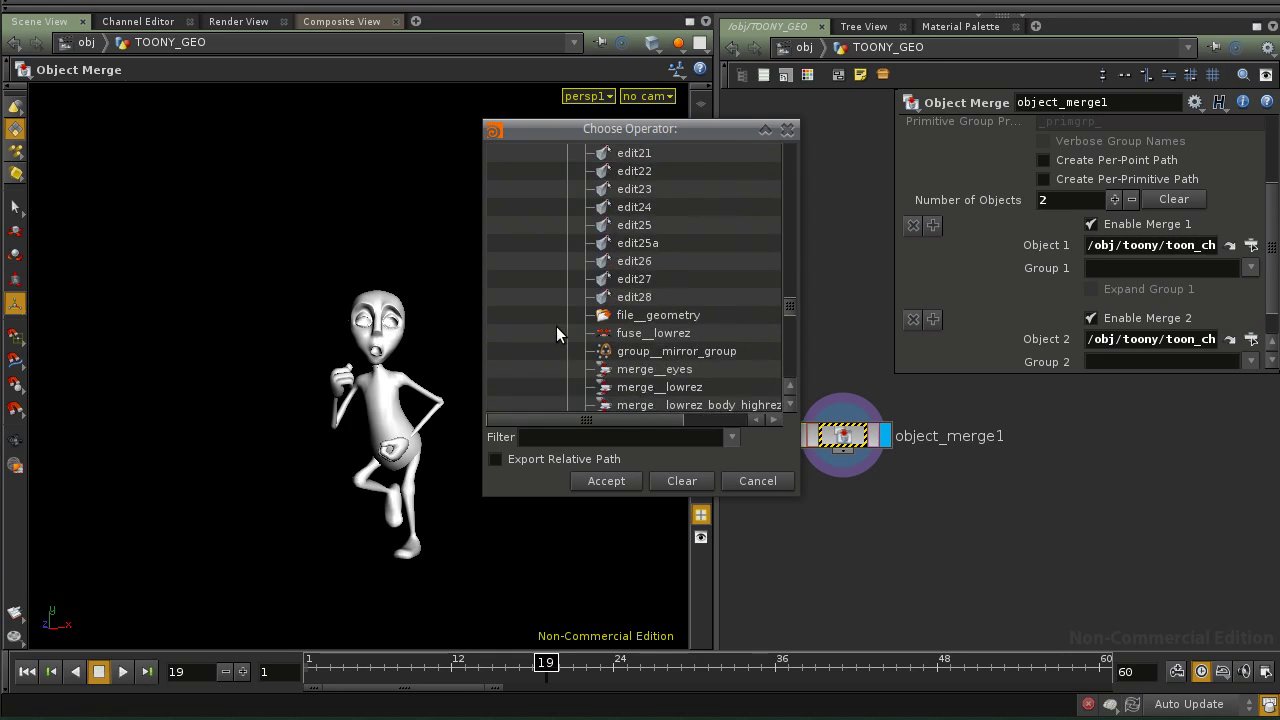
scroll(556, 326, "up", 4)
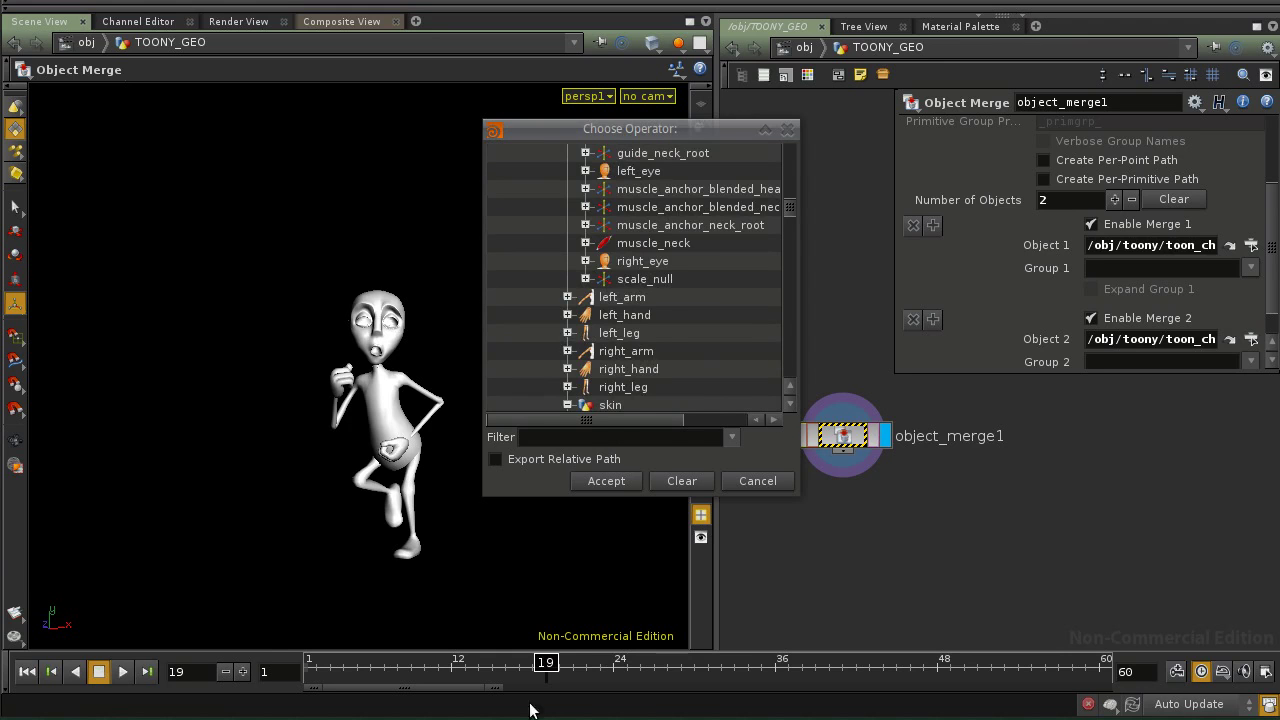
Set Object 1 of the merge to left_eye from head_and_neck in the deform rig.
scroll(739, 292, "up", 4)
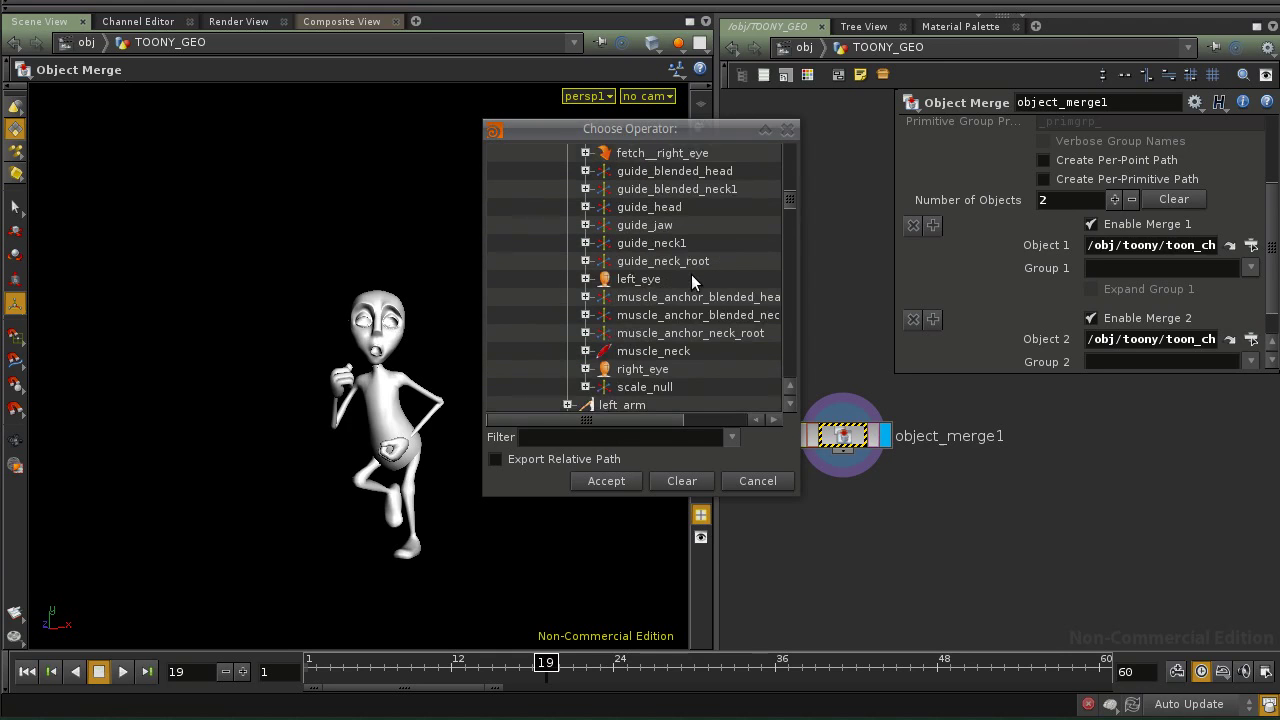
scroll(691, 274, "down", 1)
left_click(636, 333)
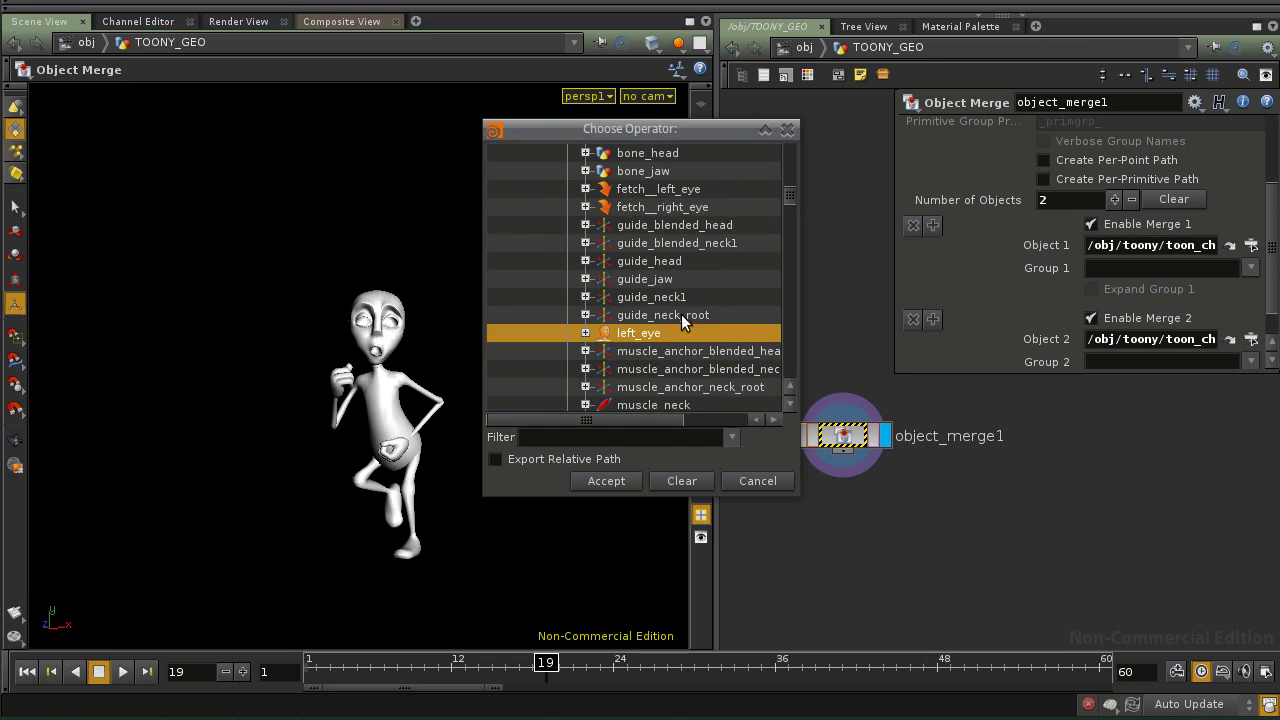
scroll(688, 304, "down", 1)
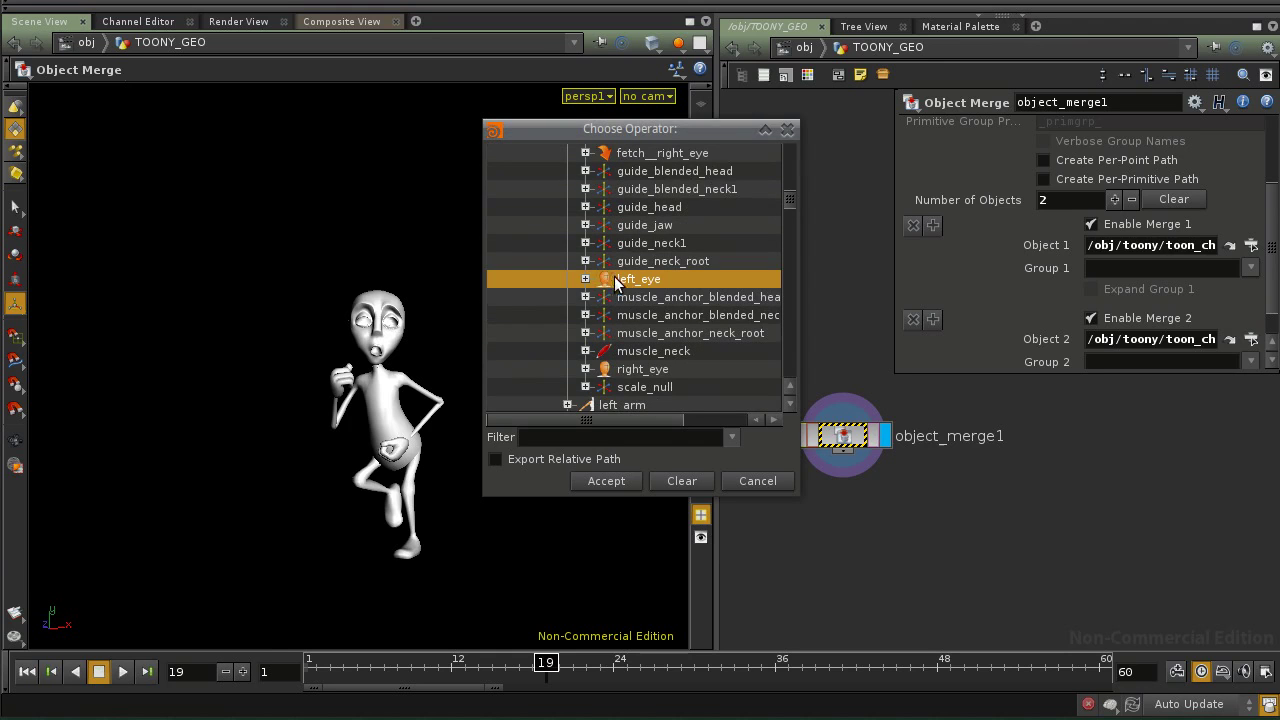
left_click(610, 478)
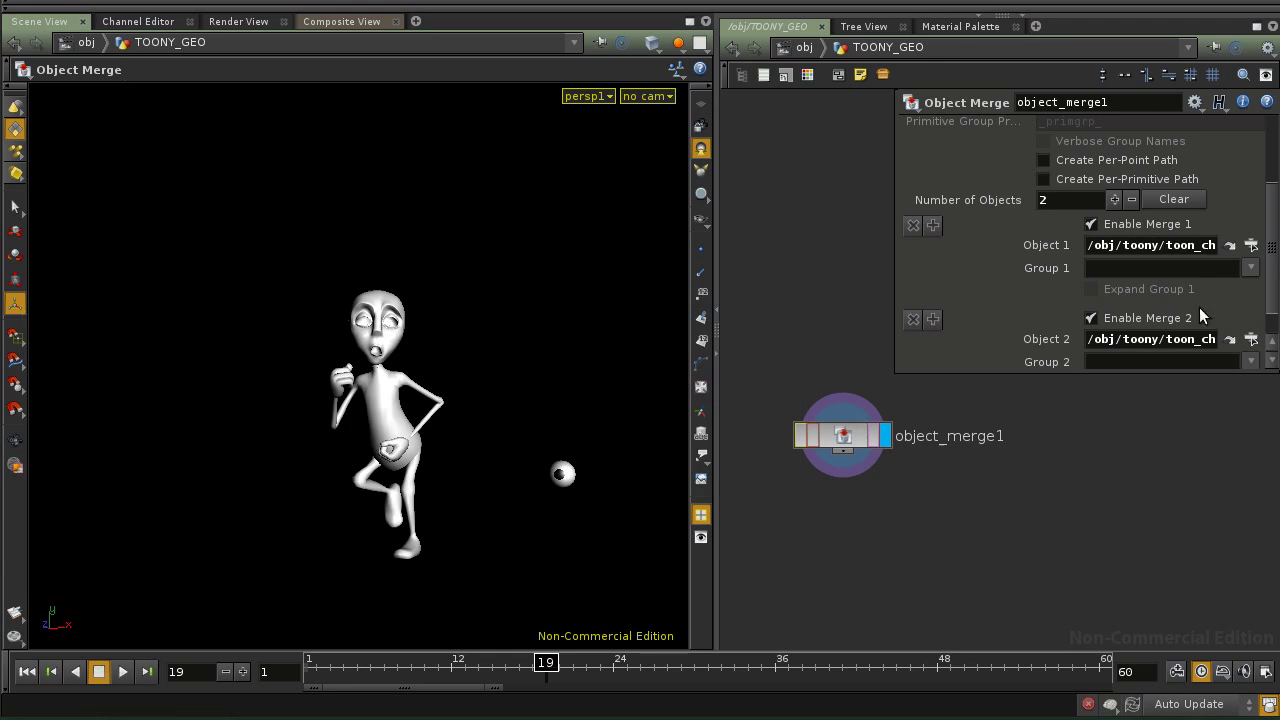
Set object_merge1's Transform Object to "." and scrub the timeline to frame 24.
left_click_drag(1275, 245, 1273, 198)
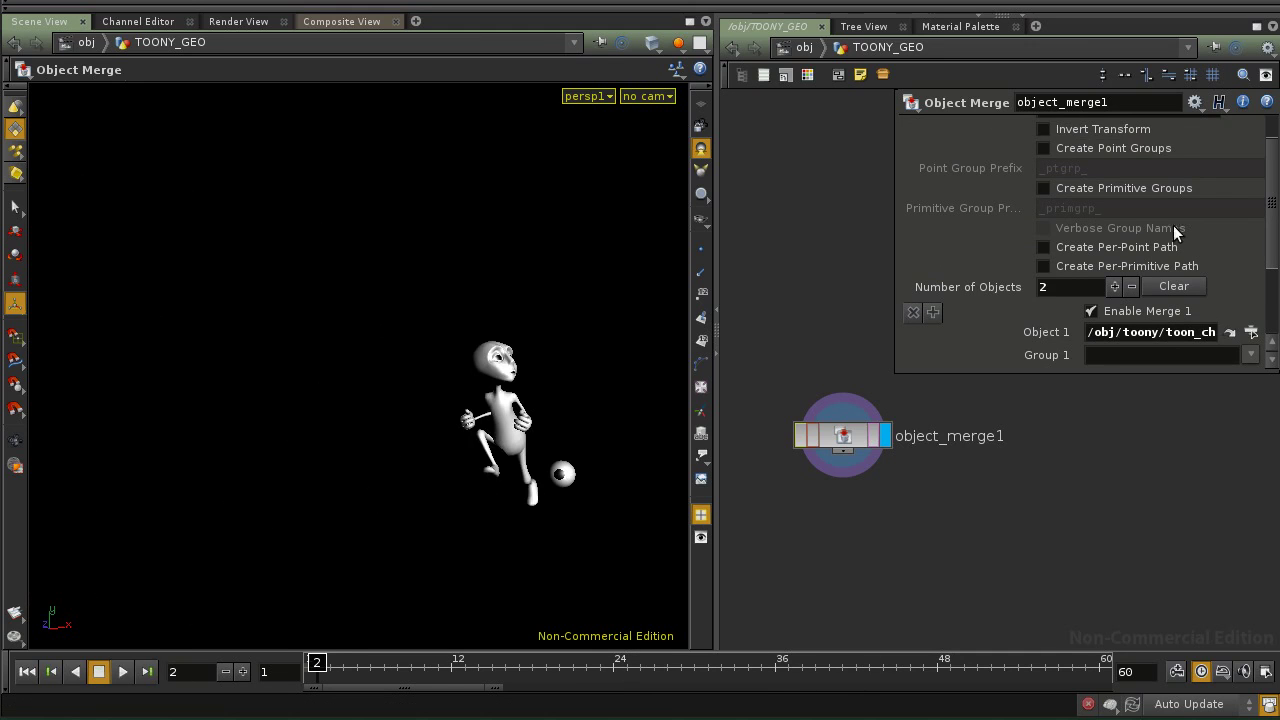
scroll(1005, 152, "up", 2)
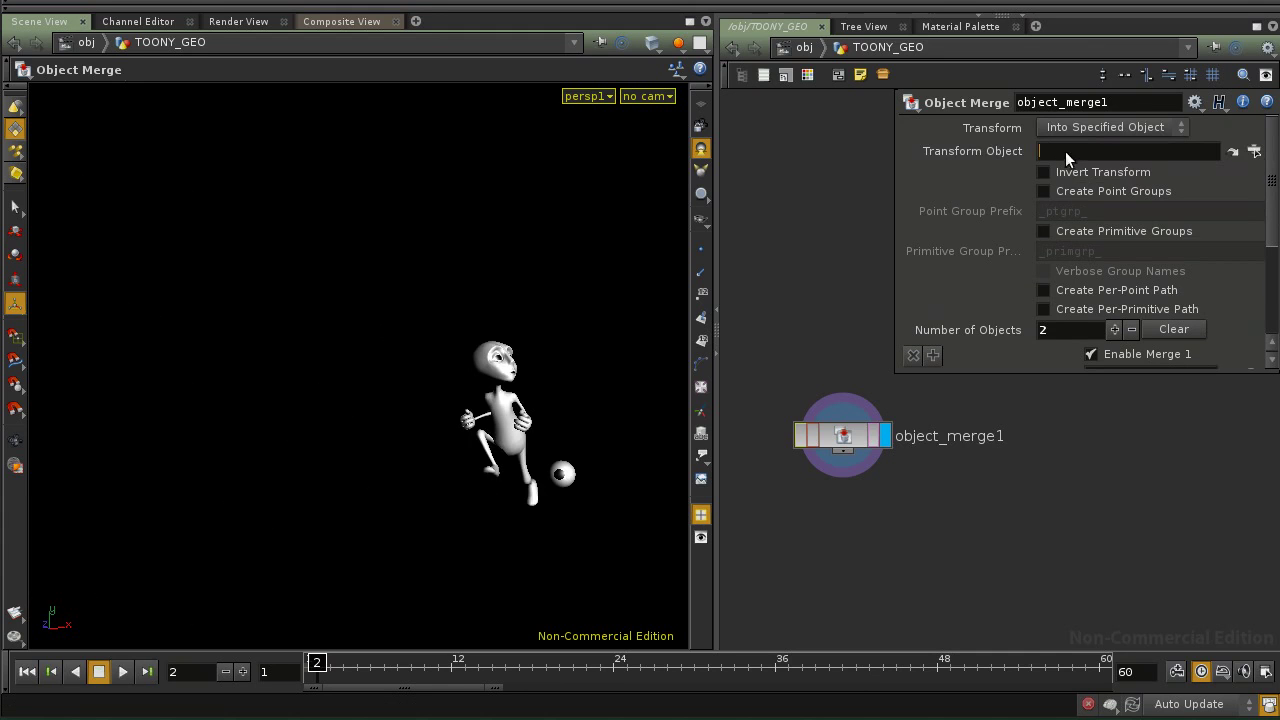
key("Return")
mouse_move(323, 665)
left_mouse_down()
mouse_move(557, 668)
mouse_move(475, 692)
mouse_move(517, 666)
mouse_move(631, 677)
left_mouse_up()
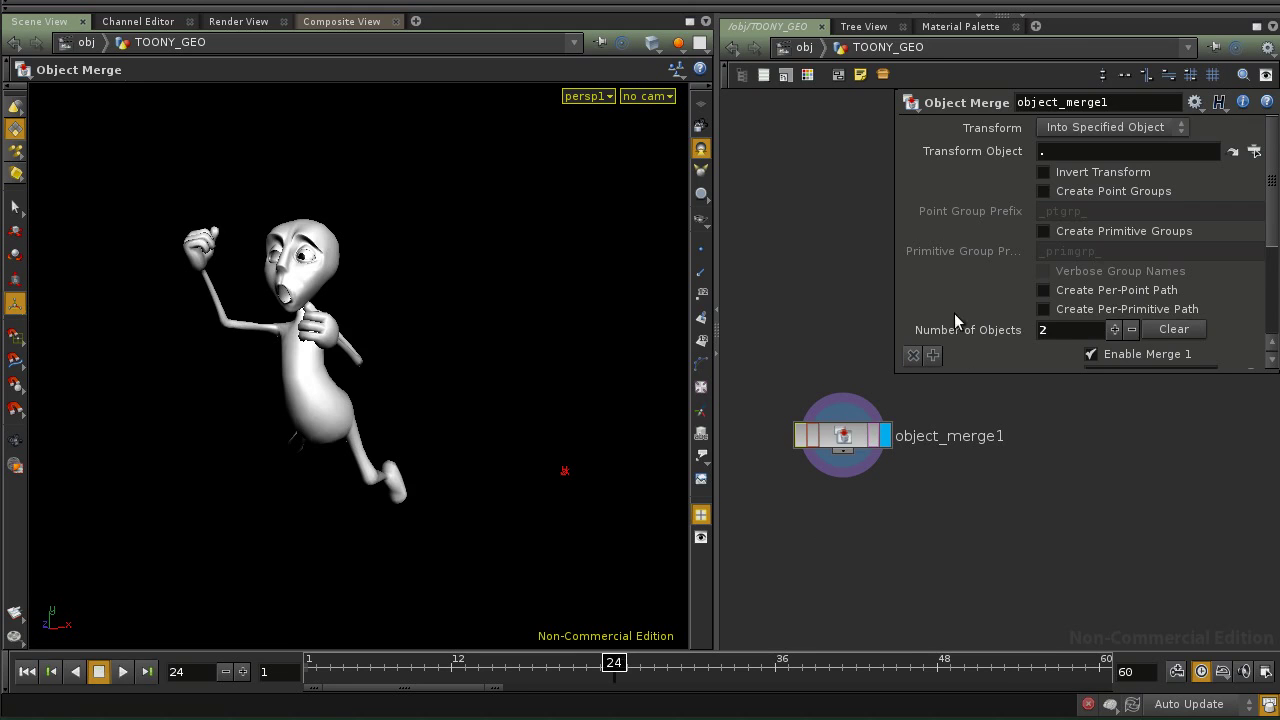
Insert another merge entry before the left_eye entry and assign right_eye from the deform rig's head_and_neck to it.
scroll(953, 315, "down", 4)
left_click_drag(1166, 271, 1254, 271)
left_click(934, 253)
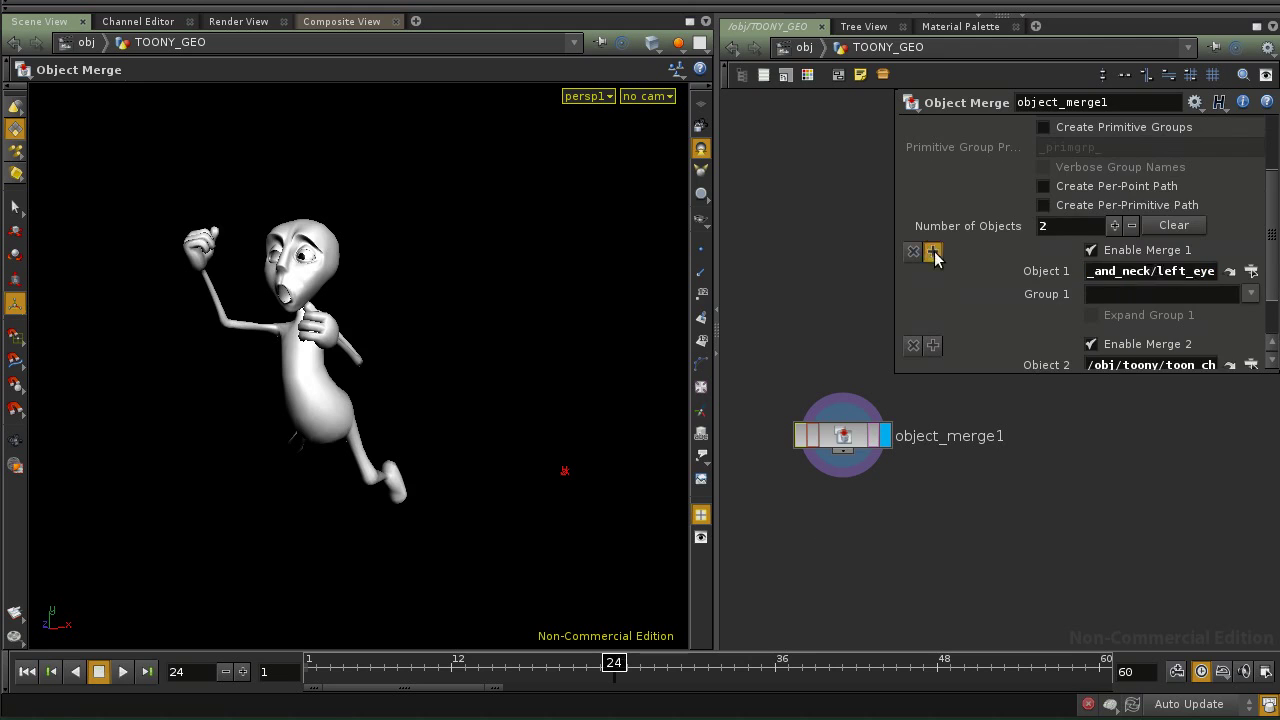
left_click(1252, 213)
scroll(595, 291, "down", 4)
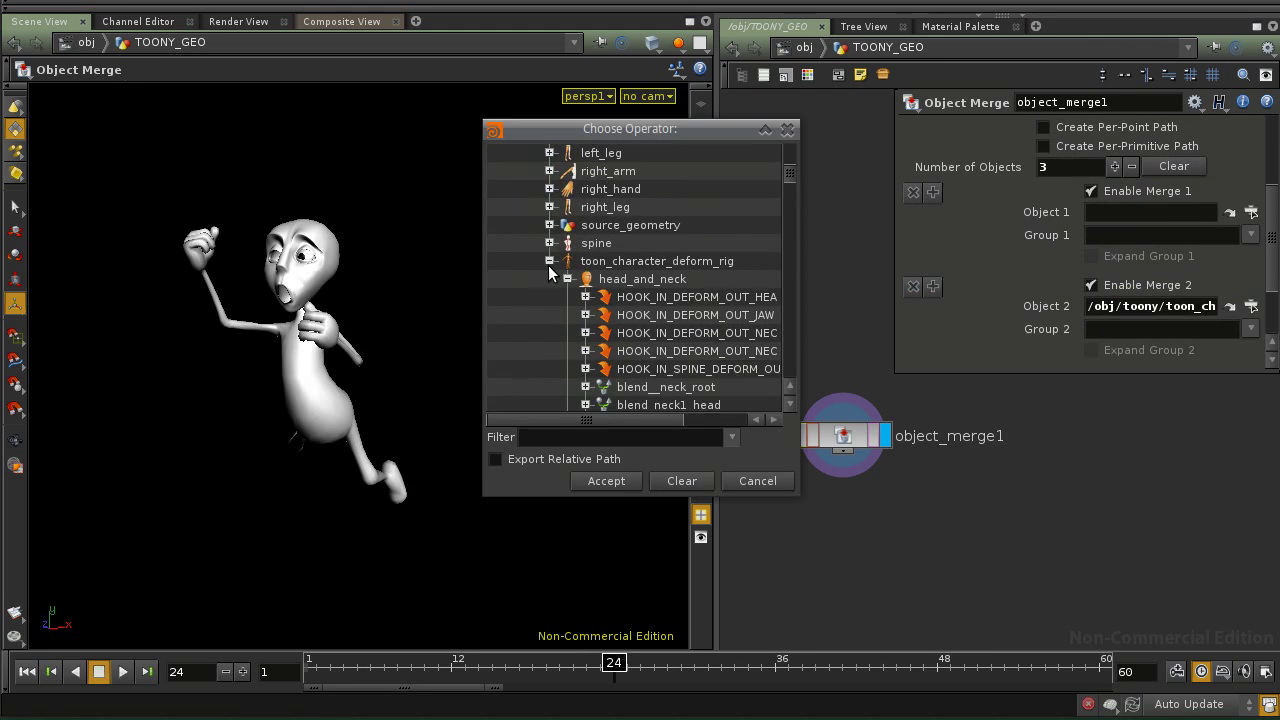
scroll(548, 265, "down", 8)
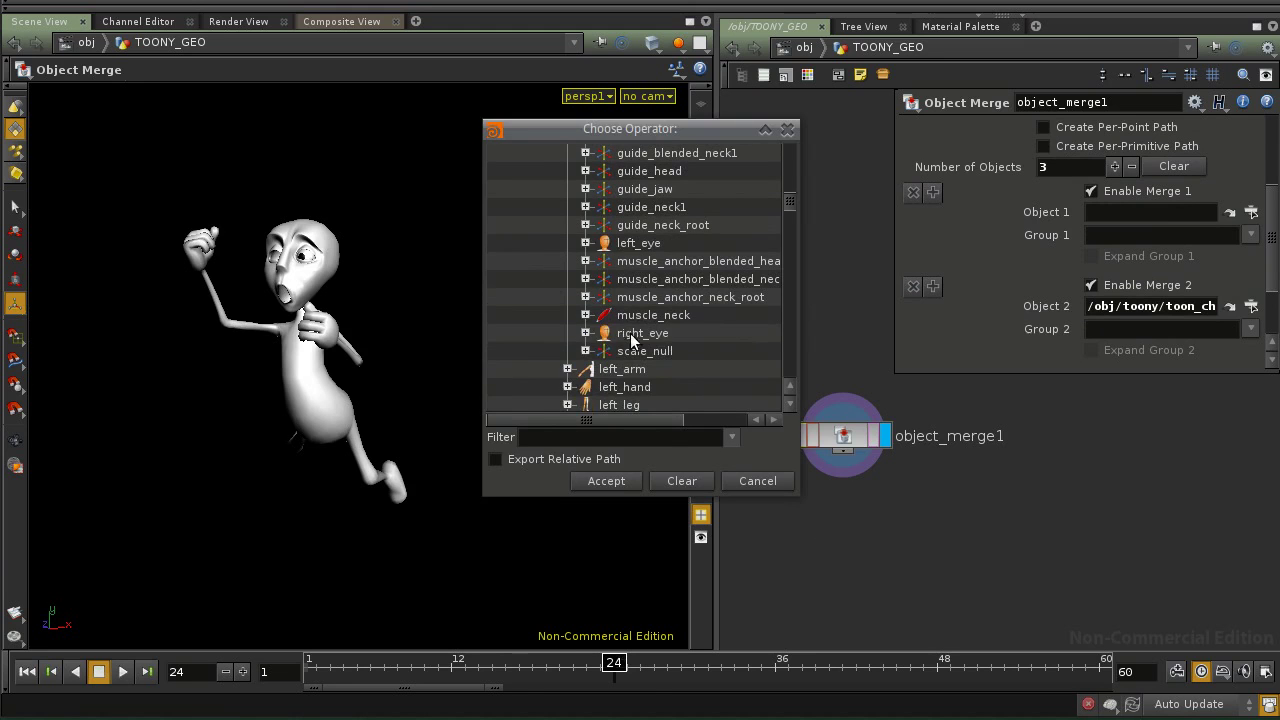
left_click(617, 333)
left_click(619, 481)
Scrub through the animation to check that the eyes follow the character, and return to frame 1.
left_click_drag(512, 662, 922, 662)
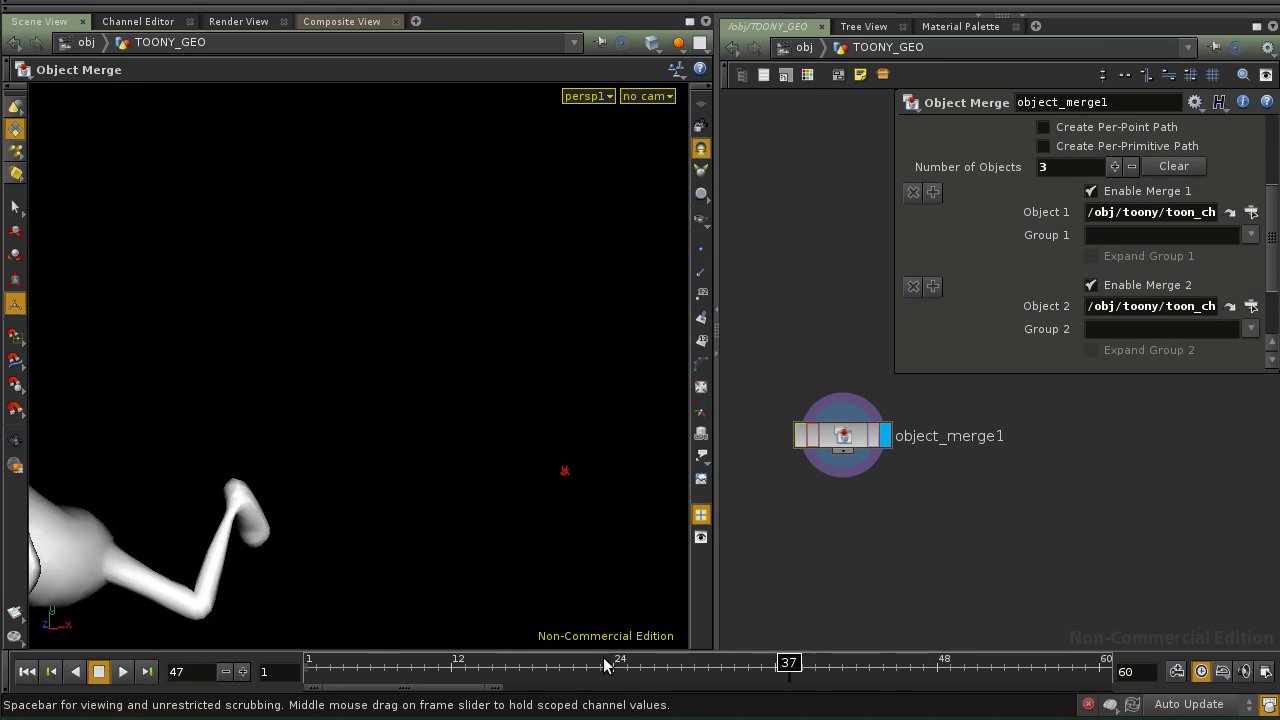
left_click_drag(752, 670, 229, 643)
left_click(862, 418)
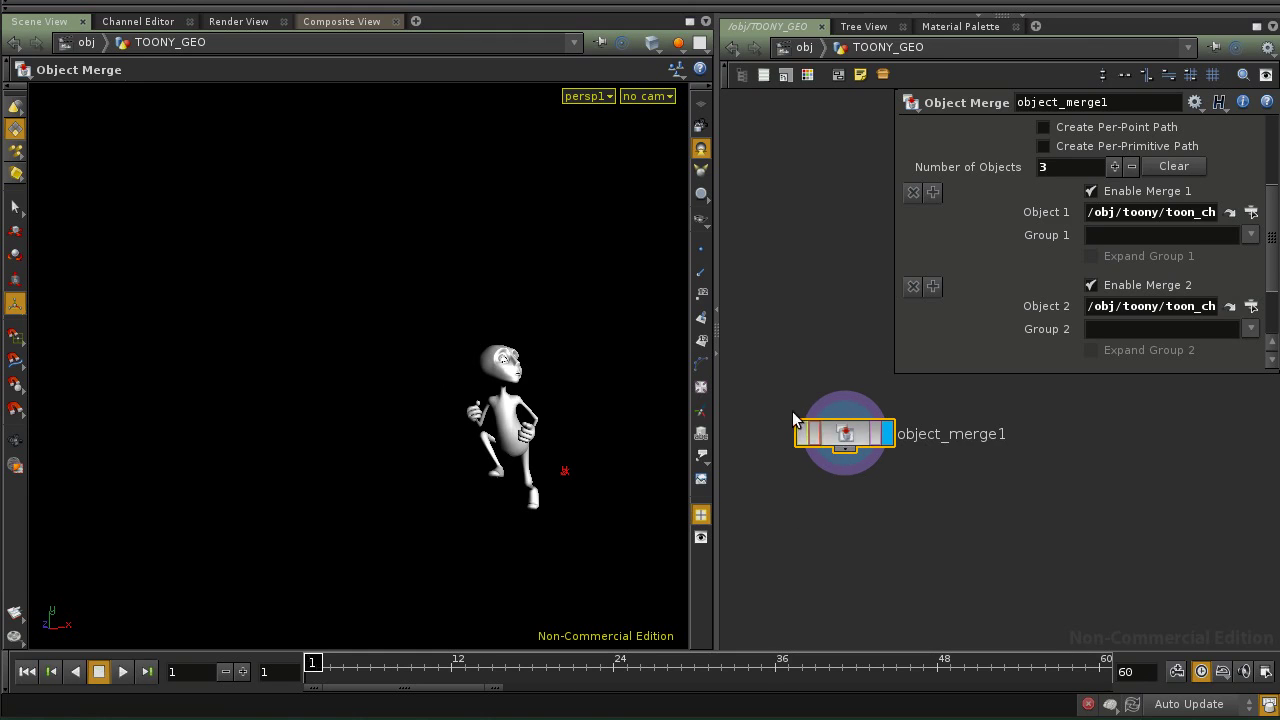
At the object level, turn off the display of both toony and TOONY_GEO and reposition the TOONY_GEO node.
left_click(808, 50)
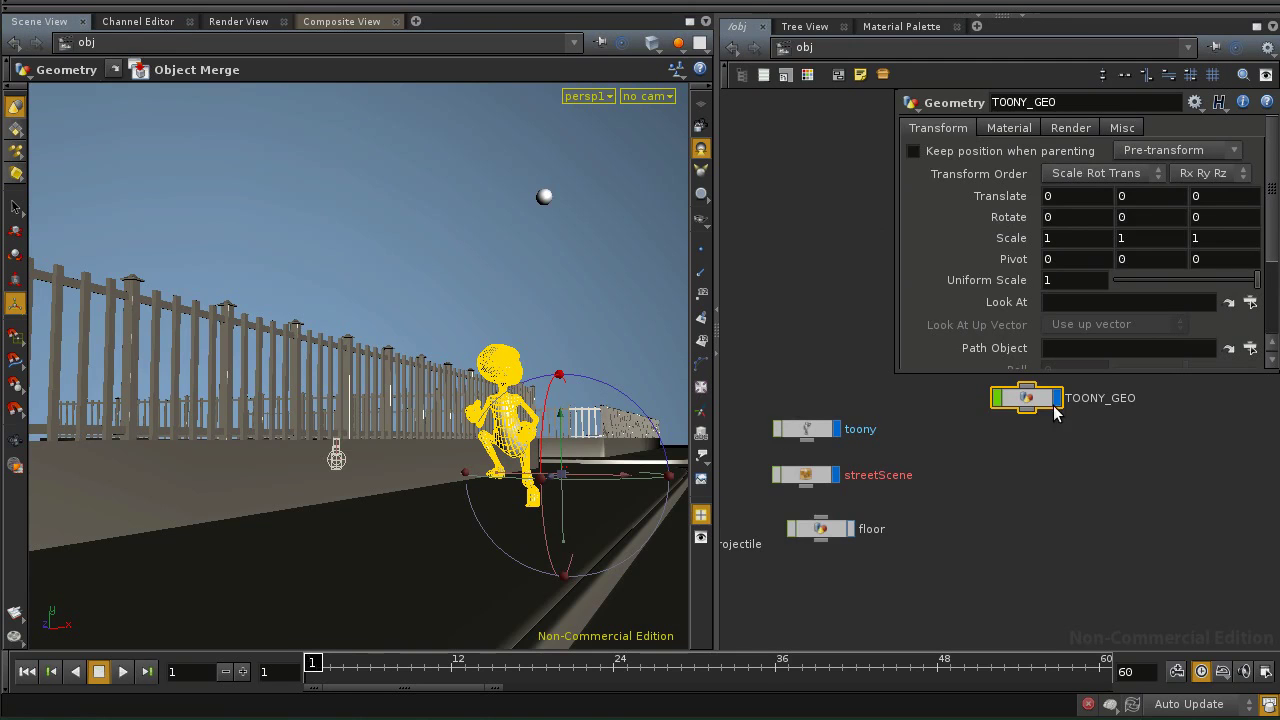
double_click(838, 428)
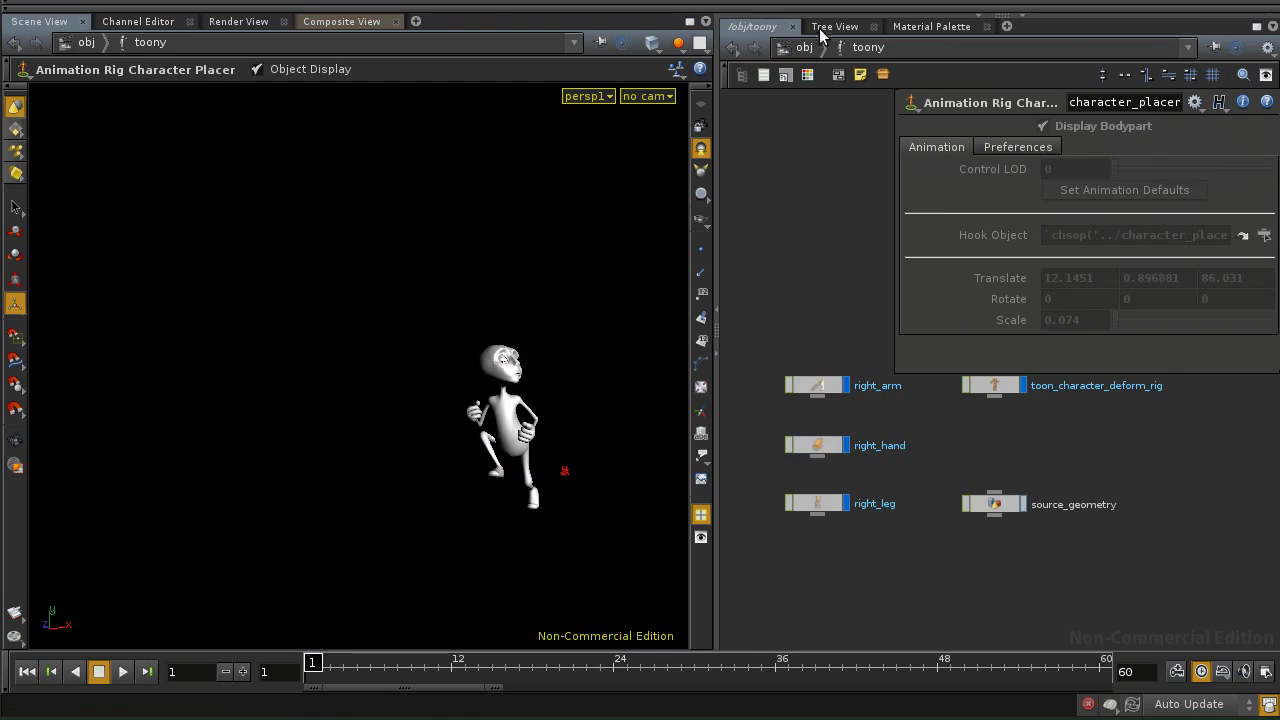
left_click(804, 47)
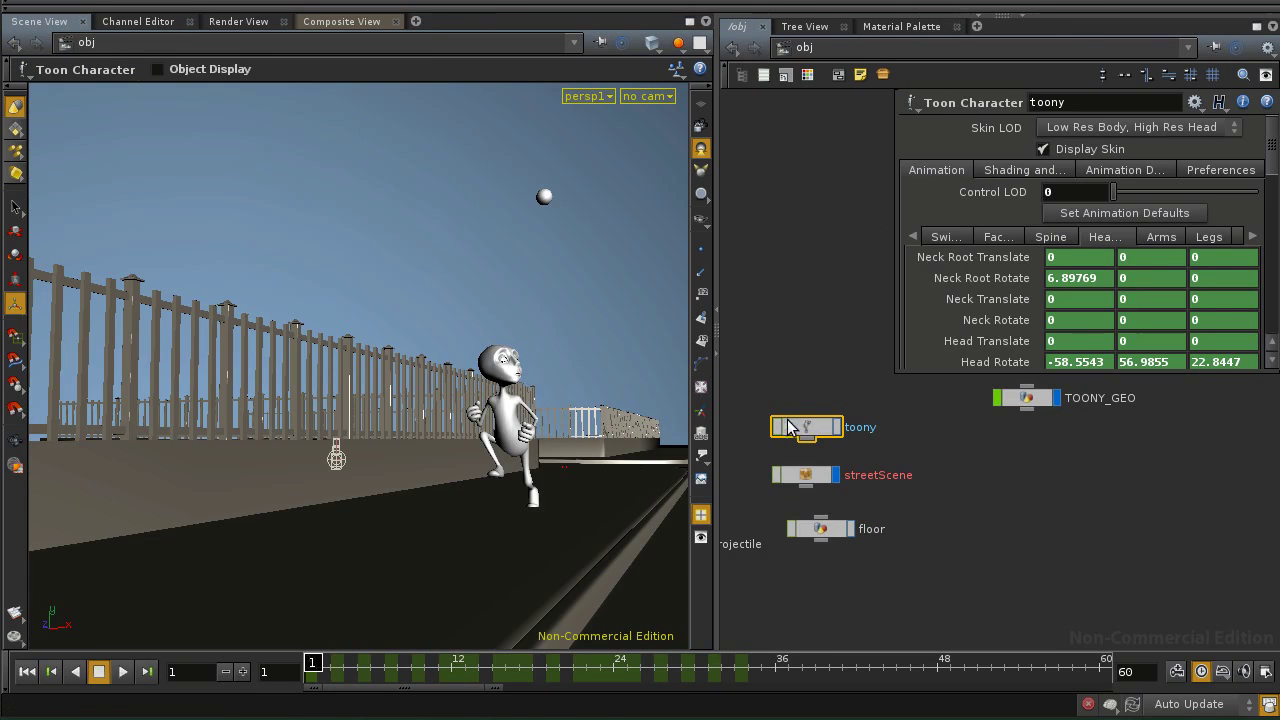
left_click_drag(1045, 414, 1050, 427)
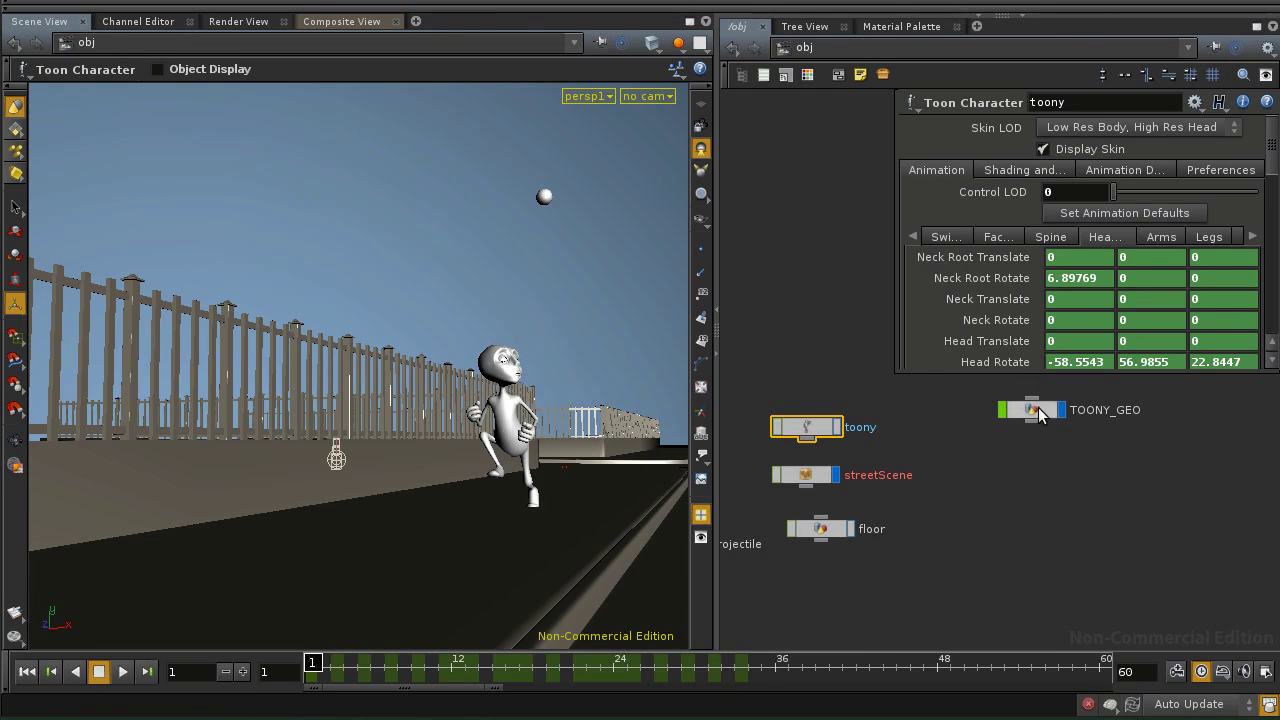
left_click(1010, 416)
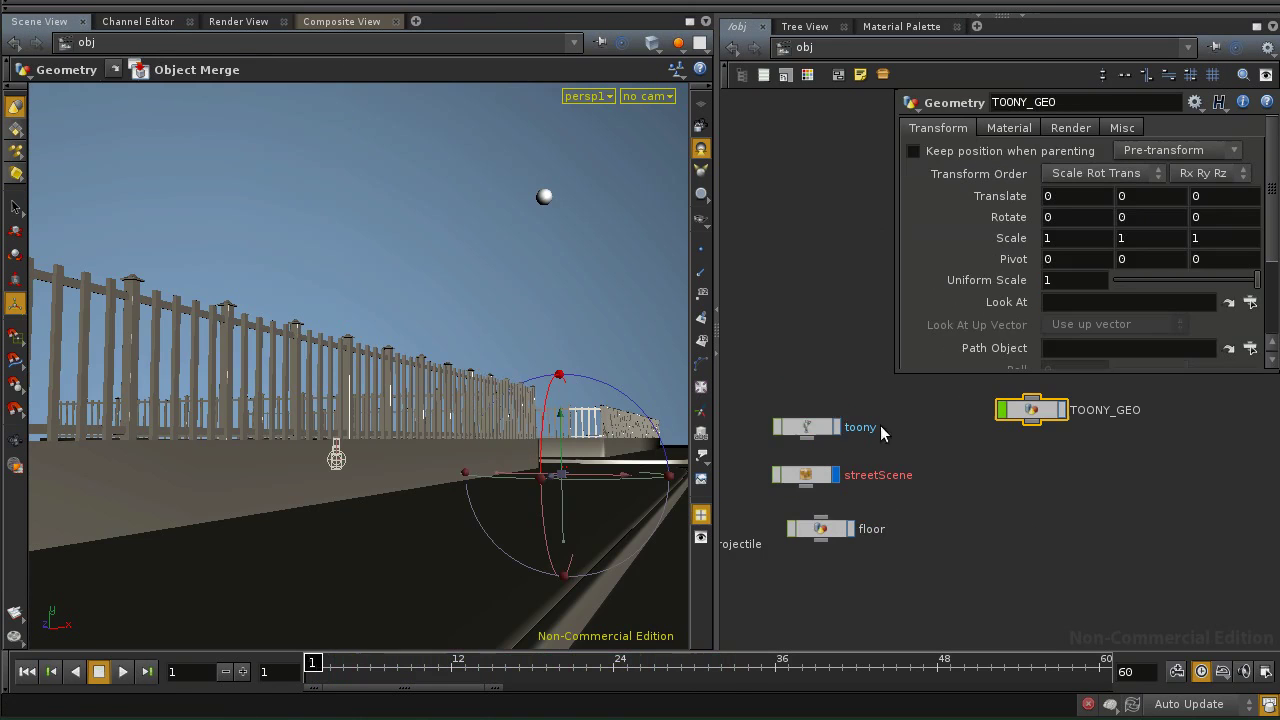
left_click(838, 428)
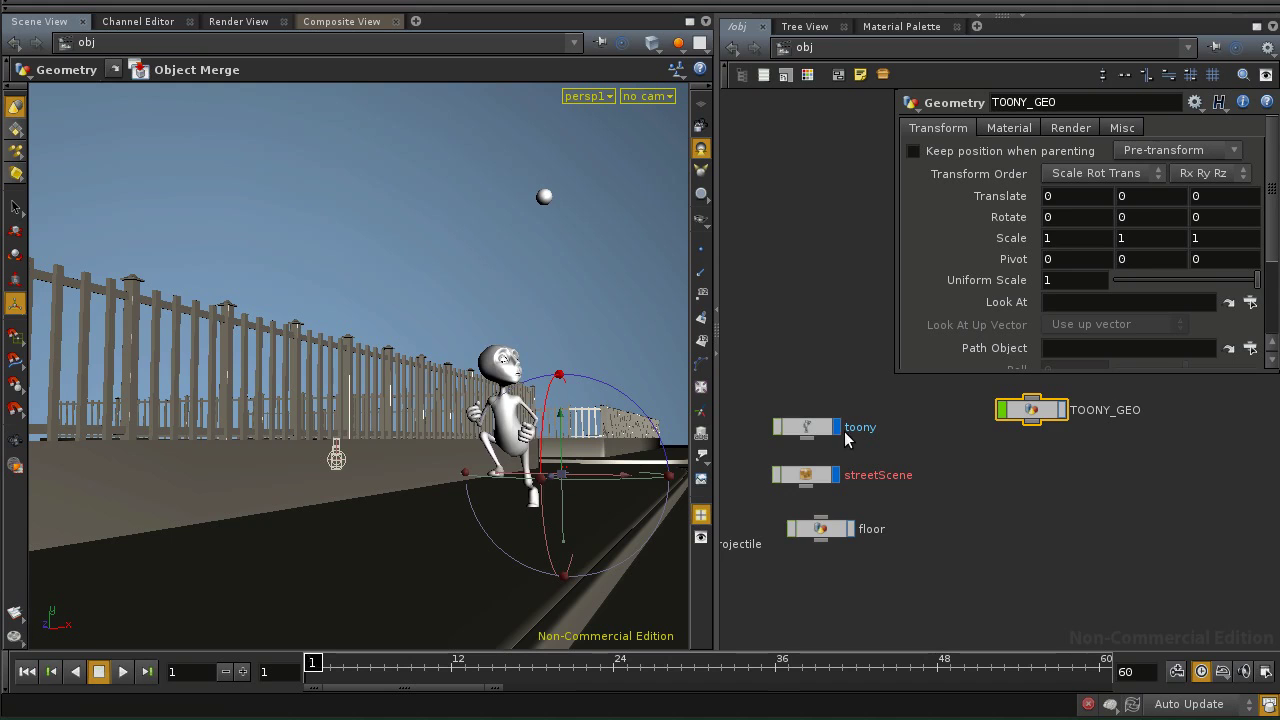
left_click(840, 431)
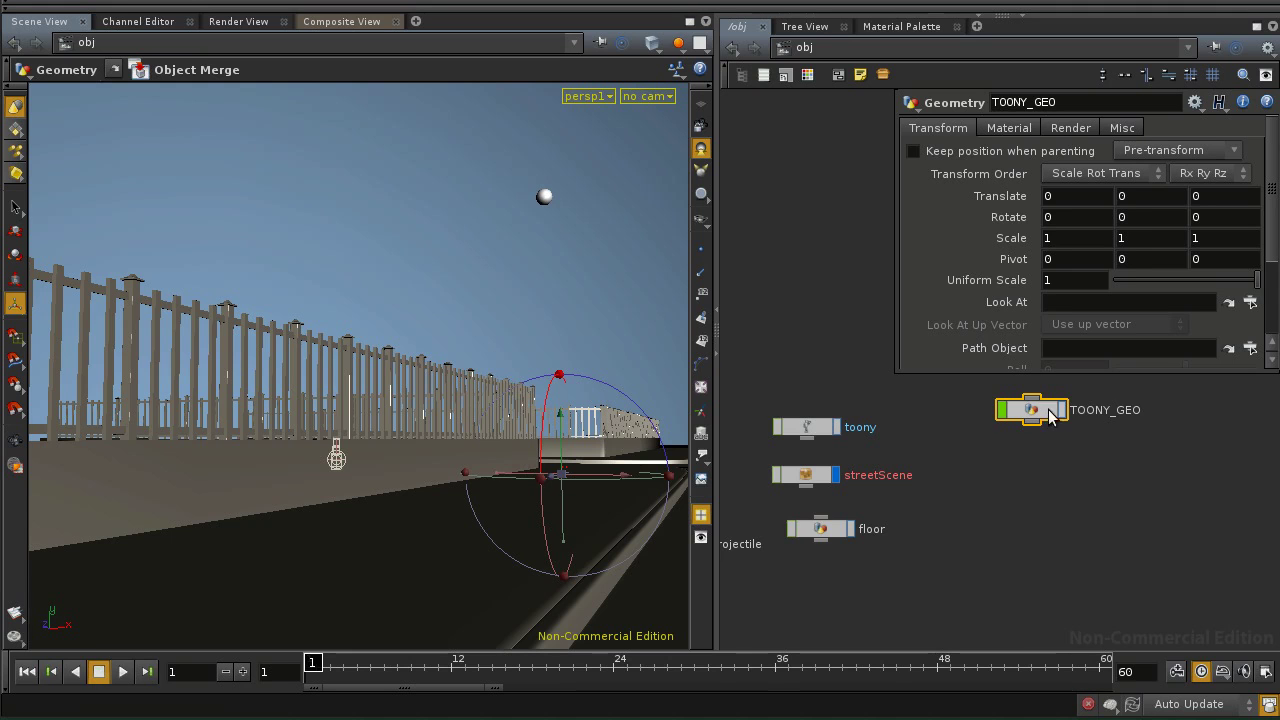
left_click_drag(1050, 416, 1070, 445)
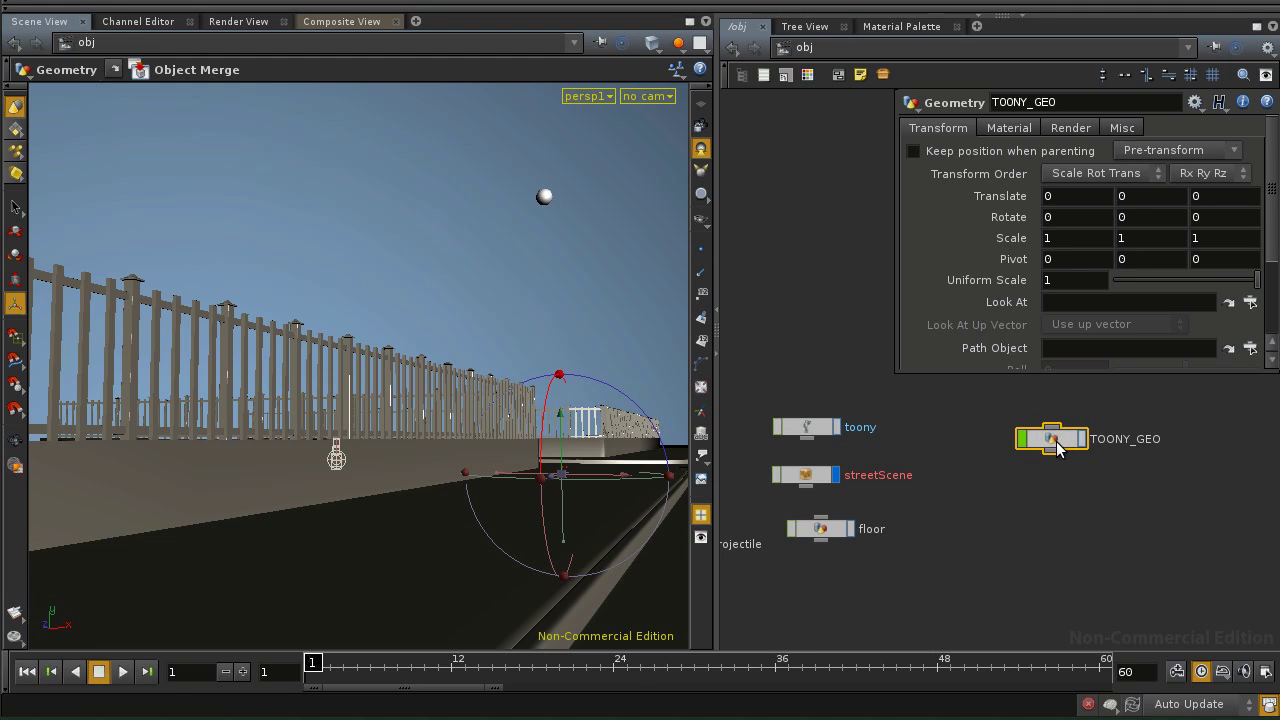
Go inside TOONY_GEO, widen the network view and rename object_merge1 as source_geometry.
double_click(1052, 440)
left_click_drag(845, 443, 822, 397)
left_click_drag(718, 418, 610, 425)
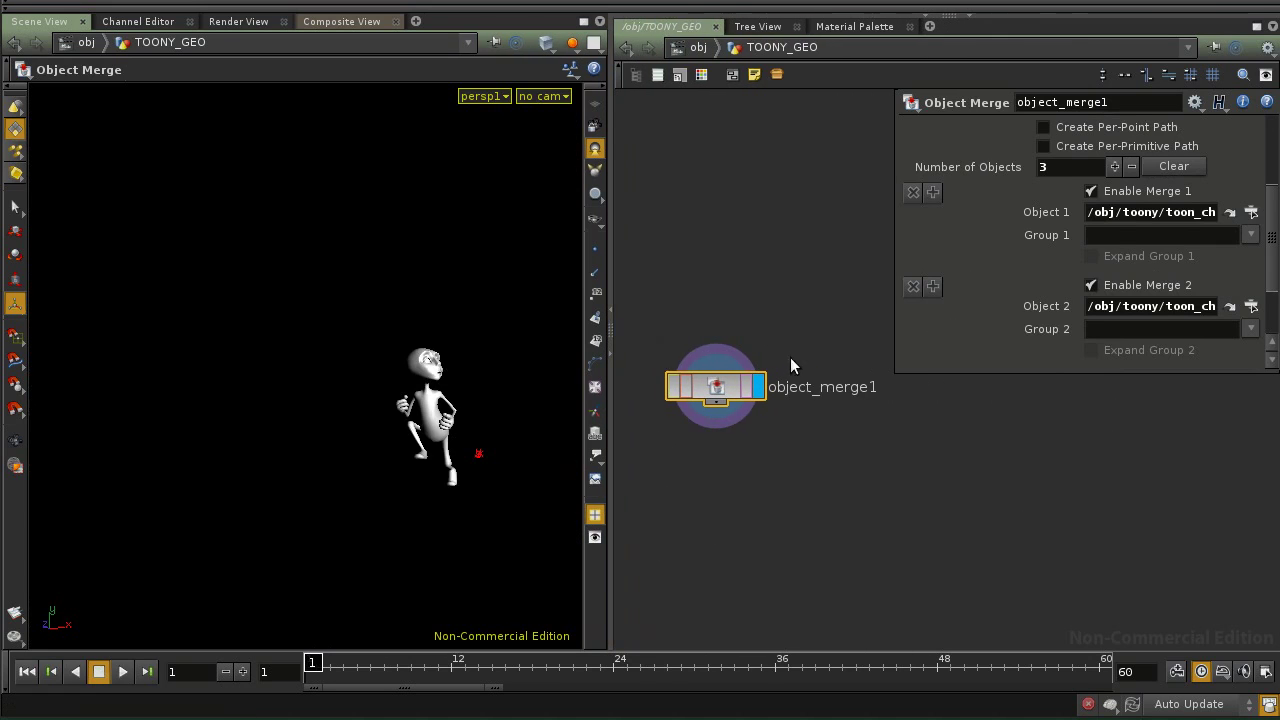
left_click_drag(723, 390, 725, 418)
double_click(829, 420)
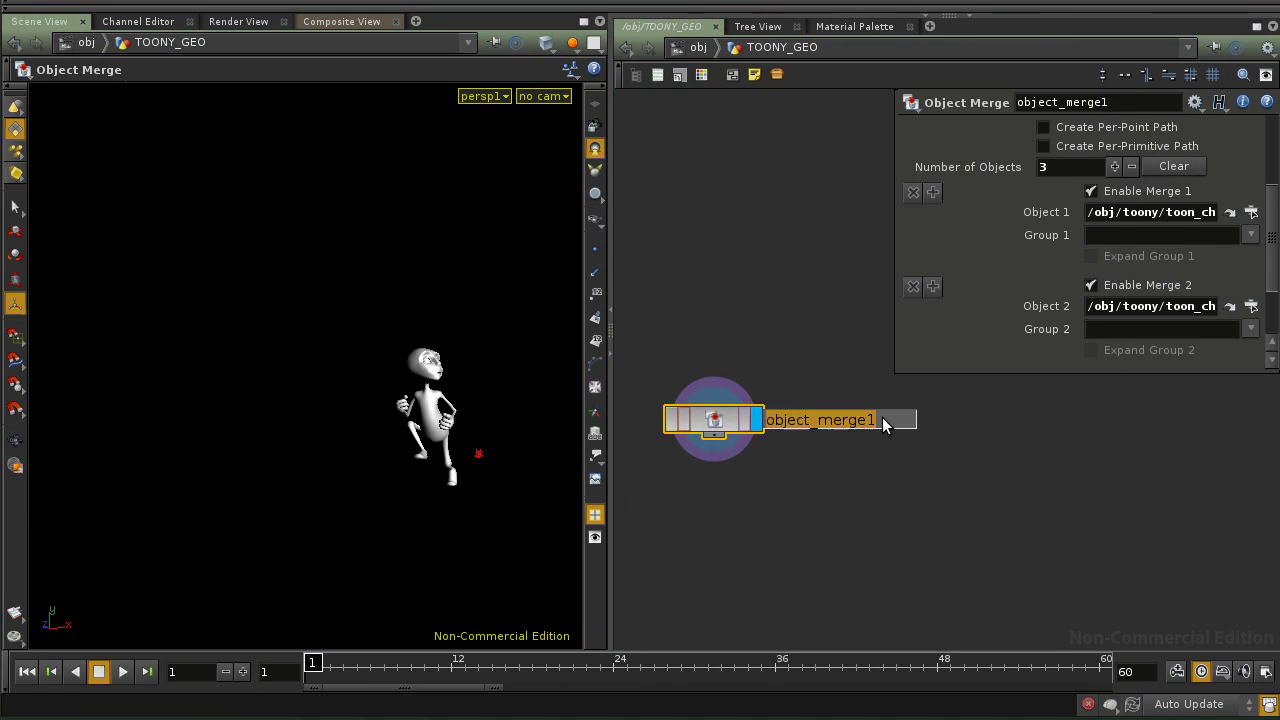
type("sourc")
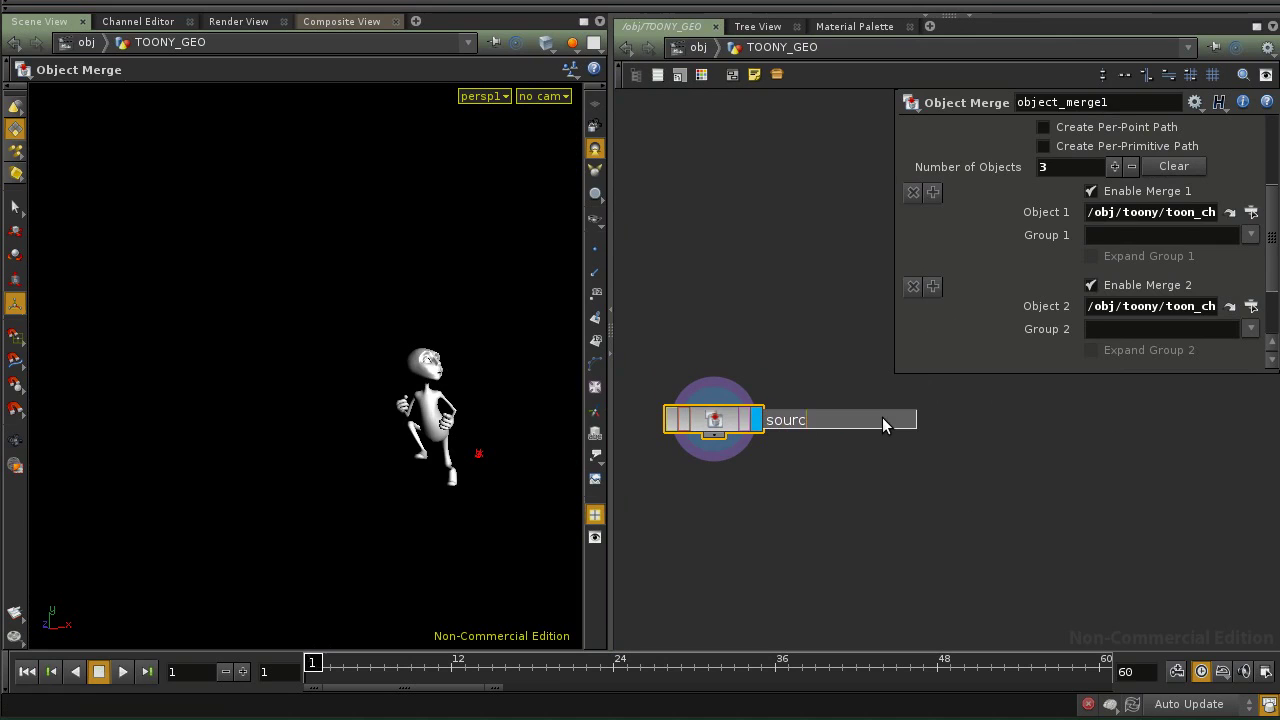
type("e_geometry")
key("Return")
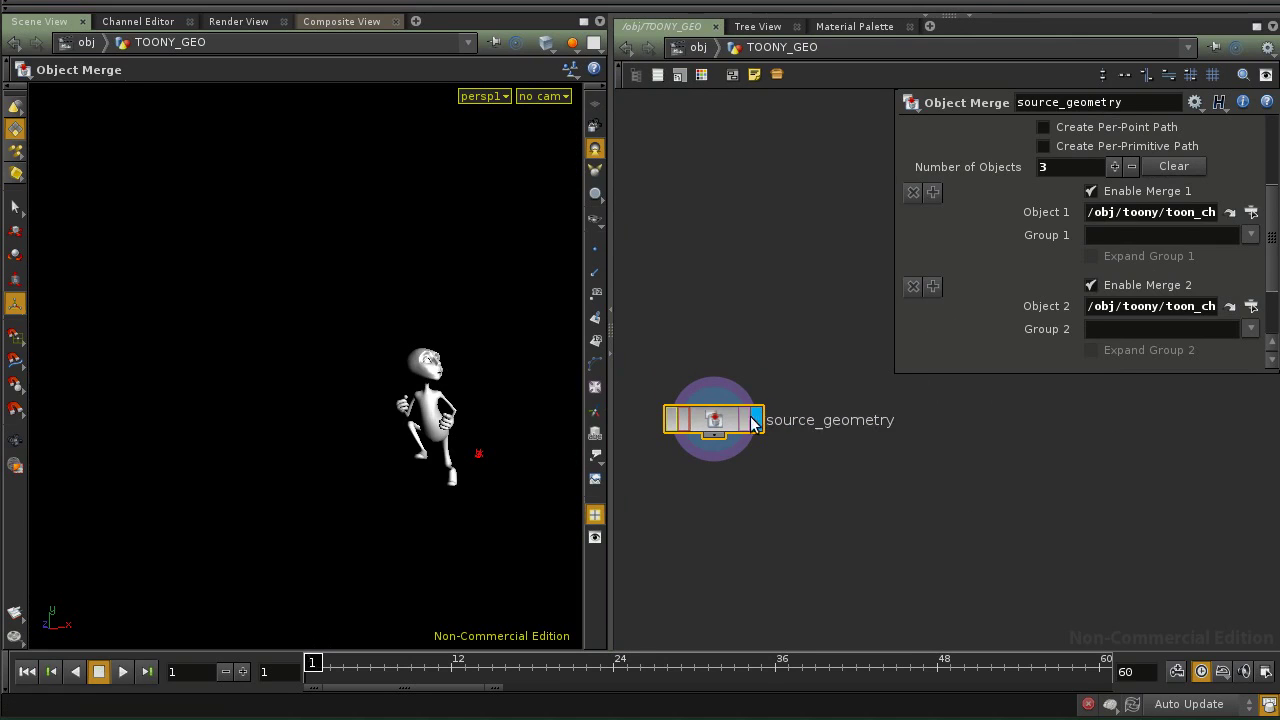
Examine the merged character and its eyes up close from the front in the viewport.
left_click_drag(714, 421, 832, 444)
key("space")
right_click_drag(436, 424, 424, 428)
middle_click_drag(424, 428, 358, 444)
mouse_move(358, 444)
right_mouse_down()
mouse_move(460, 477)
mouse_move(376, 478)
mouse_move(377, 457)
right_mouse_up()
middle_click_drag(377, 457, 325, 280)
left_click_drag(325, 280, 362, 291)
left_click_drag(252, 304, 192, 310)
right_click_drag(210, 312, 289, 320)
middle_click_drag(289, 320, 304, 322)
left_click_drag(304, 322, 290, 354)
key("space")
Add a Cookie node below source_geometry and reposition source_geometry above it.
left_click_drag(800, 425, 748, 361)
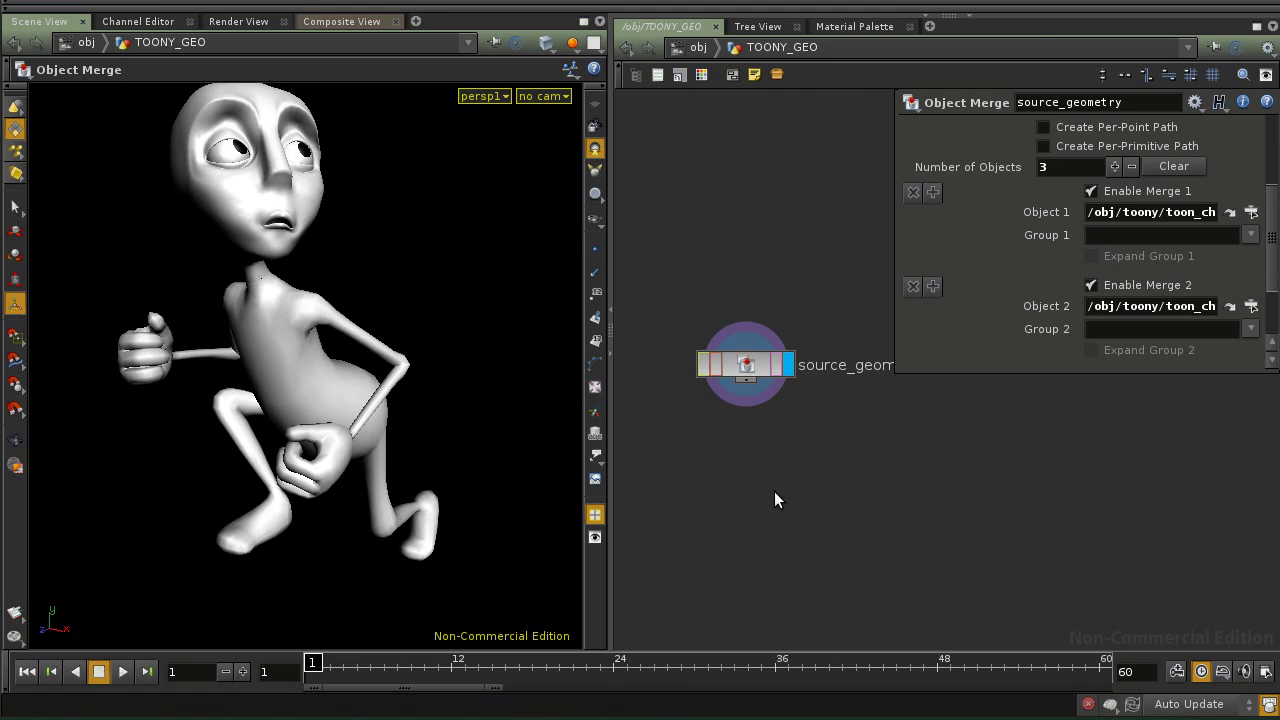
key("Tab")
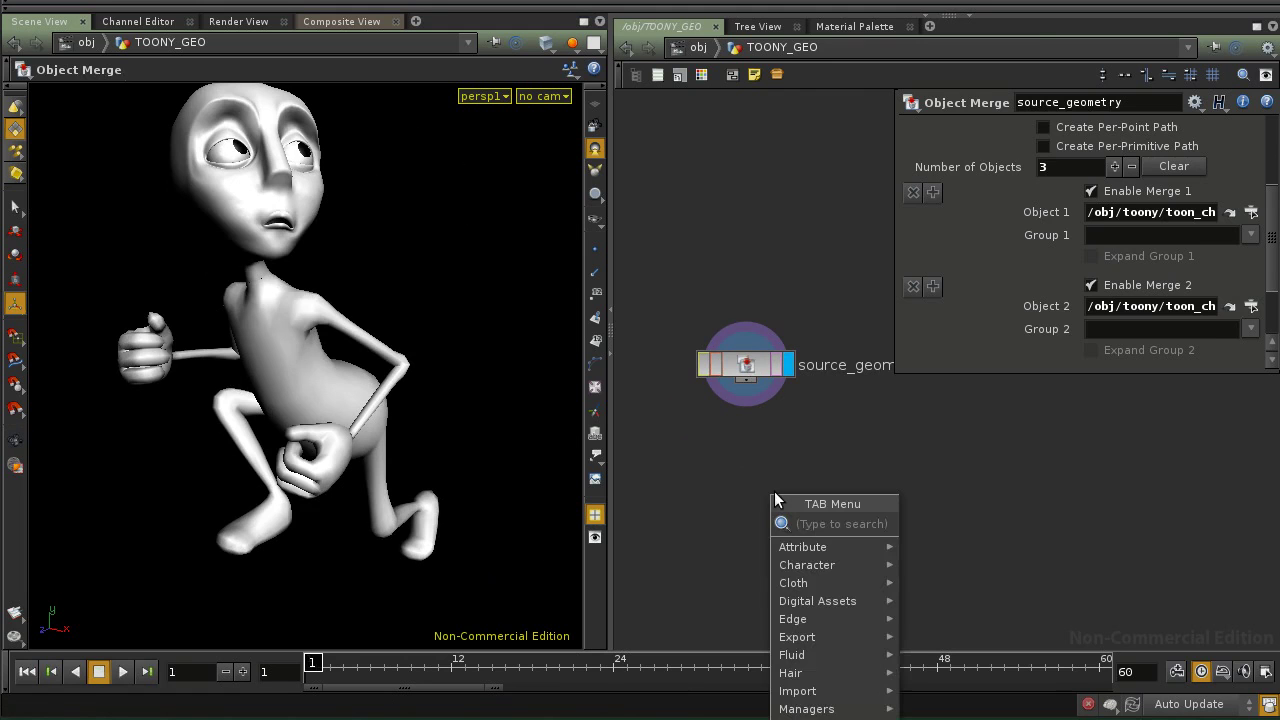
type("Cookie")
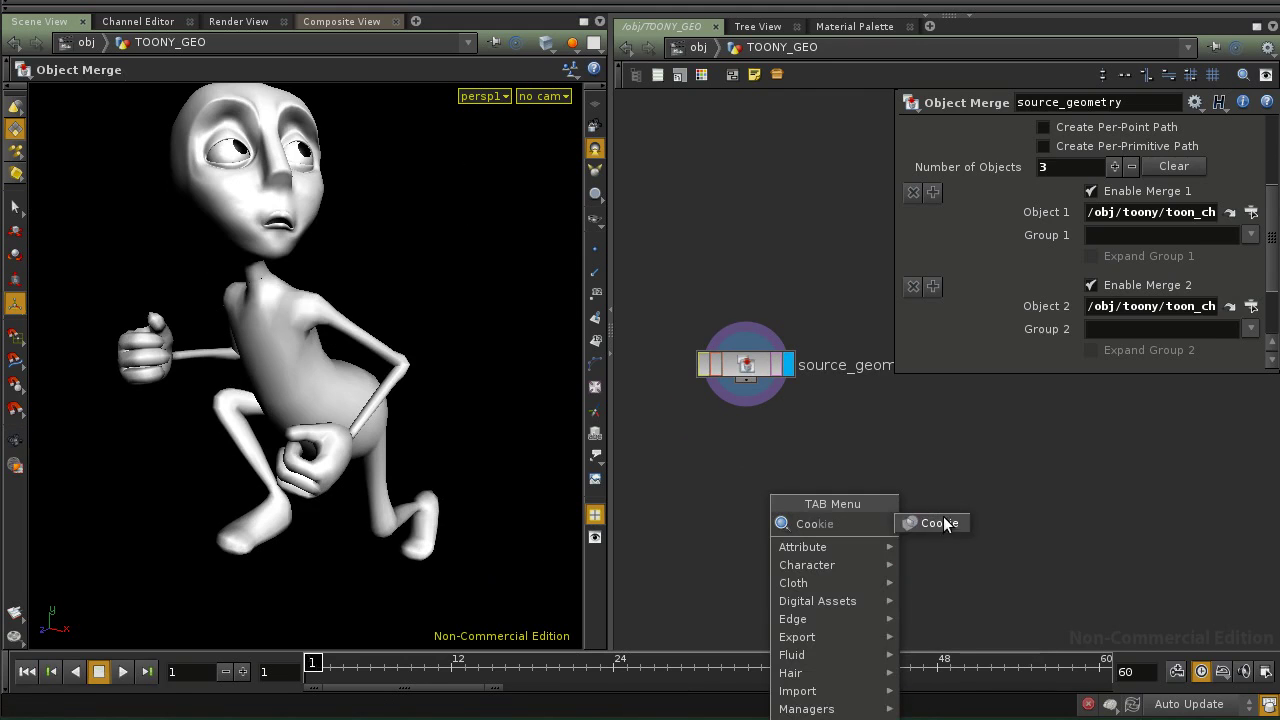
left_click(938, 522)
left_click(858, 527)
left_click_drag(858, 530, 770, 525)
left_click(770, 526)
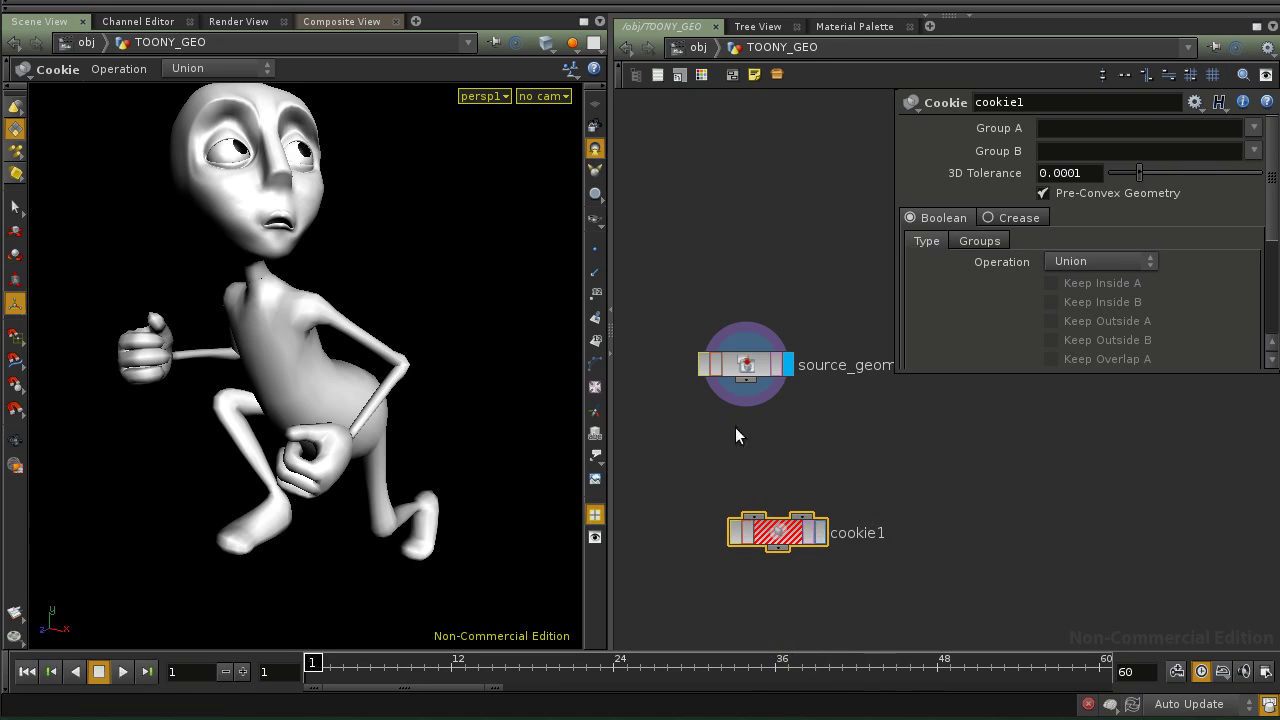
left_click_drag(747, 364, 718, 379)
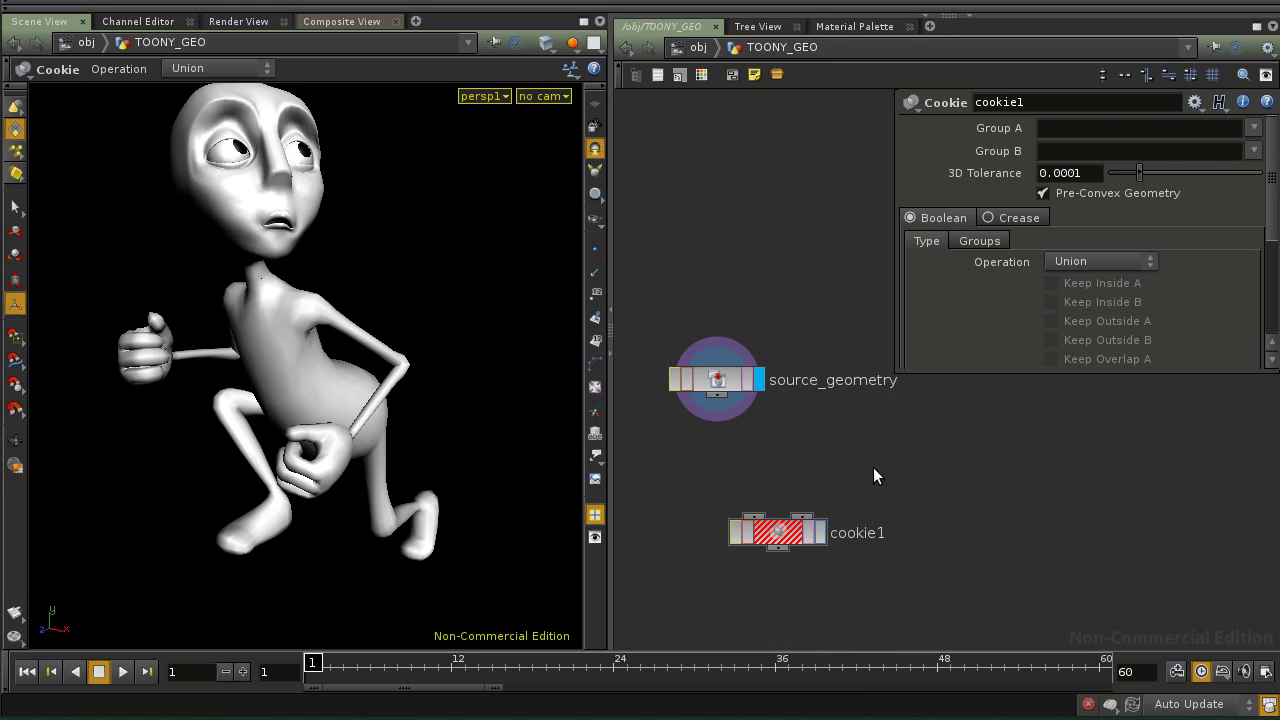
Add a Box node beside source_geometry, above the Cookie node.
key("Tab")
type("c")
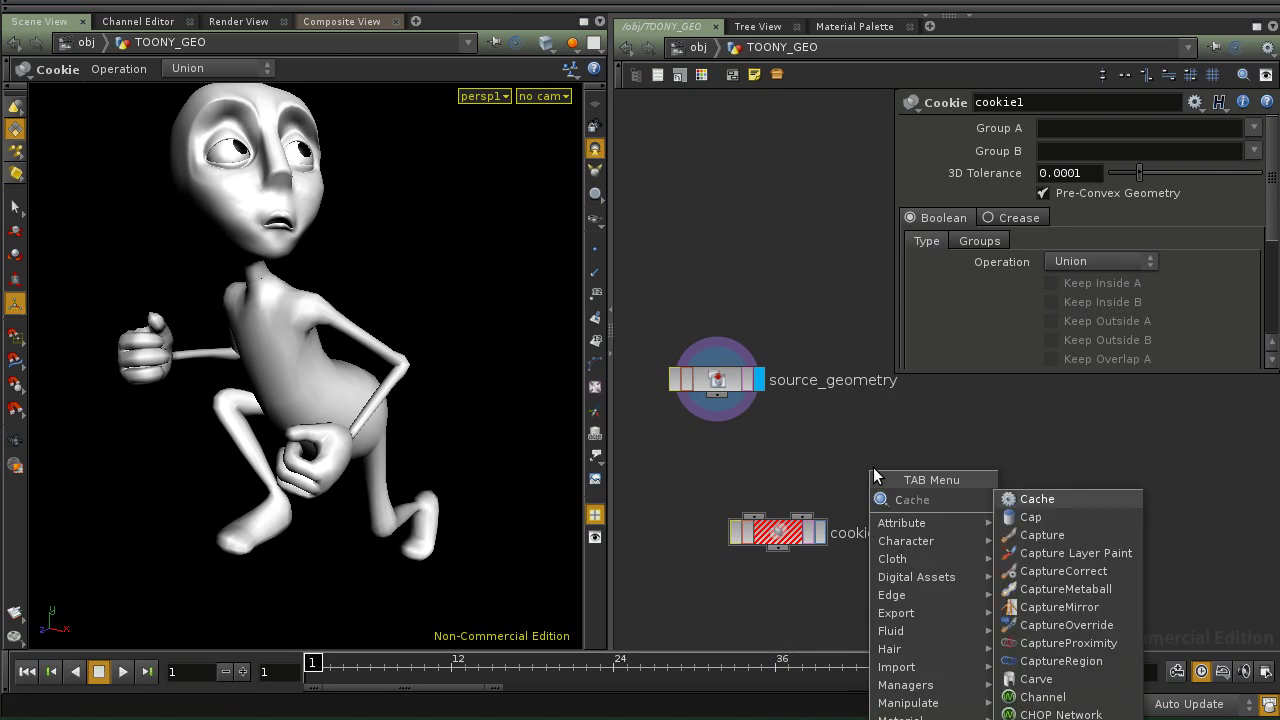
key("BackSpace")
type("box")
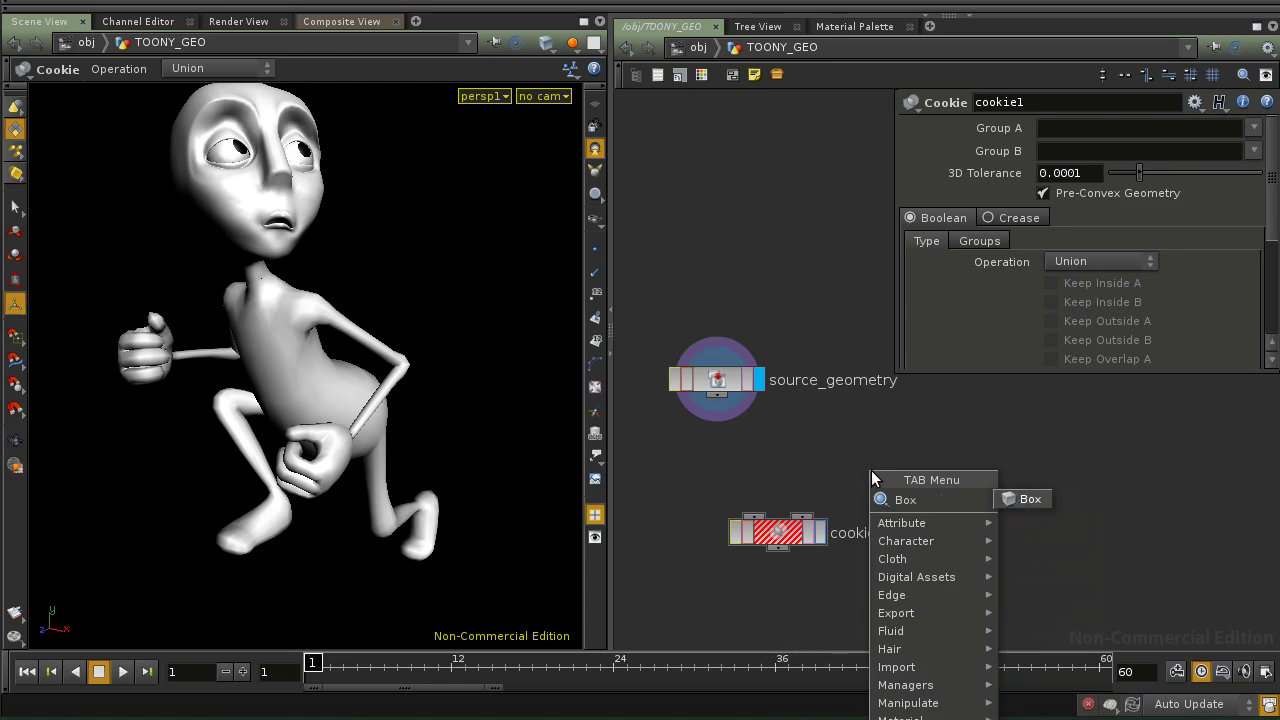
key("Return")
left_click(887, 450)
Connect source_geometry to the first input of cookie1 and box1 to the second, and display cookie1.
left_click_drag(887, 447, 753, 516)
left_click_drag(716, 395, 752, 516)
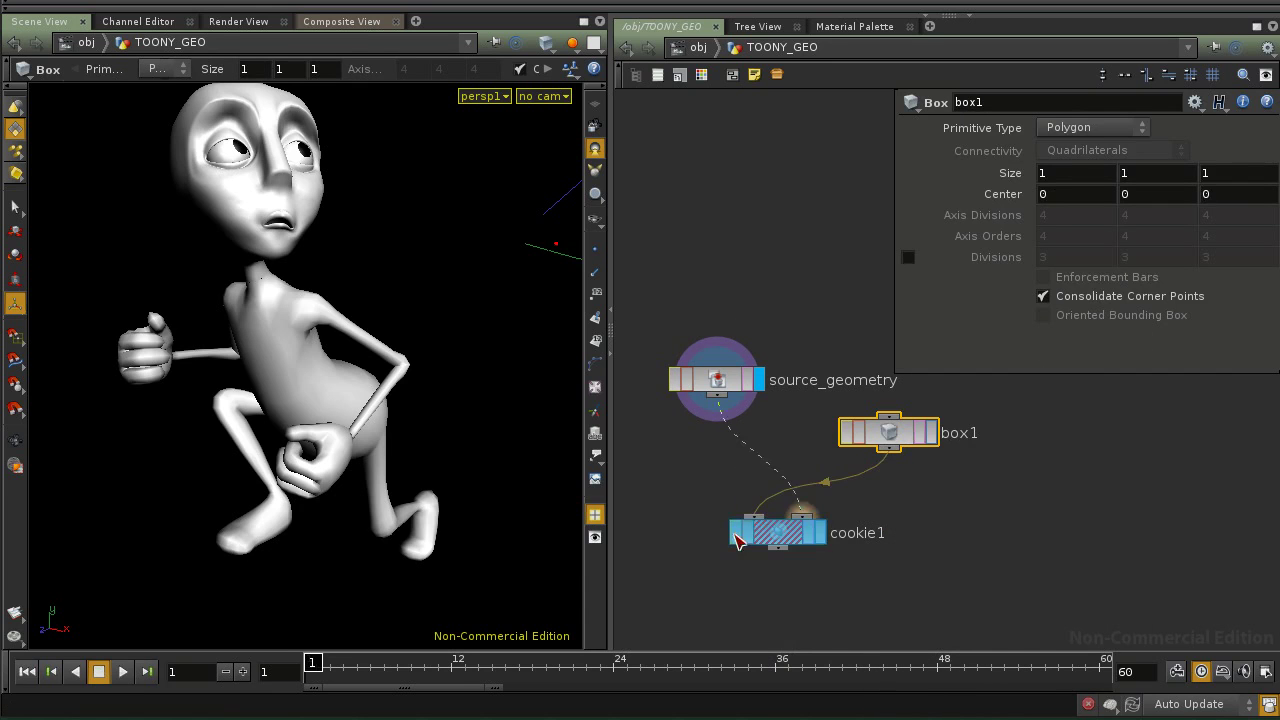
left_click_drag(893, 455, 846, 533)
left_click(847, 527)
left_click(814, 522)
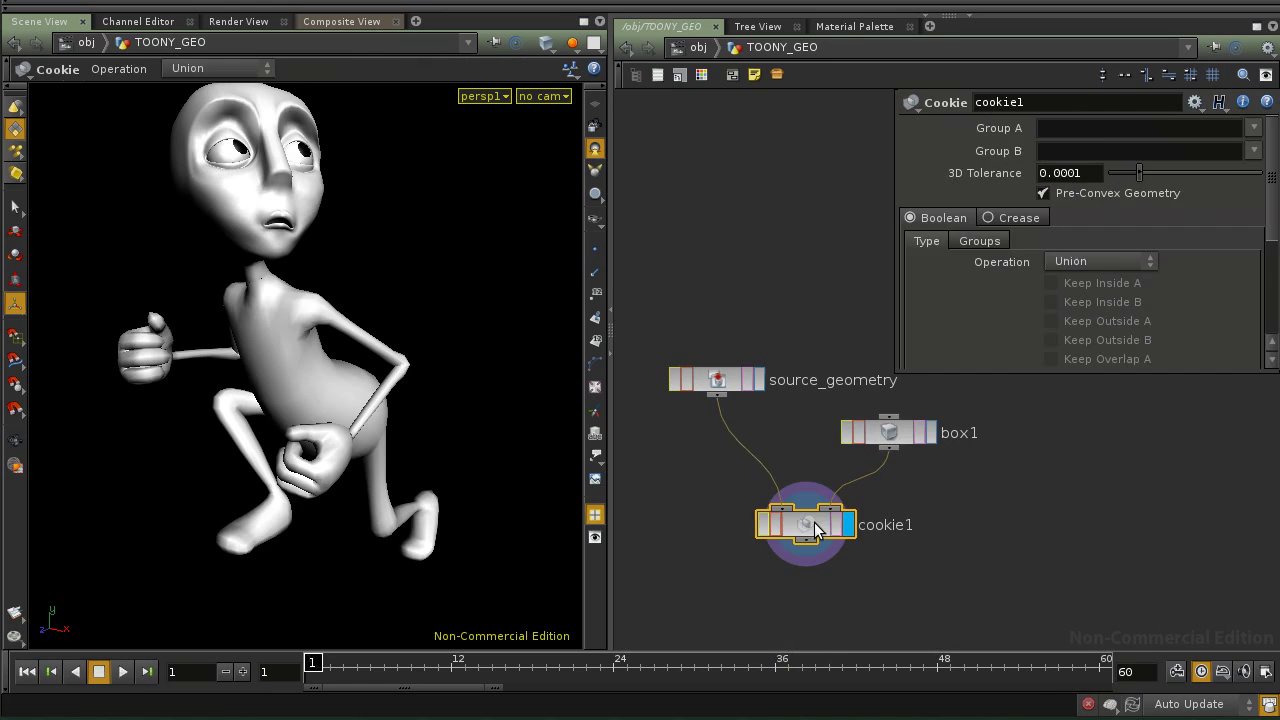
Show the handles of box1 in the viewport and scale the box uniformly to about 2.83 units.
left_click(879, 433)
right_click_drag(494, 466, 380, 377, "alt")
left_click_drag(380, 377, 414, 373, "alt")
key("Return")
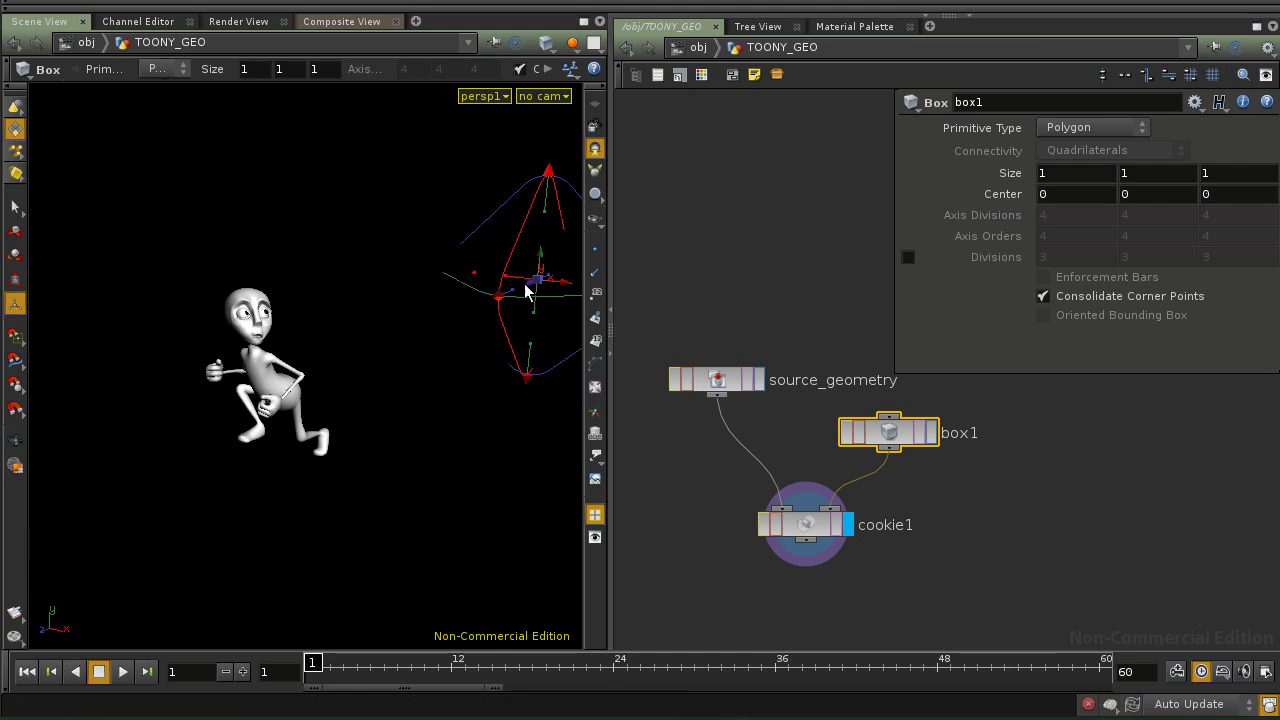
left_click_drag(528, 281, 274, 385)
key("ctrl+z")
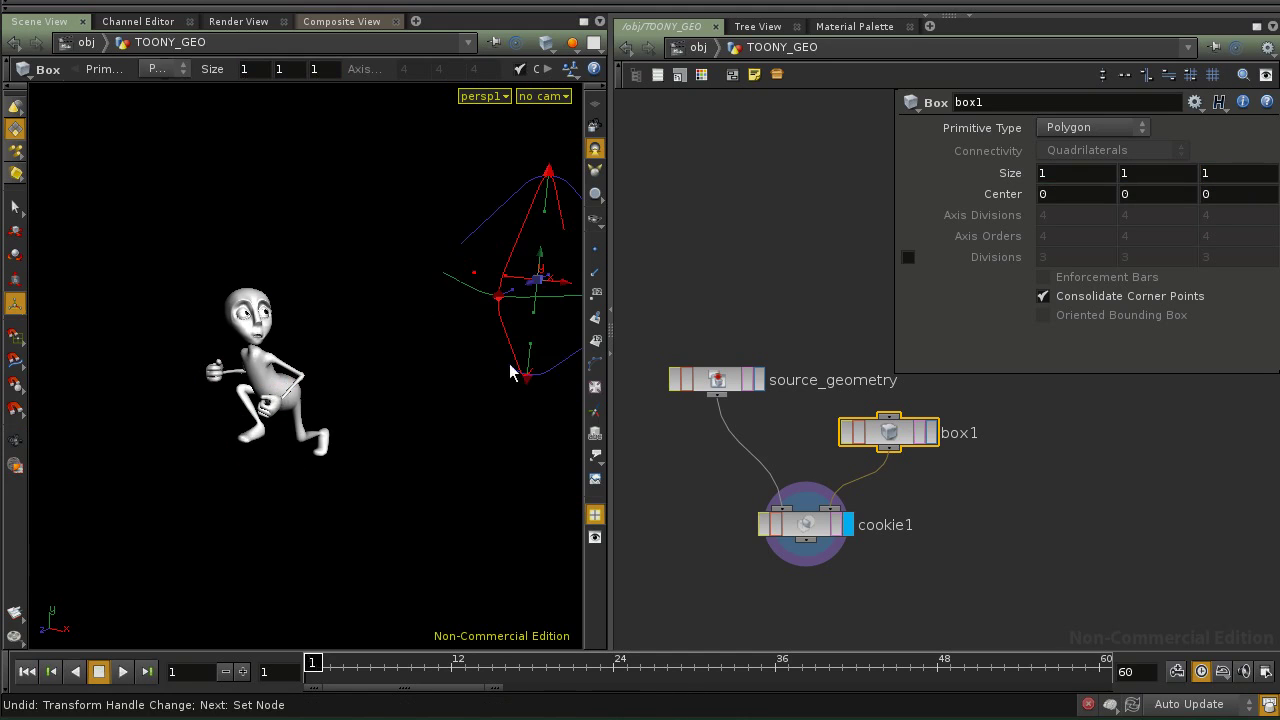
left_click_drag(490, 363, 469, 383, "alt")
right_click_drag(472, 385, 215, 395, "alt")
middle_click_drag(420, 417, 310, 446, "alt")
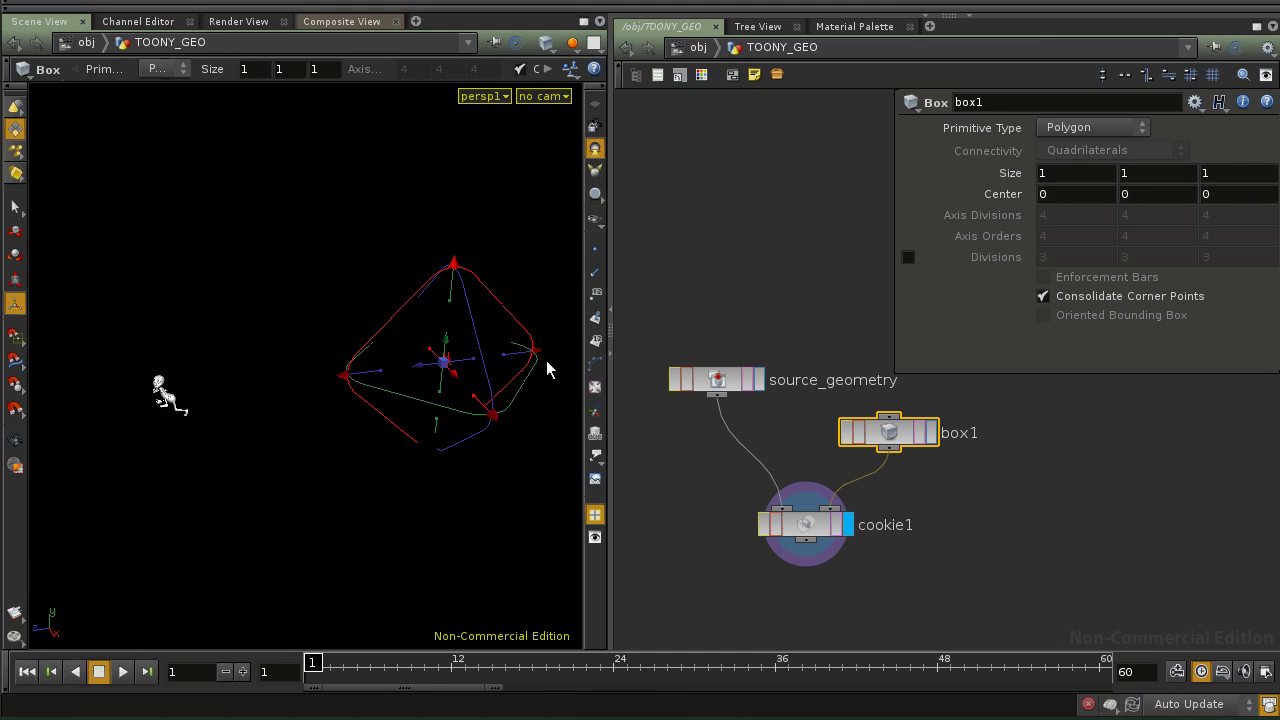
left_click_drag(490, 420, 671, 564)
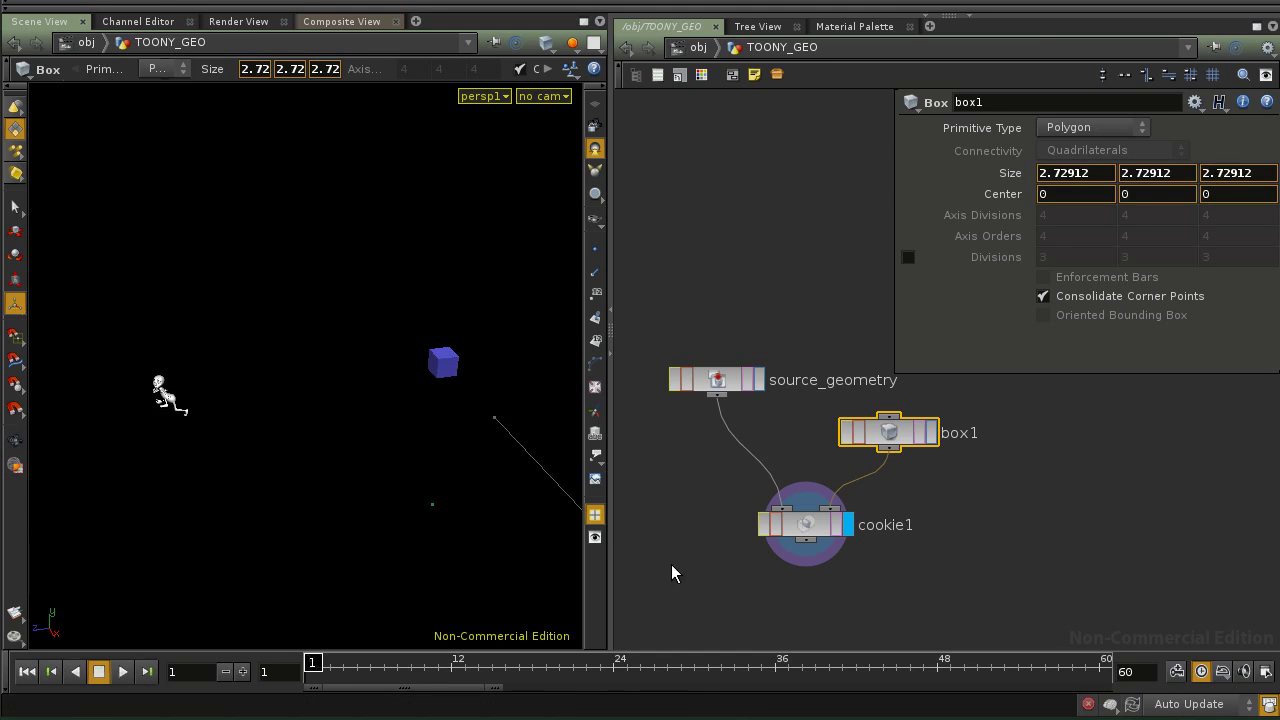
Move box1 over the character's torso, with its center at about 12.84, 8.79, 88.73.
left_click_drag(422, 364, 152, 406)
key("space+g")
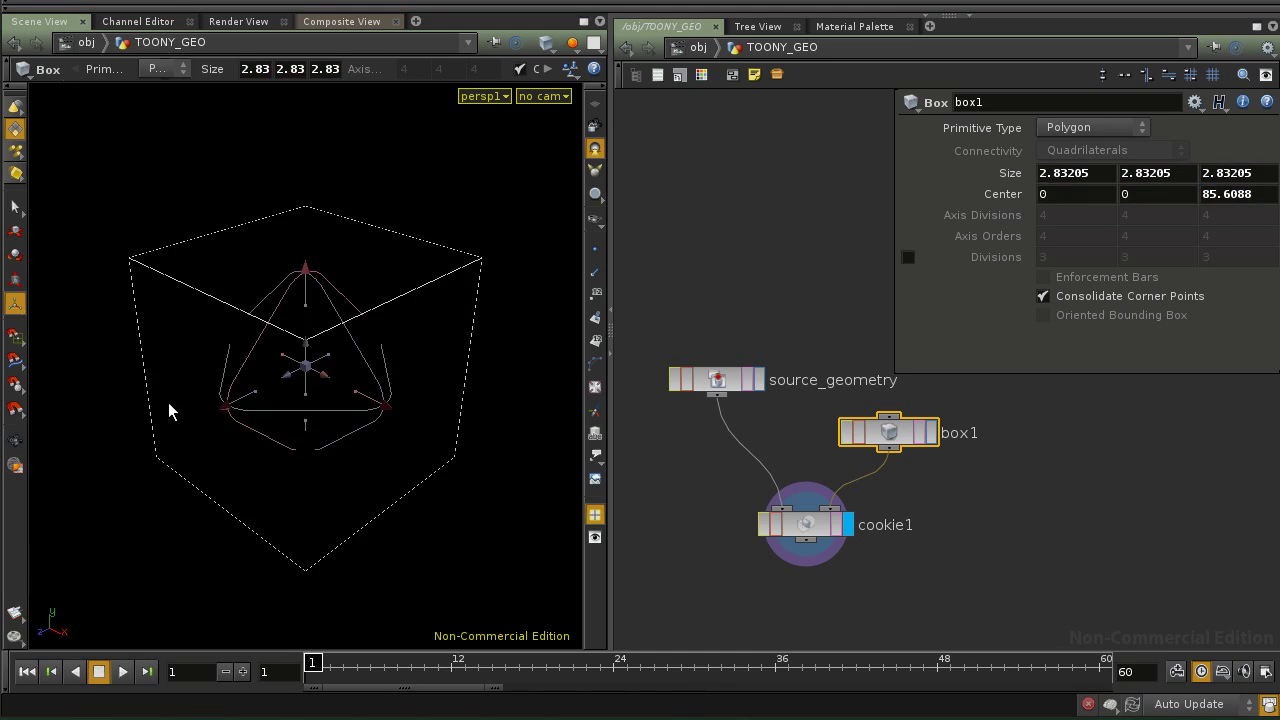
left_click_drag(337, 415, 335, 393, "alt")
right_click_drag(334, 393, 251, 426, "alt")
left_click_drag(251, 426, 440, 248, "alt")
left_click_drag(436, 310, 446, 362)
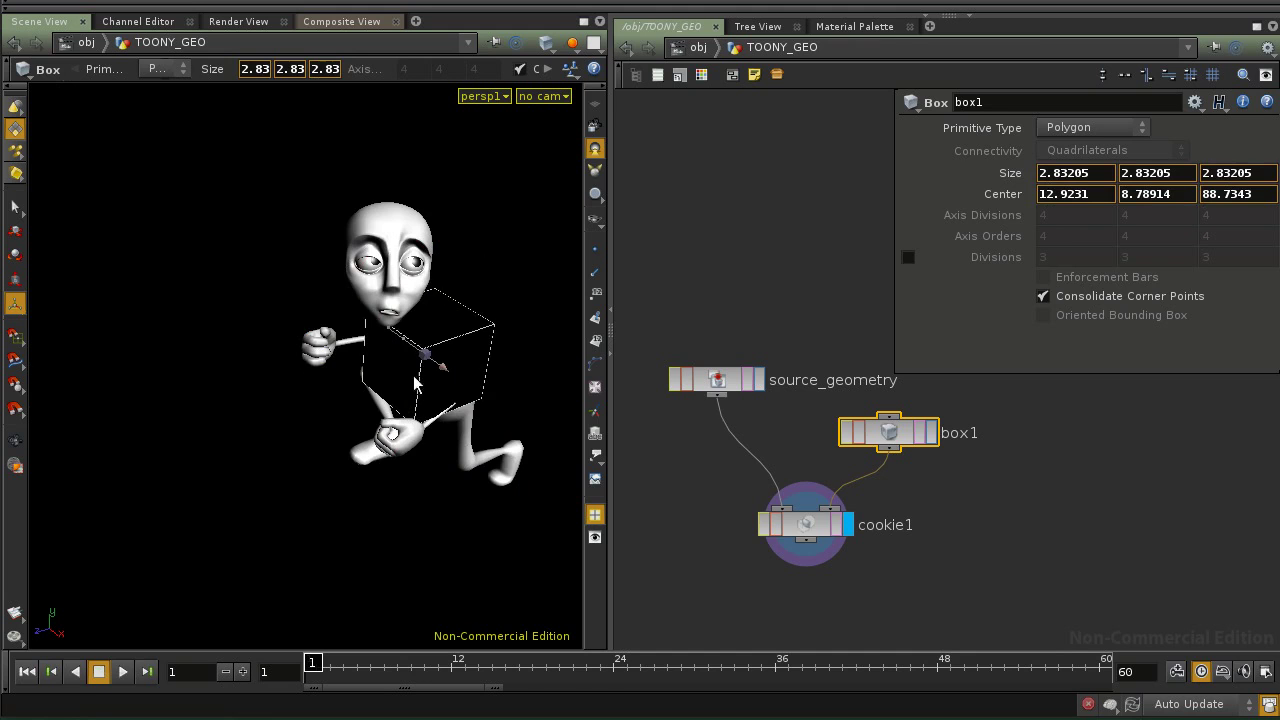
left_click_drag(317, 437, 334, 417, "alt")
middle_click_drag(446, 360, 294, 560, "alt")
left_click_drag(294, 560, 356, 531, "alt")
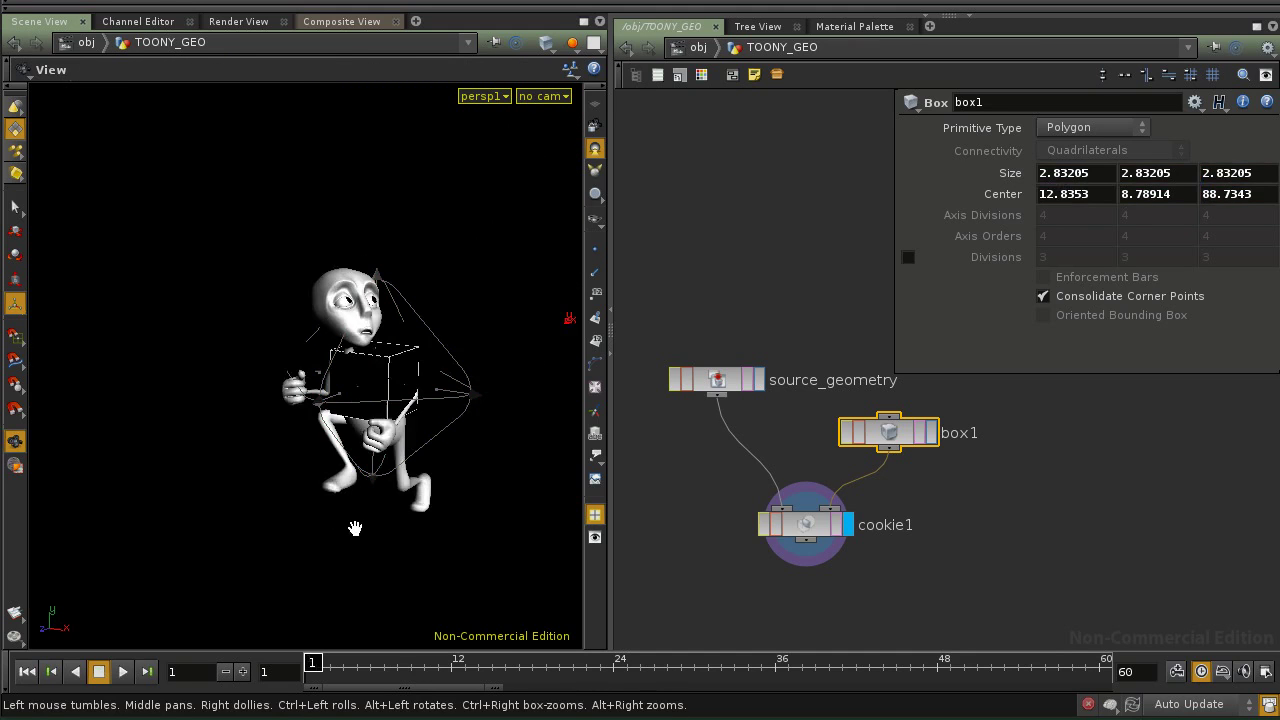
Compare the original character with the cookie1 result by displaying source_geometry briefly and returning the display to cookie1.
key("space+g")
left_click_drag(343, 486, 430, 440, "alt")
right_click_drag(430, 440, 346, 437, "alt")
left_click_drag(346, 437, 337, 502, "alt")
left_click(890, 437)
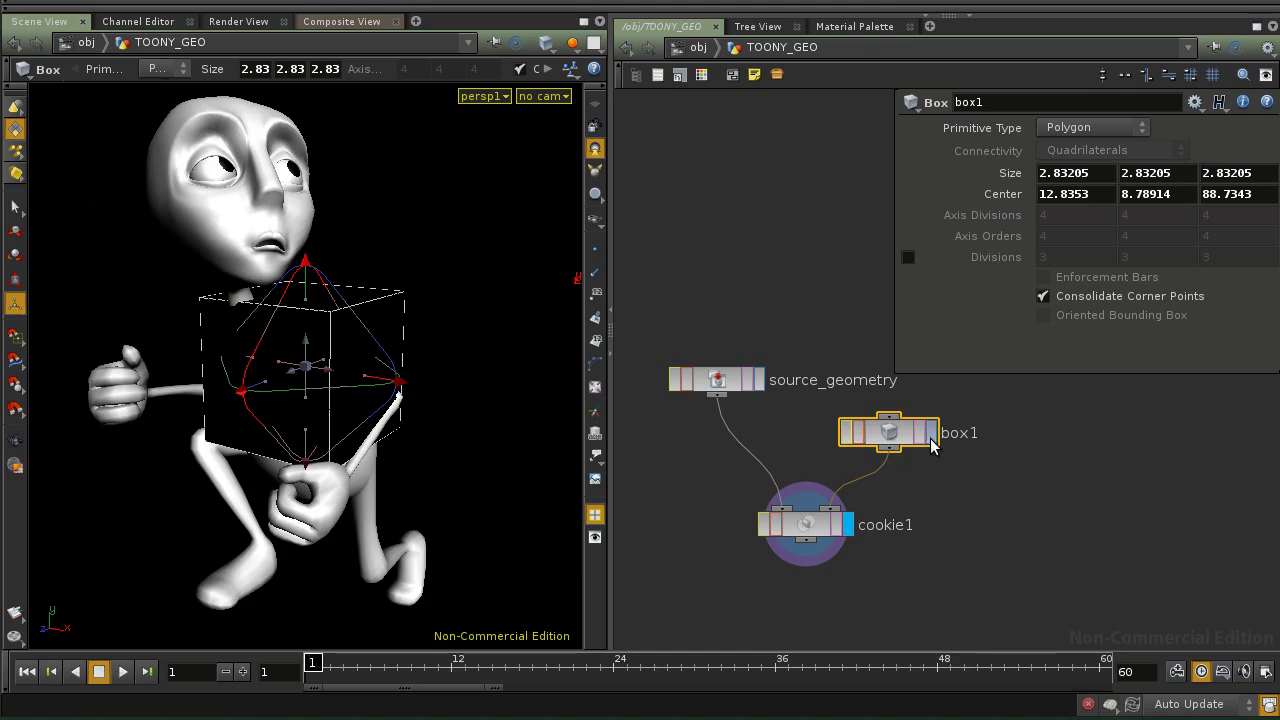
left_click(928, 436)
left_click(758, 380)
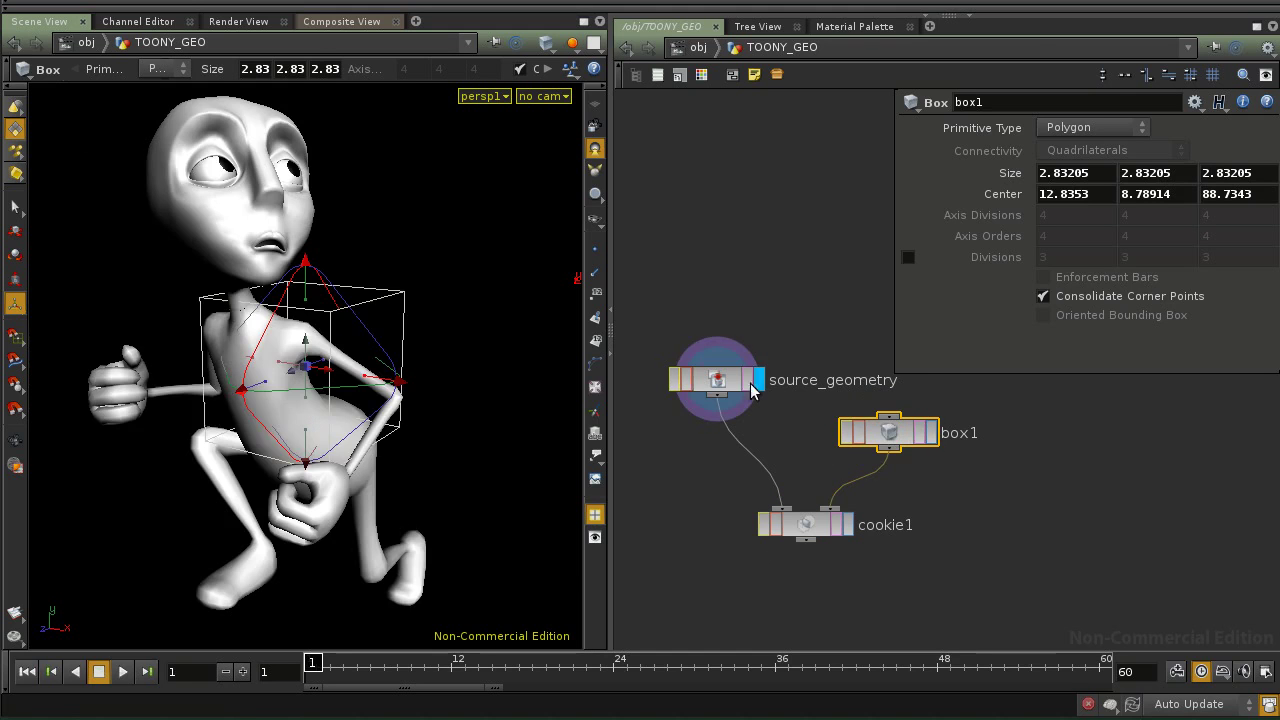
left_click(848, 524)
left_click(812, 524)
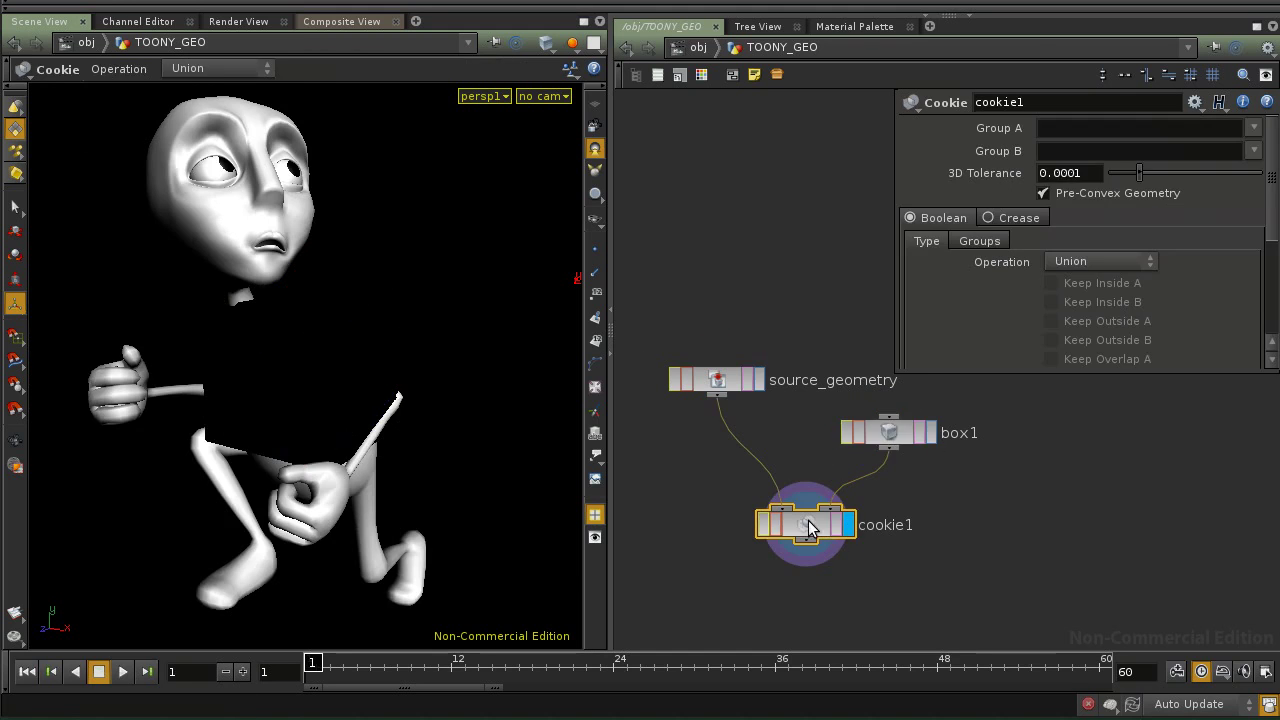
left_click_drag(340, 382, 288, 405, "alt")
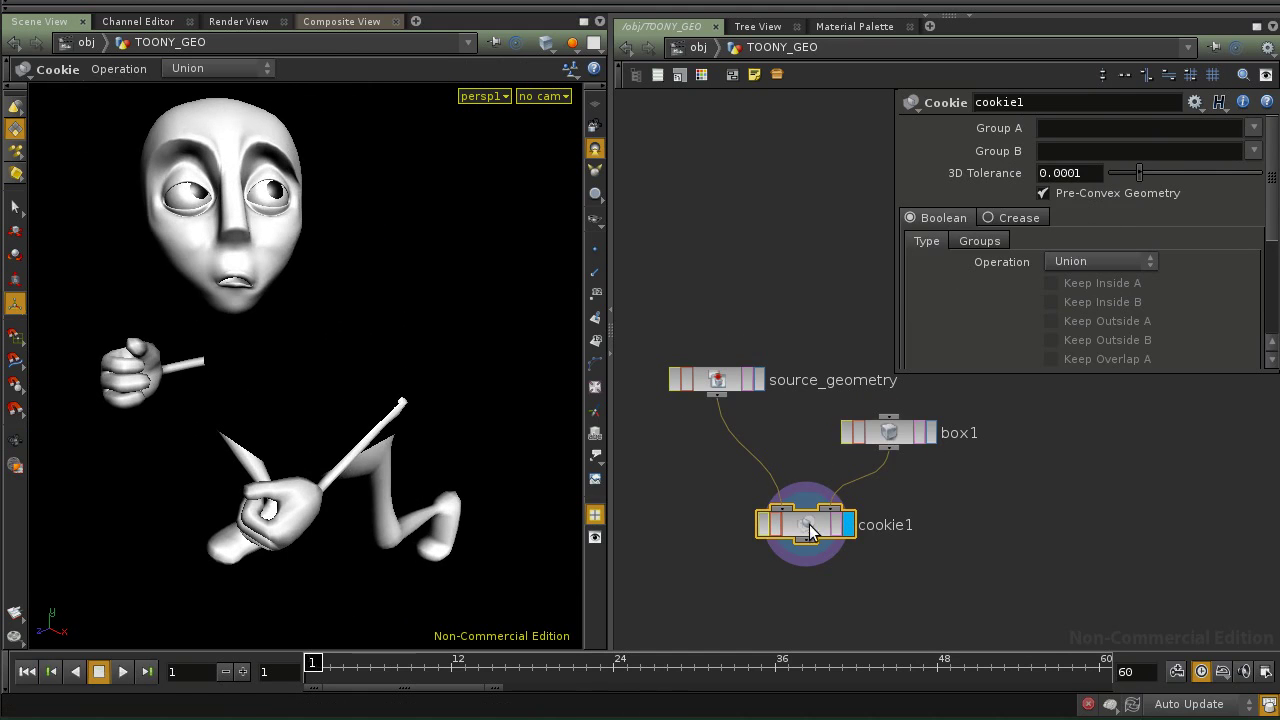
Reposition the cookie1 node and set box1's primitive type to Polygon Mesh.
left_click_drag(808, 527, 789, 551)
left_click(895, 435)
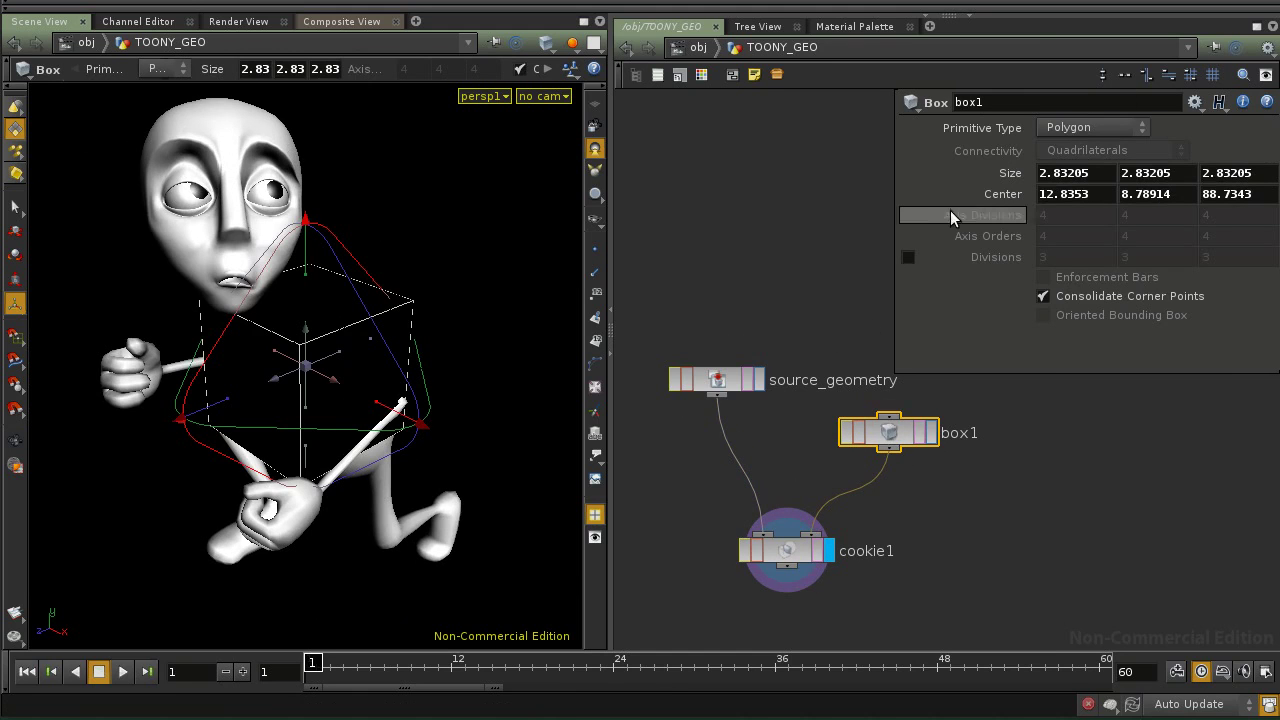
left_click(1065, 127)
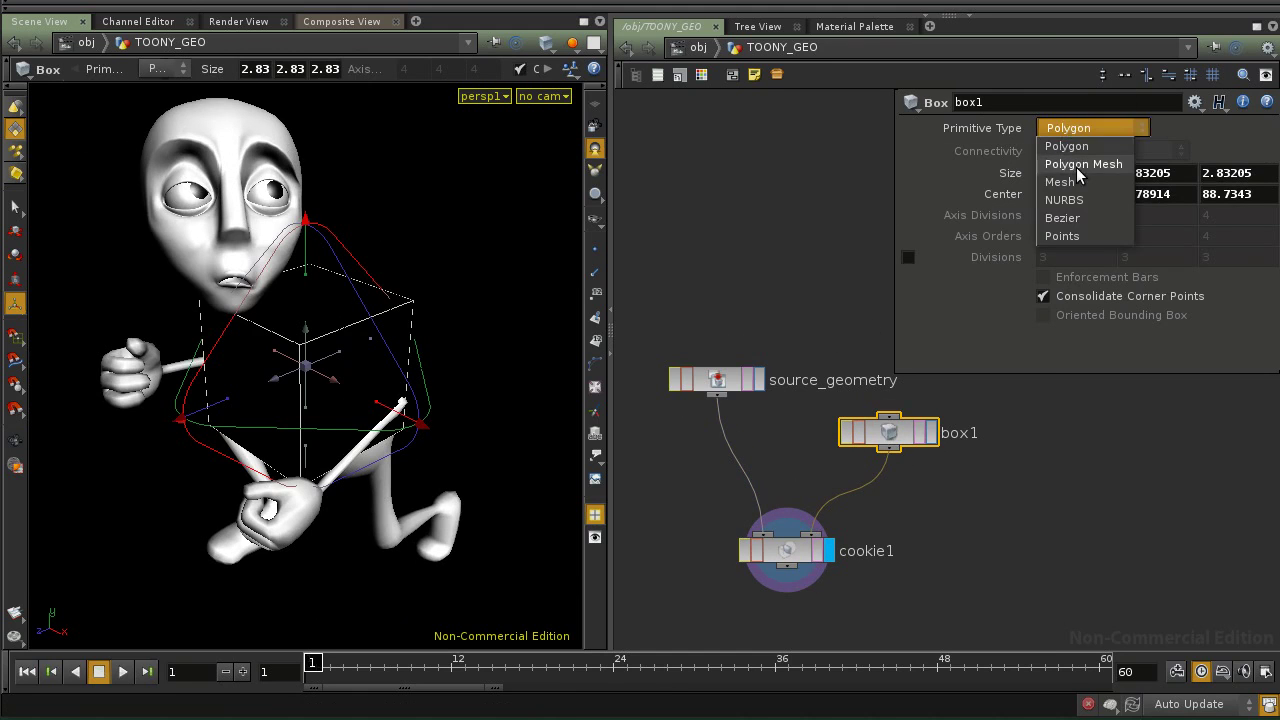
left_click(1080, 164)
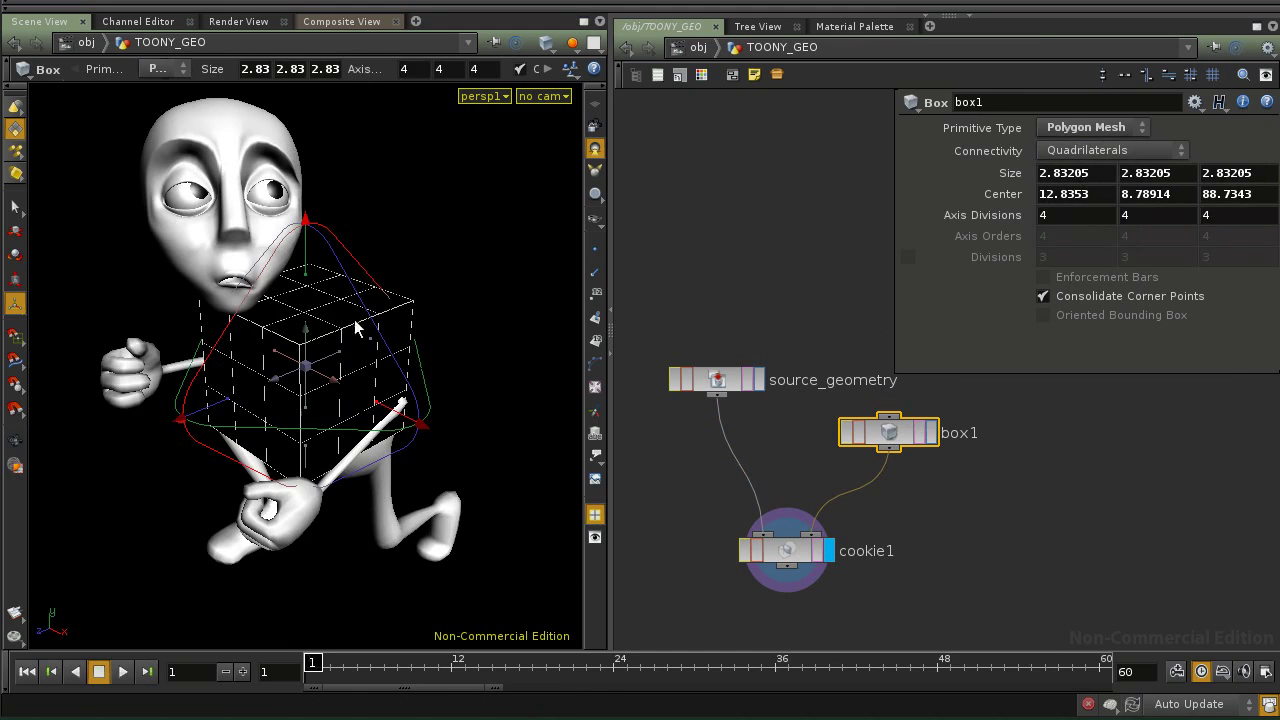
Set the Boolean operation of cookie1 to Intersect.
left_click(818, 555)
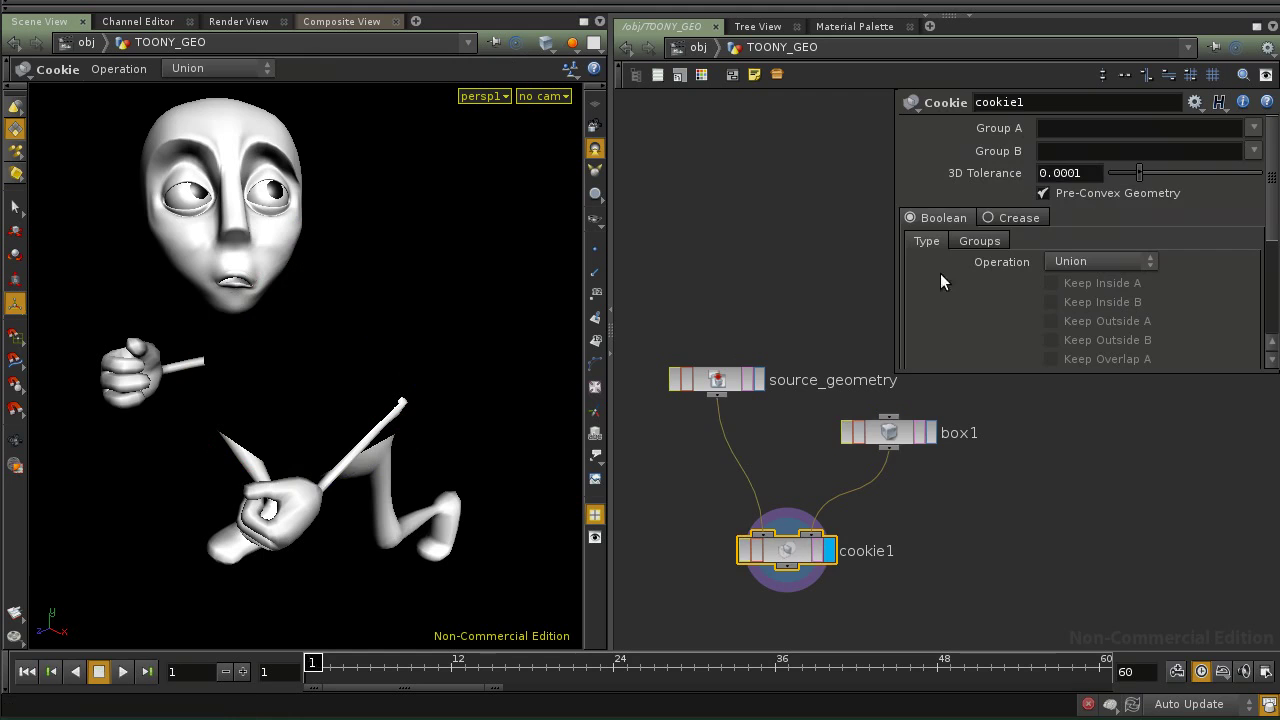
left_click(1086, 263)
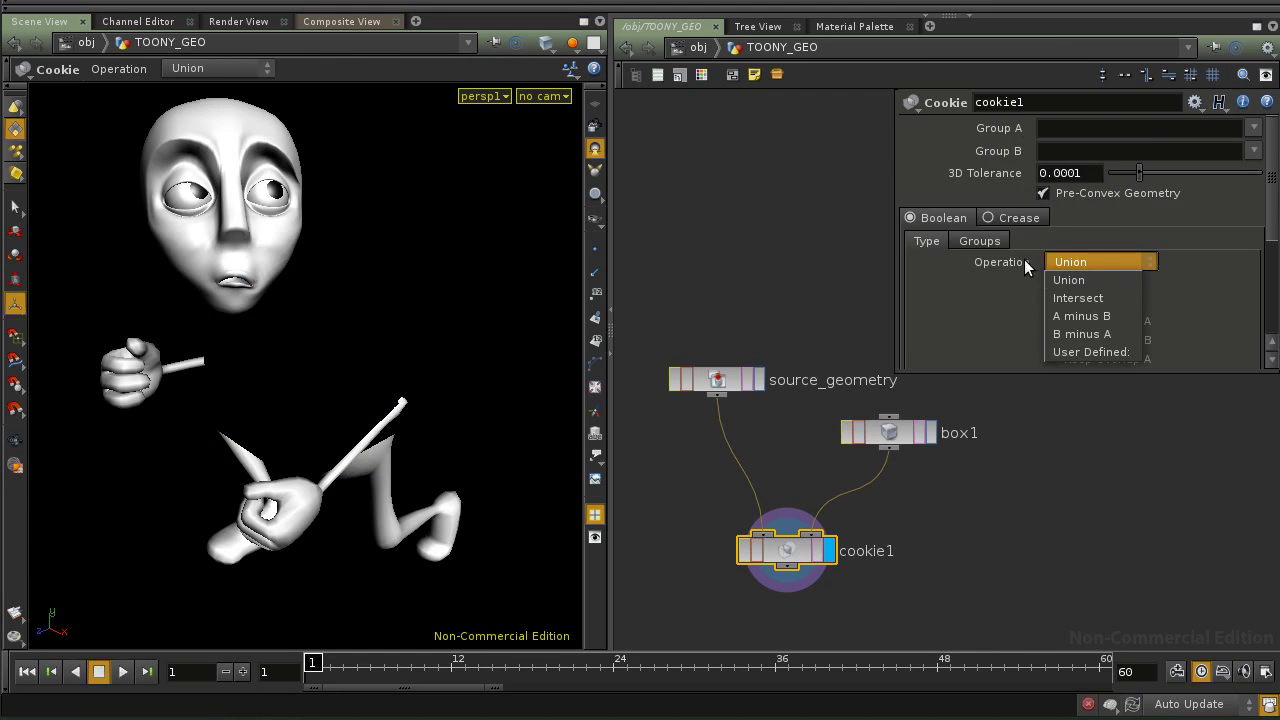
left_click(1120, 297)
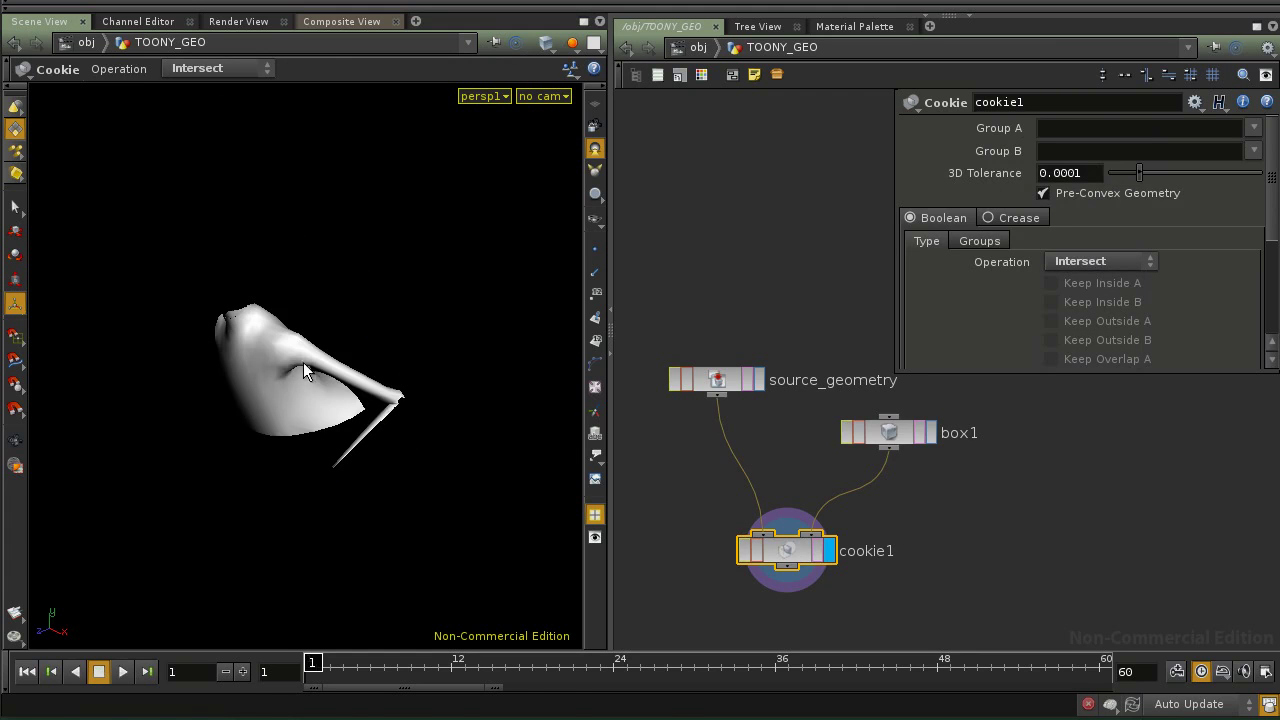
Set the viewport shading to Hidden Line Ghost and examine the intersected torso from several angles.
key("Escape")
left_click_drag(295, 368, 334, 266)
key("Return")
key("Escape")
left_click_drag(360, 330, 316, 307)
key("Return")
left_click(545, 45)
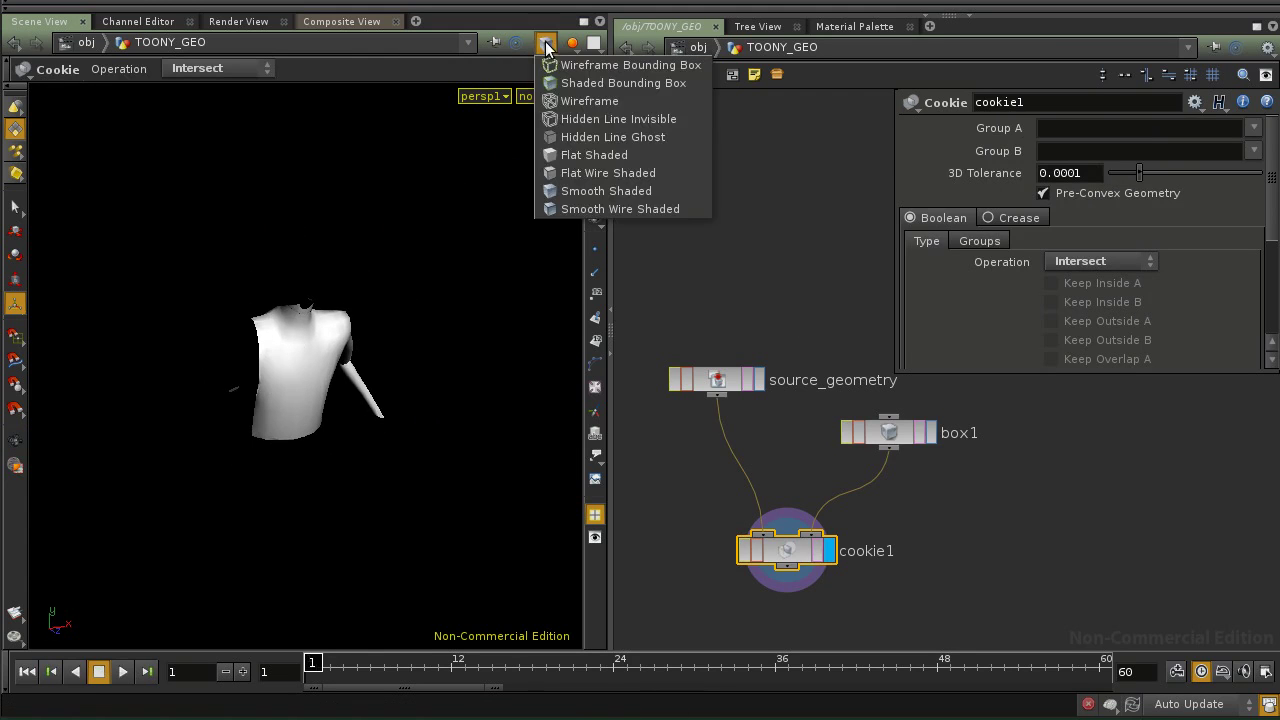
left_click(600, 137)
key("space")
left_click_drag(272, 354, 250, 390)
left_click(546, 44)
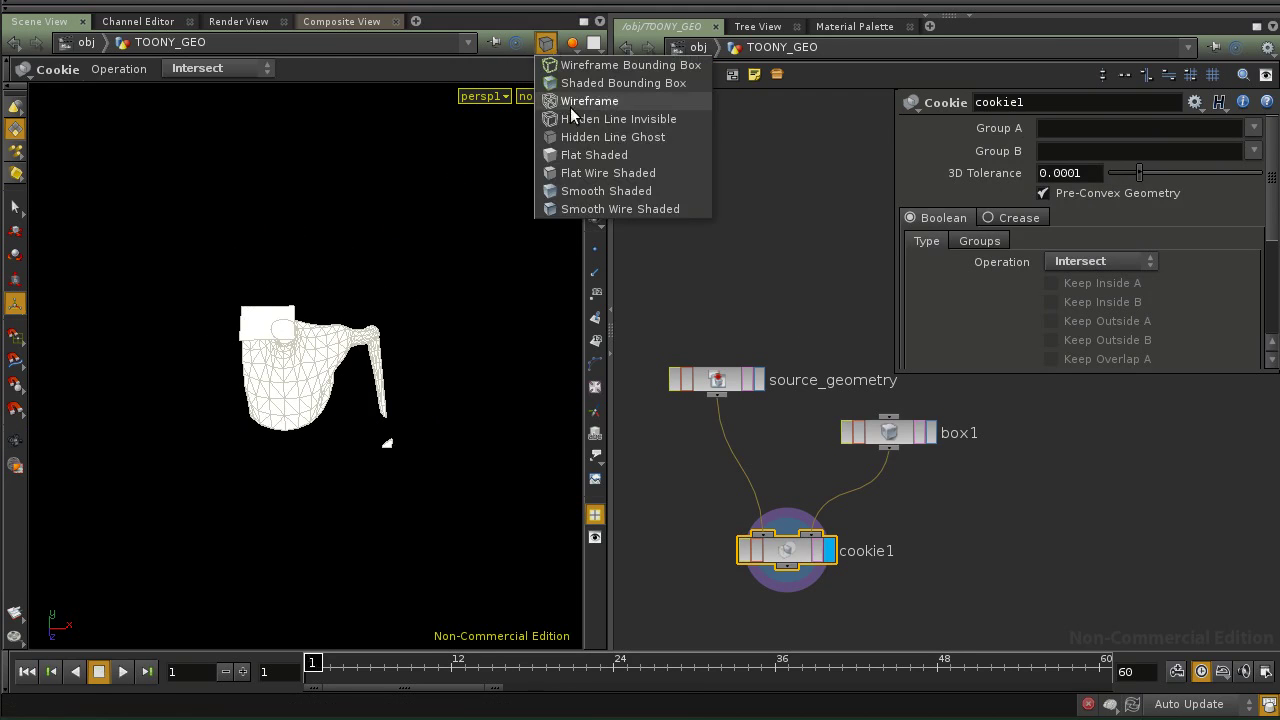
left_click(580, 141)
mouse_move(363, 297)
left_mouse_down()
mouse_move(391, 331)
mouse_move(345, 392)
mouse_move(331, 352)
mouse_move(260, 376)
mouse_move(286, 380)
mouse_move(250, 292)
mouse_move(276, 291)
left_mouse_up()
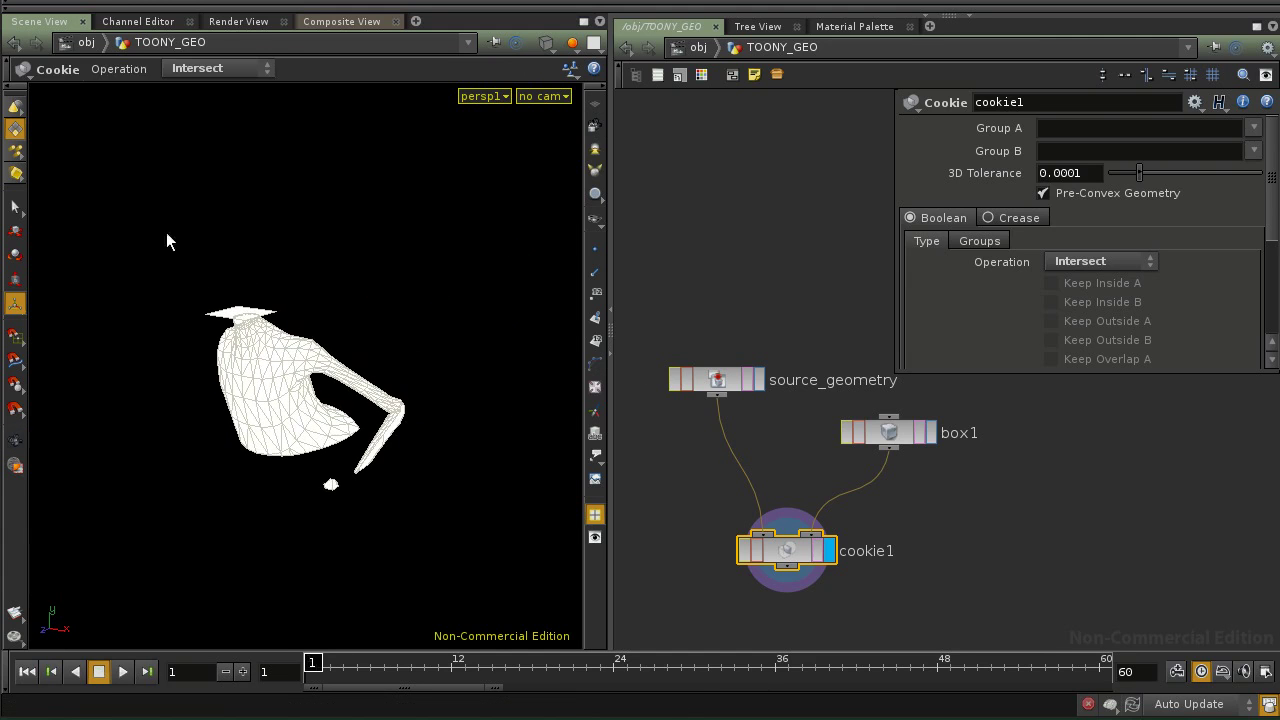
Shift box1 along the X axis over the torso, with its center X at about 12.95.
left_click(870, 440)
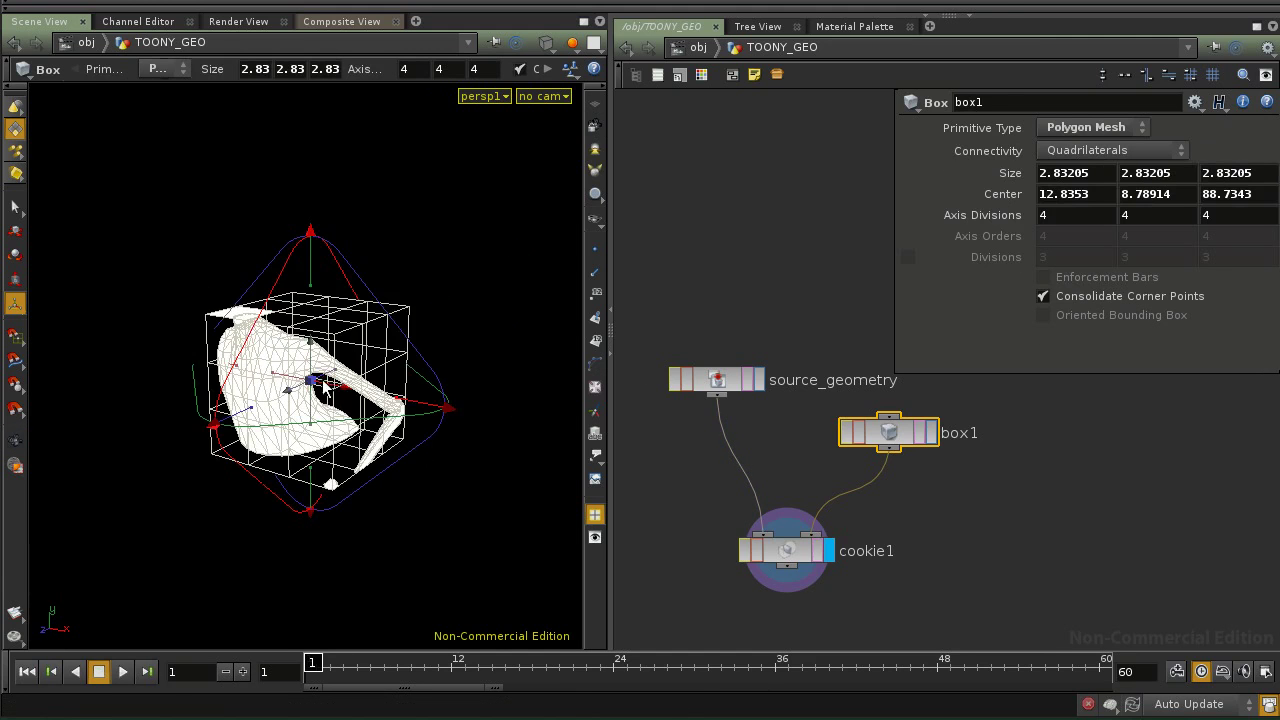
left_click_drag(343, 392, 352, 443)
mouse_move(360, 399)
left_mouse_down()
mouse_move(322, 408)
mouse_move(369, 403)
left_mouse_up()
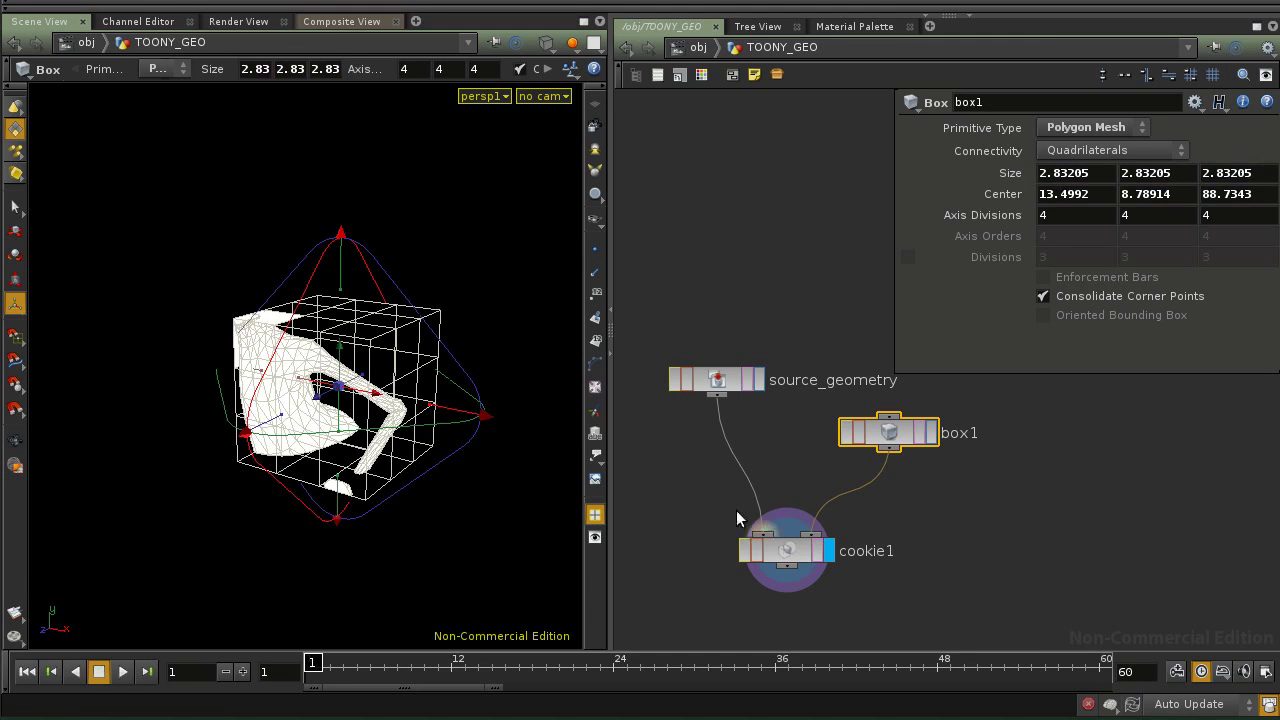
left_click(700, 497)
left_click_drag(272, 383, 344, 399, "alt")
left_click_drag(290, 412, 381, 419, "alt")
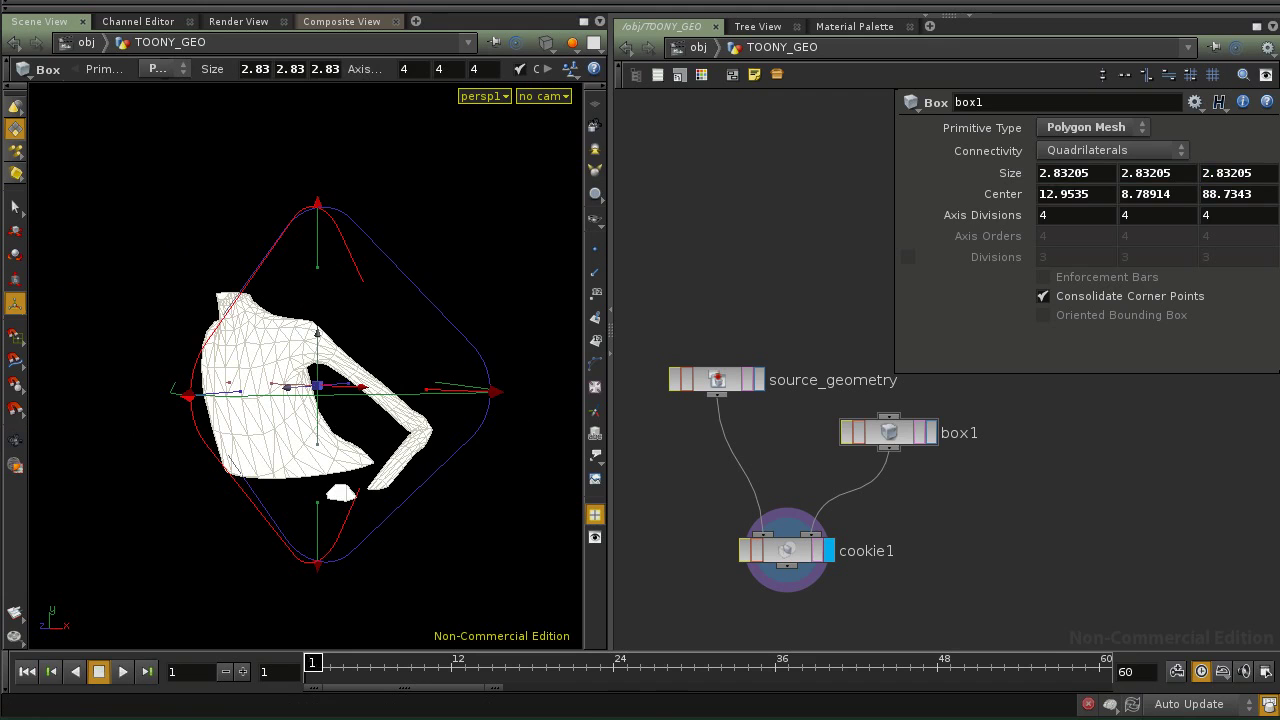
key("s")
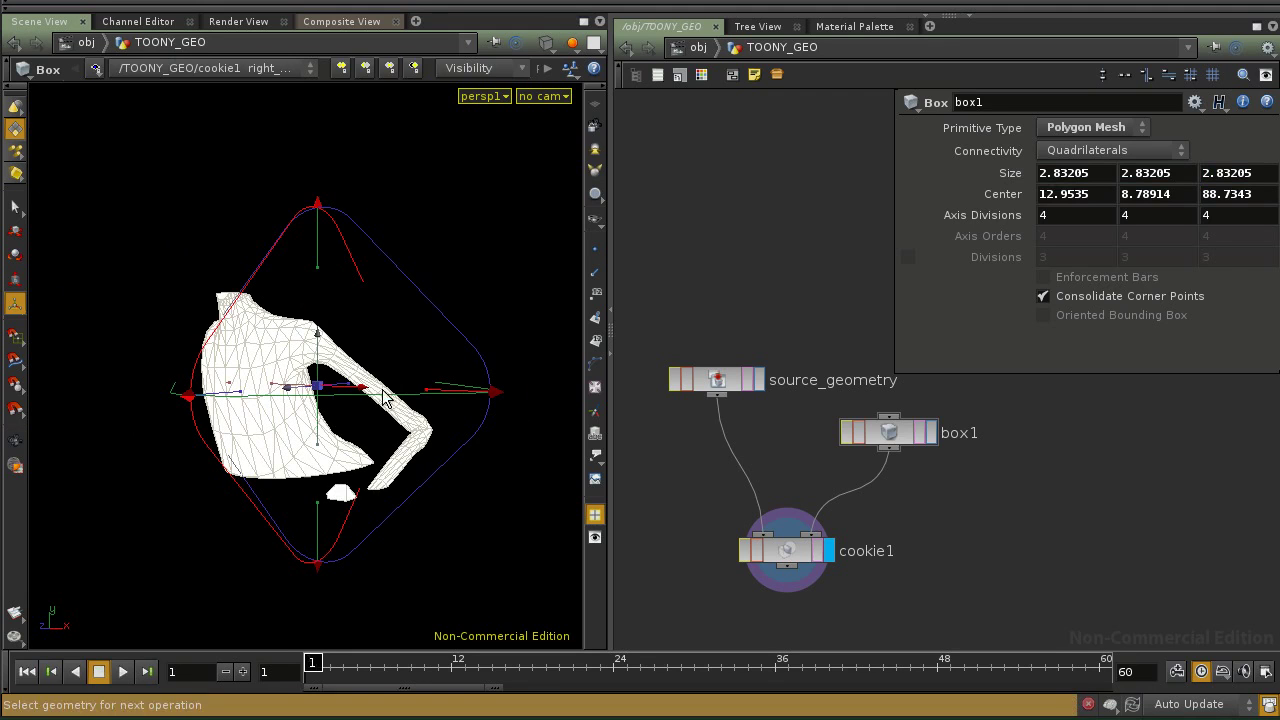
left_click(388, 421)
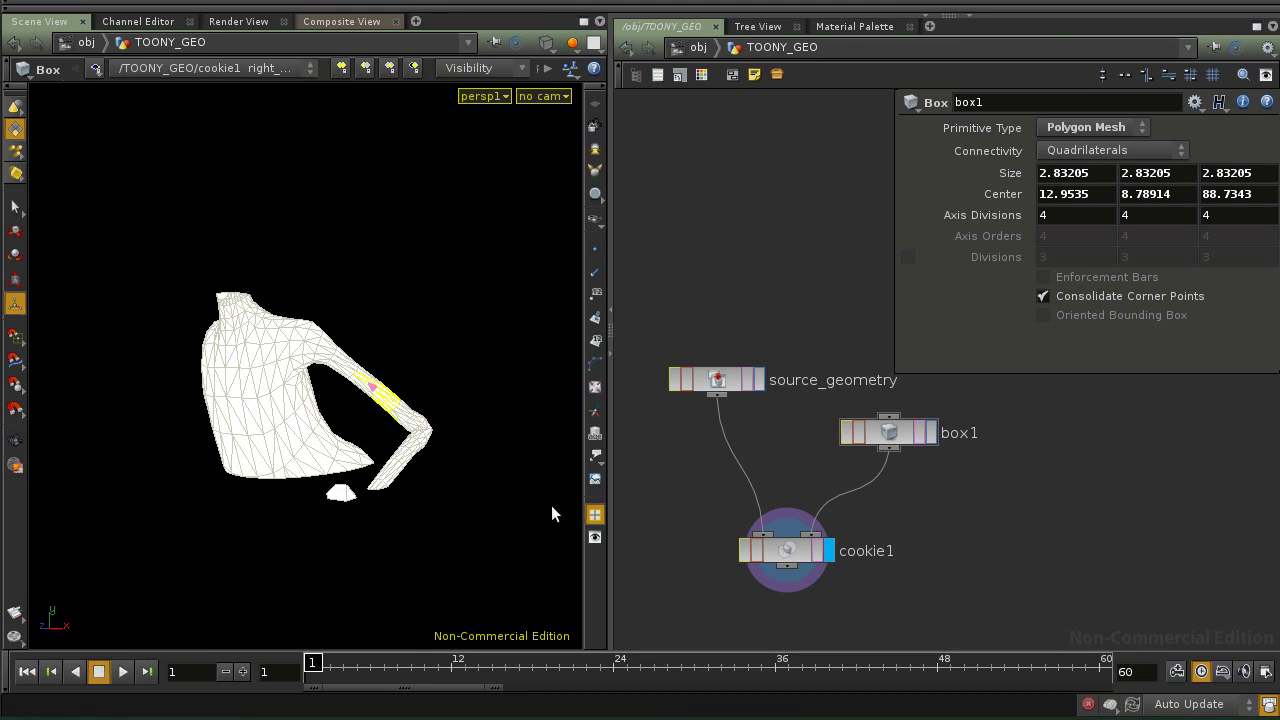
left_click(390, 318)
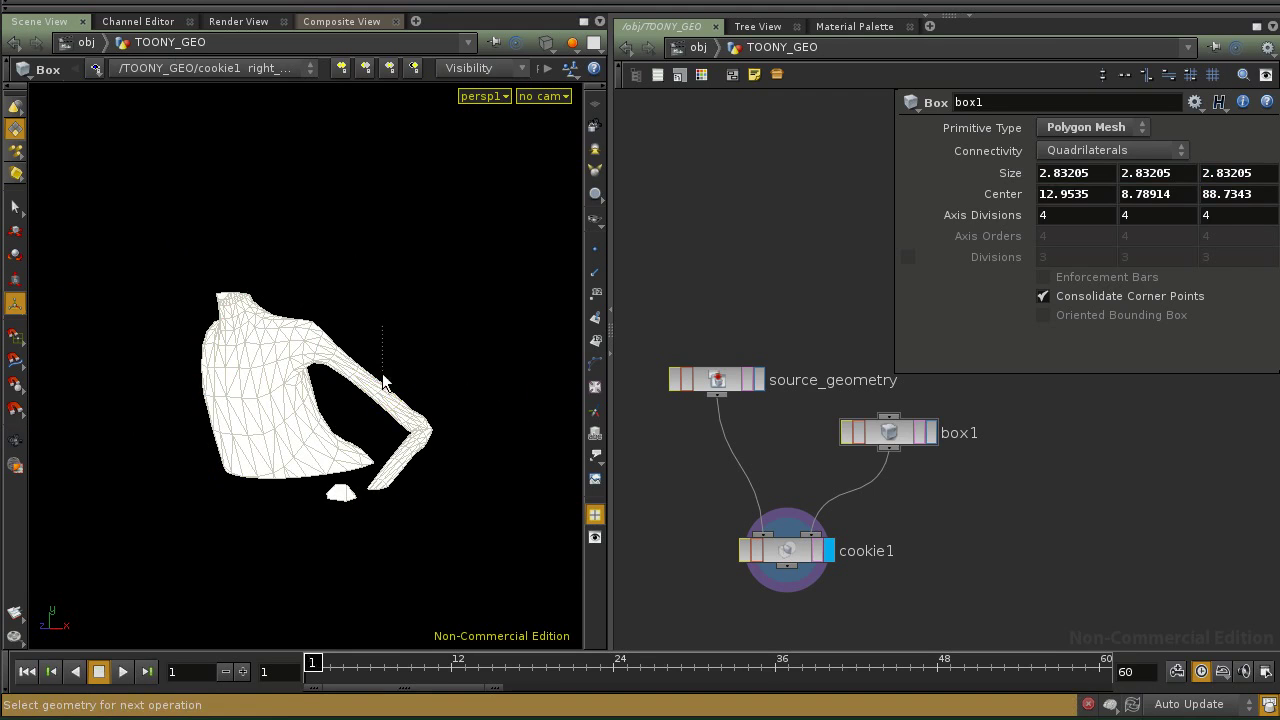
Replace box1 with a Sphere node and connect it to the second input of cookie1.
left_click(889, 431)
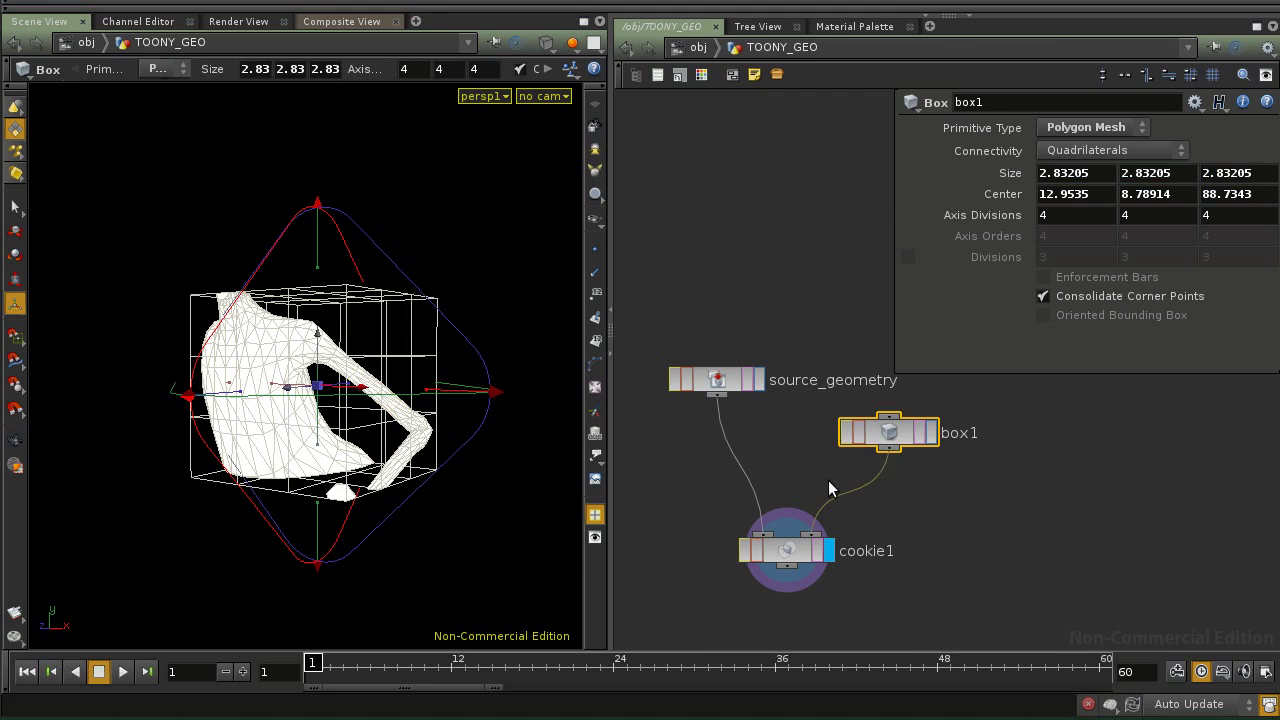
key("Delete")
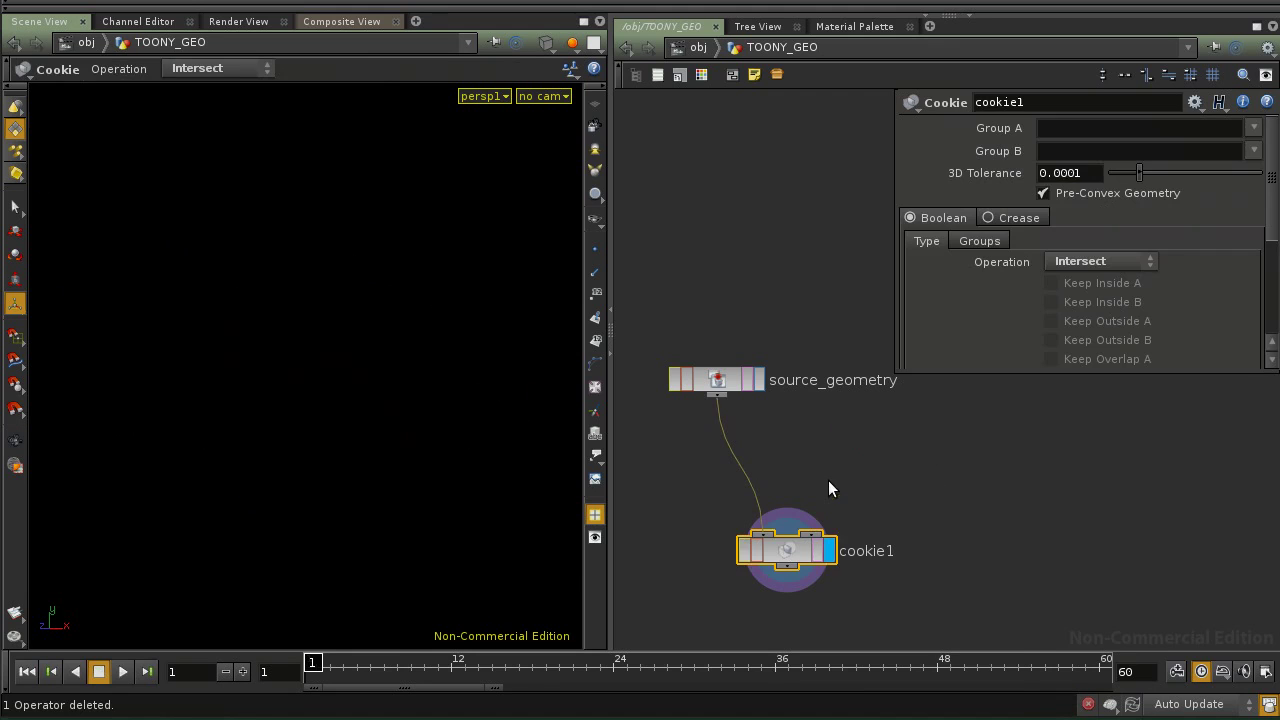
key("Tab")
type("Sphere")
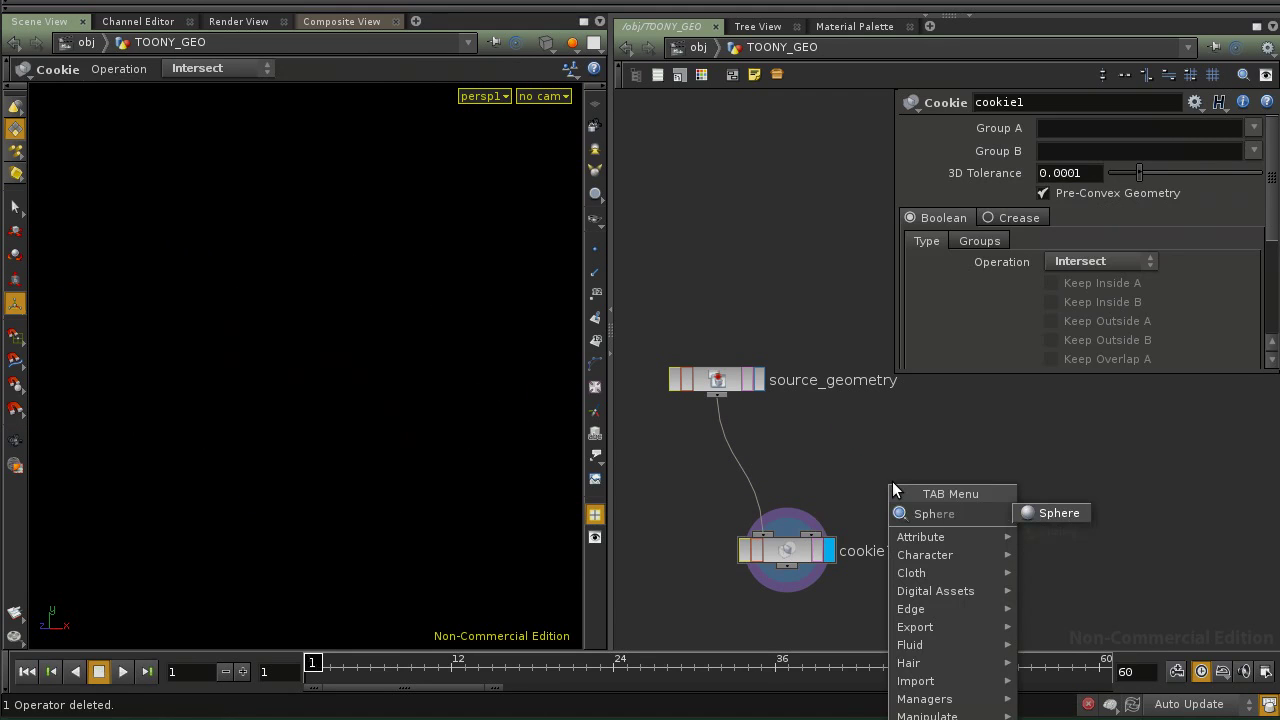
left_click(1053, 513)
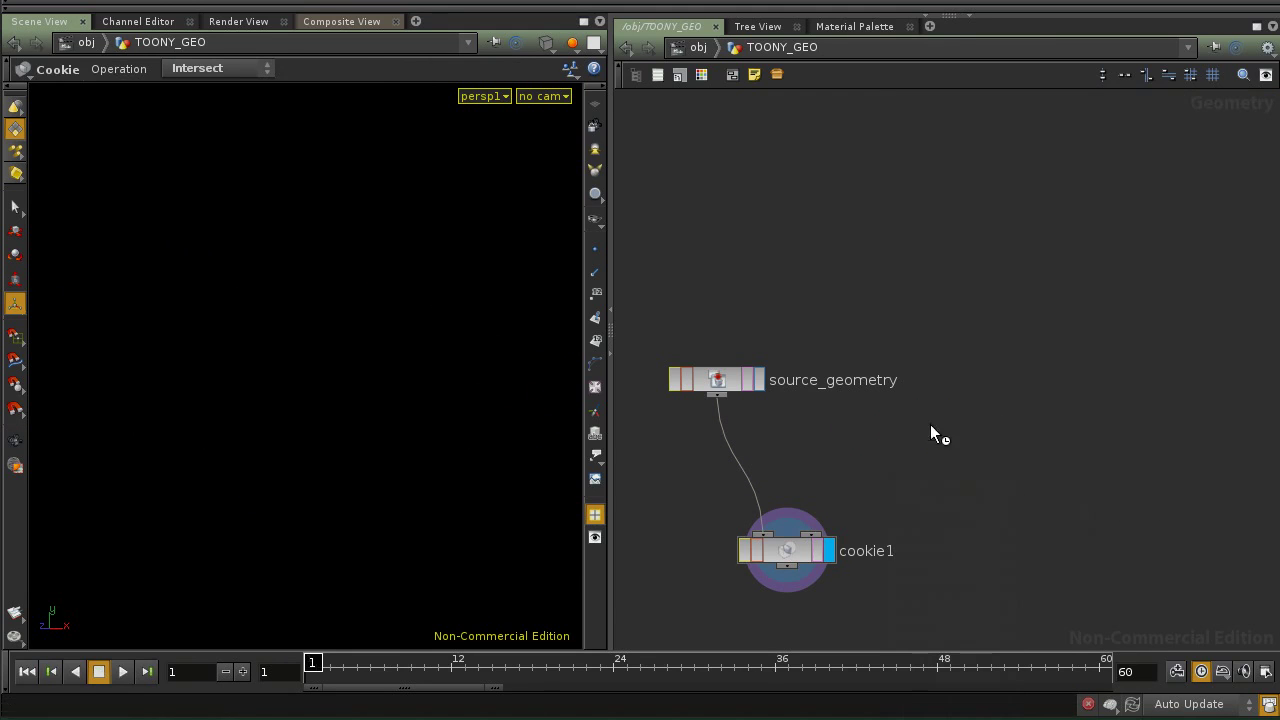
left_click(930, 424)
left_click_drag(931, 439, 865, 493)
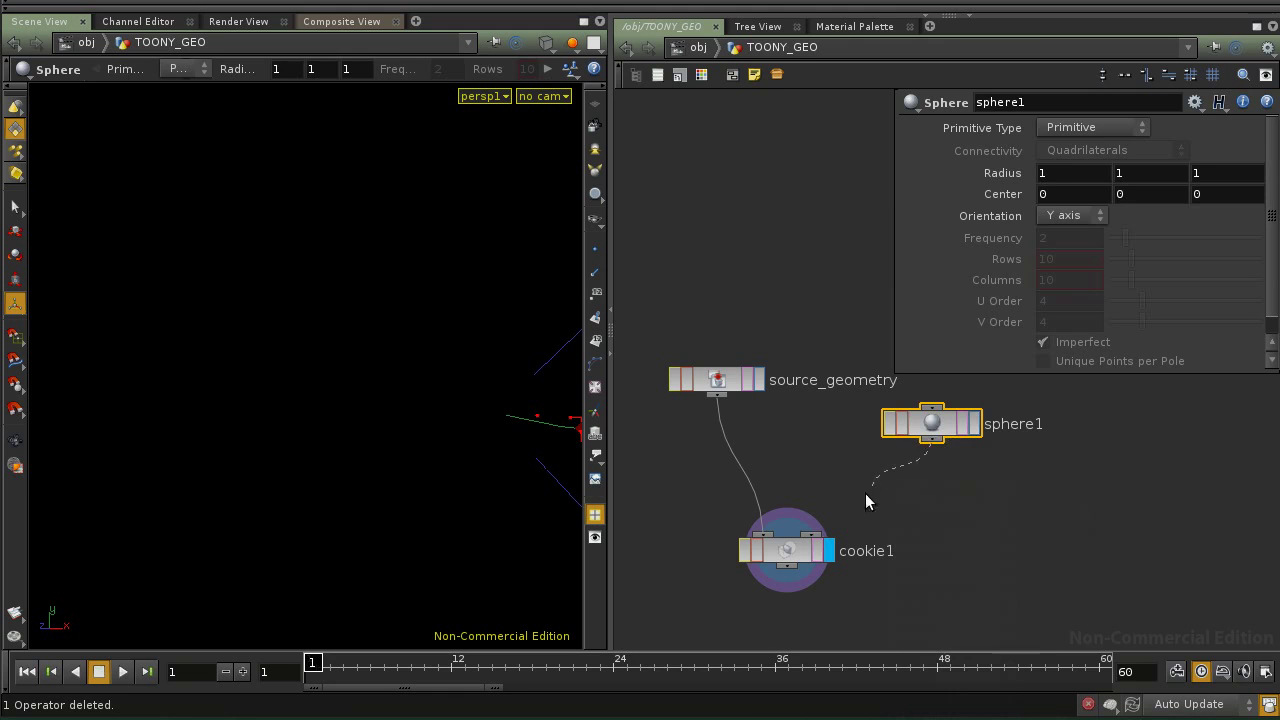
left_click(797, 555)
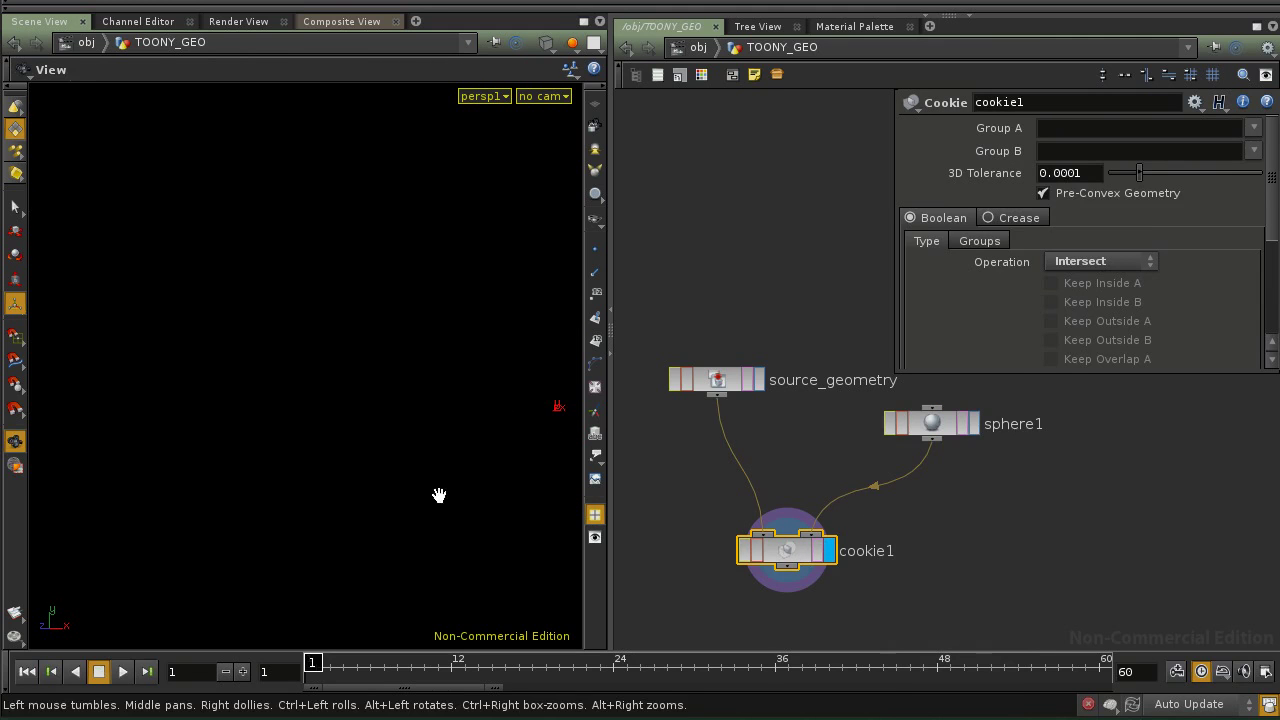
Show source_geometry as a template and increase sphere1's radius uniformly to 12.
key("Return")
left_click(745, 386)
right_click_drag(330, 400, 295, 477, "alt")
left_click_drag(295, 477, 422, 482, "alt")
left_click(938, 425)
middle_click(1003, 168)
middle_click_drag(1064, 126, 998, 168)
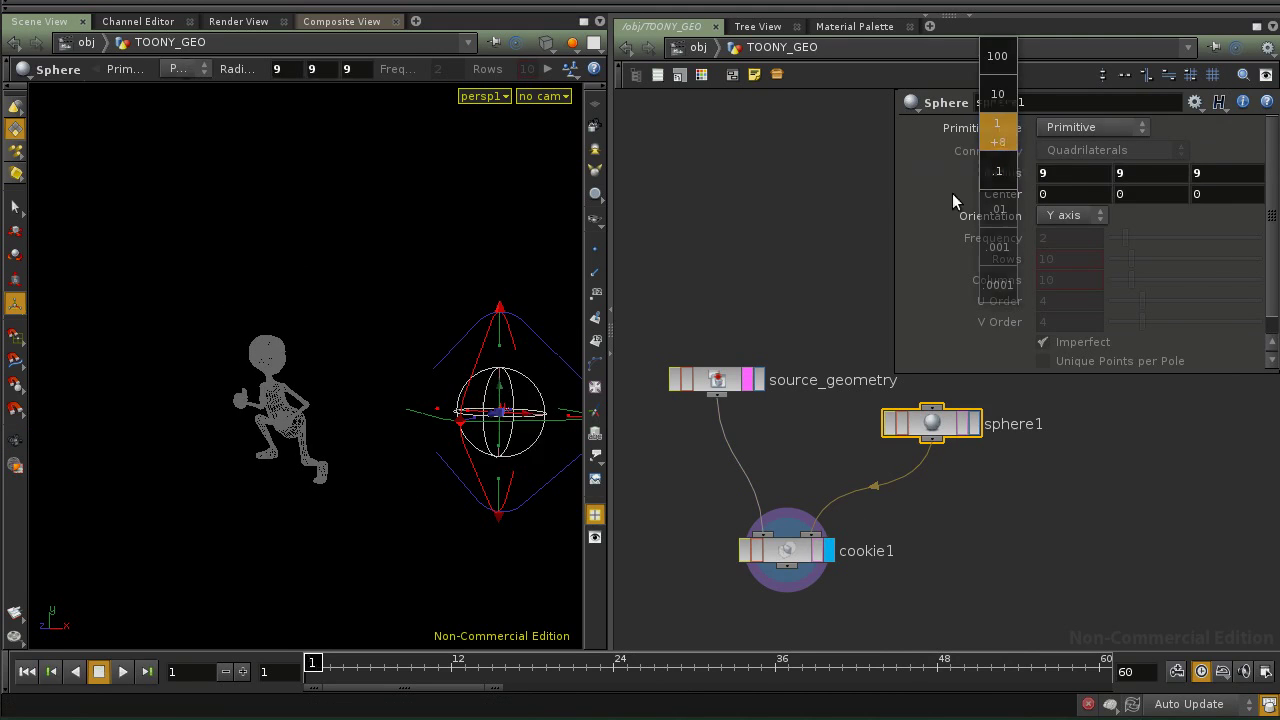
Move sphere1 onto the templated character, with its center at about X 9.38 and Z 78.95.
left_click_drag(474, 451, 351, 491, "alt")
key("Return")
left_click_drag(281, 442, 249, 447)
key("ctrl+z")
left_click_drag(468, 437, 401, 492, "alt")
left_click_drag(523, 335, 205, 425)
Set the primitive type of sphere1 to Polygon.
left_click(1071, 126)
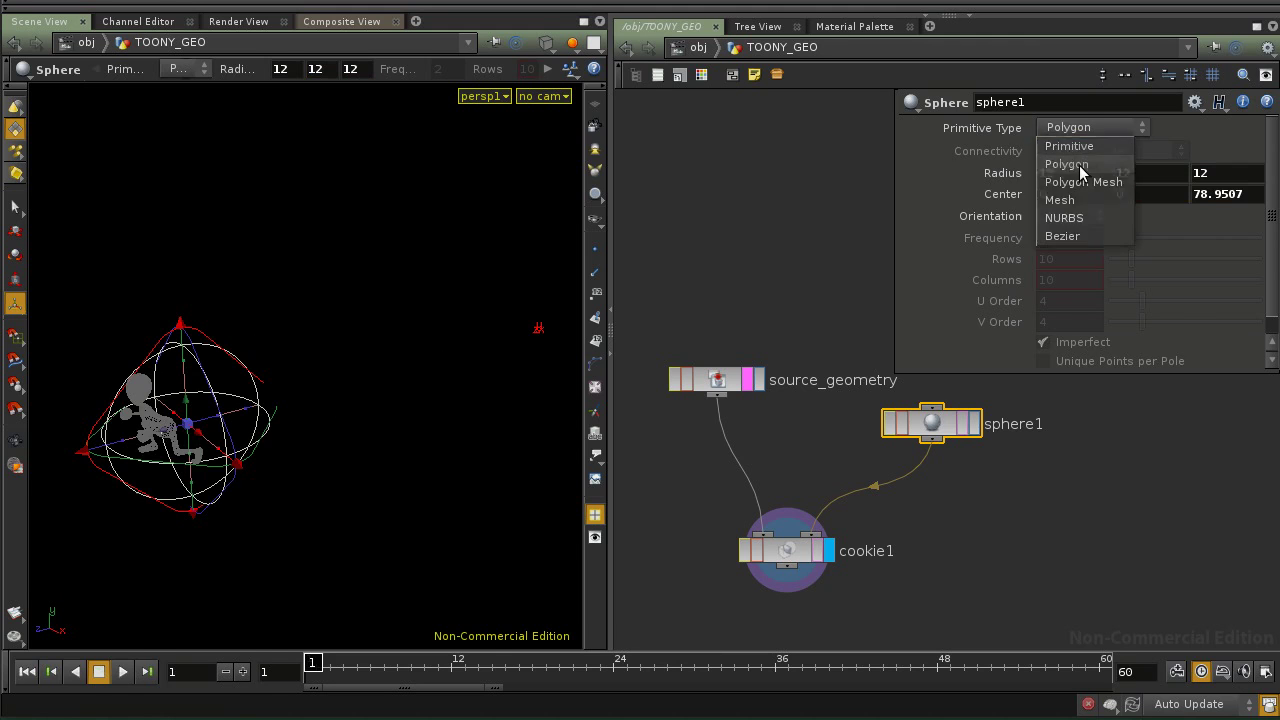
left_click(1082, 163)
right_click_drag(131, 497, 263, 503, "alt")
middle_click_drag(335, 467, 450, 434, "alt")
right_click_drag(308, 451, 475, 468, "alt")
Turn off the template display of source_geometry and set cookie1's Boolean operation to A minus B.
left_click(776, 549)
middle_click_drag(224, 490, 351, 427, "alt")
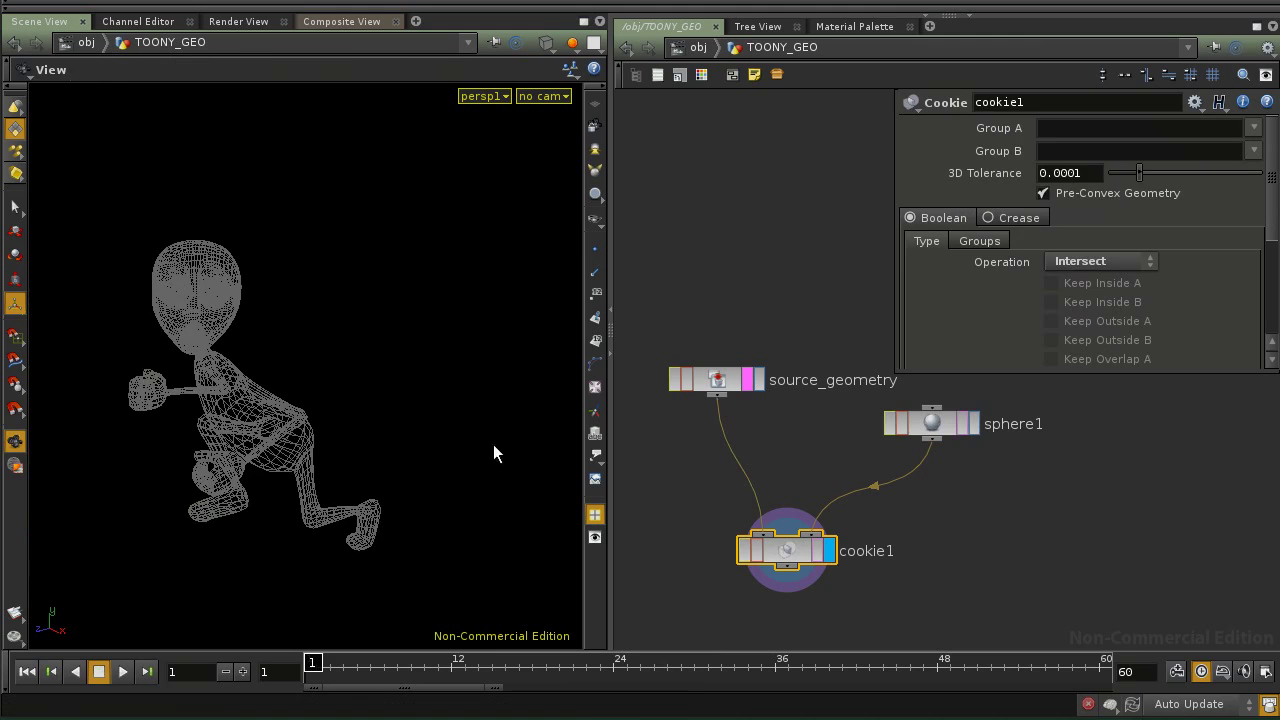
left_click(747, 381)
left_click_drag(797, 581, 795, 583)
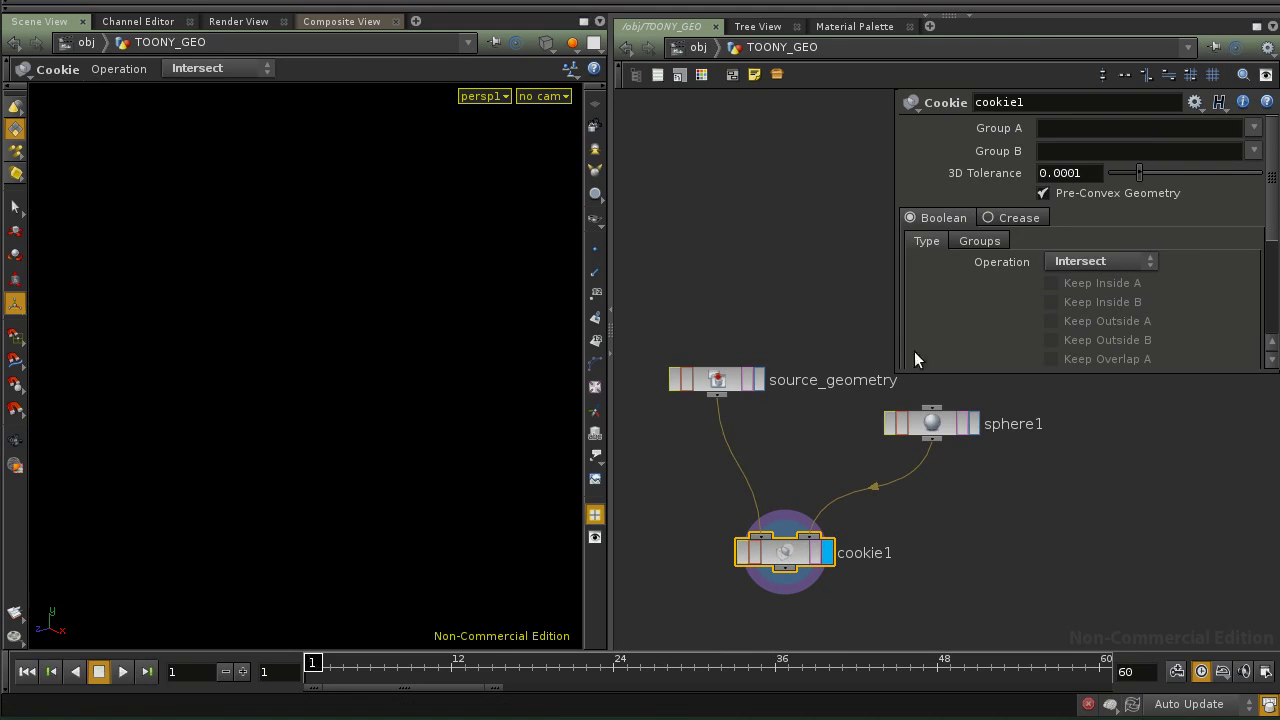
left_click(1090, 261)
left_click(1085, 316)
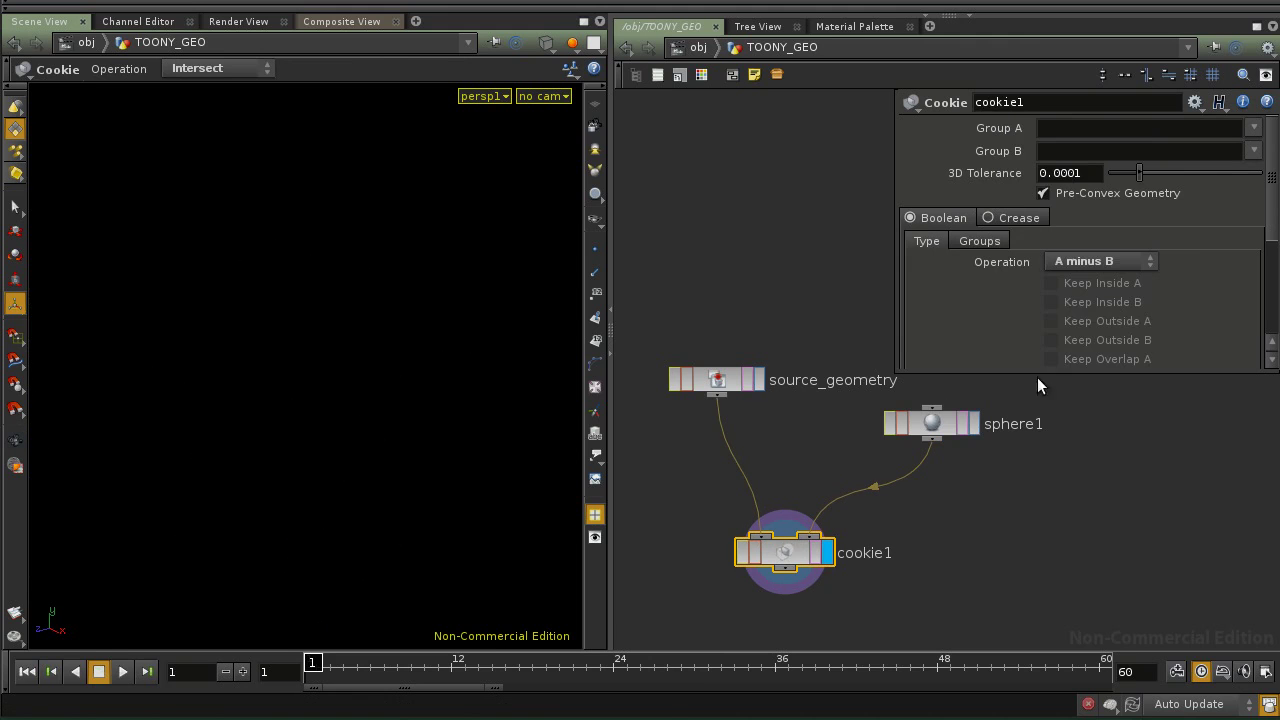
Show sphere1 as a template over the cookie1 result and make it the node being edited.
left_click(963, 424)
right_click_drag(481, 430, 363, 420, "alt")
left_click_drag(363, 420, 297, 397, "alt")
right_click_drag(297, 397, 240, 398, "alt")
middle_click_drag(240, 398, 345, 400, "alt")
left_click(915, 424)
mouse_move(340, 437)
left_mouse_down()
mouse_move(422, 431)
mouse_move(308, 452)
mouse_move(345, 446)
left_mouse_up()
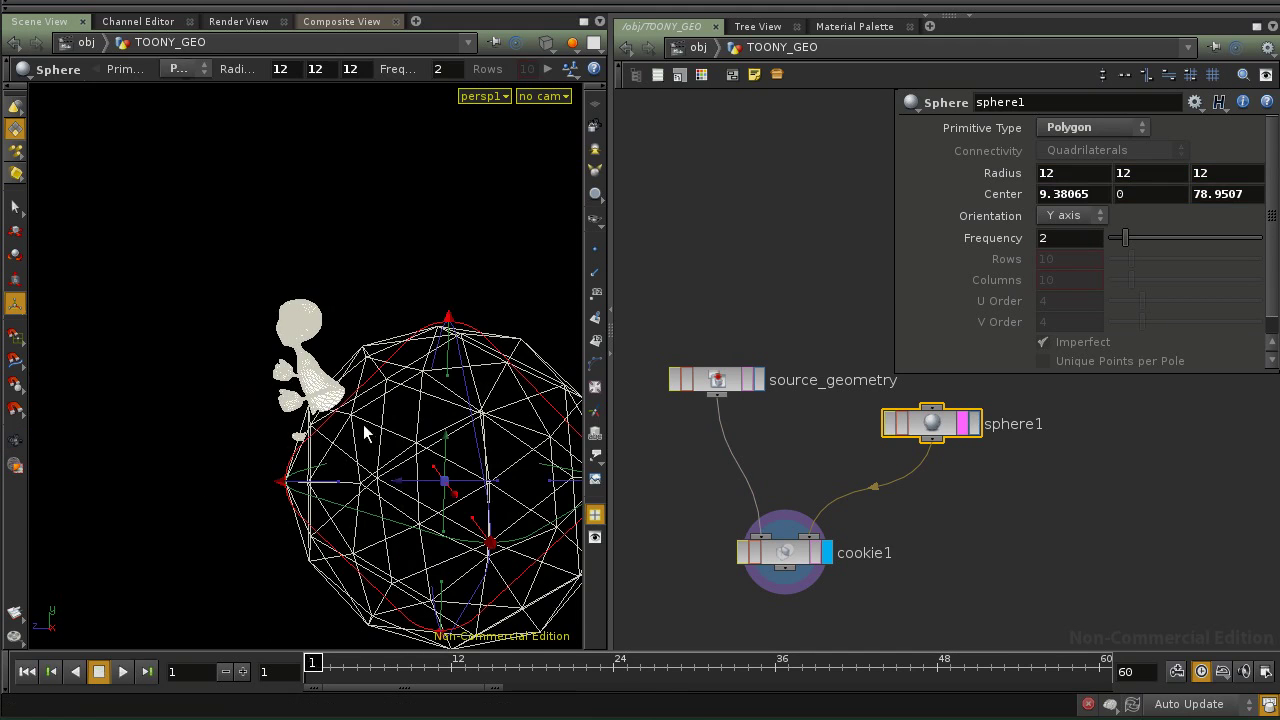
Shift sphere1 through the character along Z and Y, with its center at about Y 1.36 and Z 82.89.
left_click_drag(404, 481, 352, 487)
left_click_drag(394, 446, 391, 441)
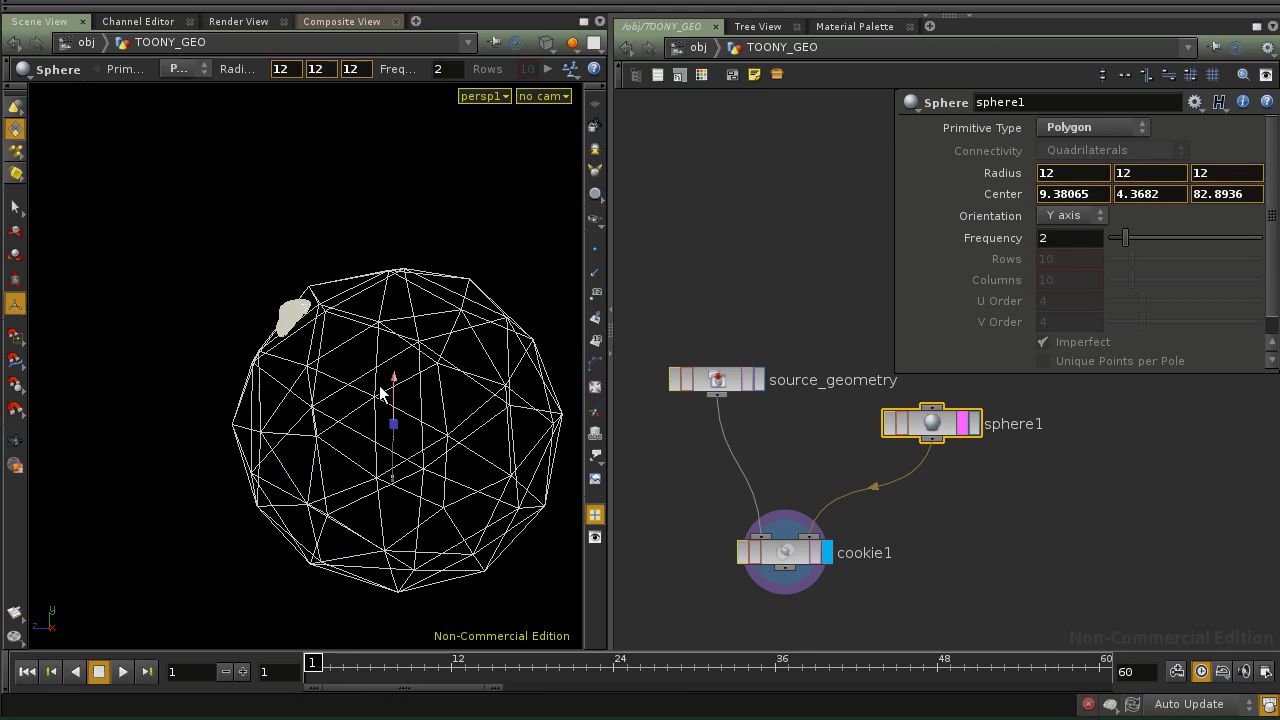
left_click_drag(363, 398, 386, 424)
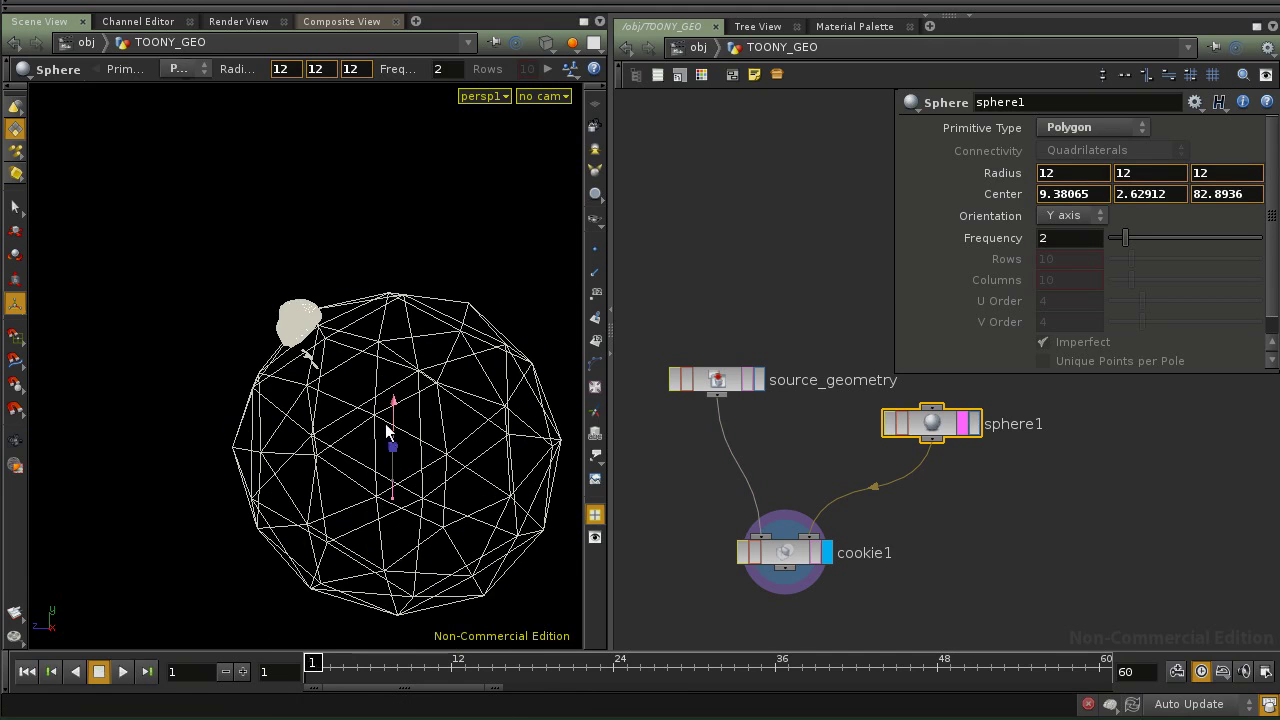
left_click_drag(176, 445, 259, 460)
right_click_drag(313, 465, 337, 457)
left_click_drag(337, 457, 349, 431)
key("Return")
Examine the character's remaining head and hand against the subtracting sphere, up close and from a distance.
right_click_drag(194, 301, 334, 289)
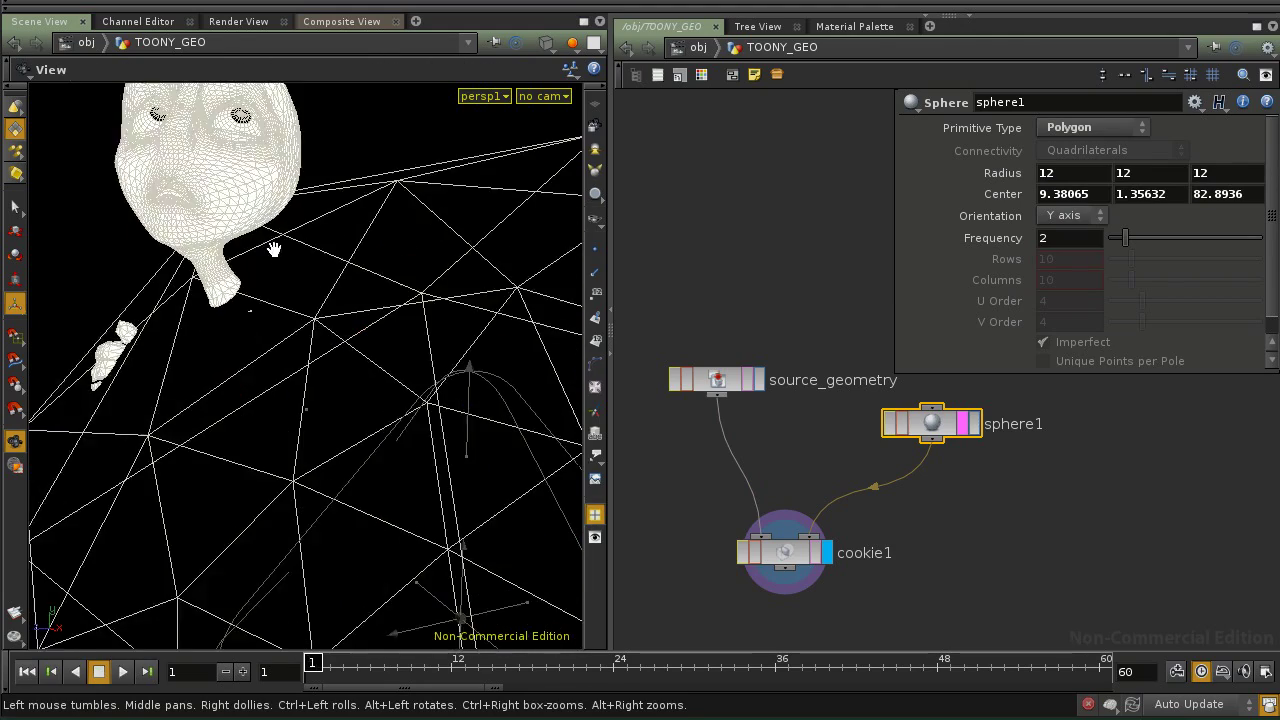
middle_click_drag(334, 289, 291, 406)
right_click_drag(291, 406, 257, 420)
right_click_drag(390, 449, 181, 453)
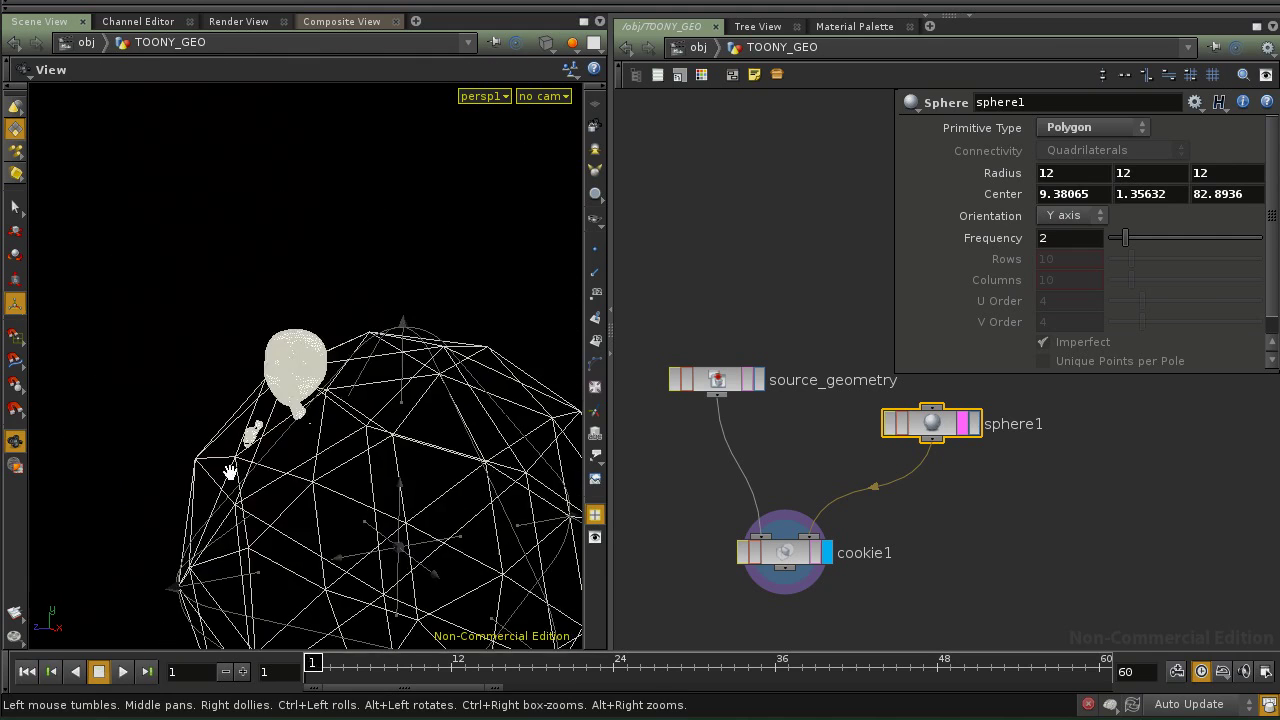
middle_click_drag(440, 463, 395, 355)
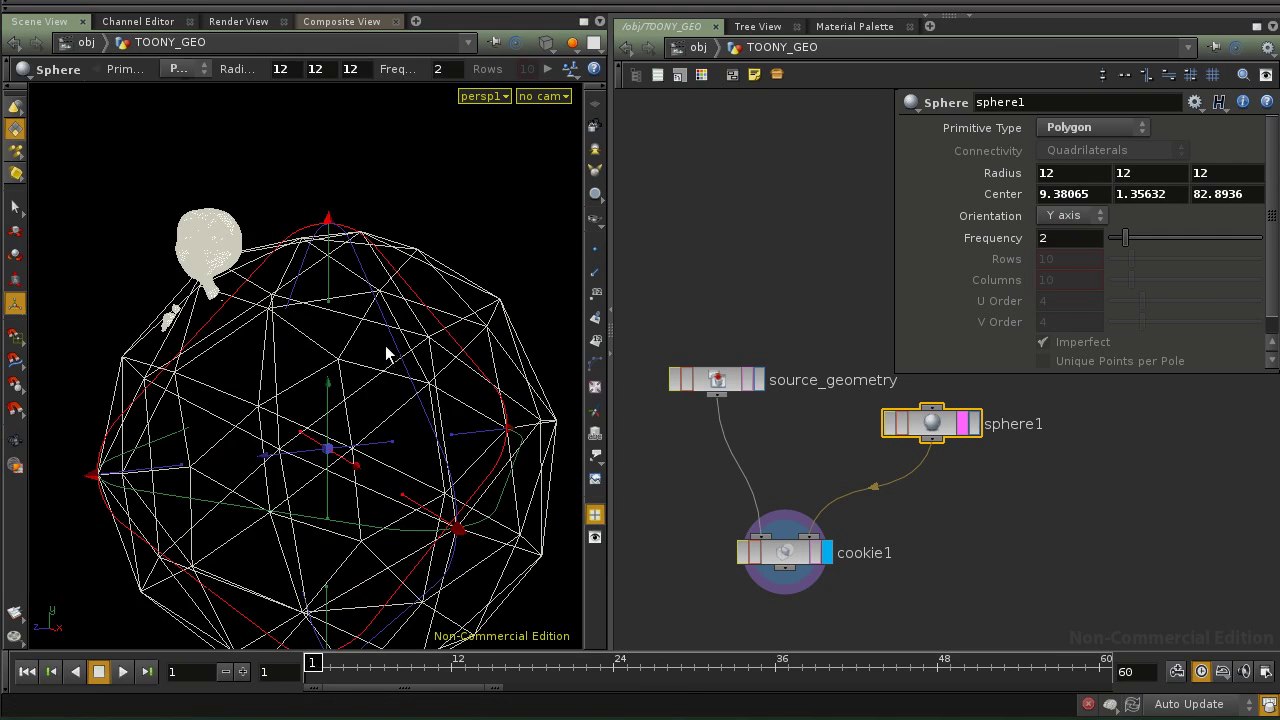
left_click_drag(385, 345, 397, 380)
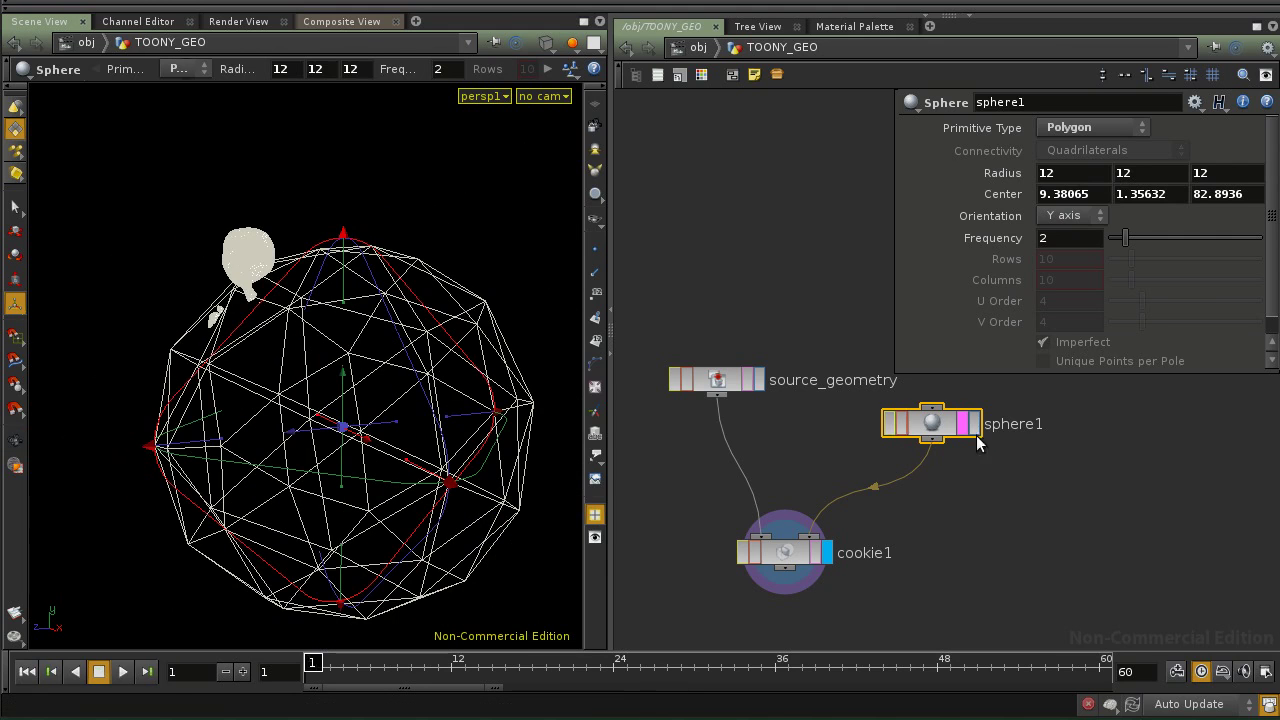
Keep sphere1 as a Polygon primitive and reduce its radius uniformly to 4.
left_click(1088, 128)
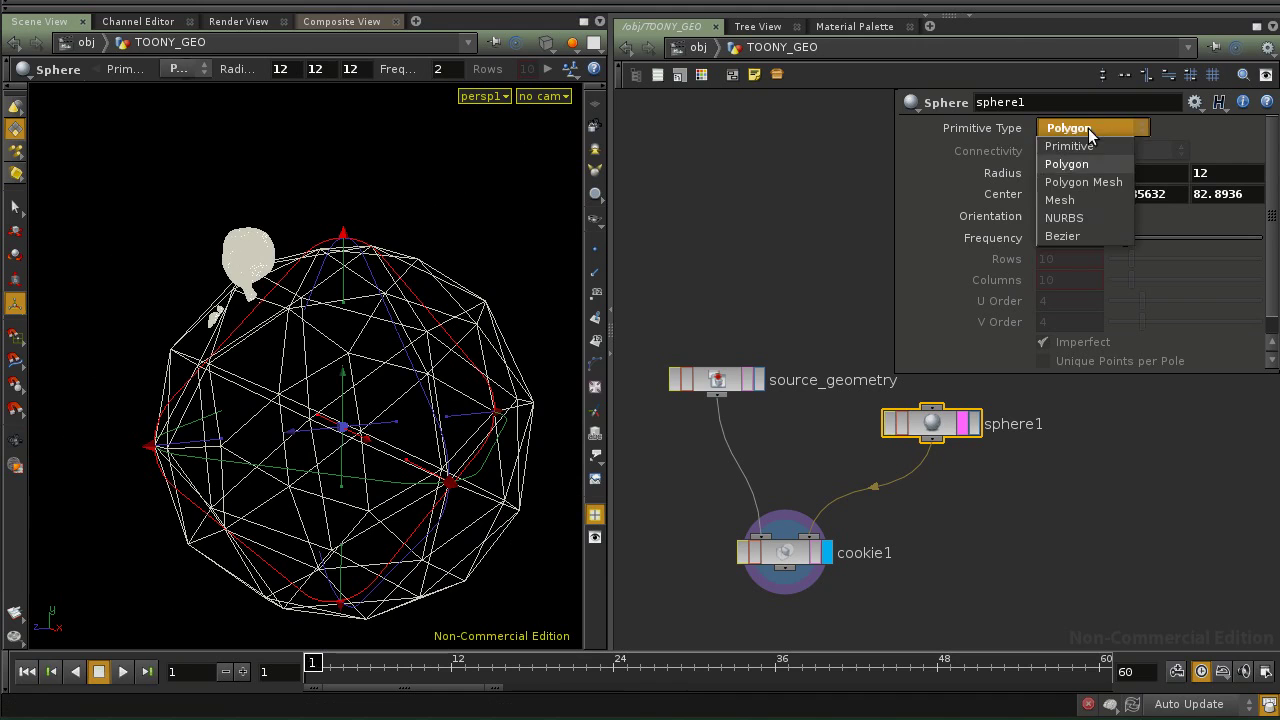
left_click(1066, 164)
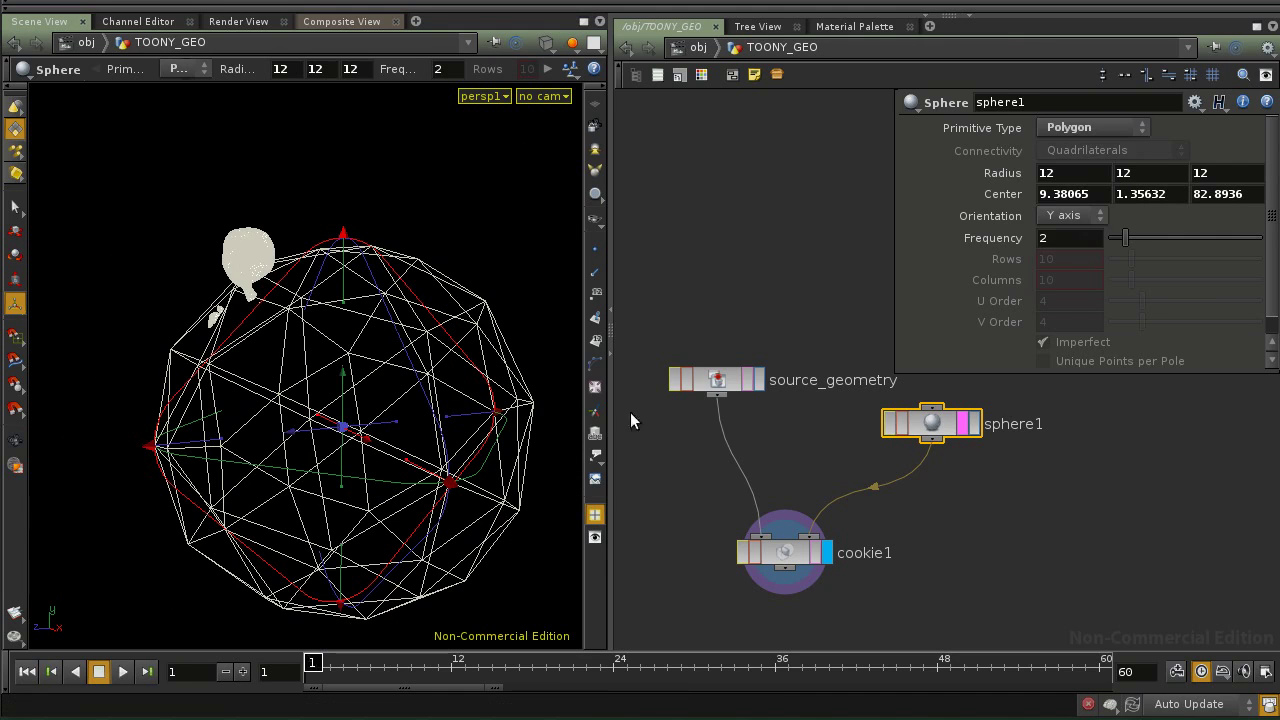
middle_click(993, 178)
middle_click_drag(970, 188, 903, 137)
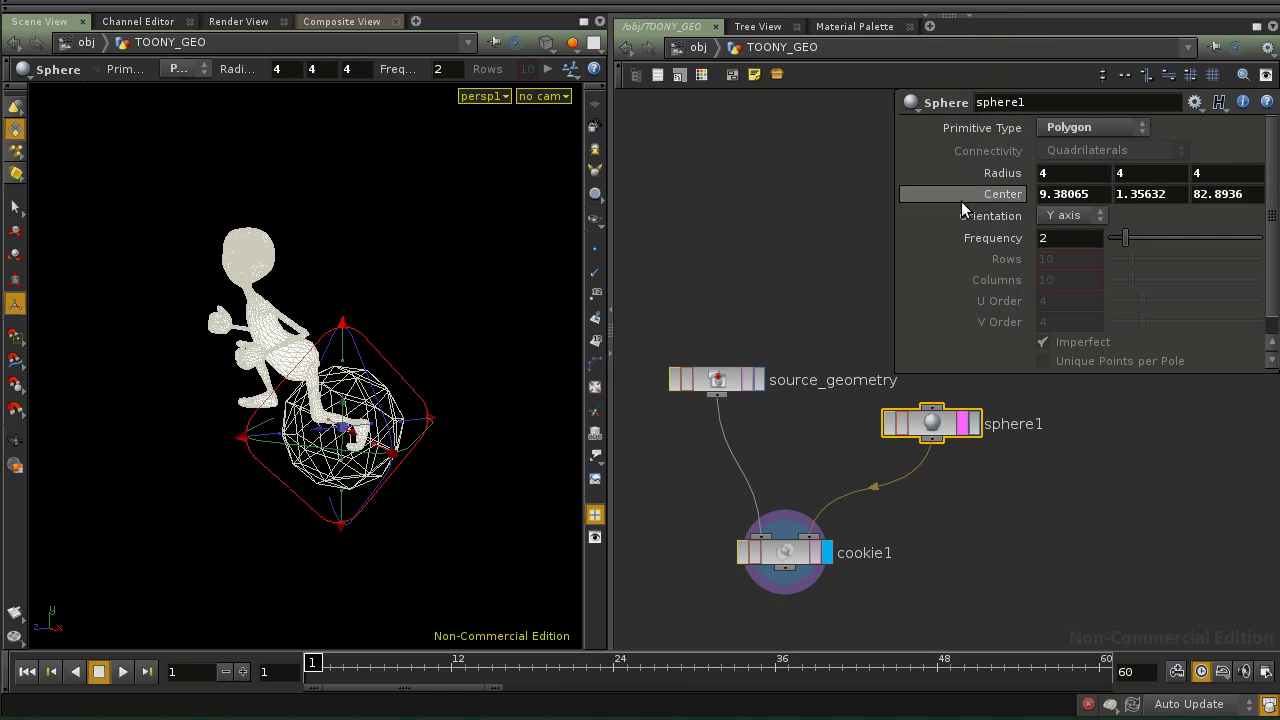
key("Escape")
Show the other scene objects in the viewport together with the TOONY_GEO geometry.
left_click_drag(447, 363, 474, 259)
key("Return")
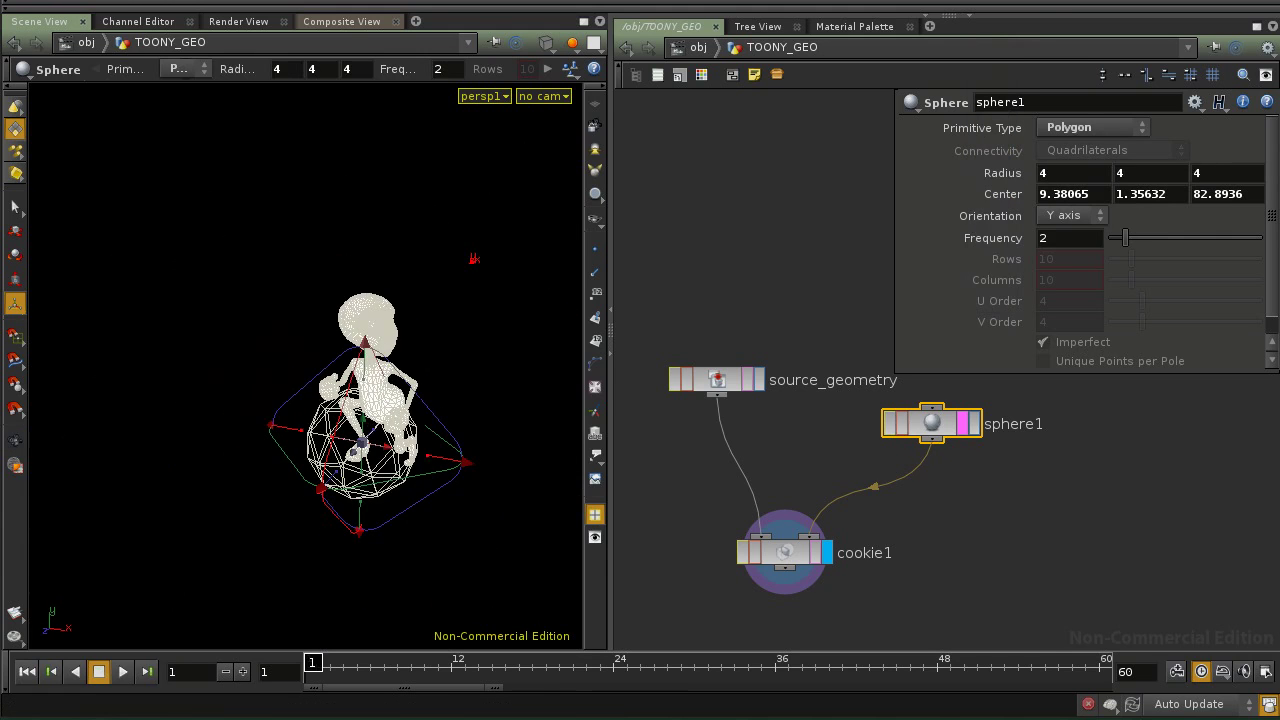
left_click(571, 48)
left_click(588, 69)
key("space")
left_click_drag(437, 471, 406, 414)
right_click_drag(406, 414, 474, 434)
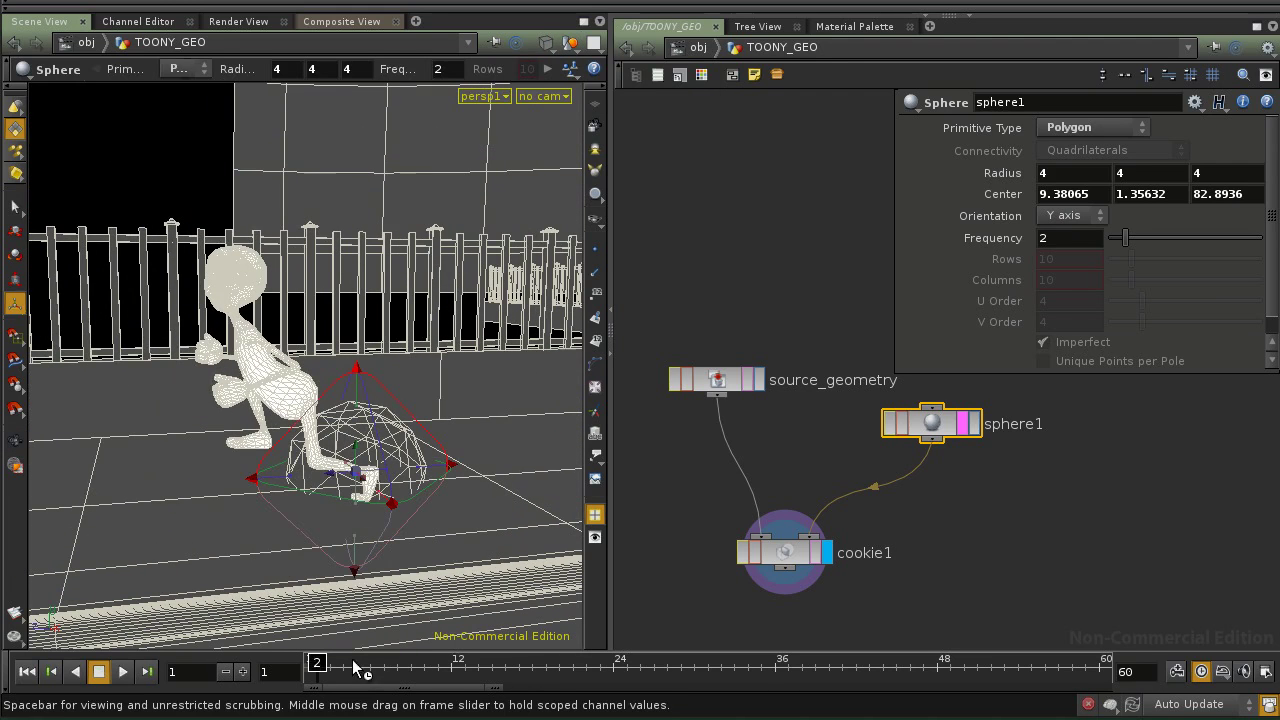
Scrub the animation to frame 22 while following the running character.
left_click_drag(360, 665, 479, 663)
key("space")
middle_click_drag(276, 498, 483, 534)
right_click_drag(483, 534, 403, 535)
middle_click_drag(403, 535, 488, 568)
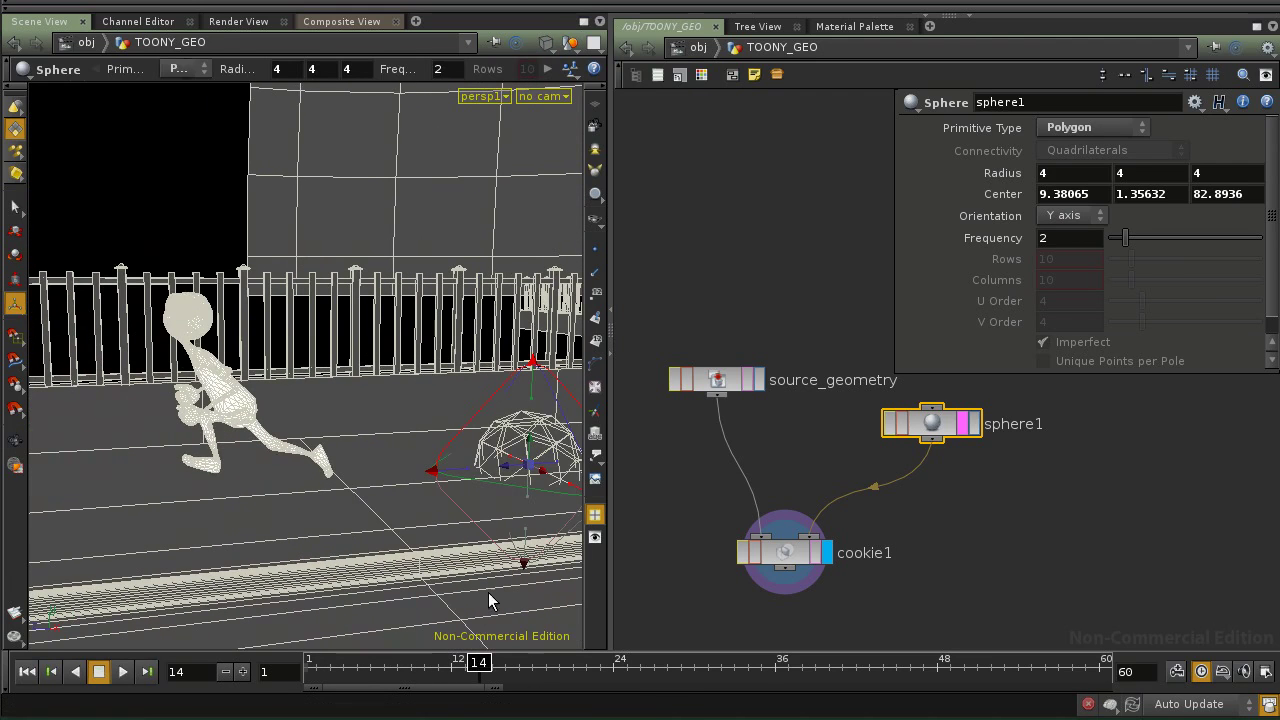
left_click_drag(481, 668, 588, 675)
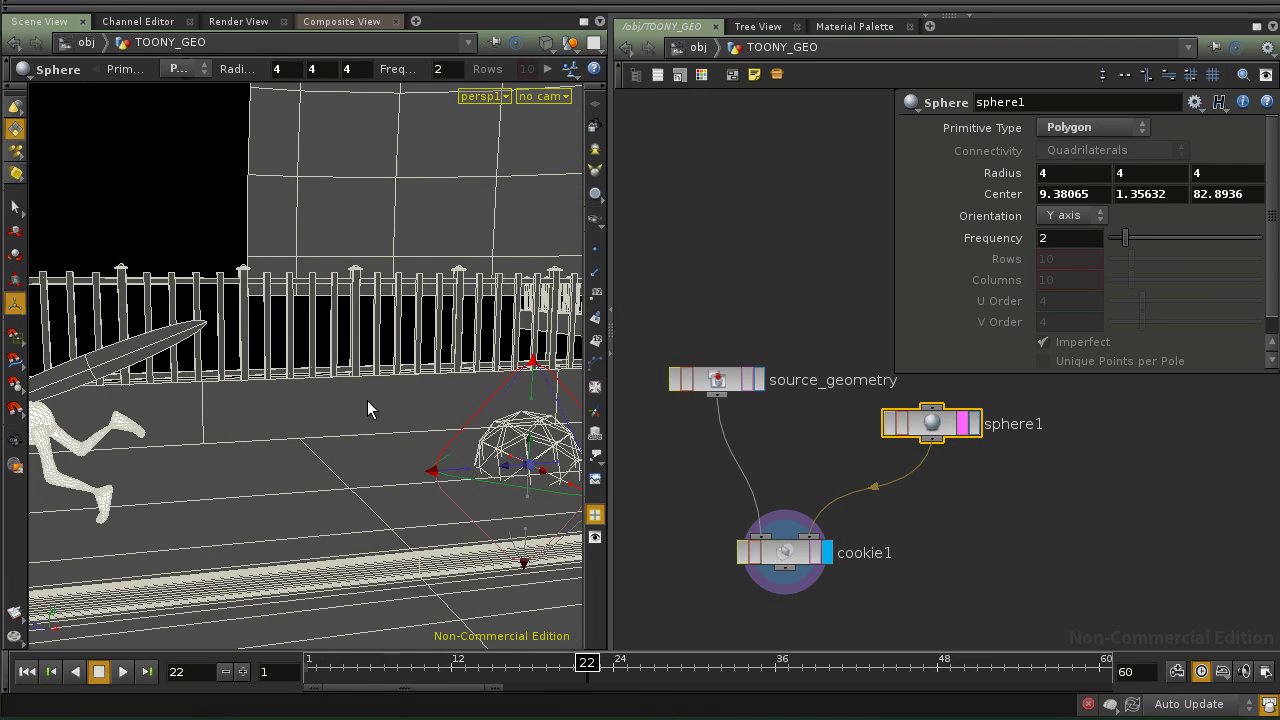
key("space")
middle_click_drag(289, 397, 340, 430)
left_click_drag(572, 668, 589, 667)
Move sphere1 along Z to the character's current pose, with its center Z at about 113.26.
key("space")
right_click_drag(406, 366, 371, 448)
left_click_drag(371, 448, 349, 477)
key("space")
left_click_drag(477, 438, 216, 496)
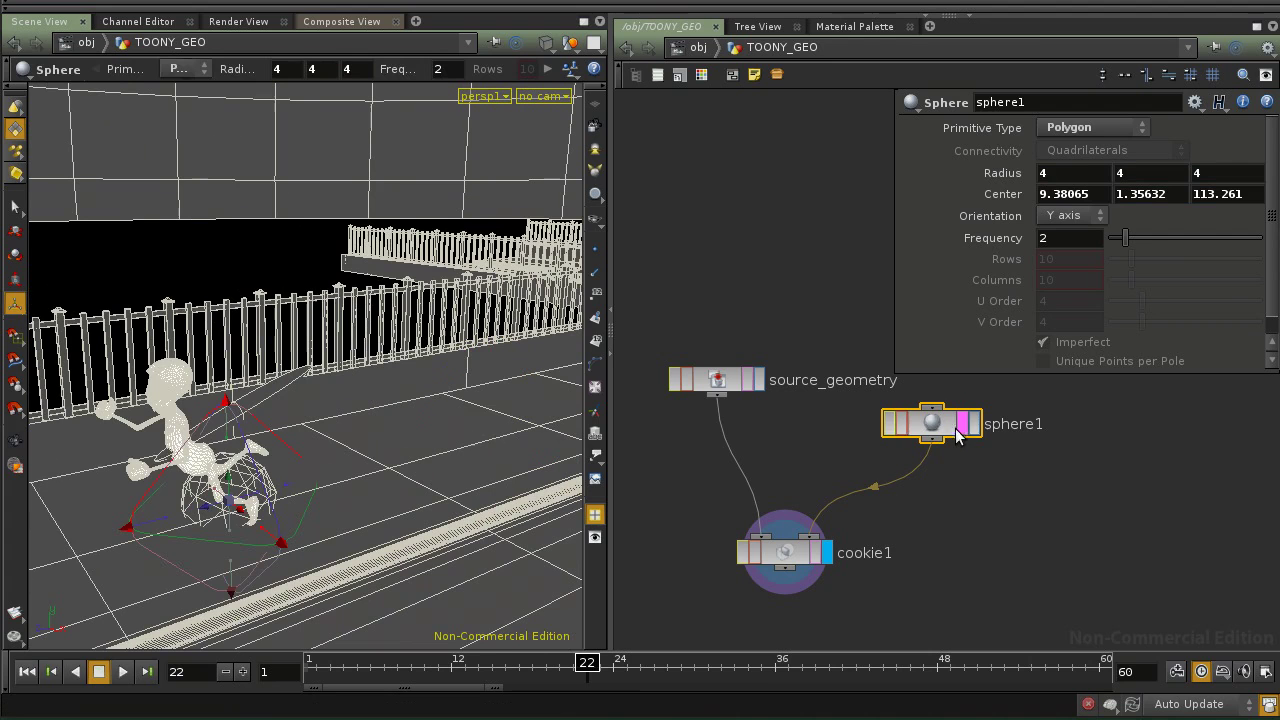
Set the display flag on sphere1 and show source_geometry as a template.
left_click(976, 425)
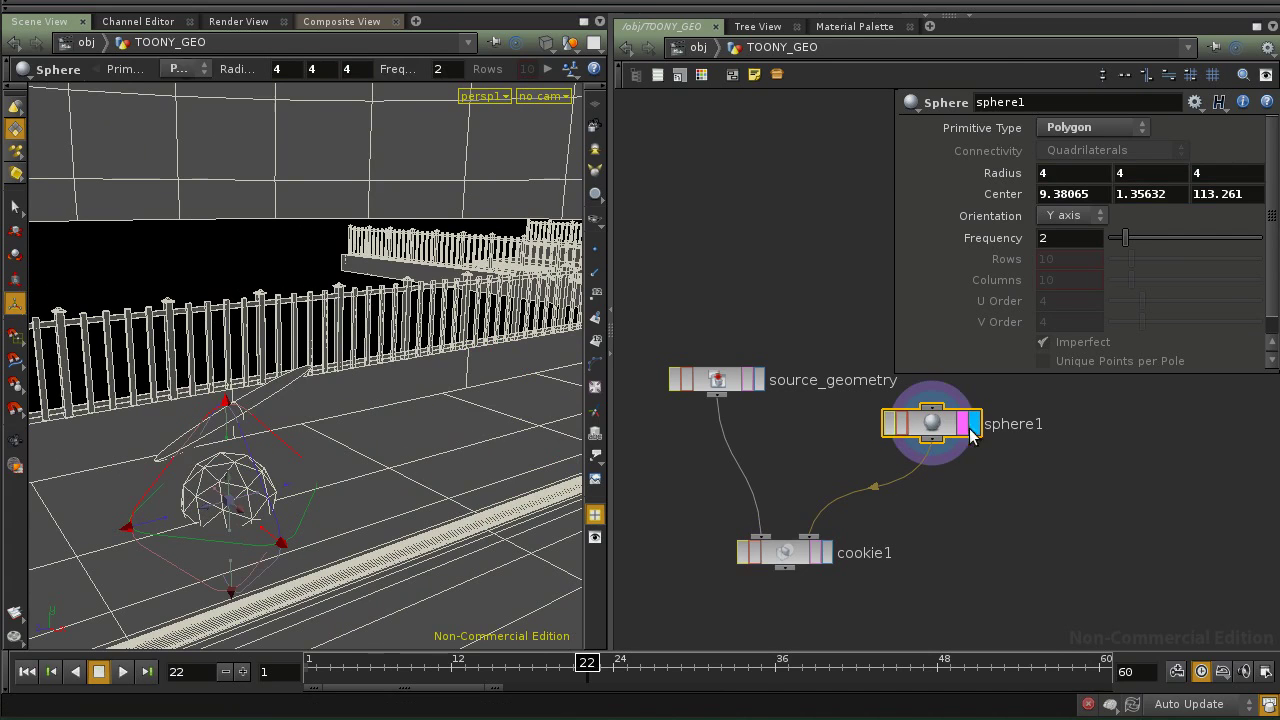
left_click(747, 381)
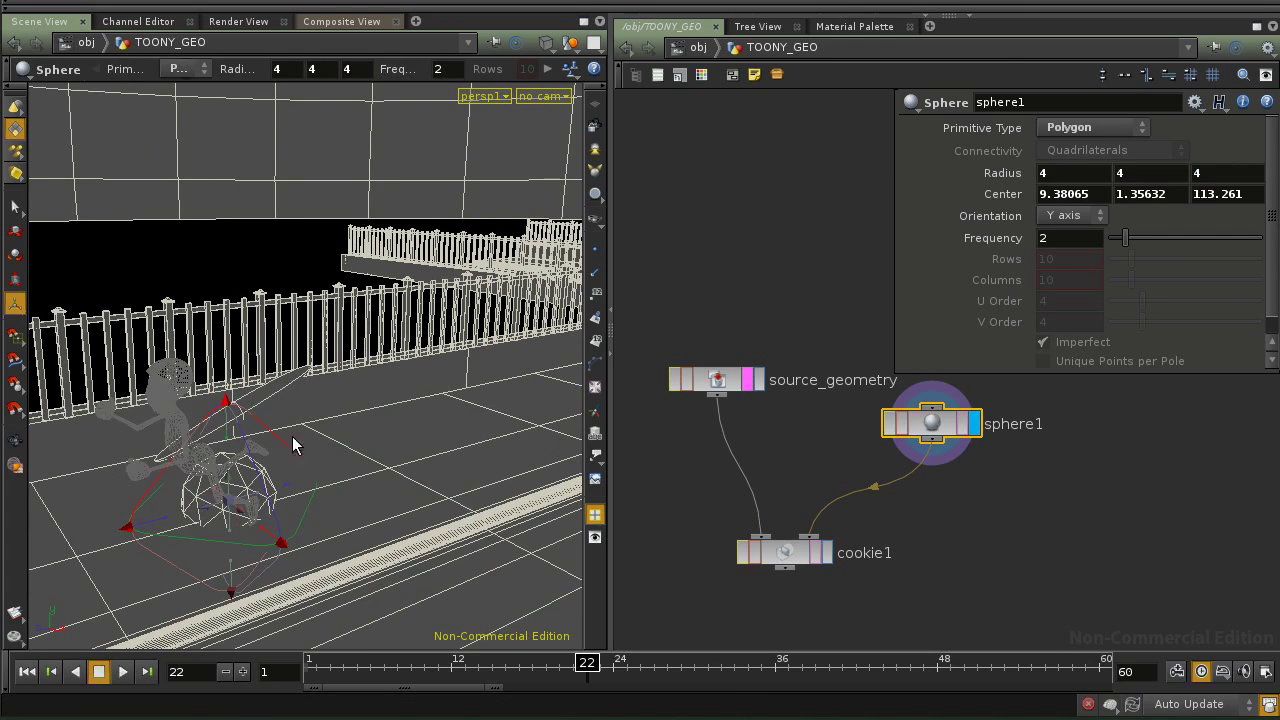
left_click_drag(250, 487, 395, 462)
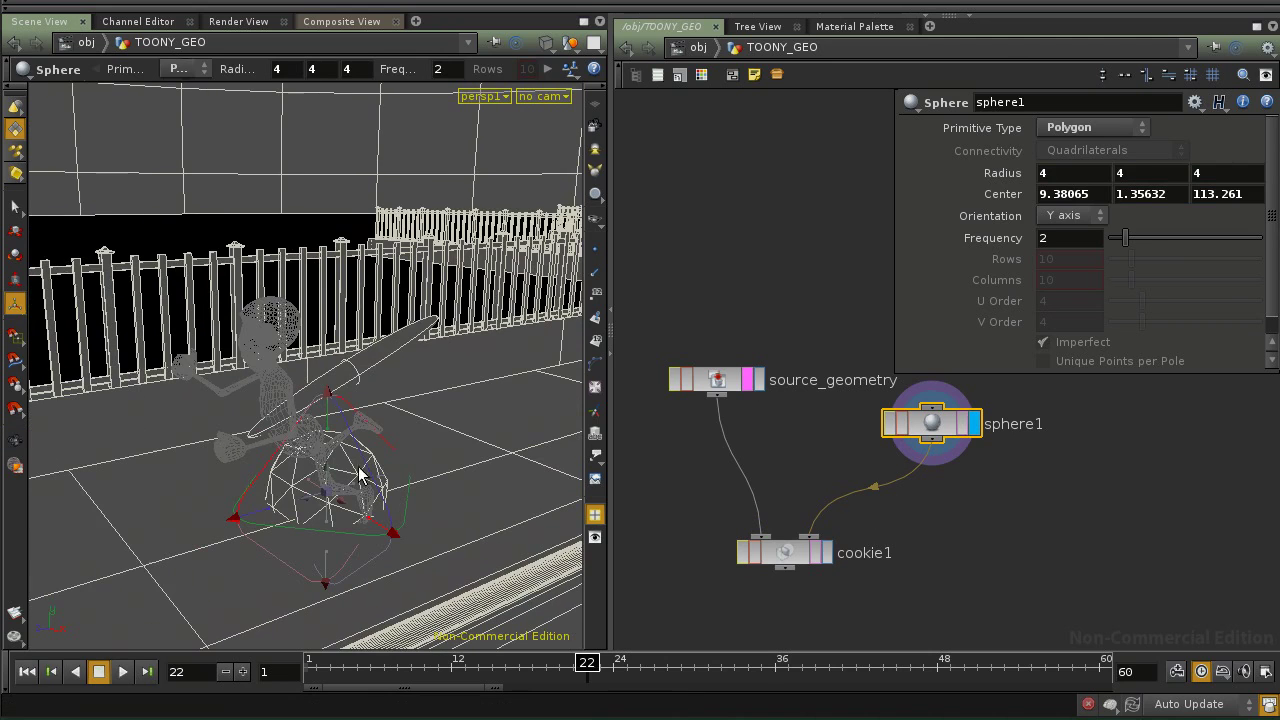
Set the viewport shading to Flat Shaded.
left_click(546, 43)
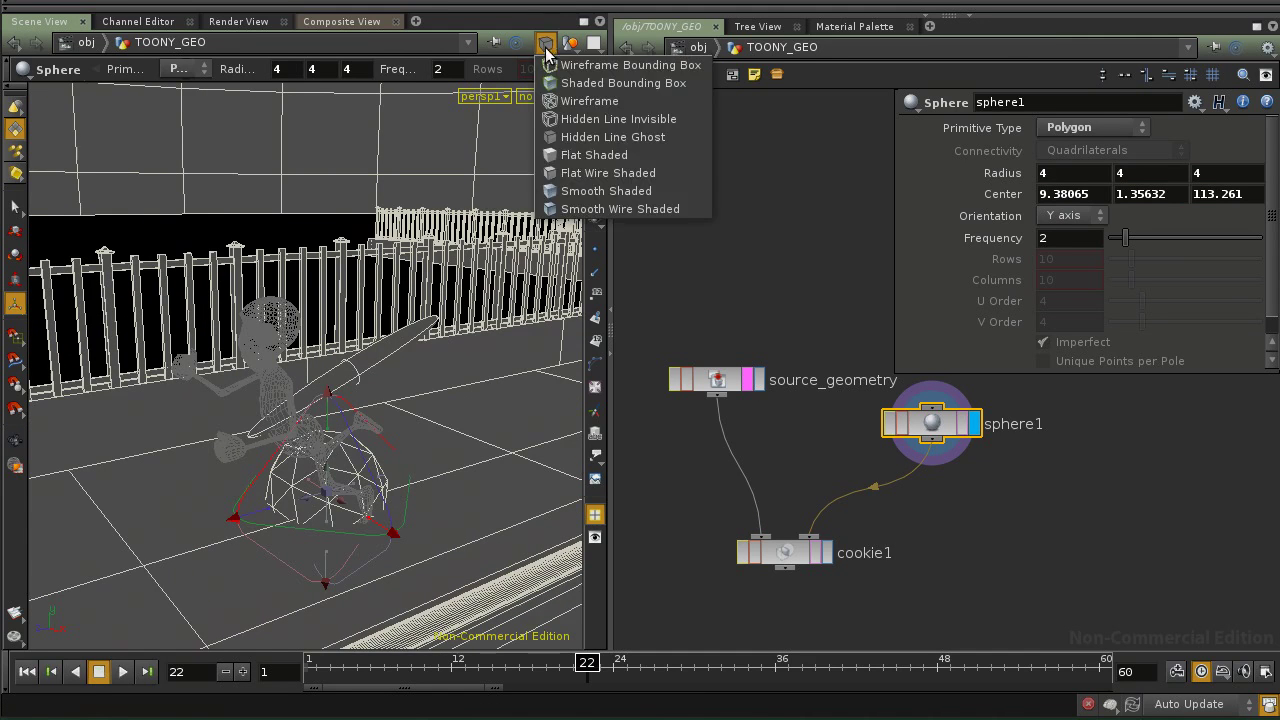
left_click(572, 157)
left_click_drag(281, 478, 222, 455)
right_click_drag(222, 455, 289, 443)
middle_click_drag(289, 443, 370, 410)
Shrink sphere1 to a radius of about 0.95 and place it where the long tapered object meets the torso, center about 12.15, 8.68, 117.3.
left_click_drag(303, 467, 425, 417)
key("Escape")
key("Return")
key("Escape")
key("Return")
left_click_drag(530, 437, 393, 457)
key("Escape")
left_click_drag(223, 454, 257, 527)
key("Return")
left_click_drag(249, 485, 232, 488)
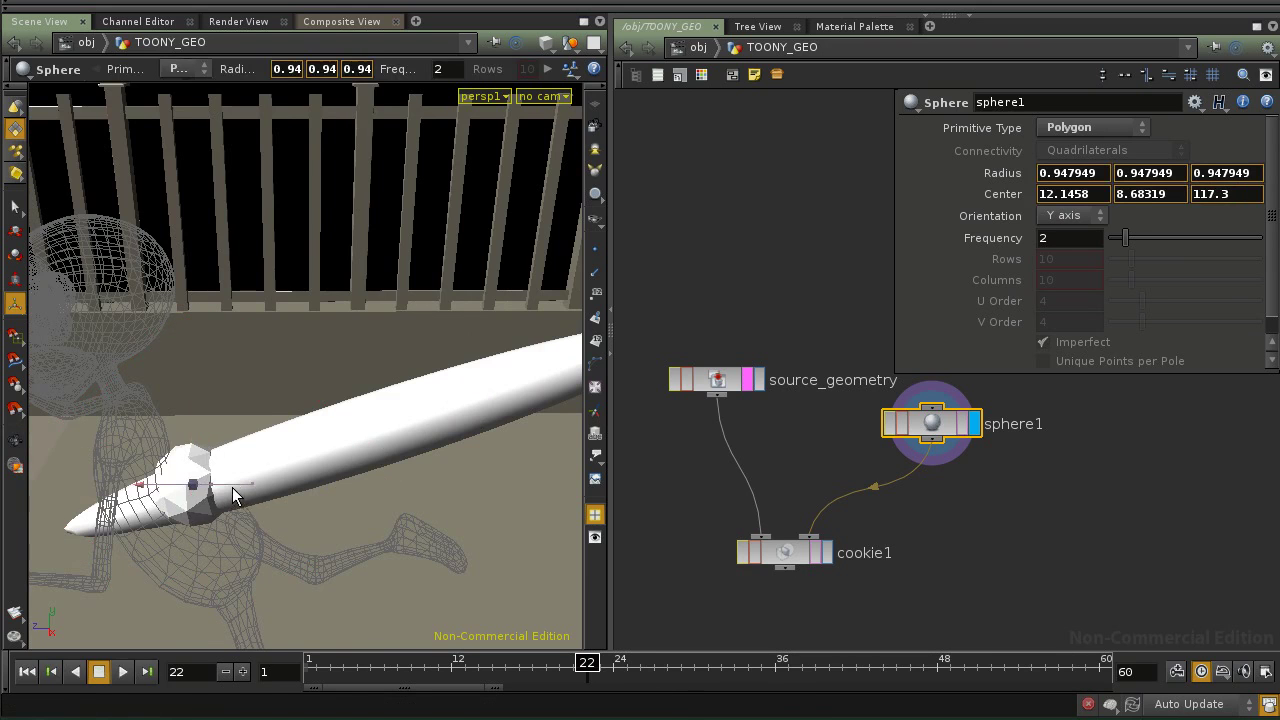
middle_click_drag(214, 505, 254, 448, "alt")
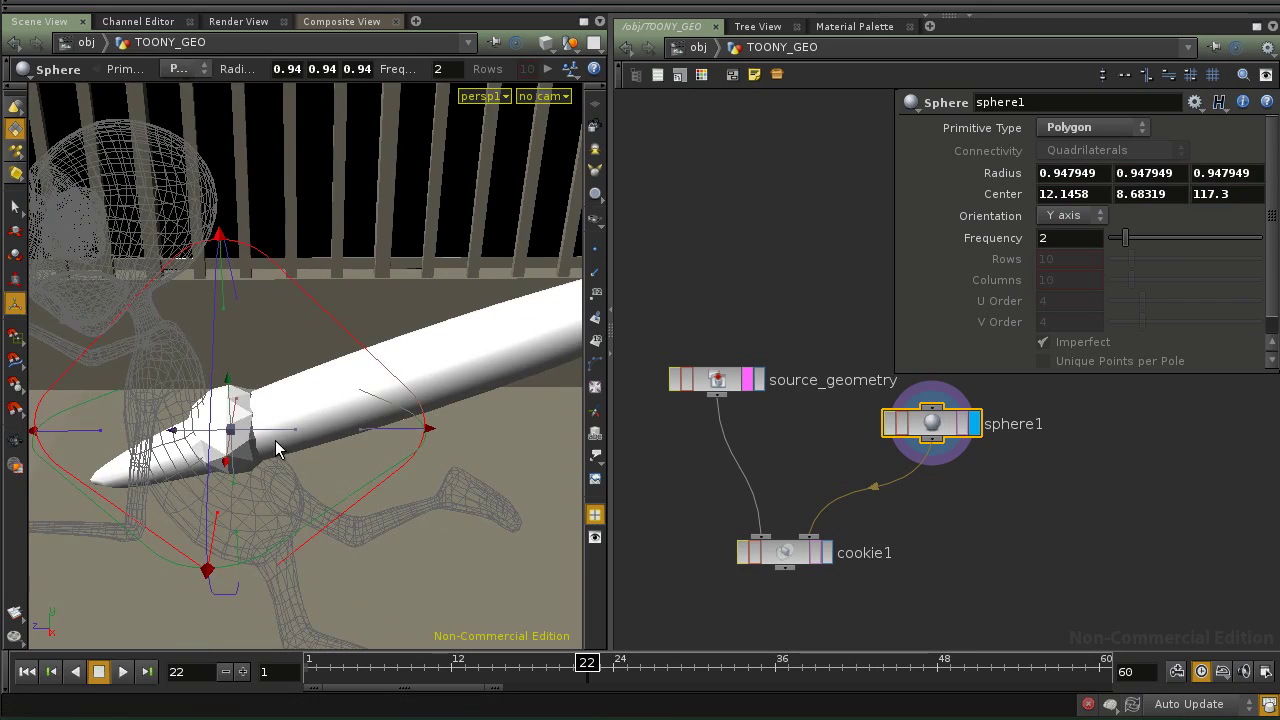
Lower sphere1 slightly along Y where it meets the torso, to a center Y of about 8.49.
right_click_drag(262, 431, 291, 435, "alt")
left_click_drag(253, 394, 254, 406)
right_click_drag(214, 497, 275, 498, "alt")
left_click_drag(275, 498, 424, 458, "alt")
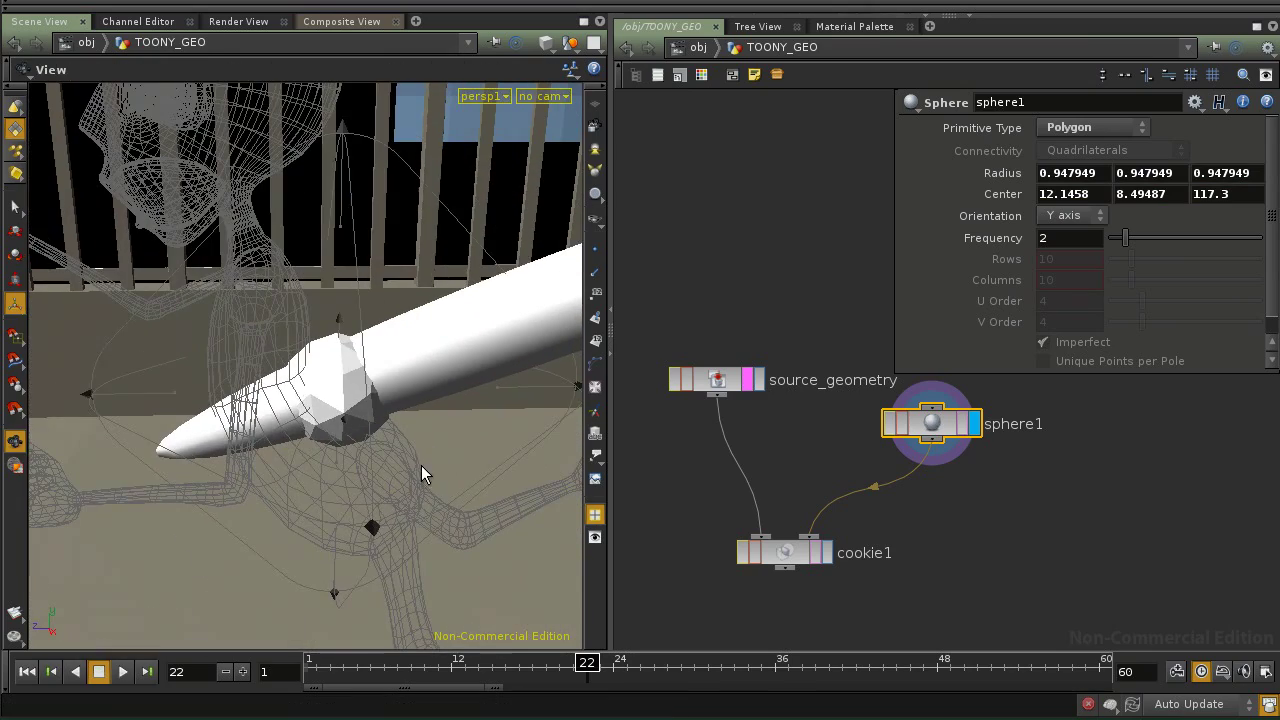
Display the cookie1 result on its own with the other scene objects hidden, and examine the cut in the torso.
left_click(822, 555)
left_click(798, 558)
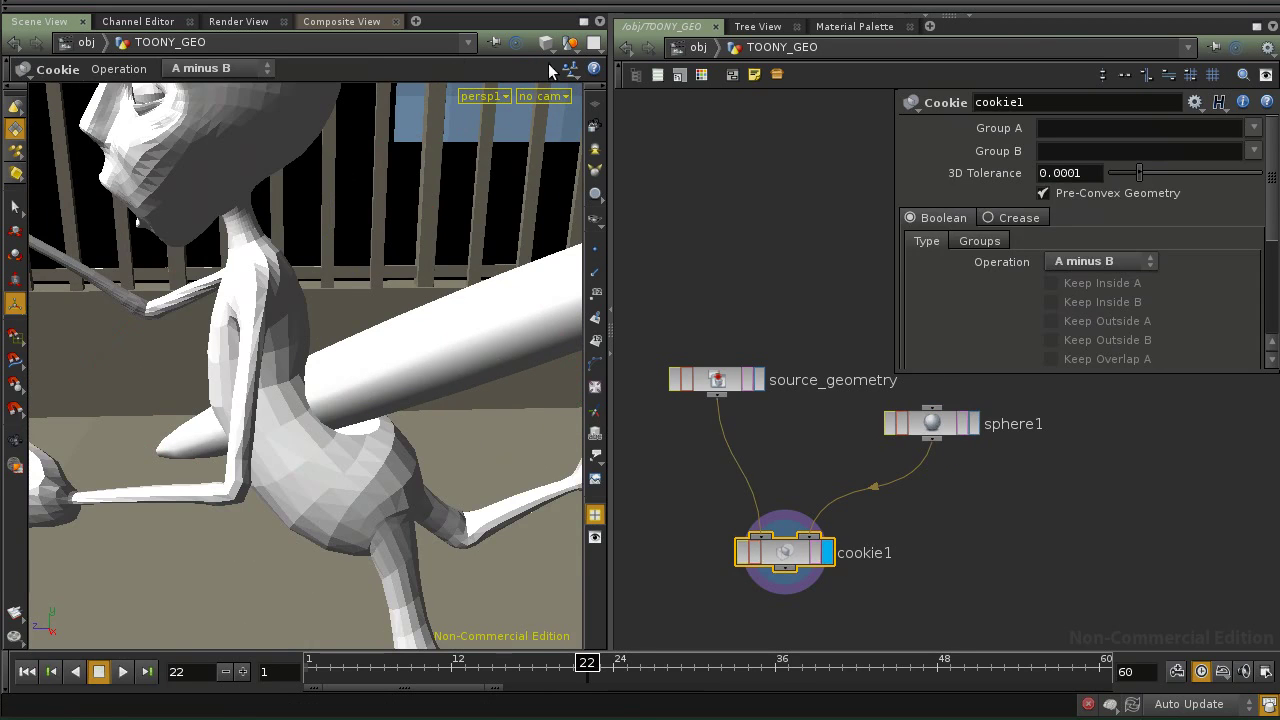
left_click(570, 42)
left_click(643, 100)
key("space")
left_click_drag(370, 346, 350, 394)
right_click_drag(350, 394, 280, 363)
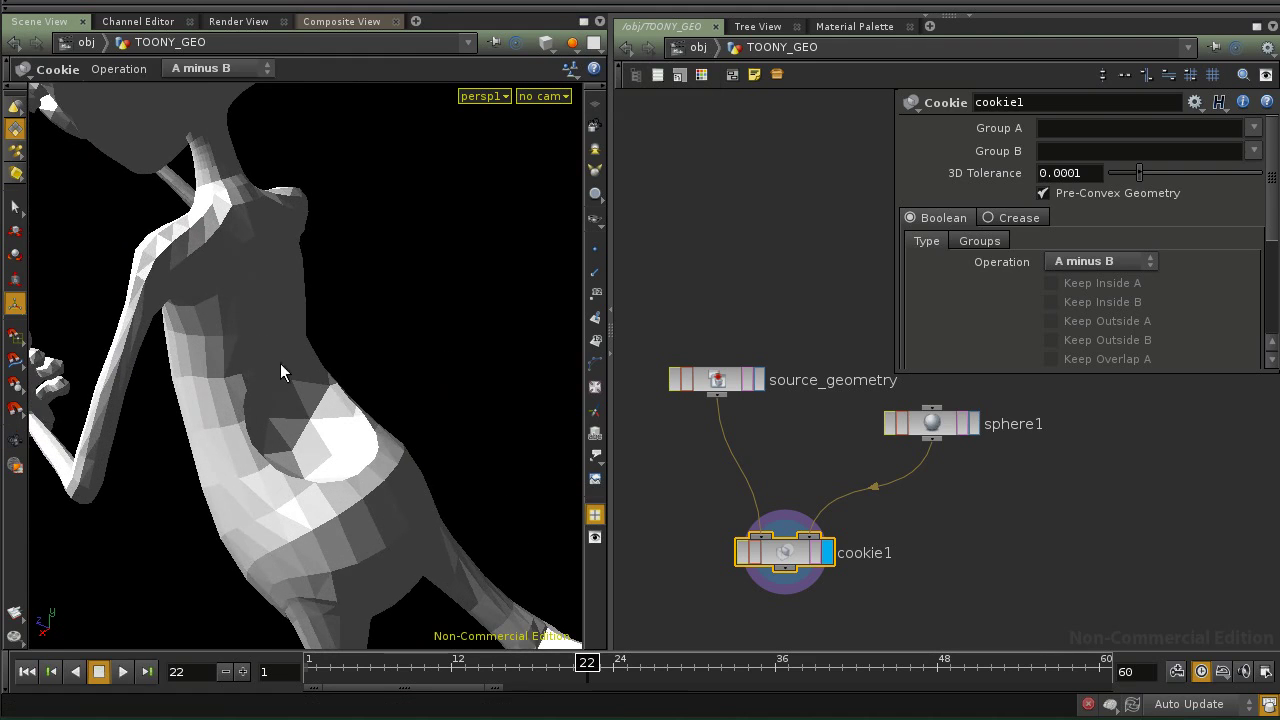
Switch the viewport lighting to headlight only and examine the cut from the character's side.
left_click(597, 148)
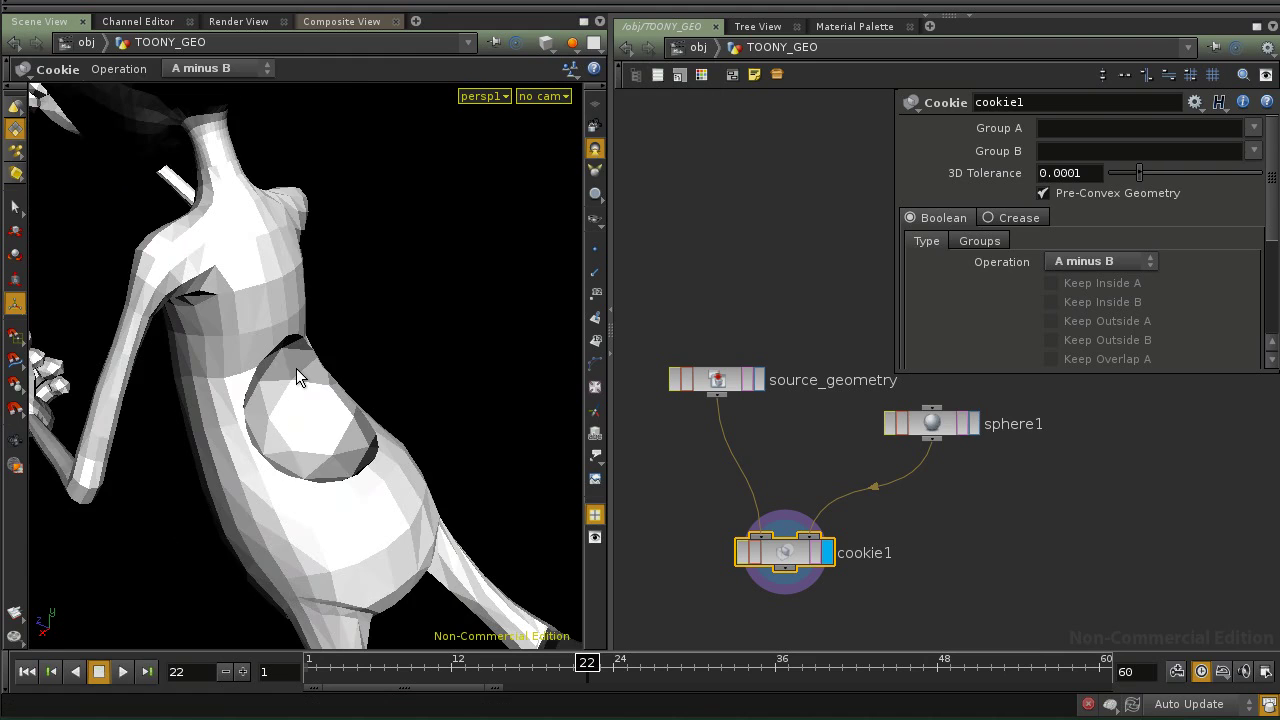
left_click_drag(315, 385, 261, 467)
key("Return")
Enlarge sphere1 uniformly to a radius of about 1.67 so it cuts further into the torso.
left_click(940, 424)
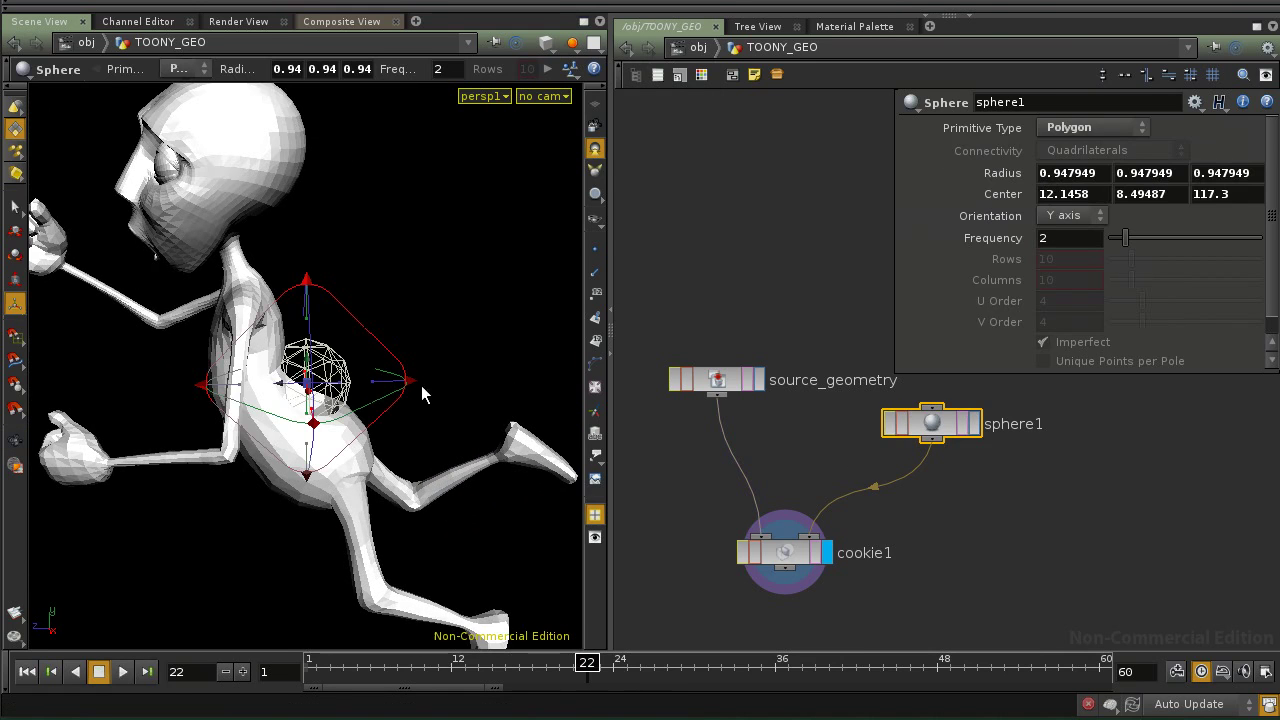
left_click_drag(410, 385, 401, 430)
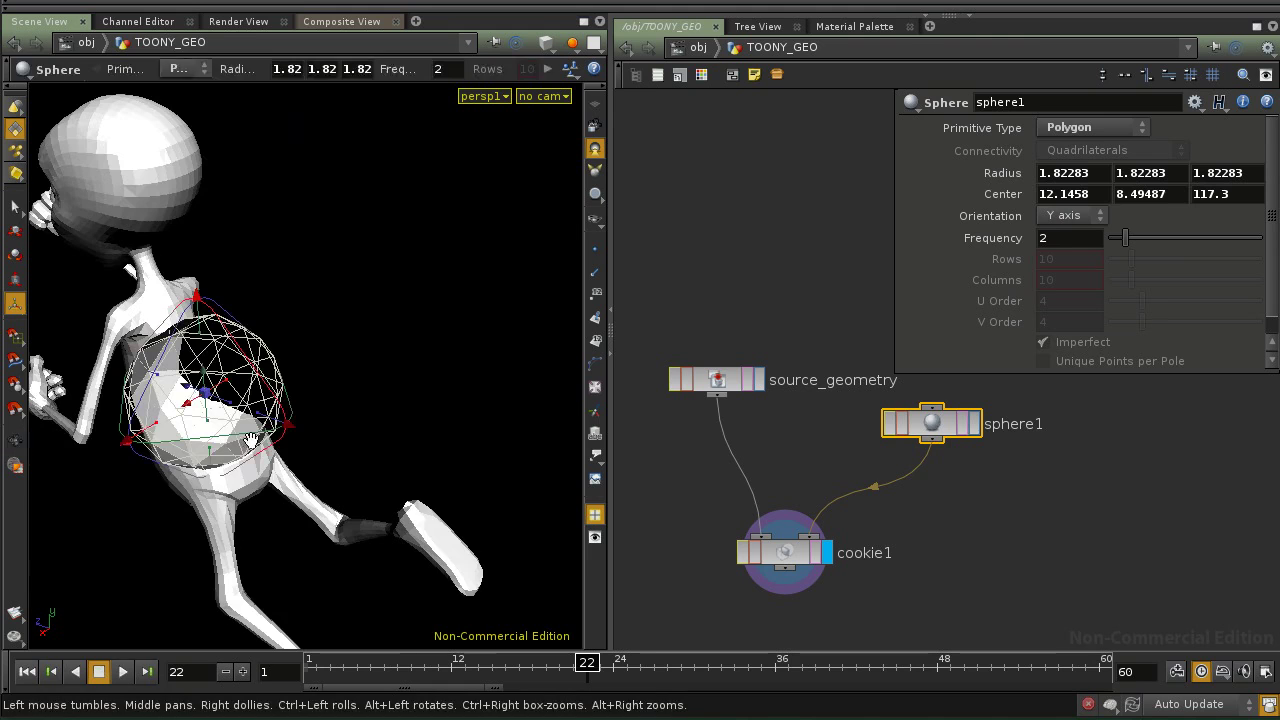
middle_click_drag(328, 425, 402, 427, "alt")
left_click_drag(401, 428, 471, 394)
key("Return")
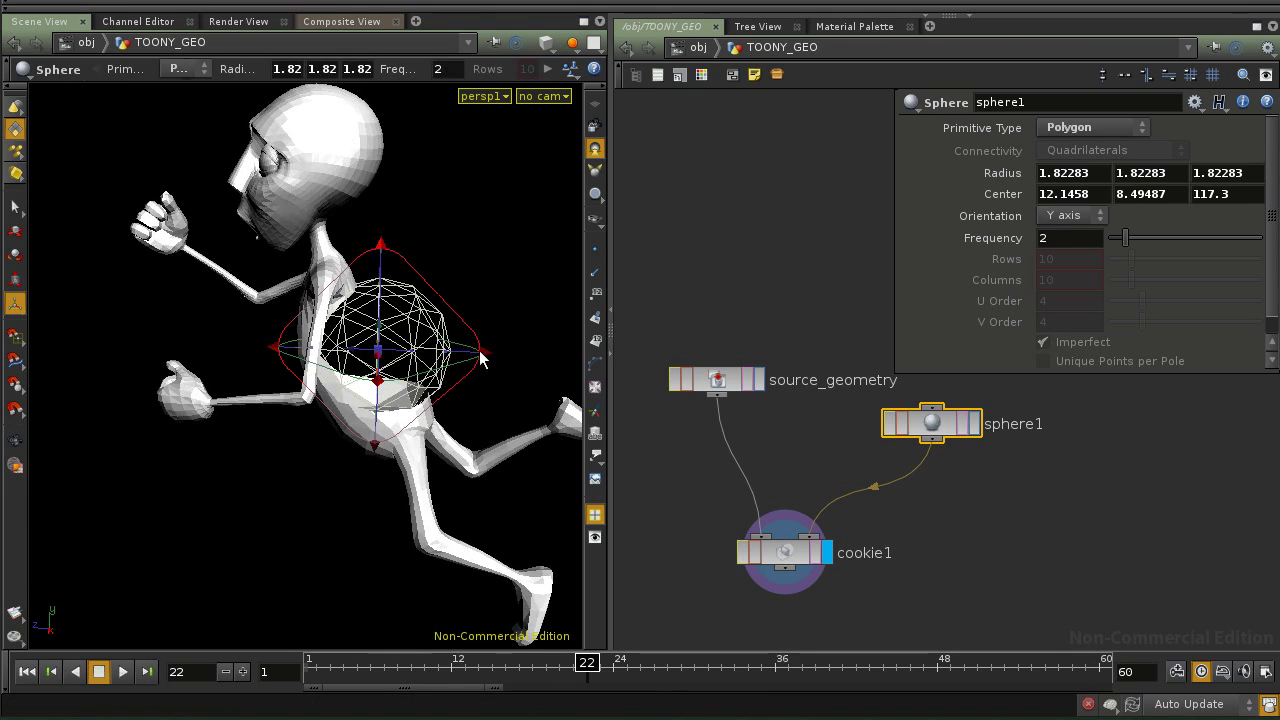
left_click_drag(492, 352, 288, 428)
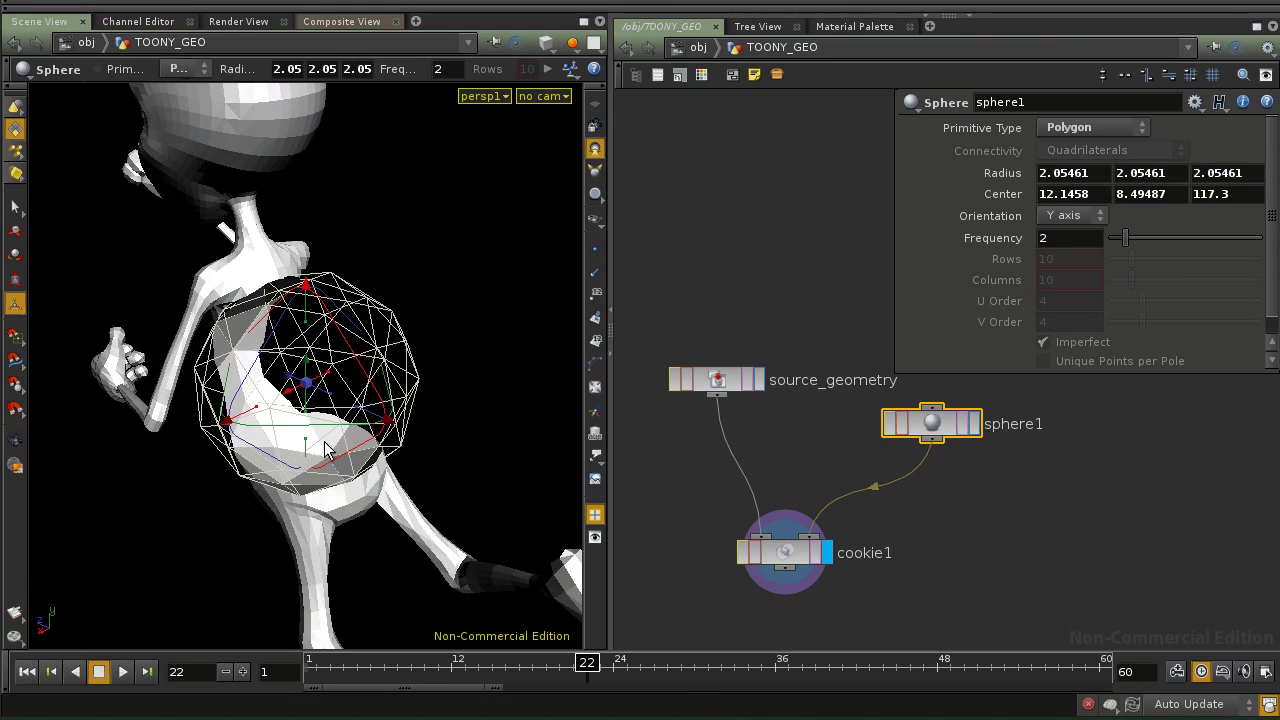
mouse_move(292, 418)
left_mouse_down("alt")
mouse_move(320, 415)
mouse_move(300, 413)
left_mouse_up("alt")
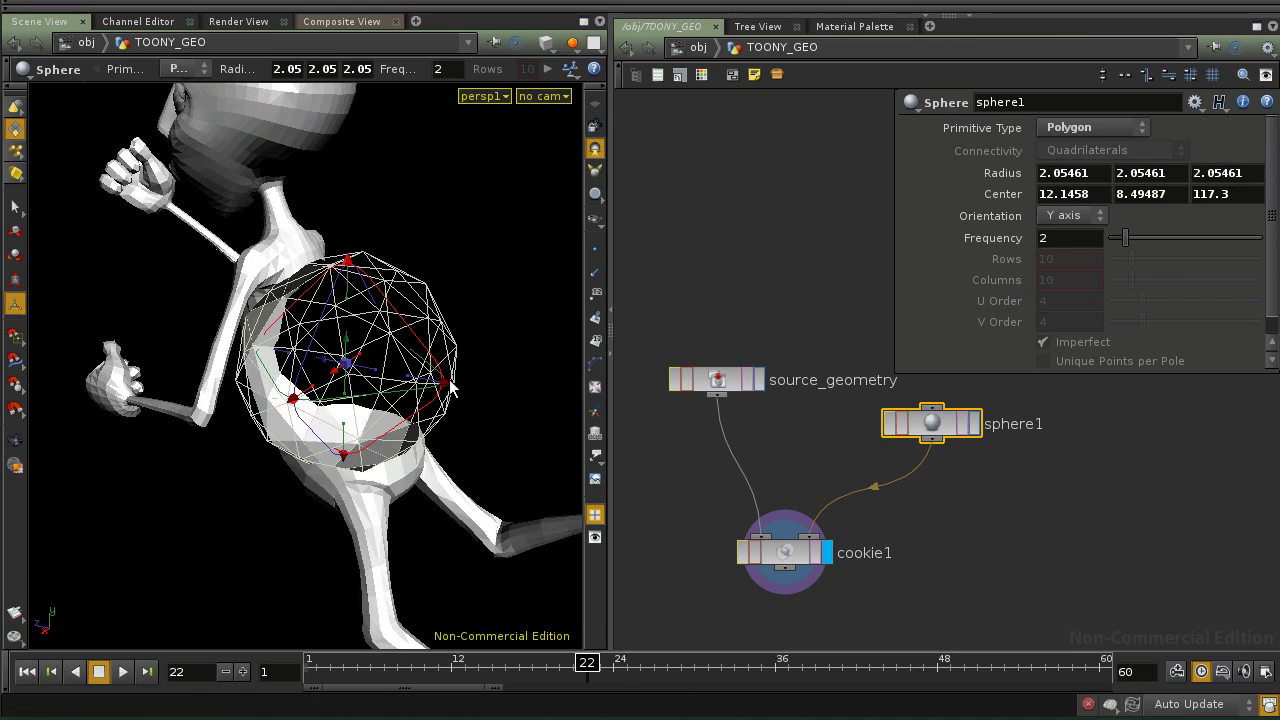
mouse_move(451, 388)
left_mouse_down()
mouse_move(416, 400)
mouse_move(457, 374)
left_mouse_up()
key("Escape")
key("Return")
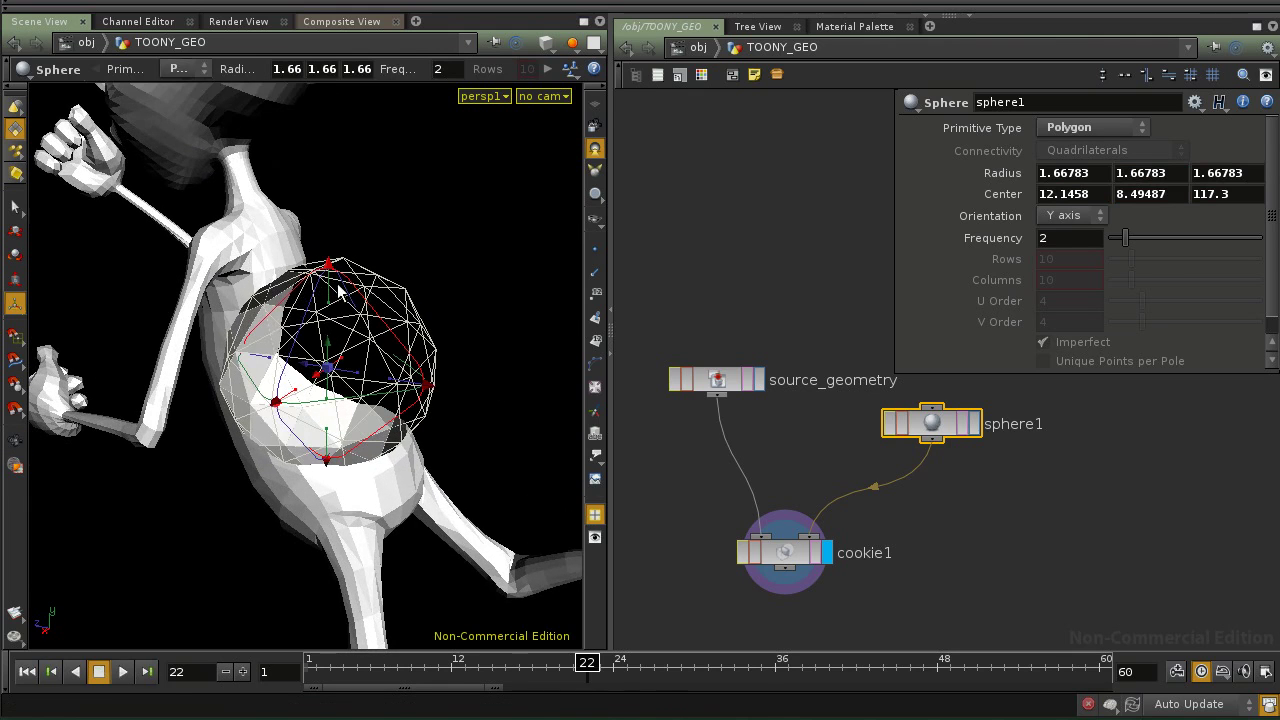
Set cookie1's operation to User Defined and try Keep Inside A, Keep Inside B and Keep Outside A one at a time.
left_click(797, 541)
left_click(1085, 262)
left_click(1090, 345)
left_click(1058, 283)
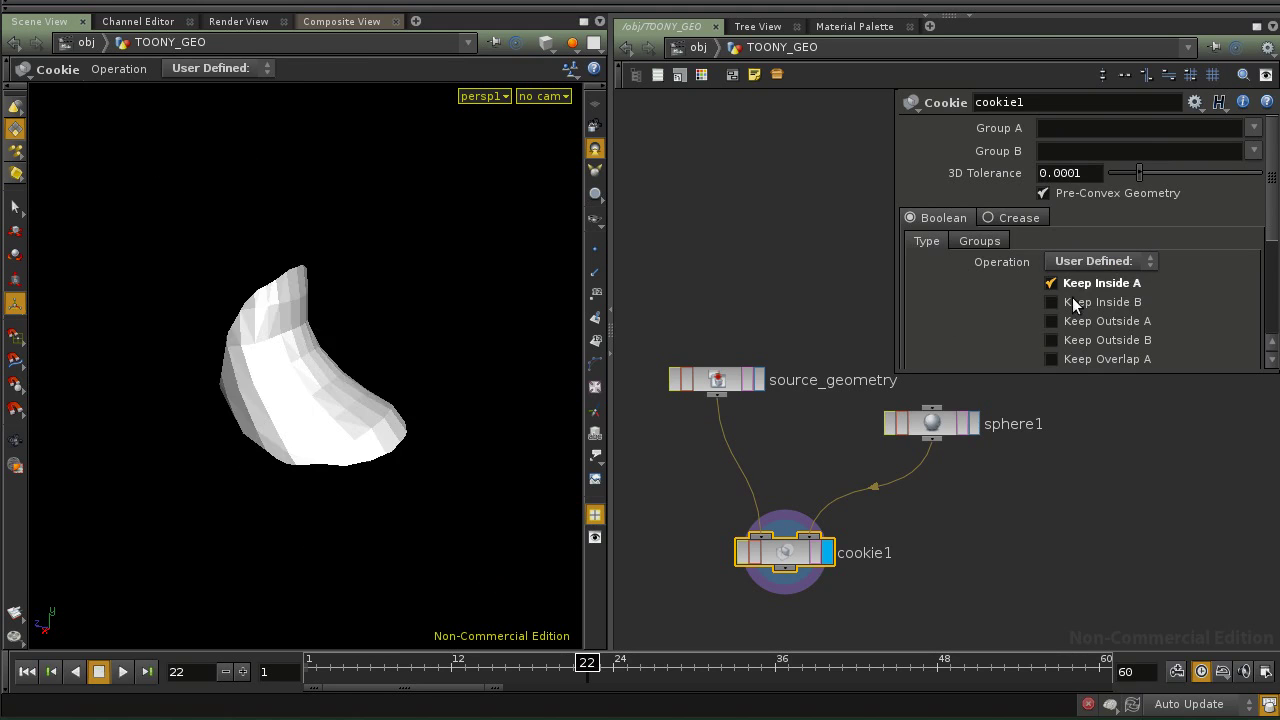
left_click(1071, 301)
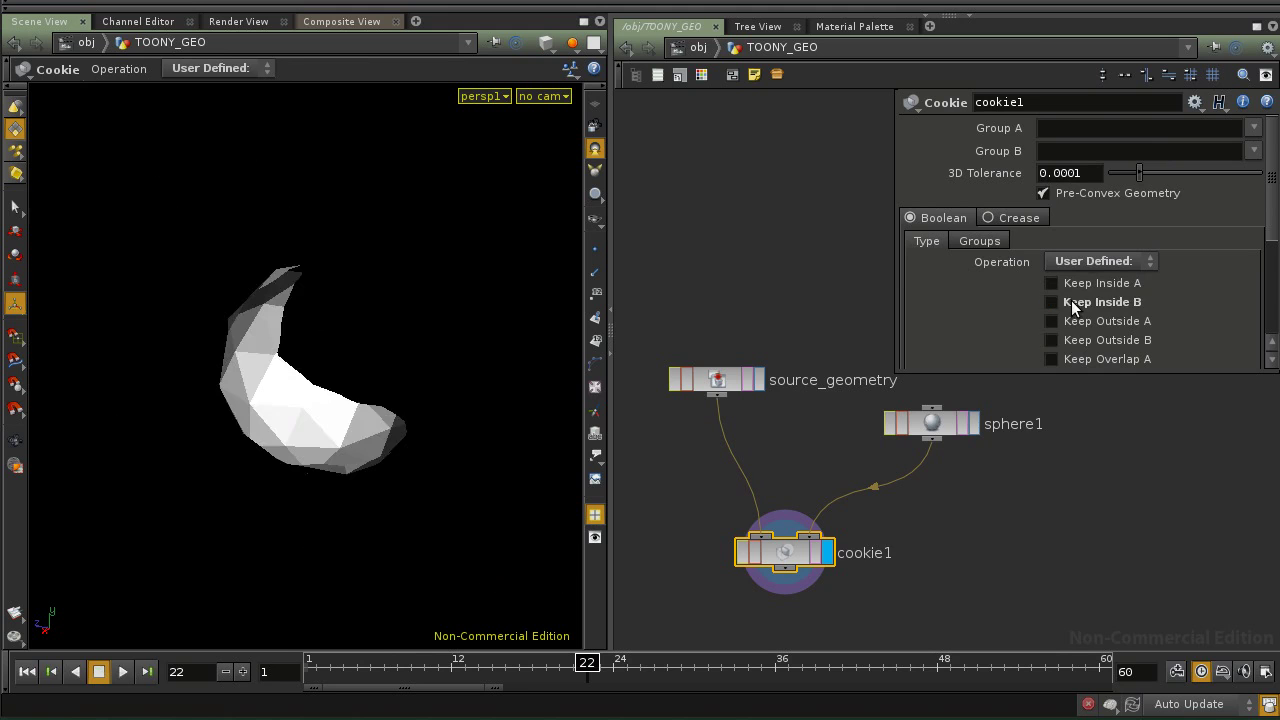
left_click(1072, 325)
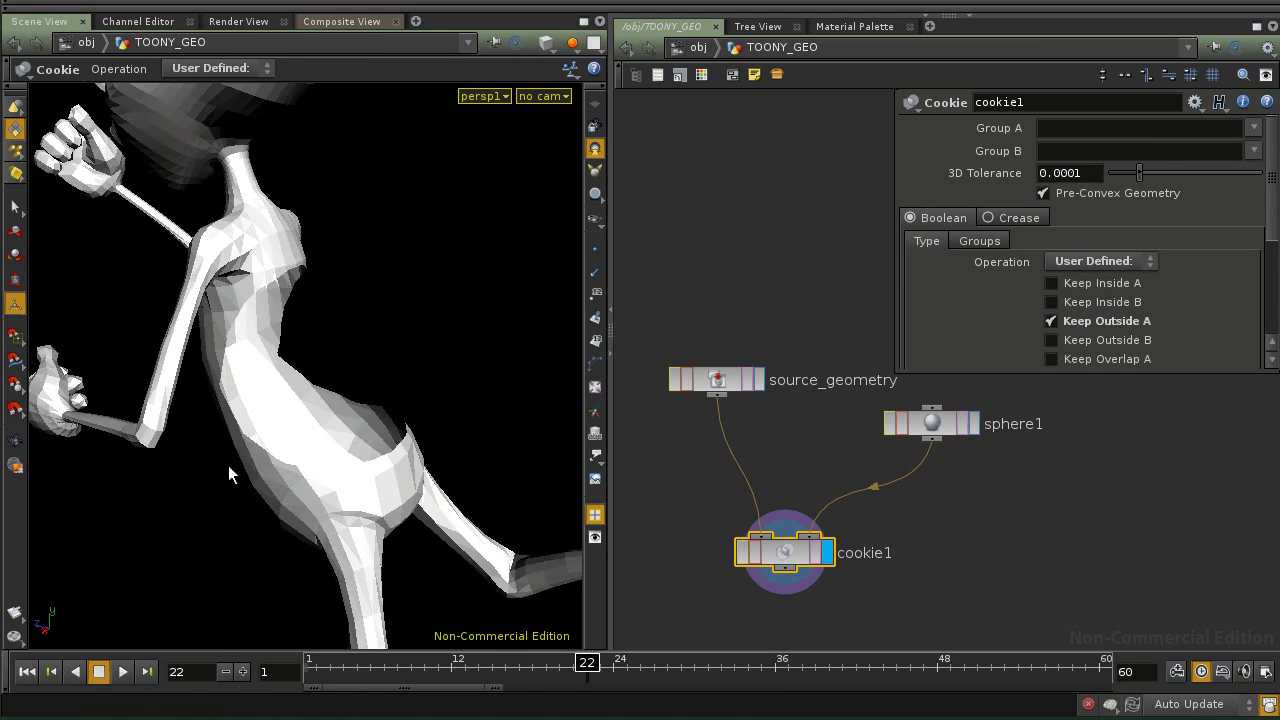
Try Keep Outside B together with Keep Outside A on cookie1, and turn Keep Outside B off again.
left_click_drag(370, 432, 205, 379)
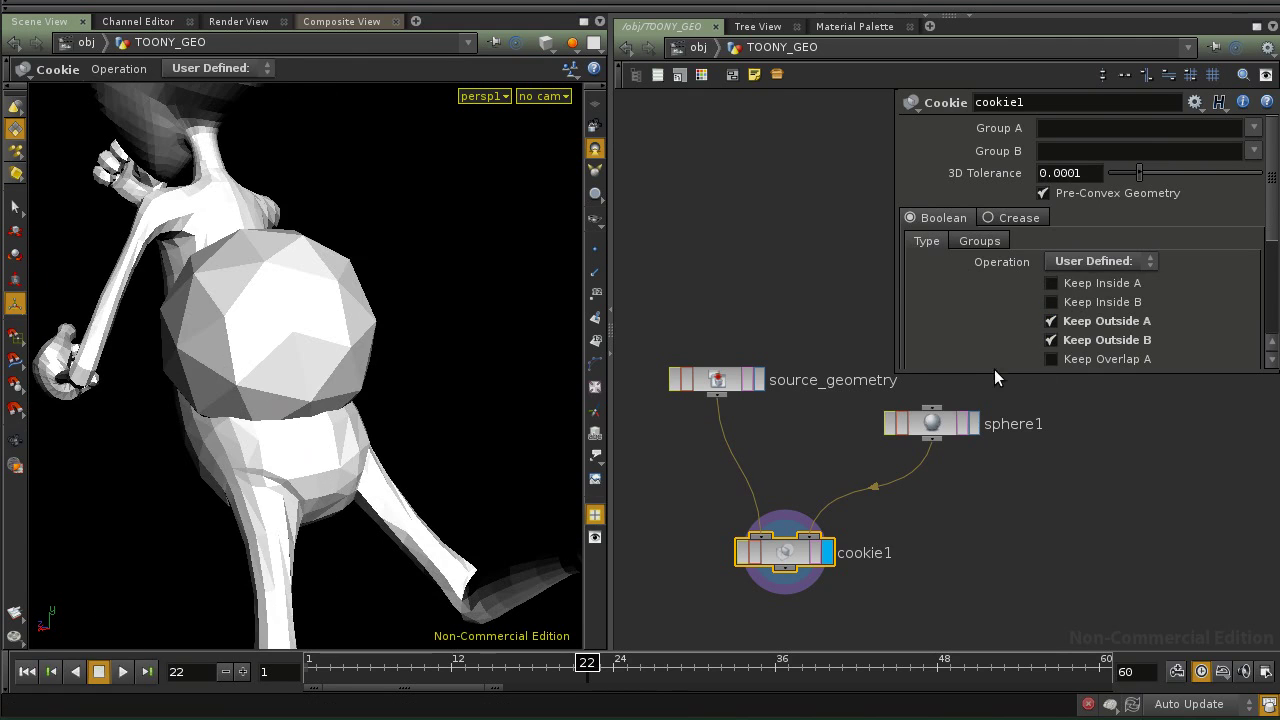
left_click_drag(1000, 372, 1001, 414)
left_click(1052, 341)
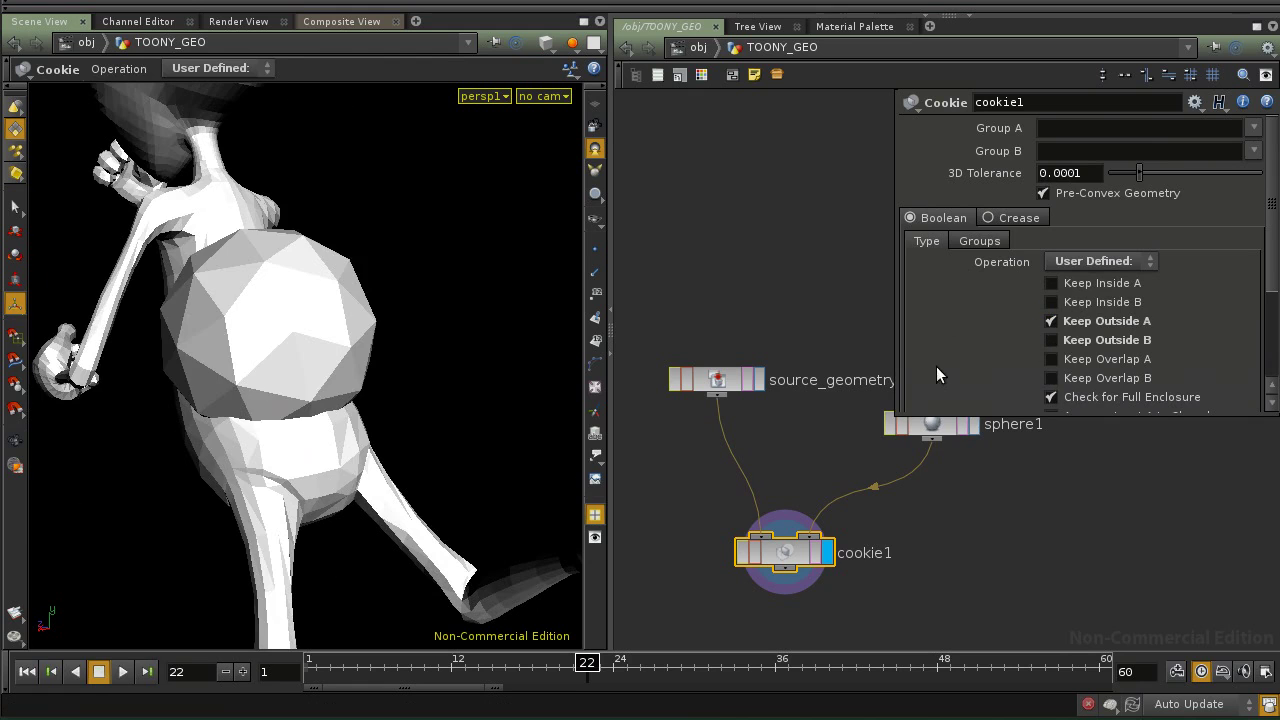
middle_click_drag(730, 463, 704, 503)
left_click_drag(340, 430, 440, 436, "alt")
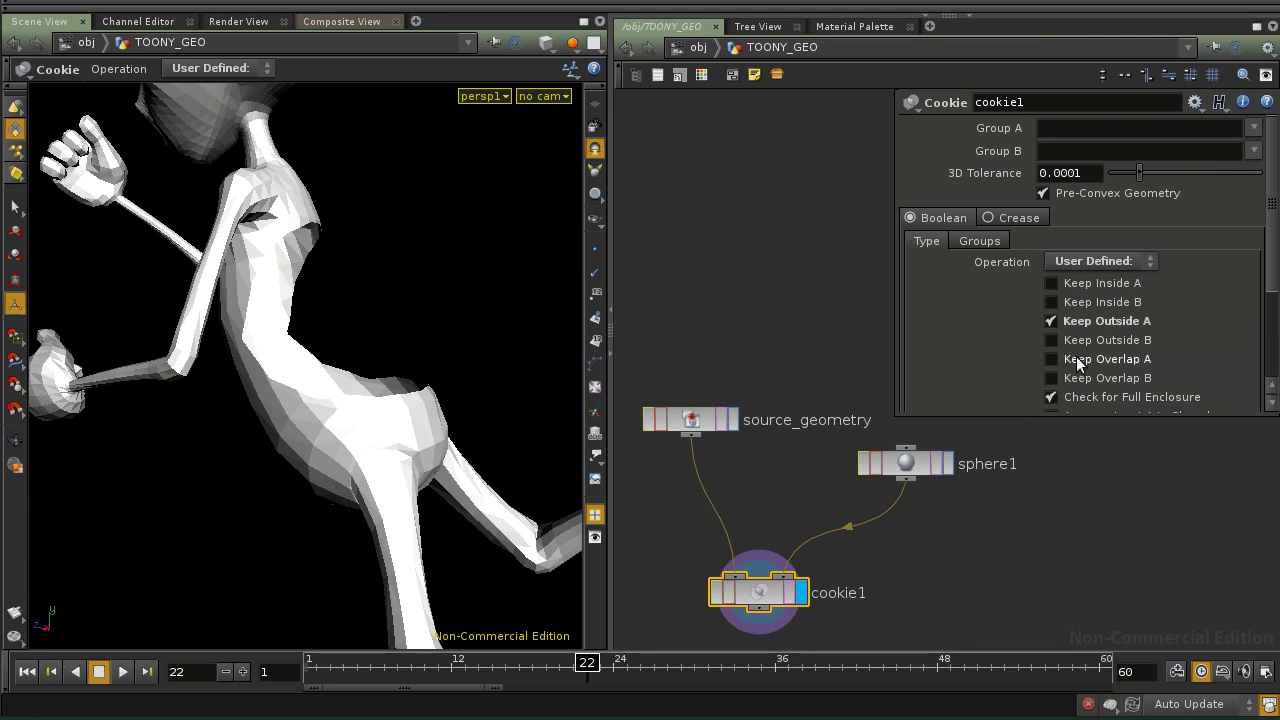
mouse_move(1271, 265)
left_mouse_down()
mouse_move(1272, 322)
mouse_move(1270, 281)
left_mouse_up()
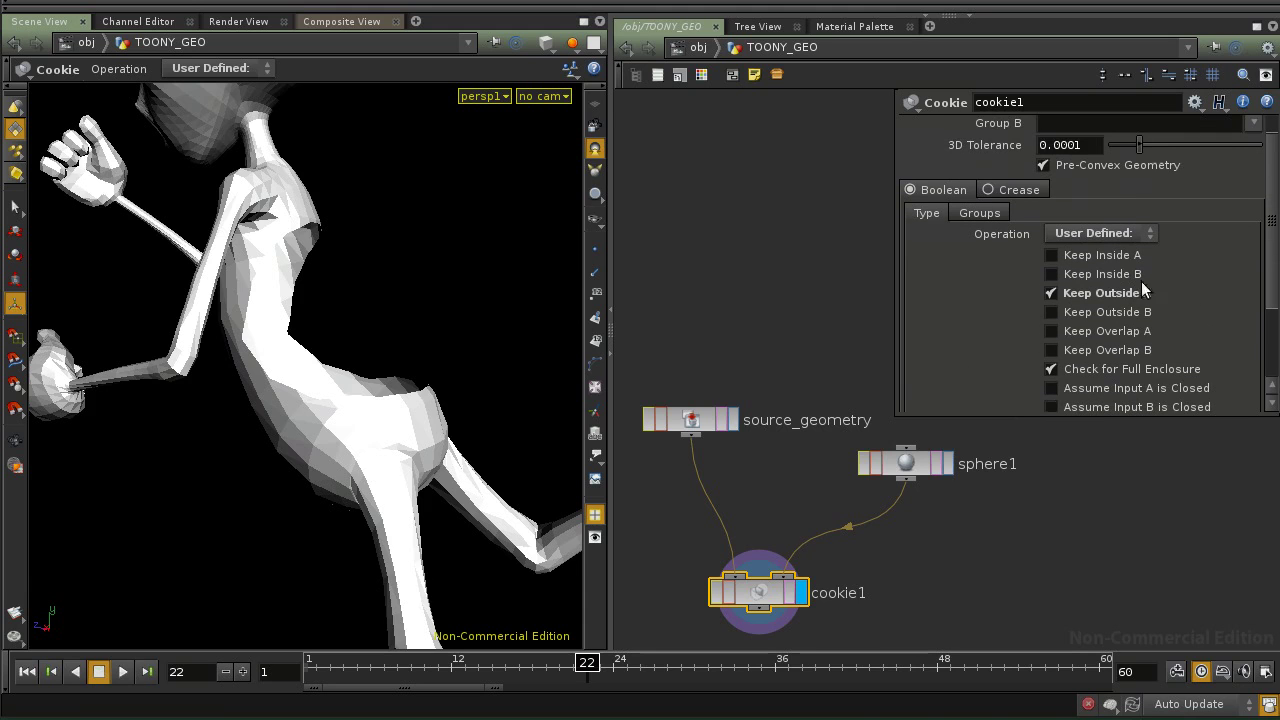
Compare cookie1's Keep Inside B and Keep Inside A results, and return to Keep Outside A only.
left_click(1051, 274)
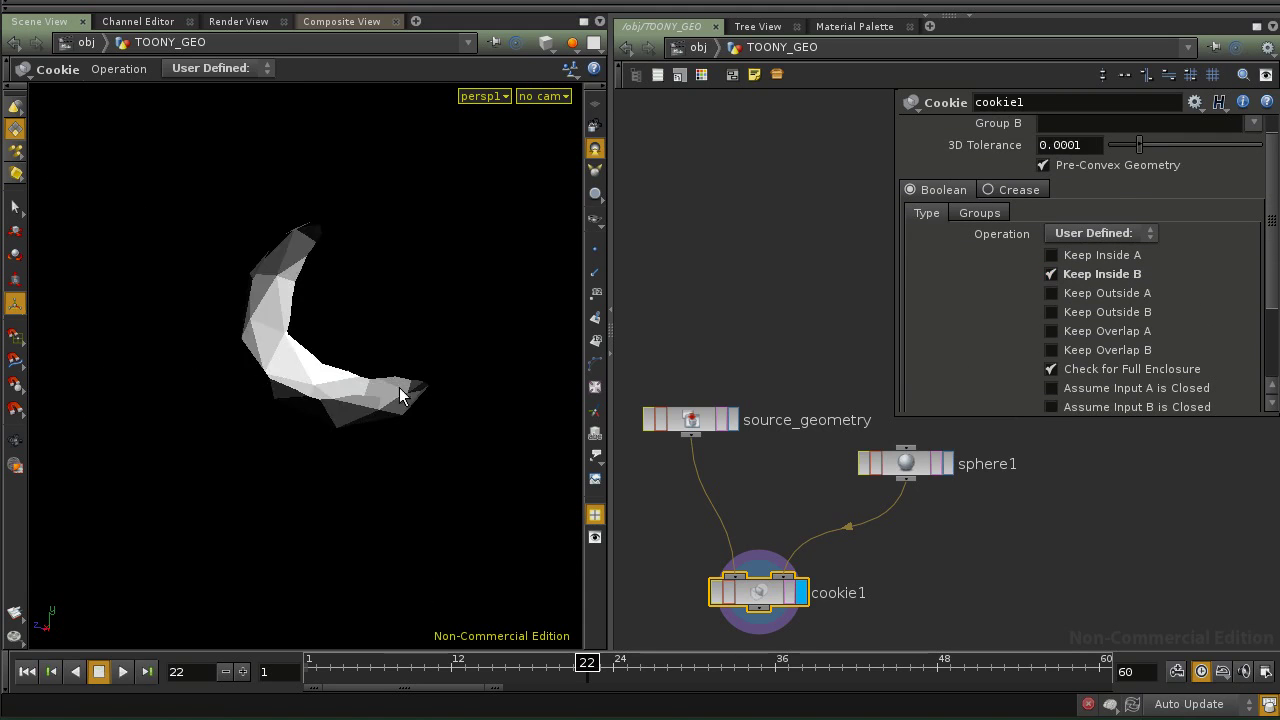
left_click_drag(378, 381, 330, 392)
left_click(1051, 274)
left_click(1059, 255)
left_click_drag(420, 380, 365, 385)
left_click(1050, 273)
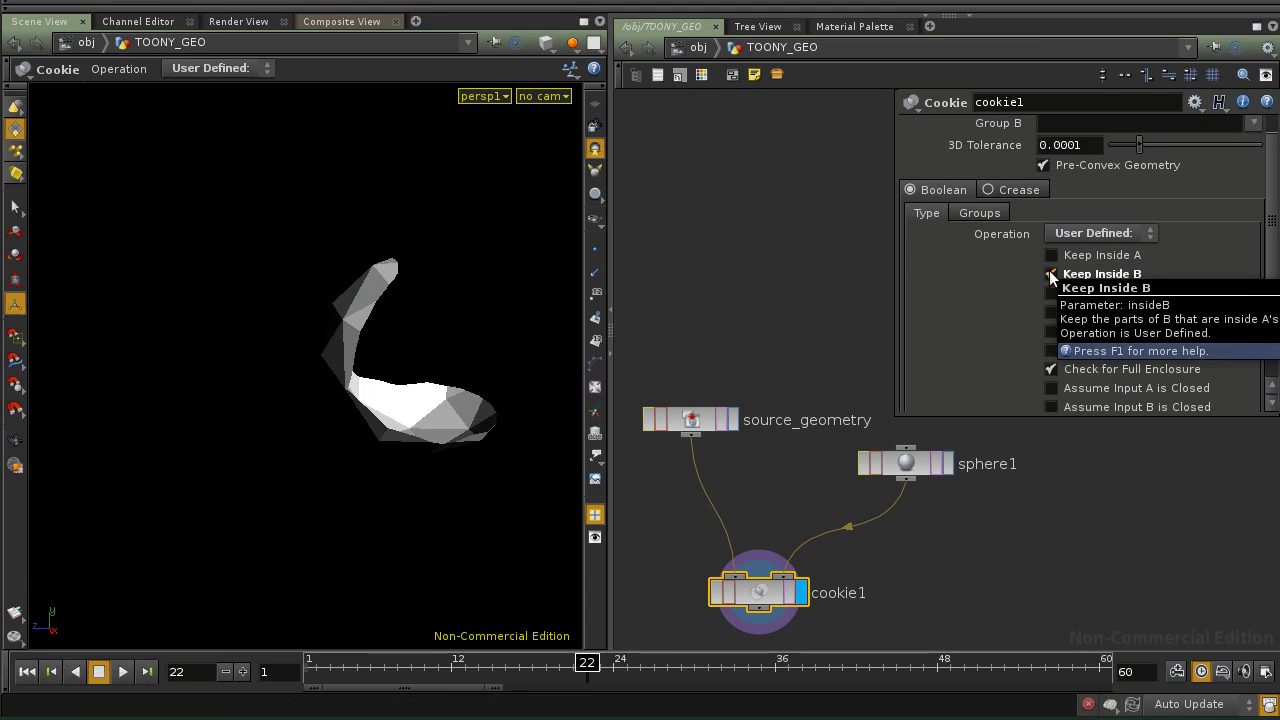
left_click(1049, 272)
left_click(1052, 292)
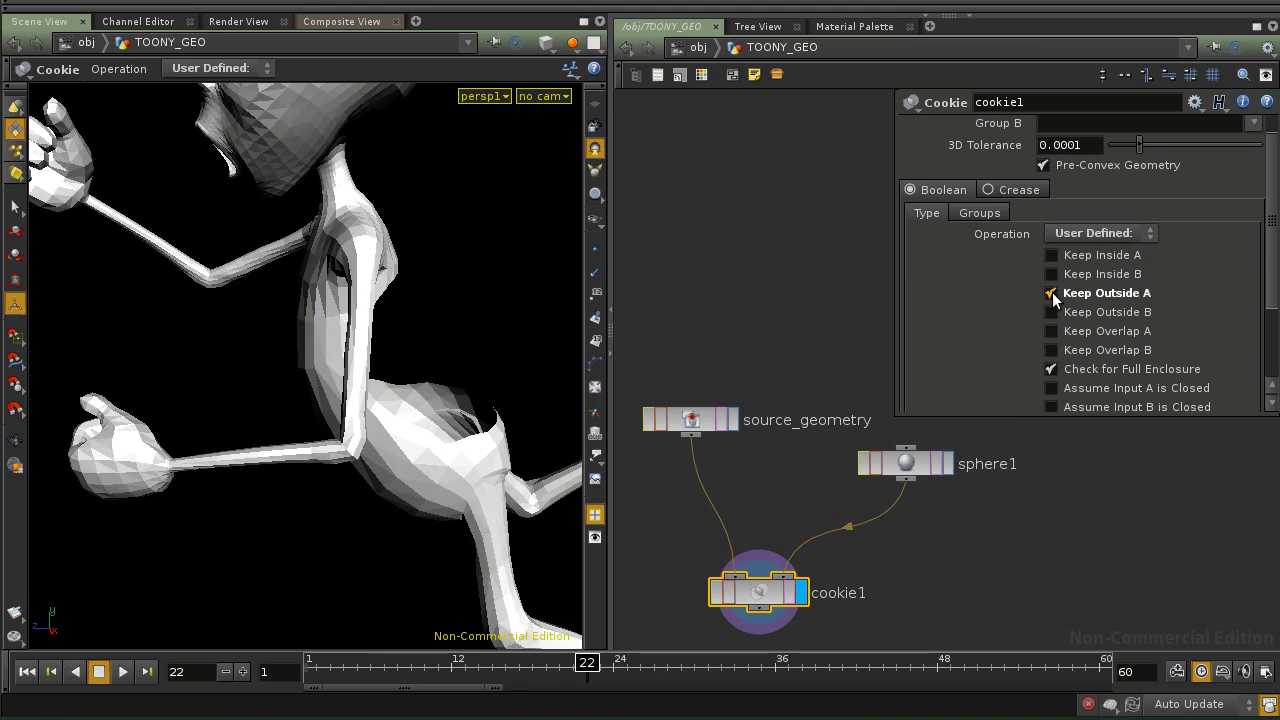
Set cookie1's operation back to A minus B and examine the cut torso.
left_click_drag(486, 371, 270, 400)
left_click(1106, 237)
left_click(1097, 287)
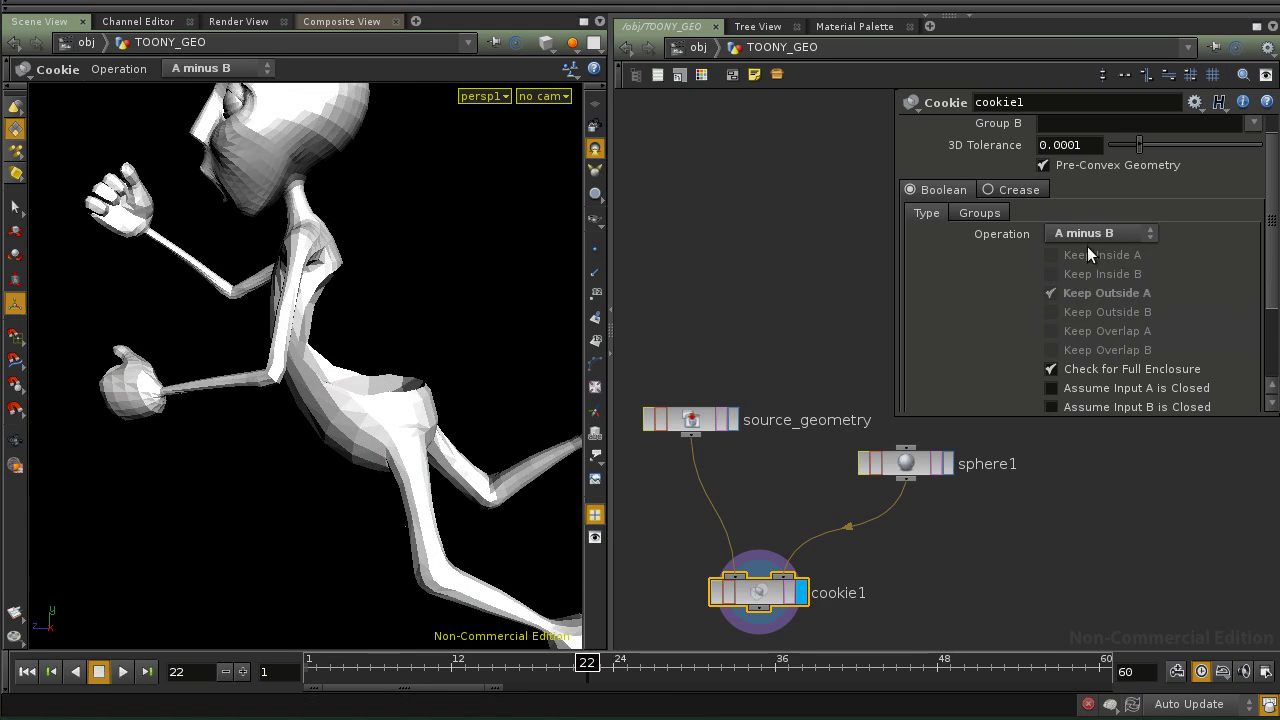
left_click_drag(450, 418, 378, 408)
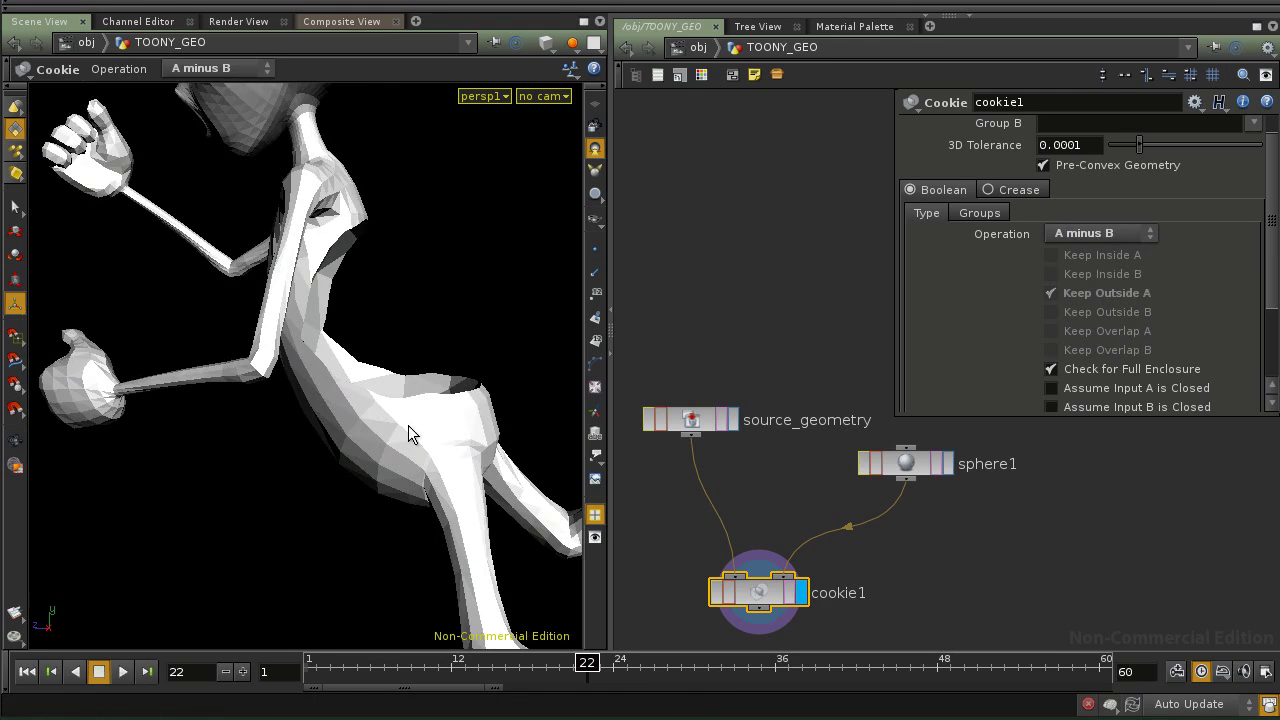
key("space")
left_click_drag(423, 409, 380, 428)
Enlarge sphere1 to a radius of about 5.24 and examine how it cuts the head and limbs.
left_click(910, 468)
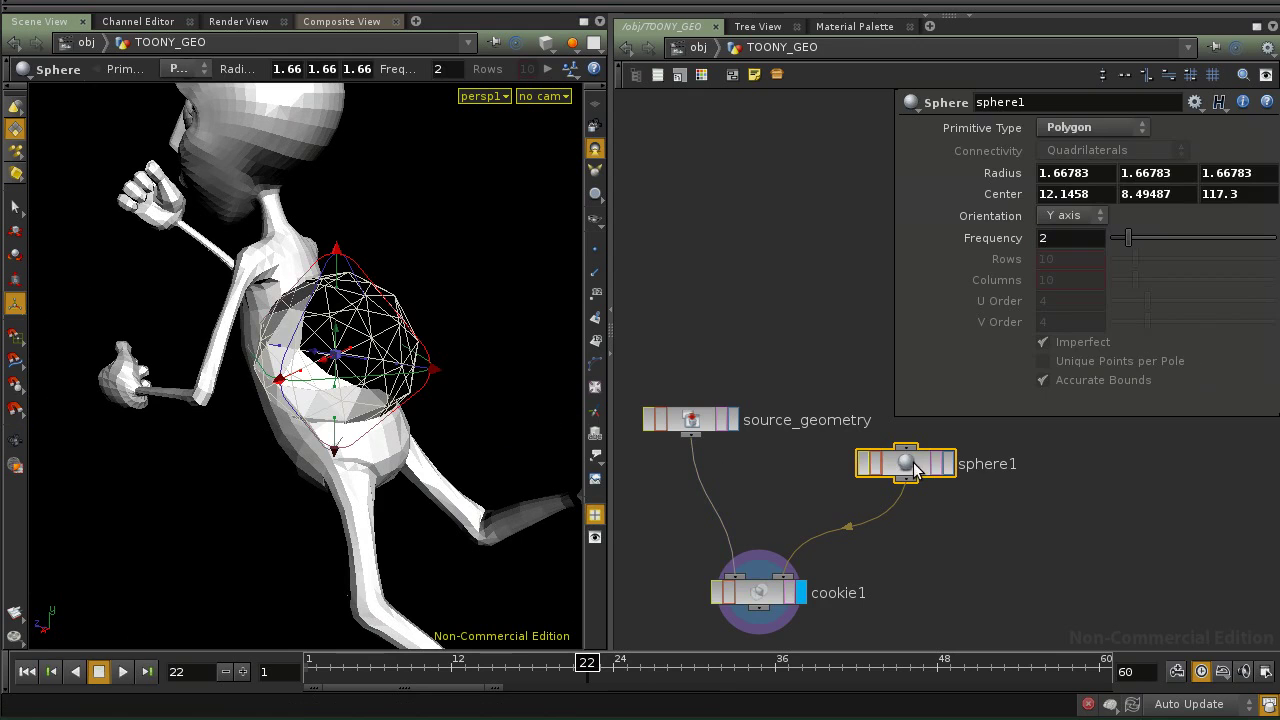
left_click_drag(435, 373, 670, 425)
mouse_move(336, 297)
left_mouse_down()
mouse_move(340, 315)
mouse_move(326, 285)
left_mouse_up()
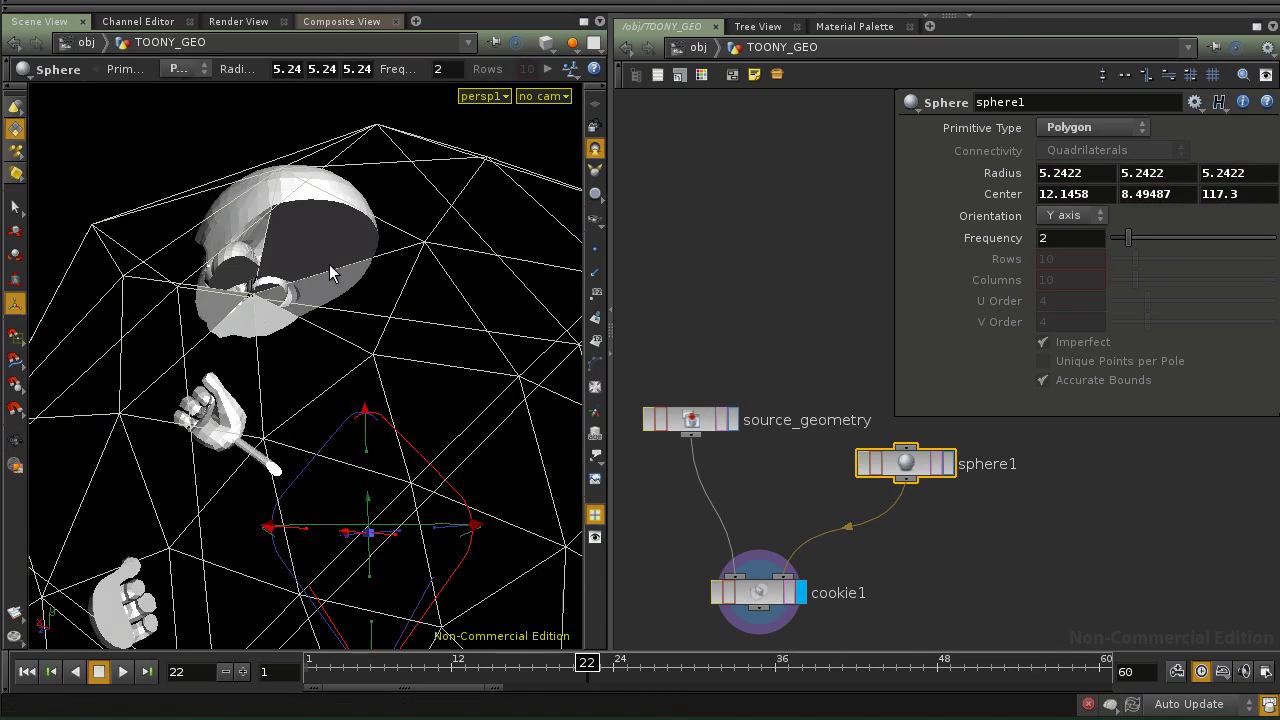
left_click_drag(281, 240, 281, 255)
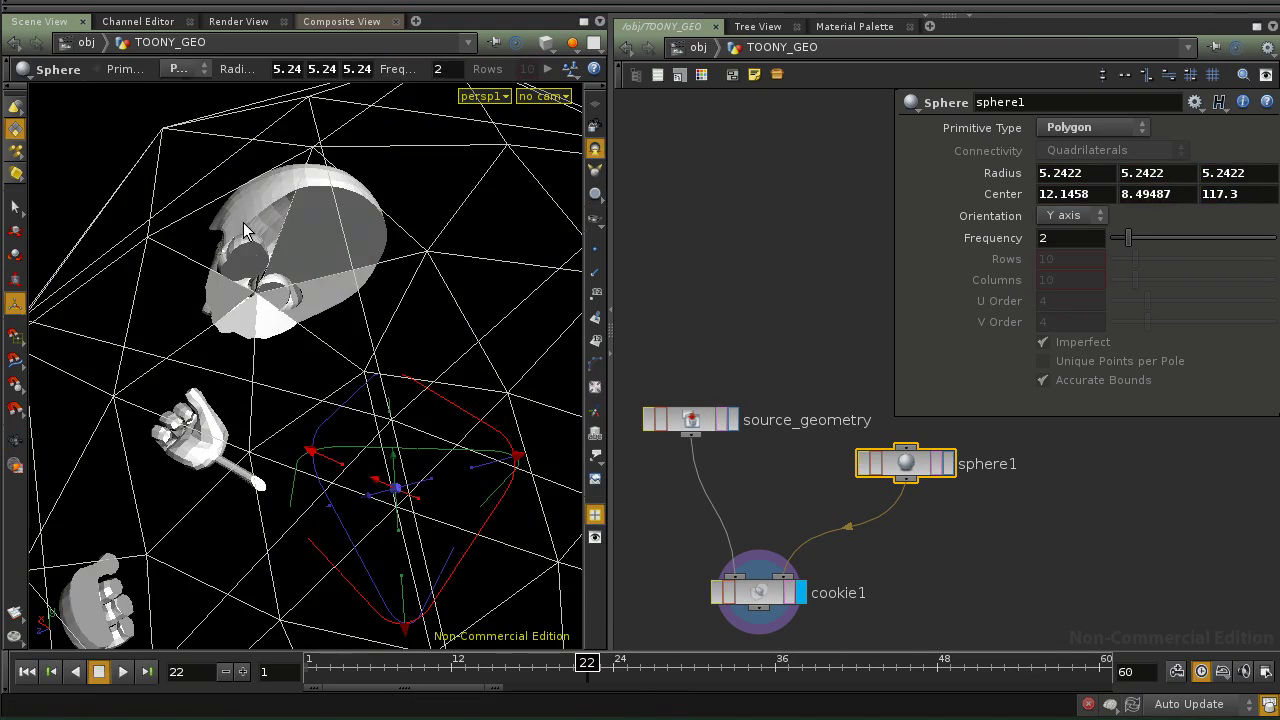
left_click_drag(281, 197, 316, 238)
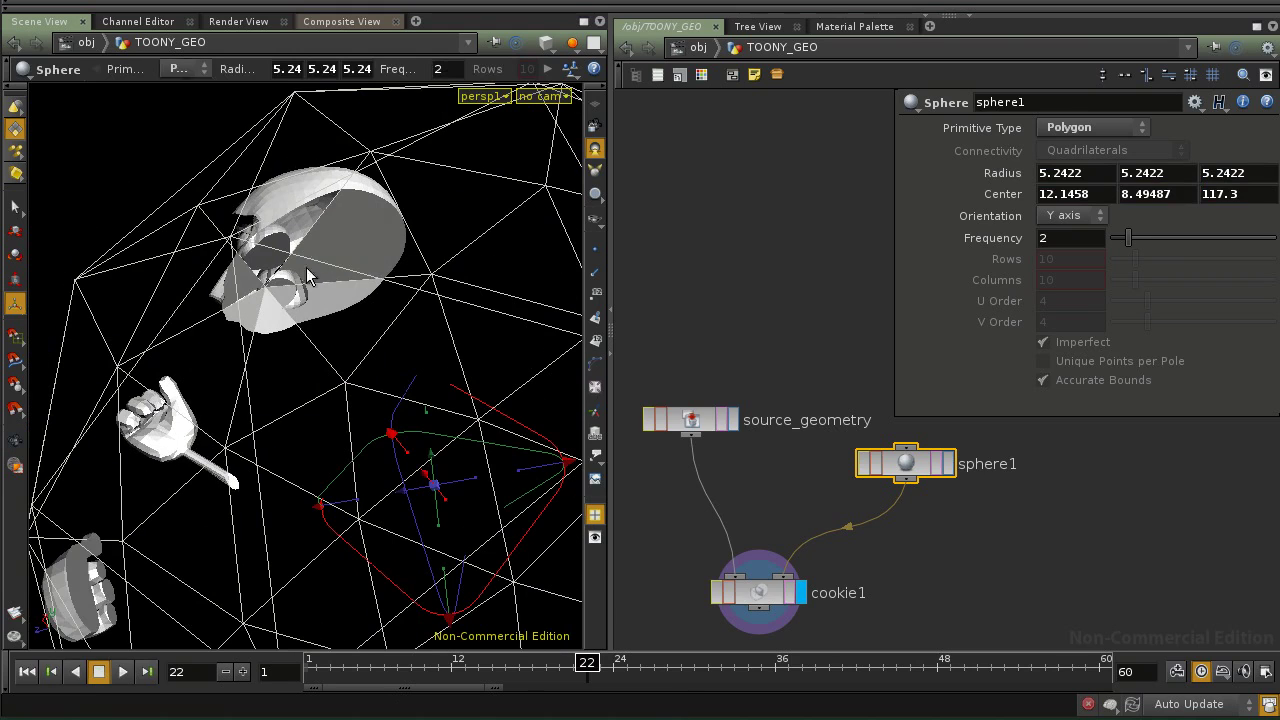
key("Escape")
left_click_drag(270, 296, 372, 372)
scroll(372, 372, "up", 3)
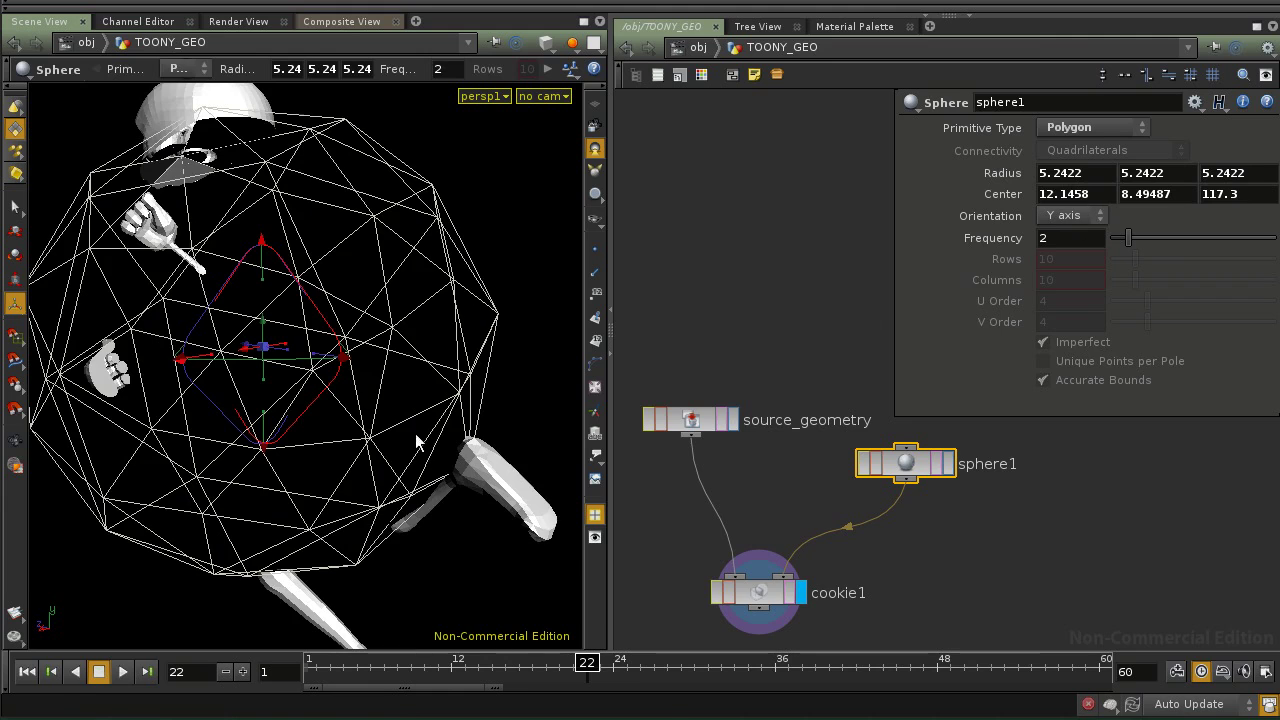
key("Escape")
left_click_drag(294, 408, 437, 471)
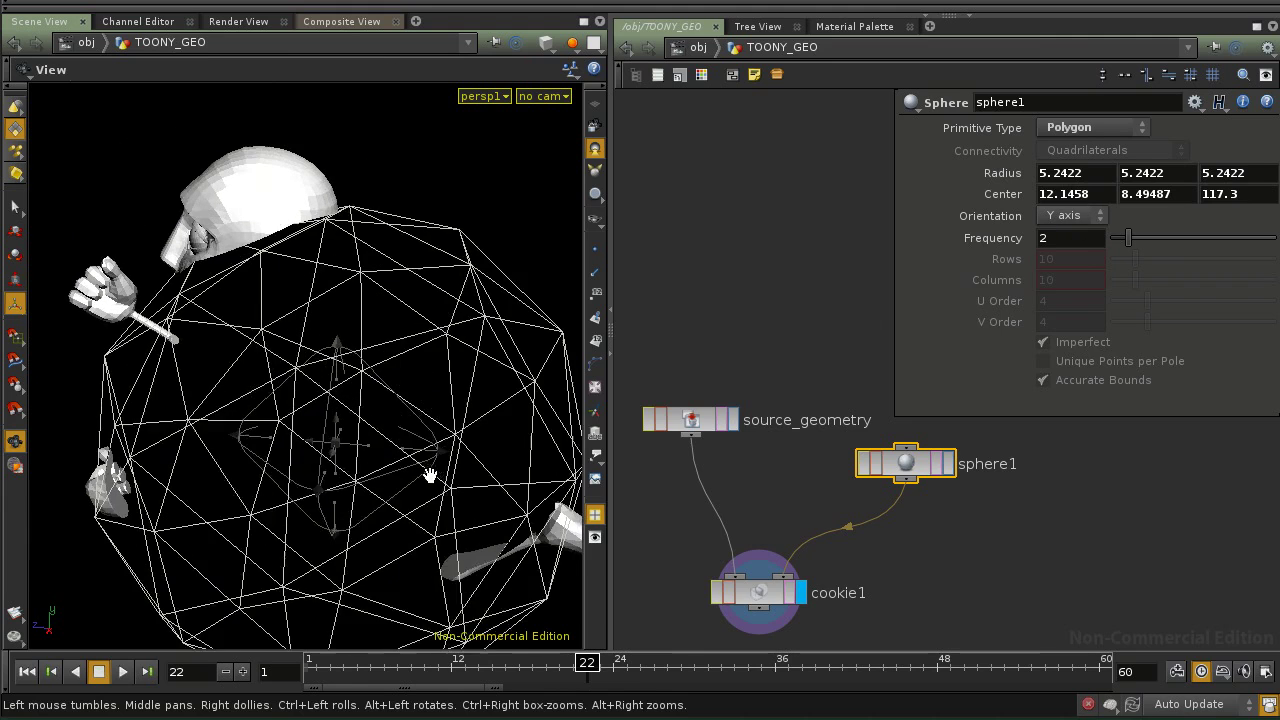
Raise sphere1's frequency to 5 and examine the smoother cut around the head.
key("Return")
left_click_drag(1157, 242, 1178, 240)
left_click_drag(262, 345, 365, 395, "alt")
right_click_drag(365, 395, 437, 354, "alt")
right_click_drag(222, 196, 222, 326, "alt")
left_click_drag(222, 326, 376, 364, "alt")
right_click_drag(376, 364, 363, 383, "alt")
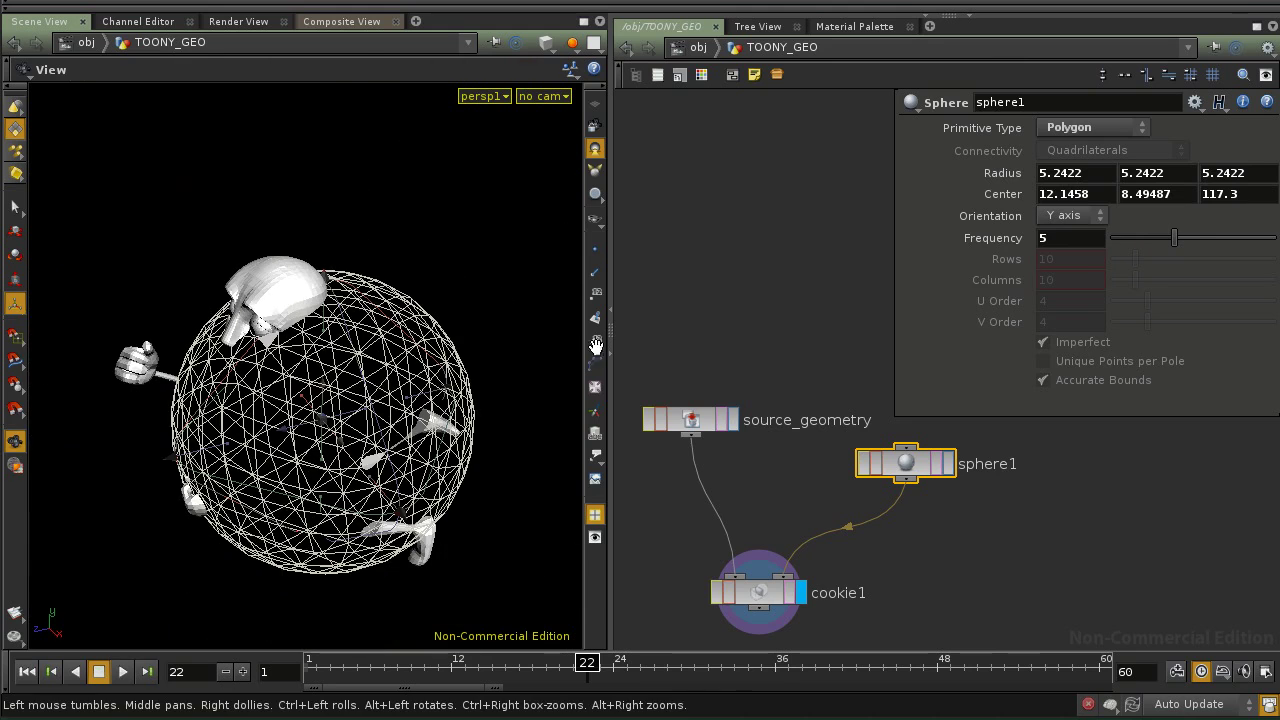
Raise sphere1's frequency to 6 and examine the cut from several angles.
left_click_drag(1176, 237, 1201, 238)
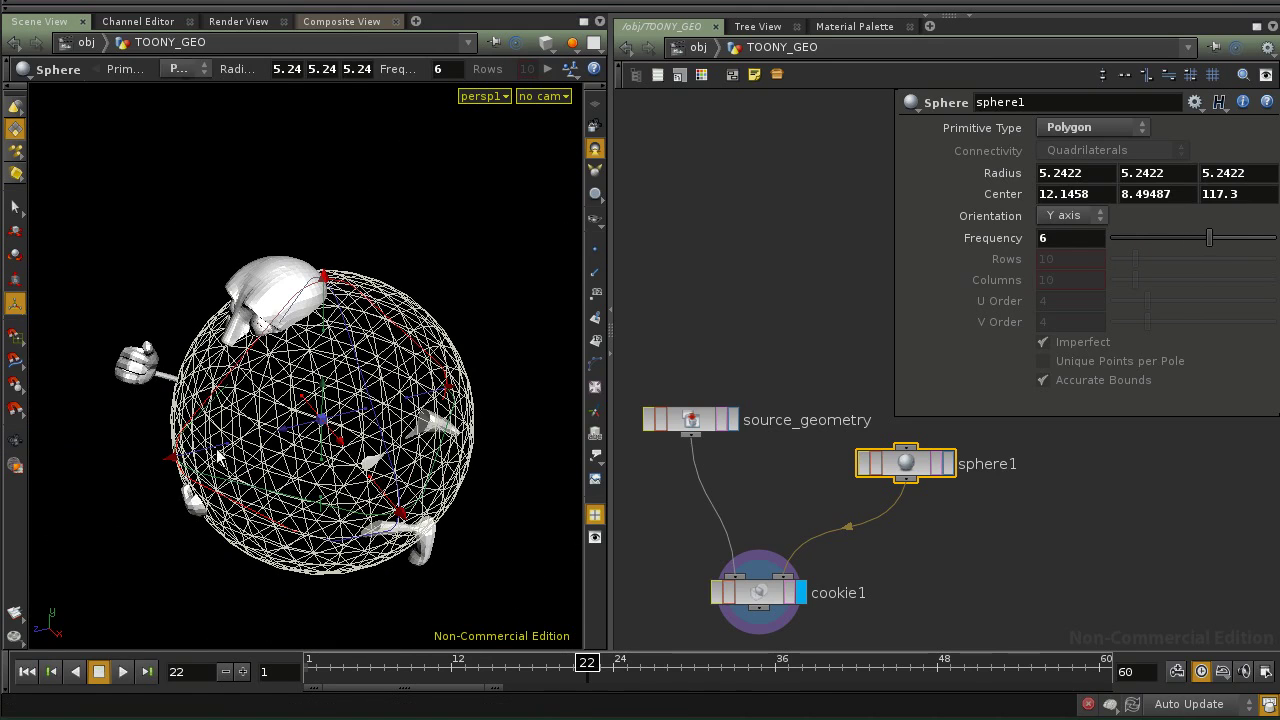
left_click_drag(260, 425, 203, 437, "alt")
right_click_drag(203, 437, 451, 446, "alt")
mouse_move(451, 446)
left_mouse_down("alt")
mouse_move(394, 426)
mouse_move(457, 449)
left_mouse_up("alt")
right_click_drag(457, 449, 309, 457, "alt")
left_click_drag(309, 457, 340, 477, "alt")
Set sphere1's frequency to 3 and reset its radius to the default of 1.
left_click(1144, 237)
right_click_drag(250, 389, 320, 395, "alt")
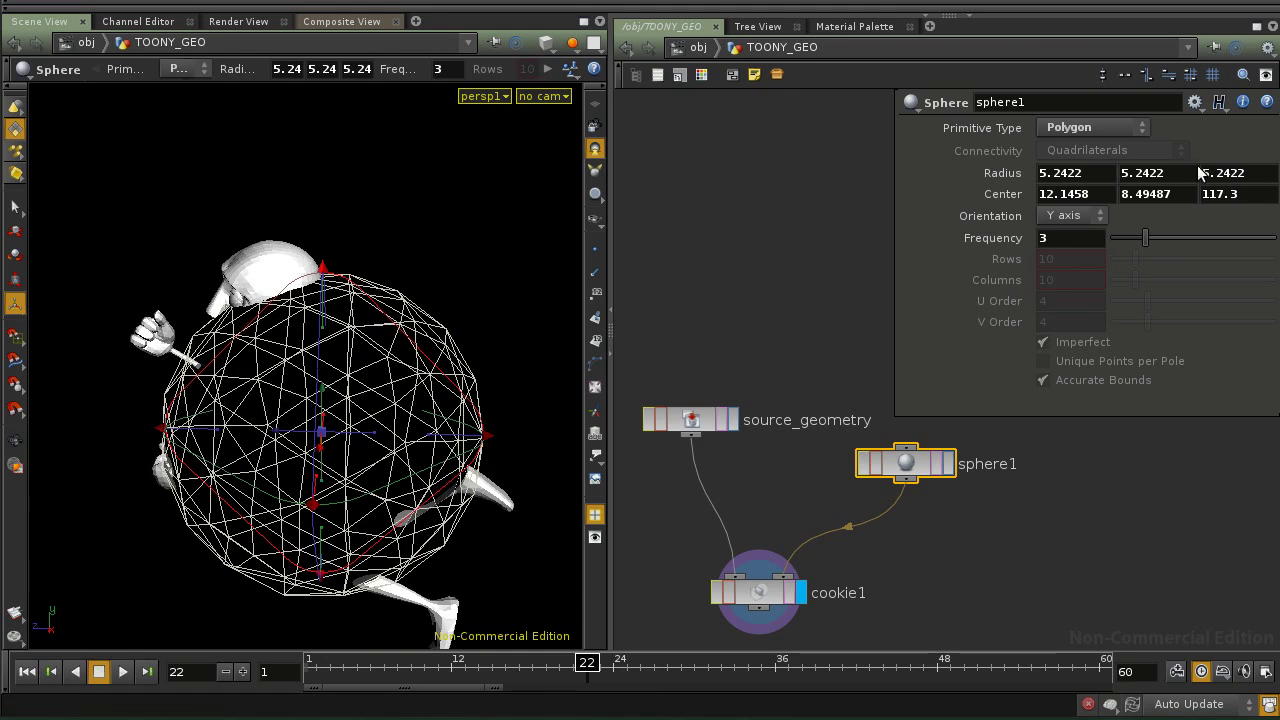
left_click_drag(488, 436, 387, 452)
middle_click(1005, 176, "ctrl")
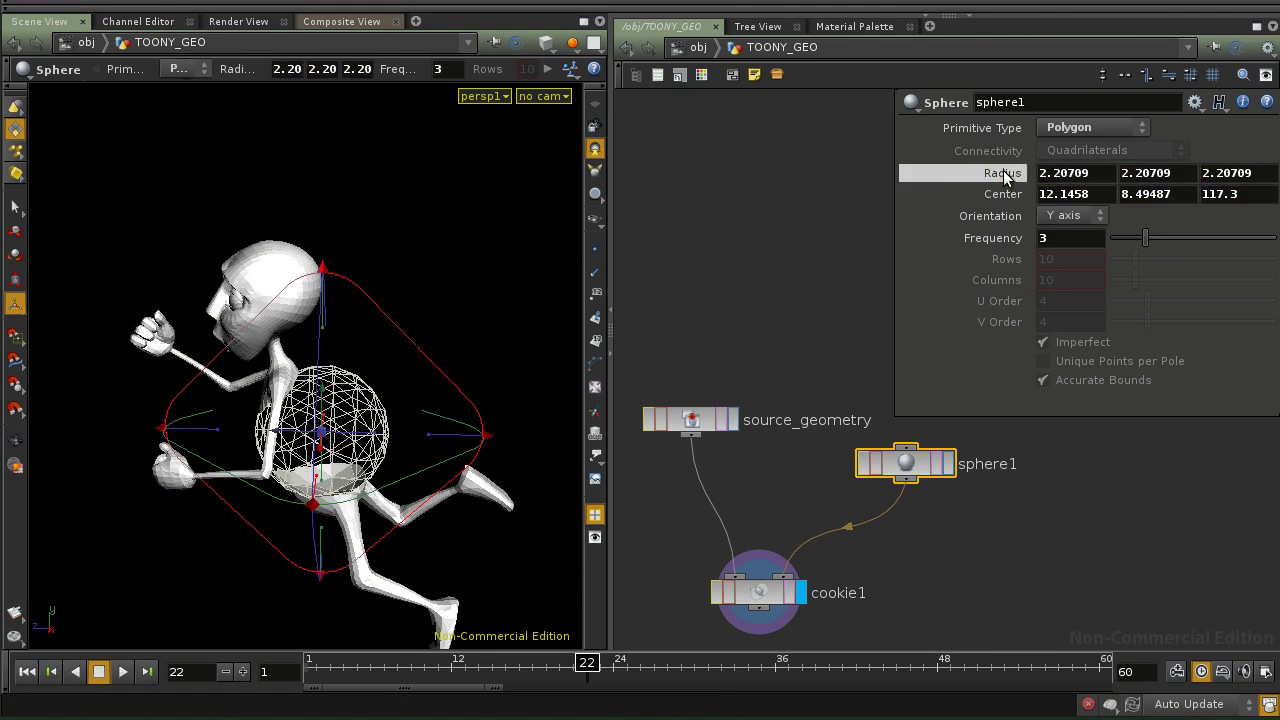
right_click_drag(285, 500, 463, 515, "alt")
left_click_drag(395, 517, 375, 414, "alt")
left_click_drag(458, 344, 497, 377, "alt")
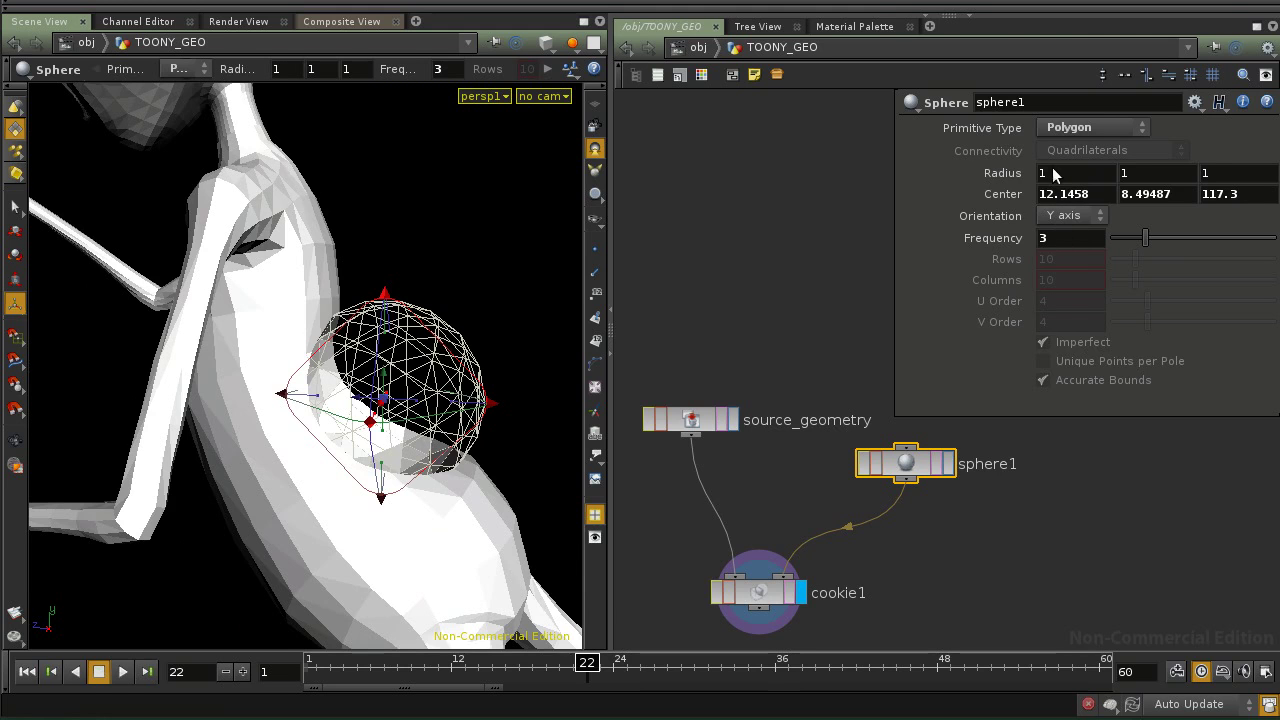
left_click_drag(440, 406, 462, 374, "alt")
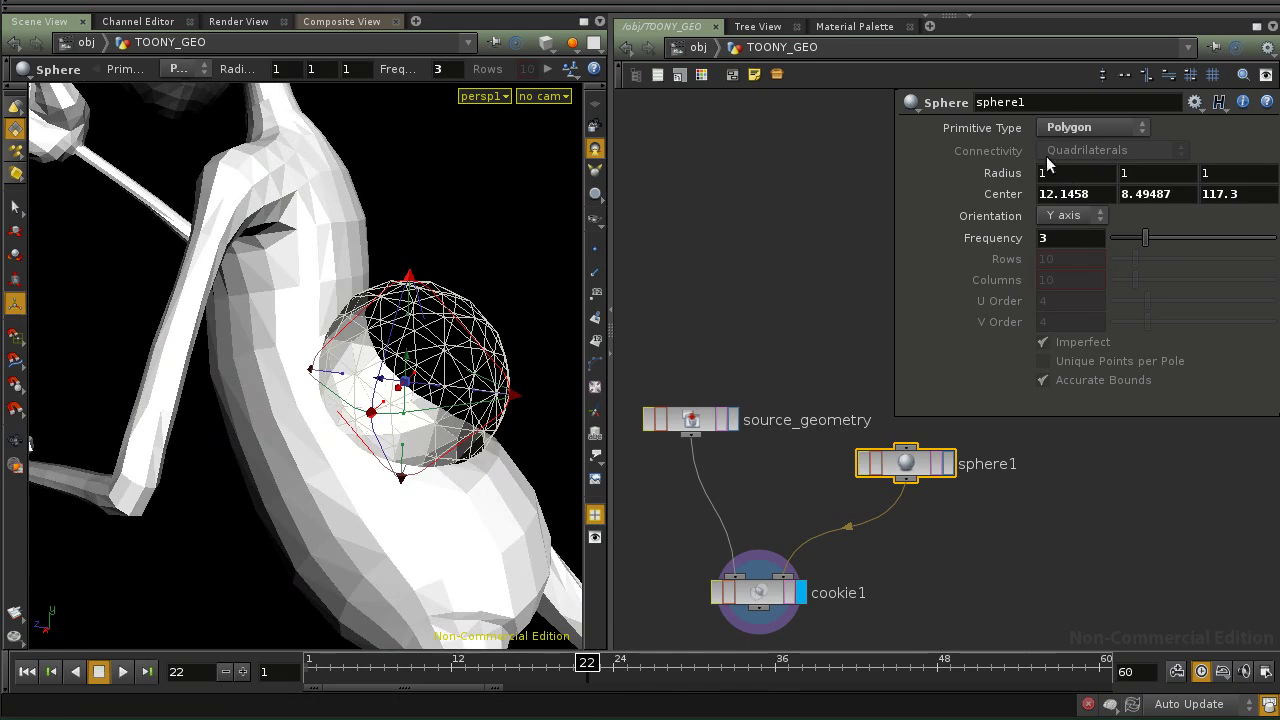
Drive sphere1's Frequency from its X radius by referencing the copied Radius parameter, with the expression ch("radx")+3.
right_click(1052, 178)
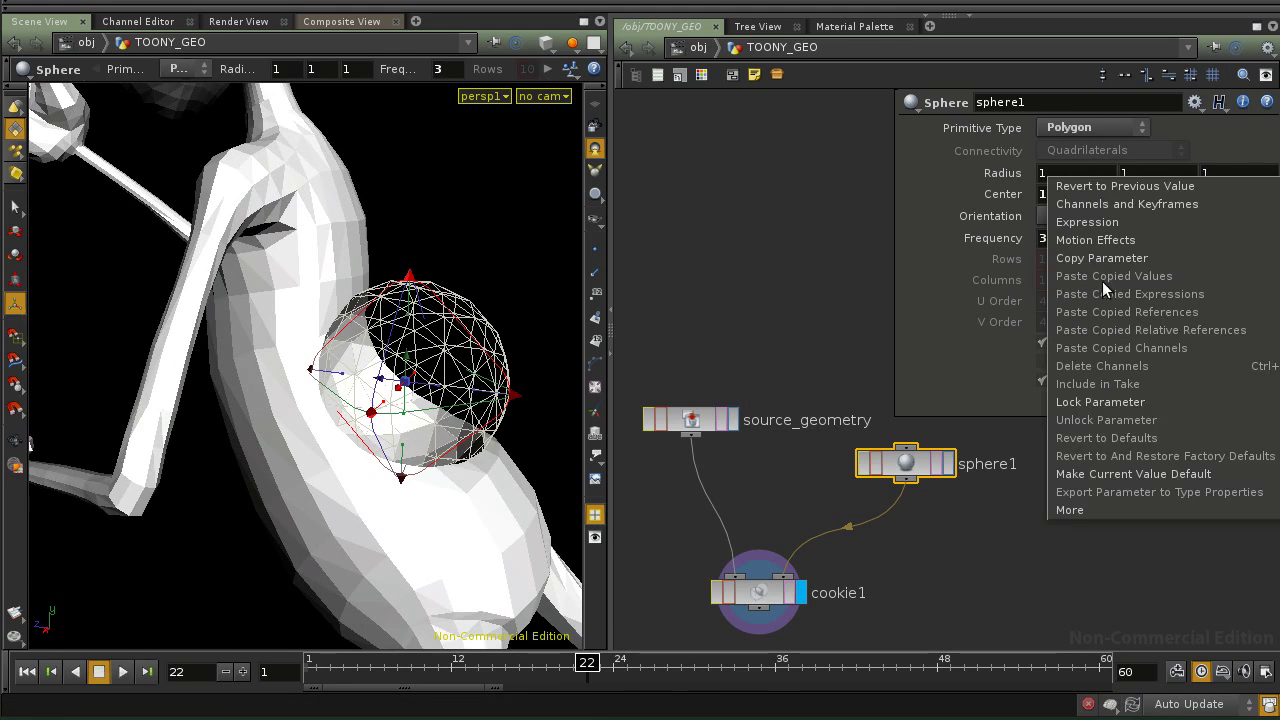
left_click(1072, 257)
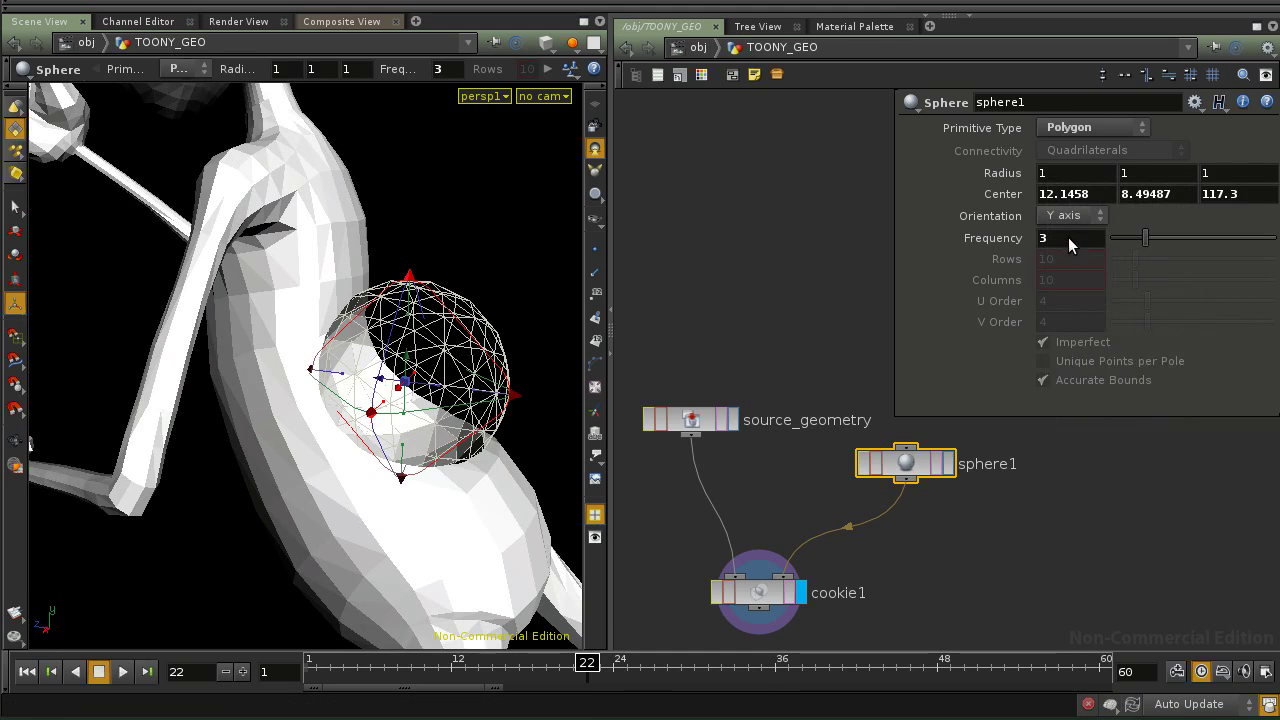
right_click(1068, 243)
left_click(943, 391)
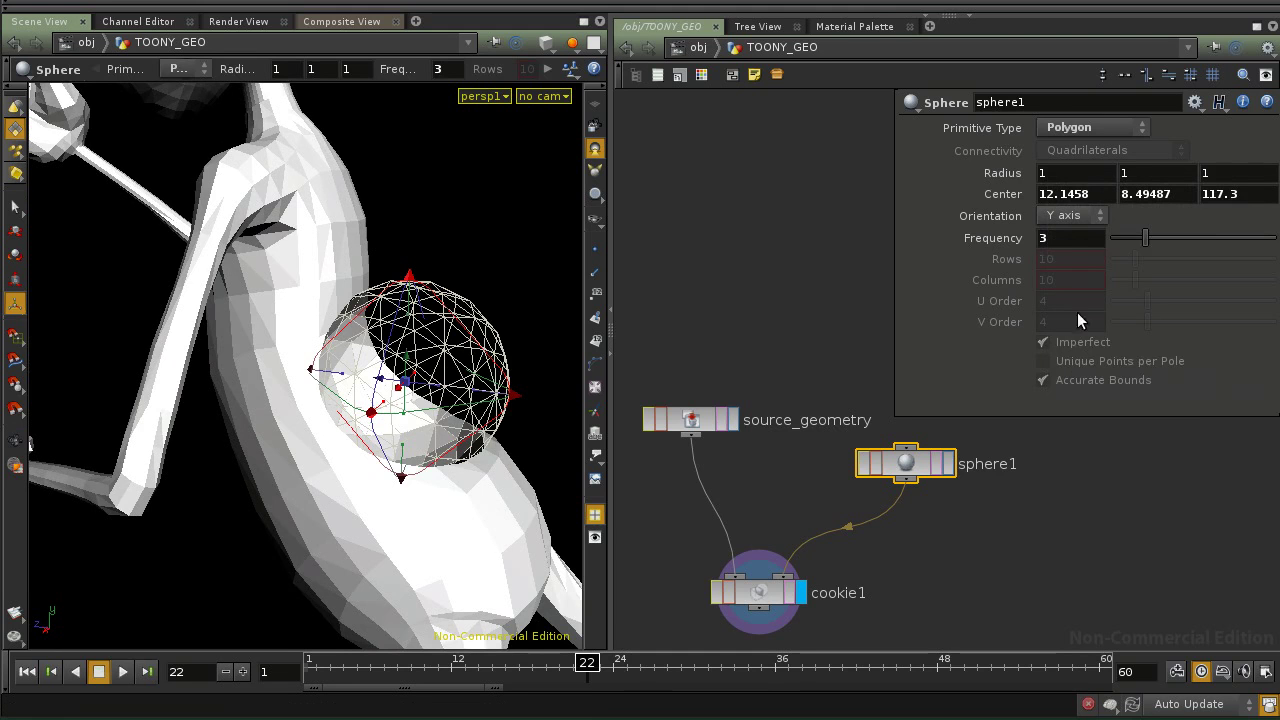
middle_click(1000, 242, "ctrl")
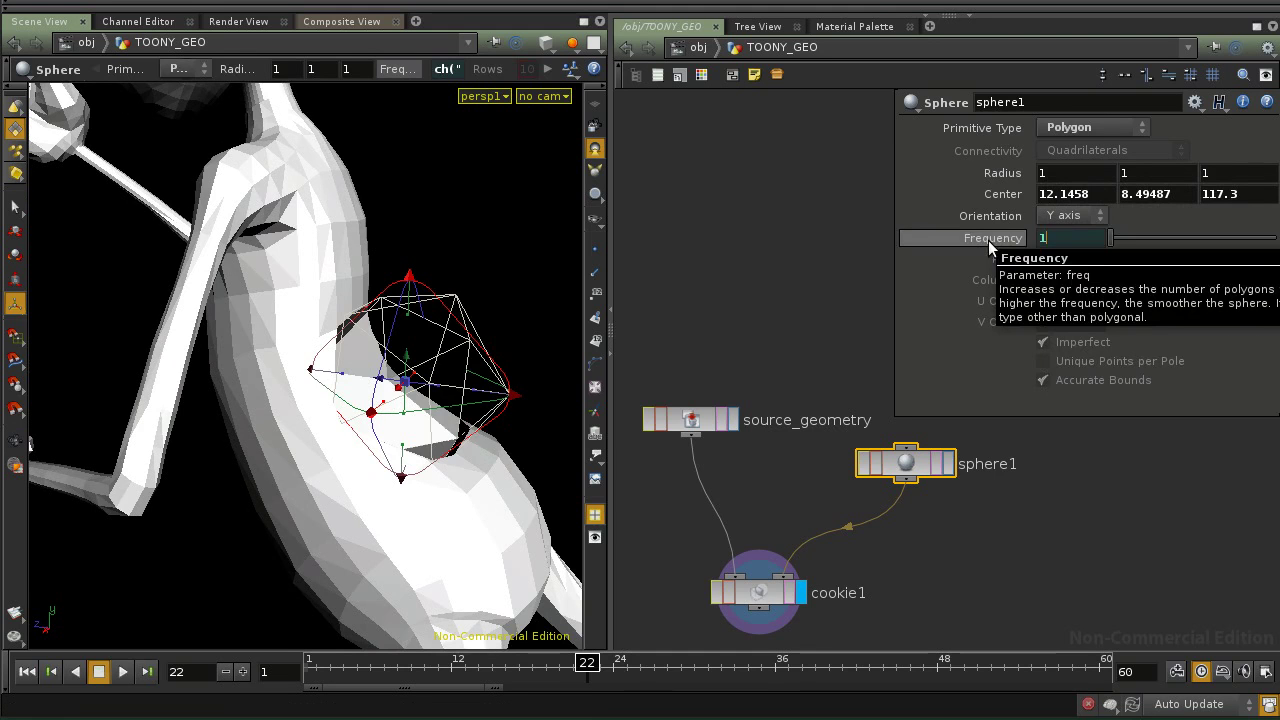
key("ctrl+z")
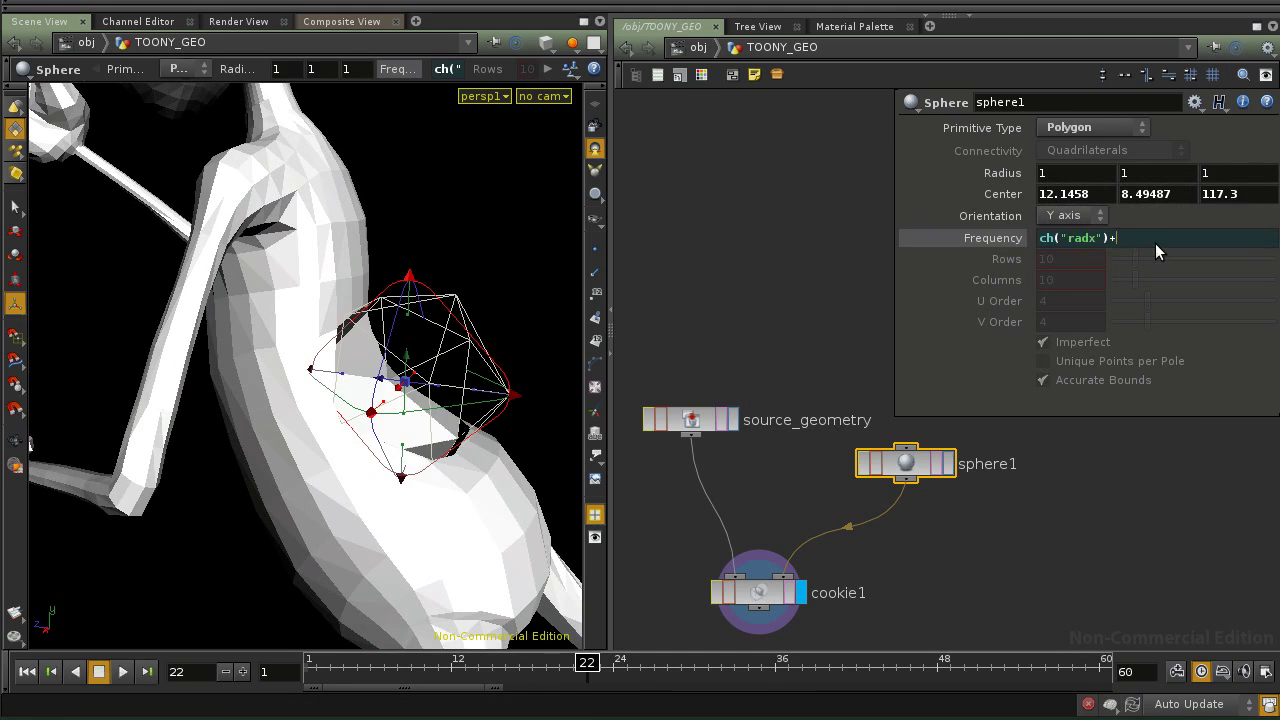
type("3")
key("Return")
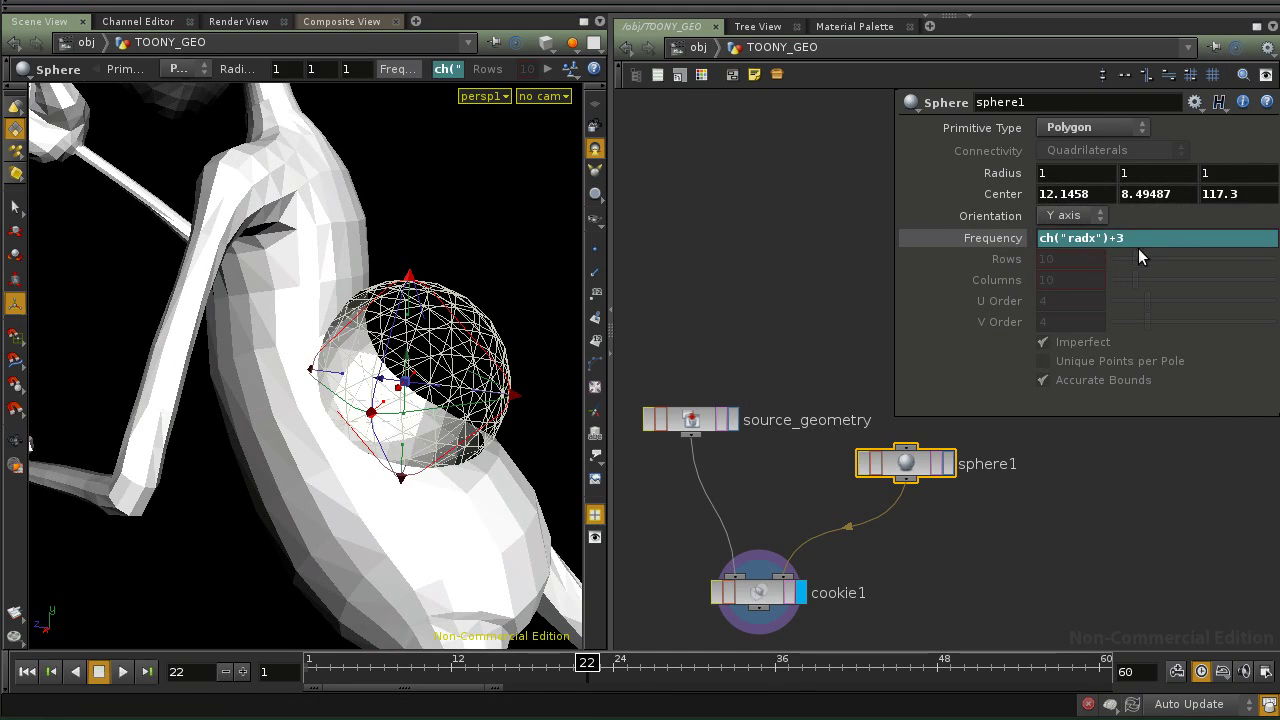
Enlarge sphere1 to a radius of about 3.96 and check the frequency value its expression evaluates to.
right_click_drag(411, 425, 406, 454)
left_click_drag(406, 454, 367, 465)
key("Return")
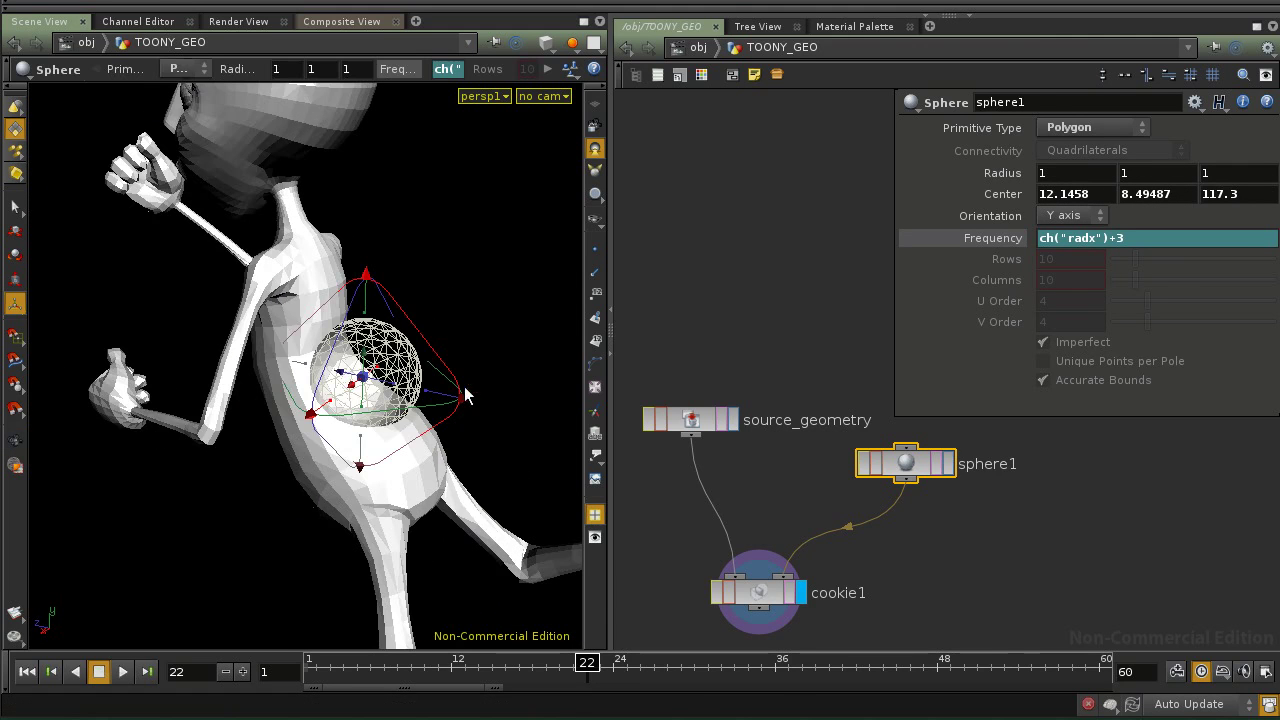
left_click_drag(483, 406, 512, 400)
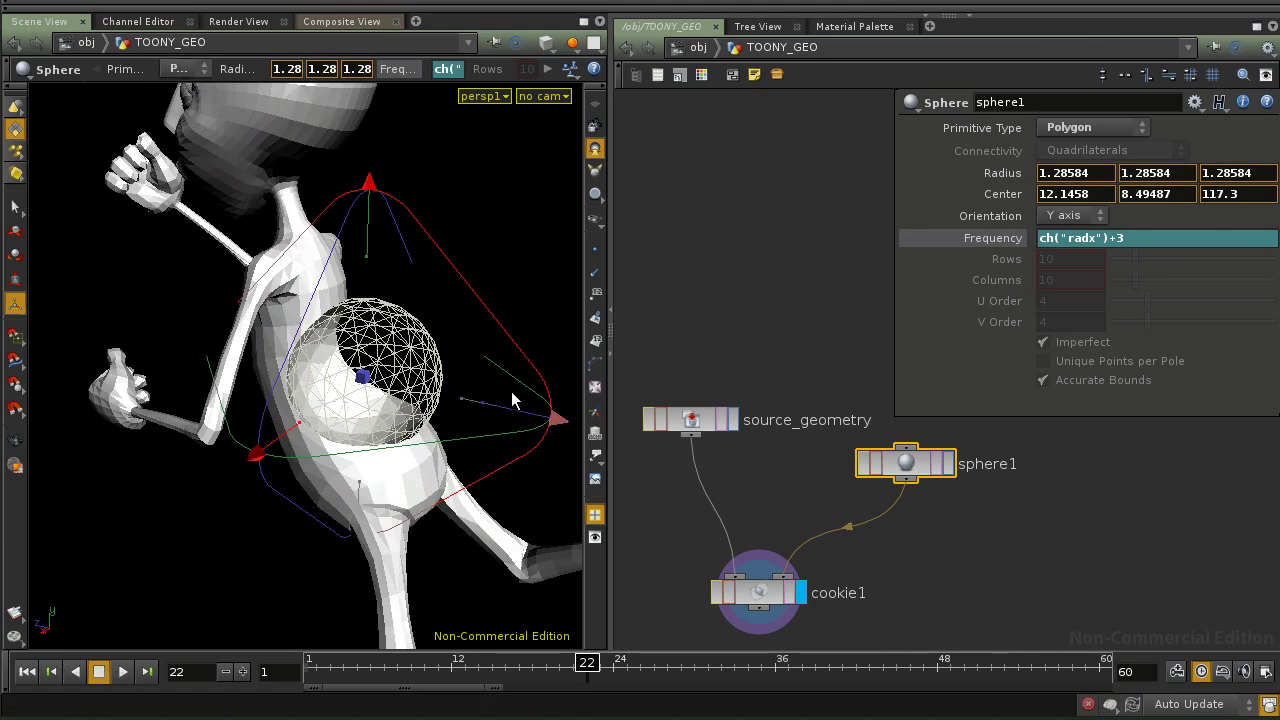
left_click(980, 240)
left_click_drag(466, 406, 560, 434)
left_click_drag(405, 406, 190, 214, "alt")
left_click_drag(237, 507, 323, 429, "alt")
left_click_drag(471, 376, 540, 377)
left_click_drag(352, 484, 424, 481, "alt")
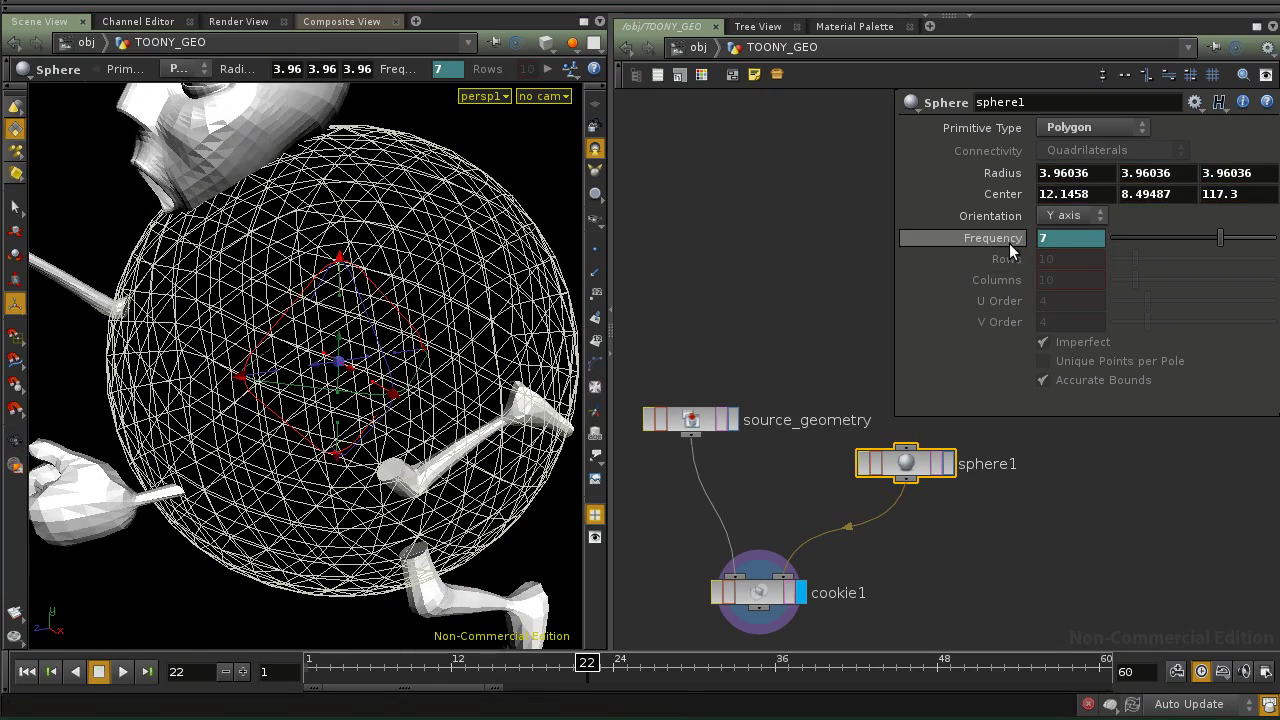
Enlarge sphere1 to a radius of about 5.89 and examine the cut from several angles.
mouse_move(465, 322)
left_mouse_down("alt")
mouse_move(368, 270)
mouse_move(487, 332)
left_mouse_up("alt")
left_click_drag(487, 332, 254, 221, "alt")
right_click_drag(254, 221, 306, 284, "alt")
left_click_drag(306, 284, 486, 364, "alt")
left_click_drag(415, 398, 462, 398, "alt")
right_click_drag(462, 398, 526, 426, "alt")
left_click_drag(526, 426, 326, 366, "alt")
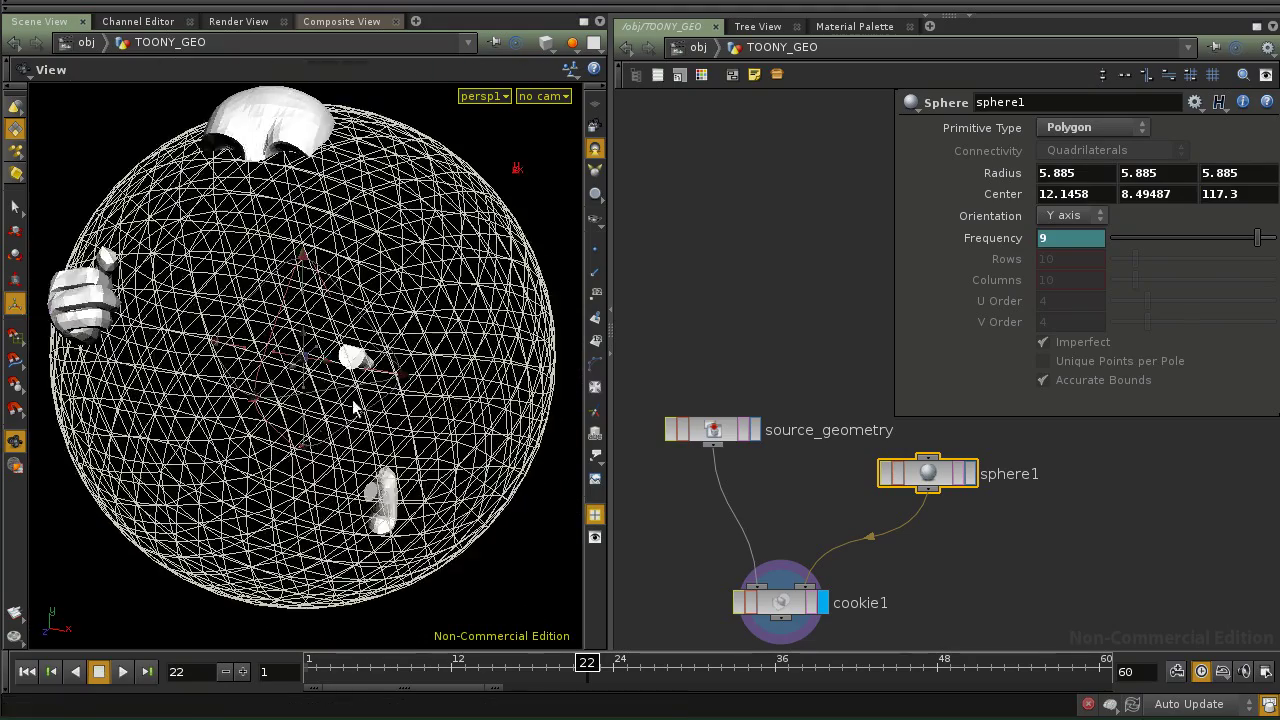
Enlarge sphere1 to a radius of about 9.9, deselect it and examine the resulting cut.
left_click_drag(495, 318, 399, 315, "alt")
right_click_drag(399, 315, 284, 362, "alt")
left_click_drag(440, 372, 456, 374)
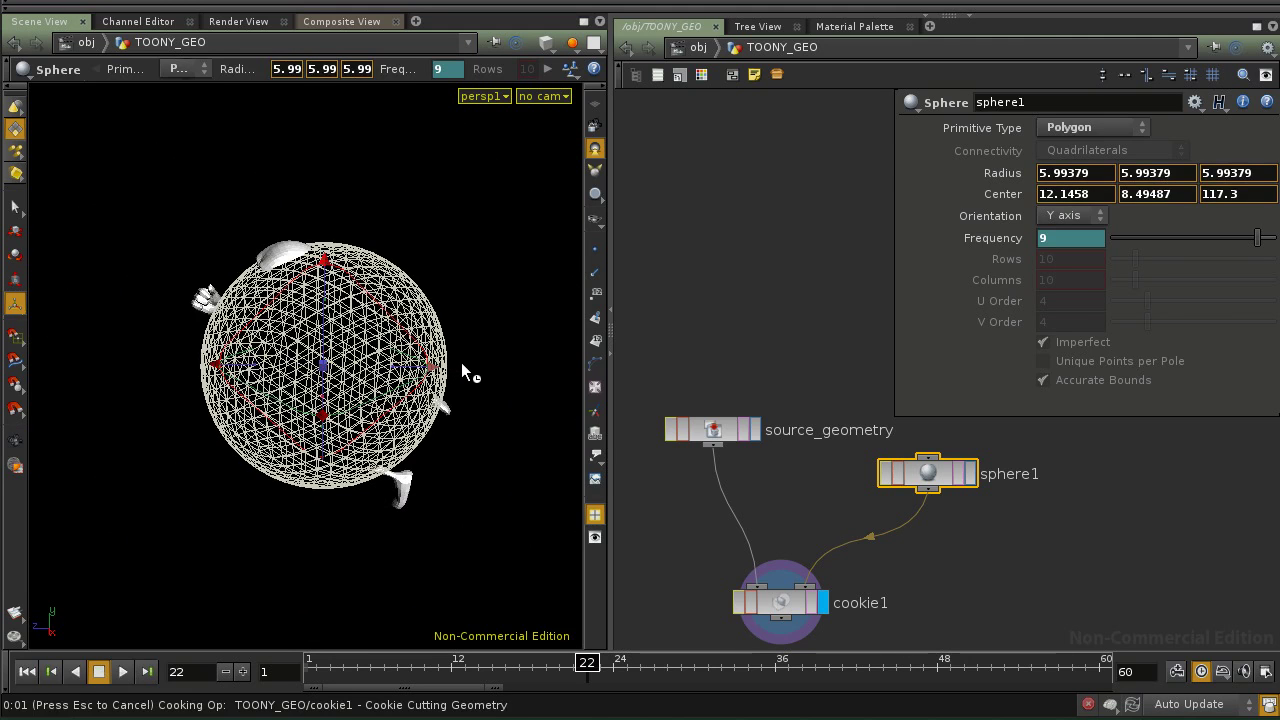
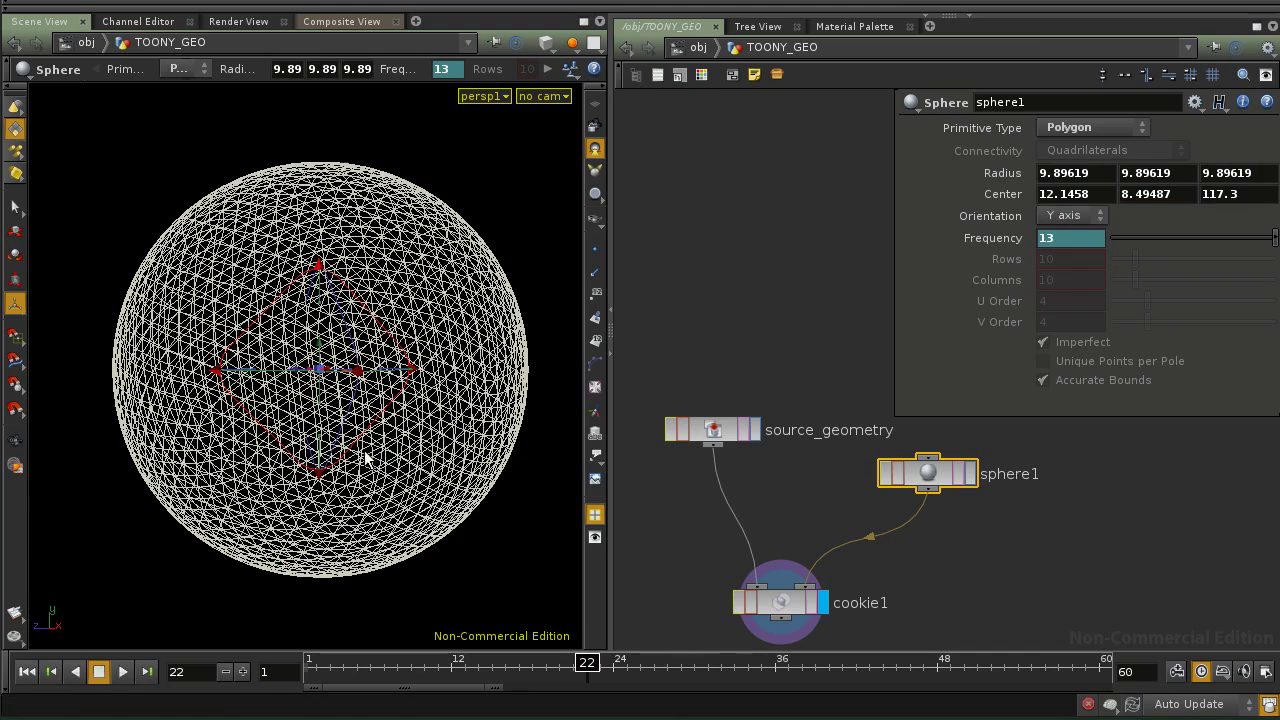
key("Escape")
left_click_drag(286, 437, 424, 485)
left_click(666, 511)
left_click_drag(349, 388, 364, 444)
key("Escape")
key("Return")
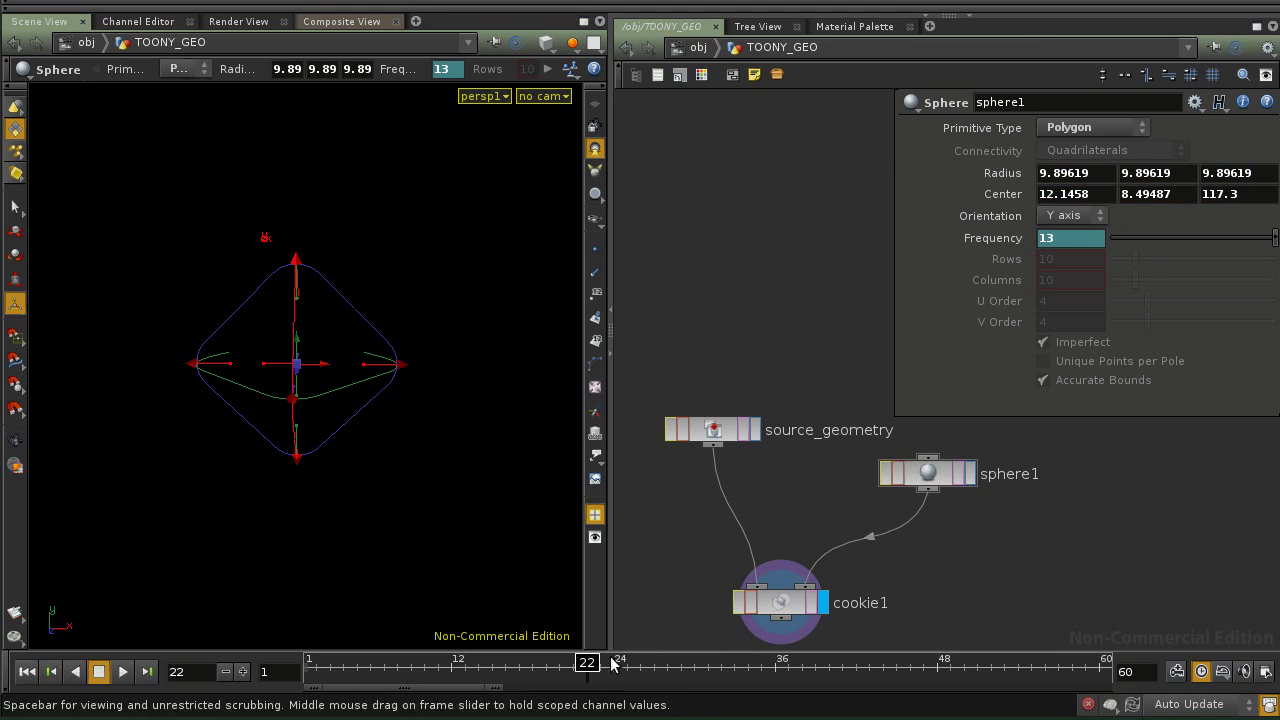
Reset sphere1's radius to the default of 1 and examine the cut in the character's lower back.
middle_click(1010, 178, "ctrl")
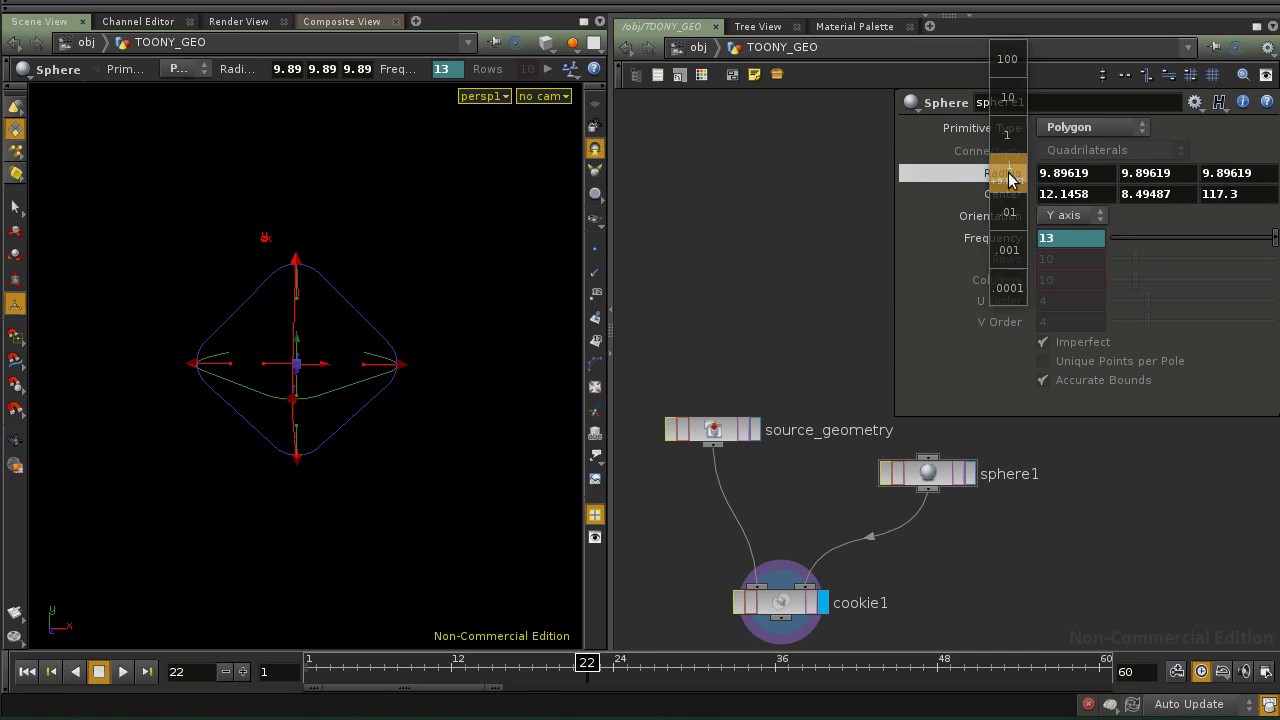
key("space")
left_click_drag(500, 373, 568, 352)
left_click(994, 239)
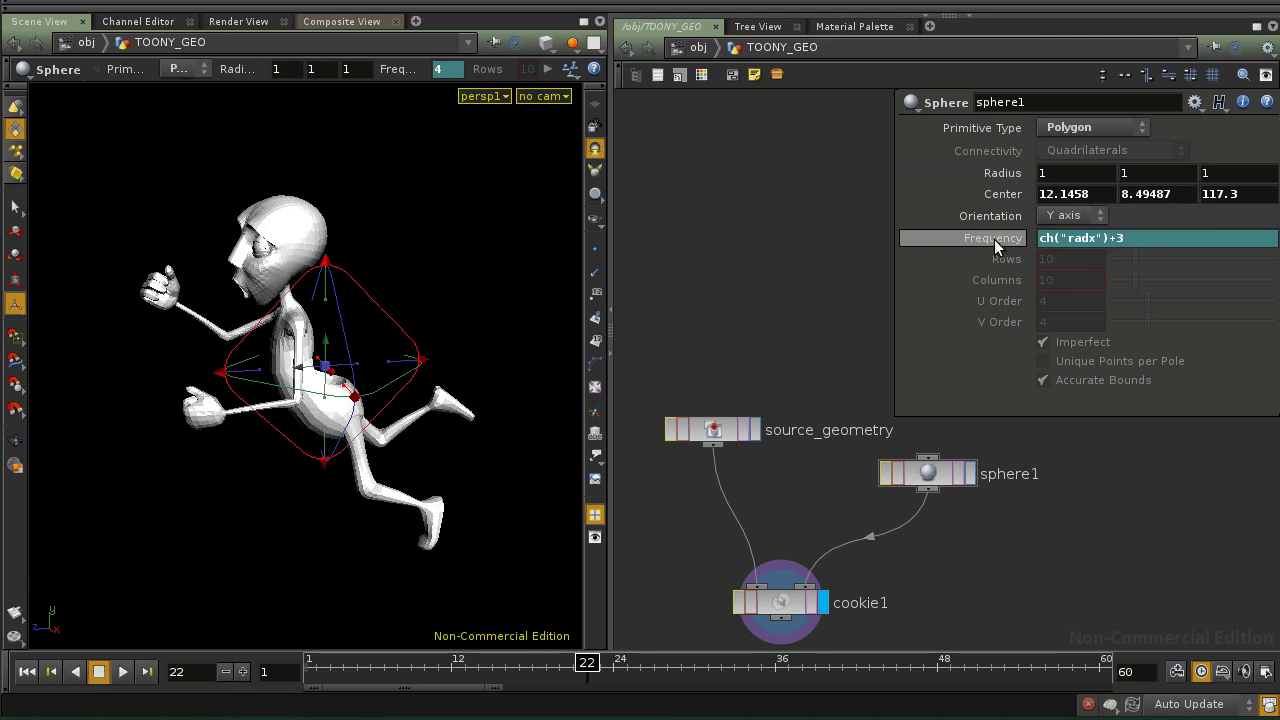
left_click(994, 239)
key("space")
right_click_drag(229, 391, 448, 443)
left_click_drag(448, 443, 366, 403)
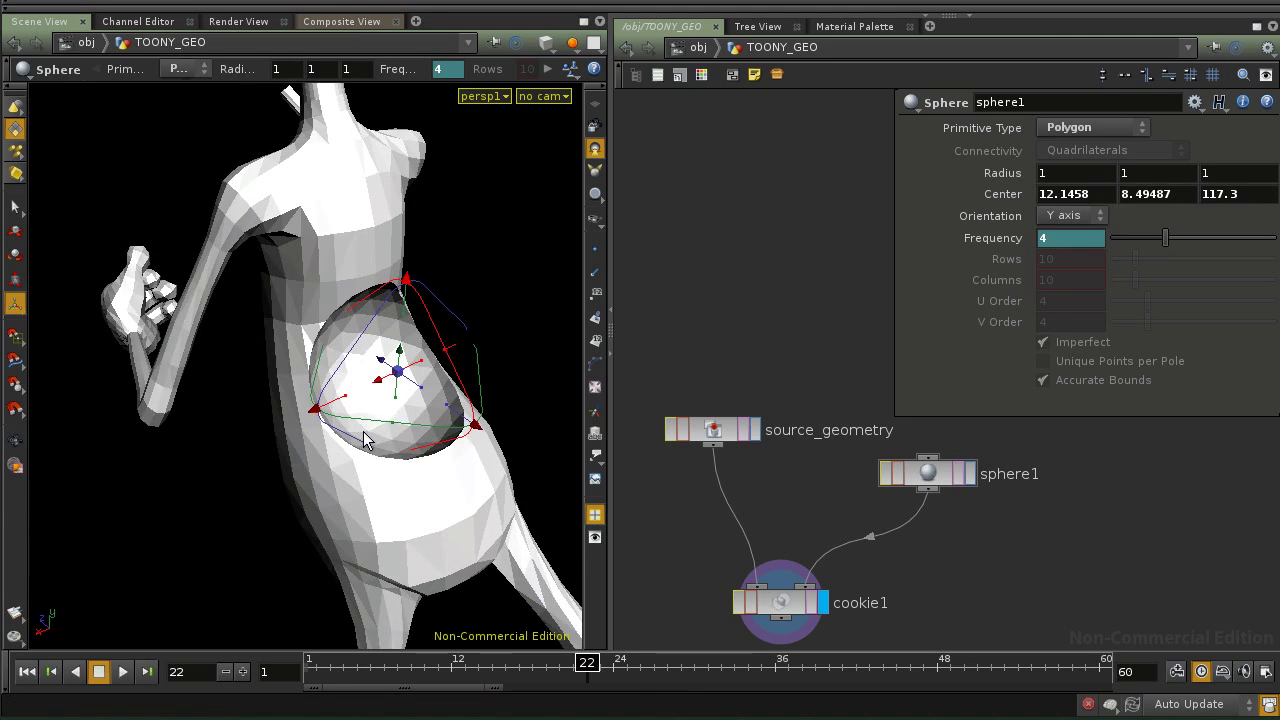
key("space")
left_click_drag(313, 434, 440, 440)
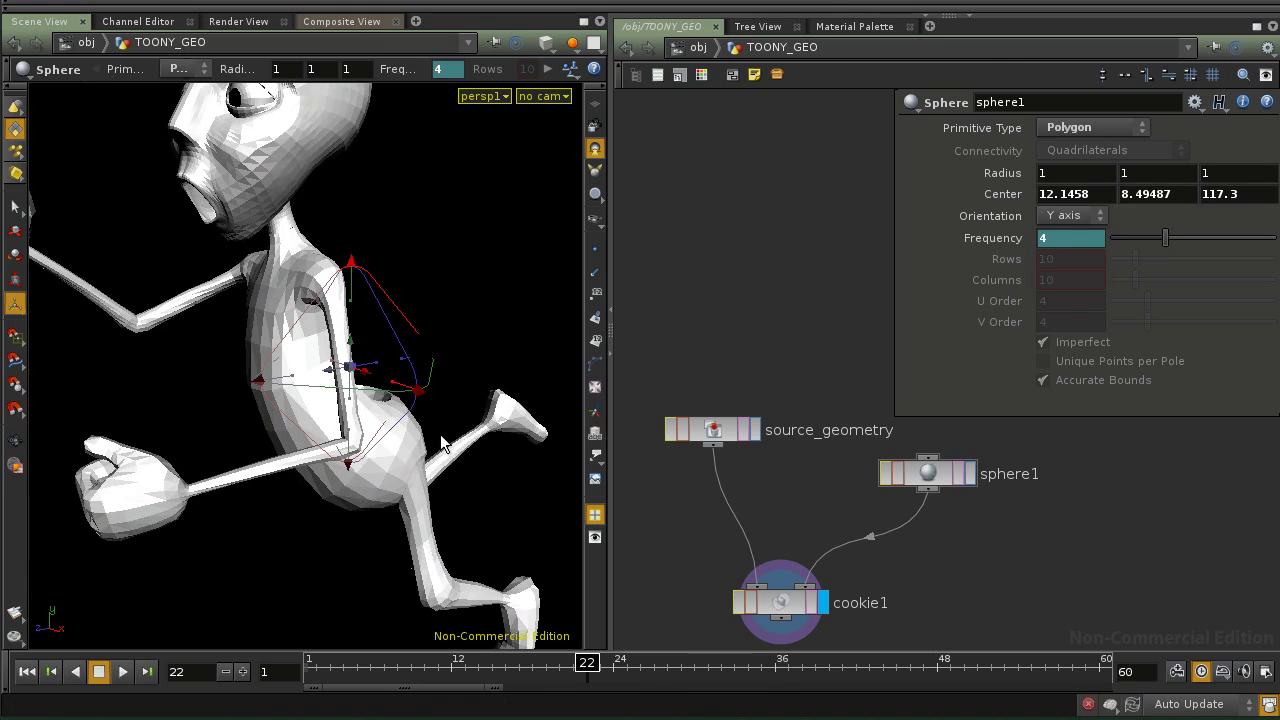
Insert a Transform node between sphere1 and cookie1.
left_click(942, 480)
left_click_drag(432, 437, 300, 440)
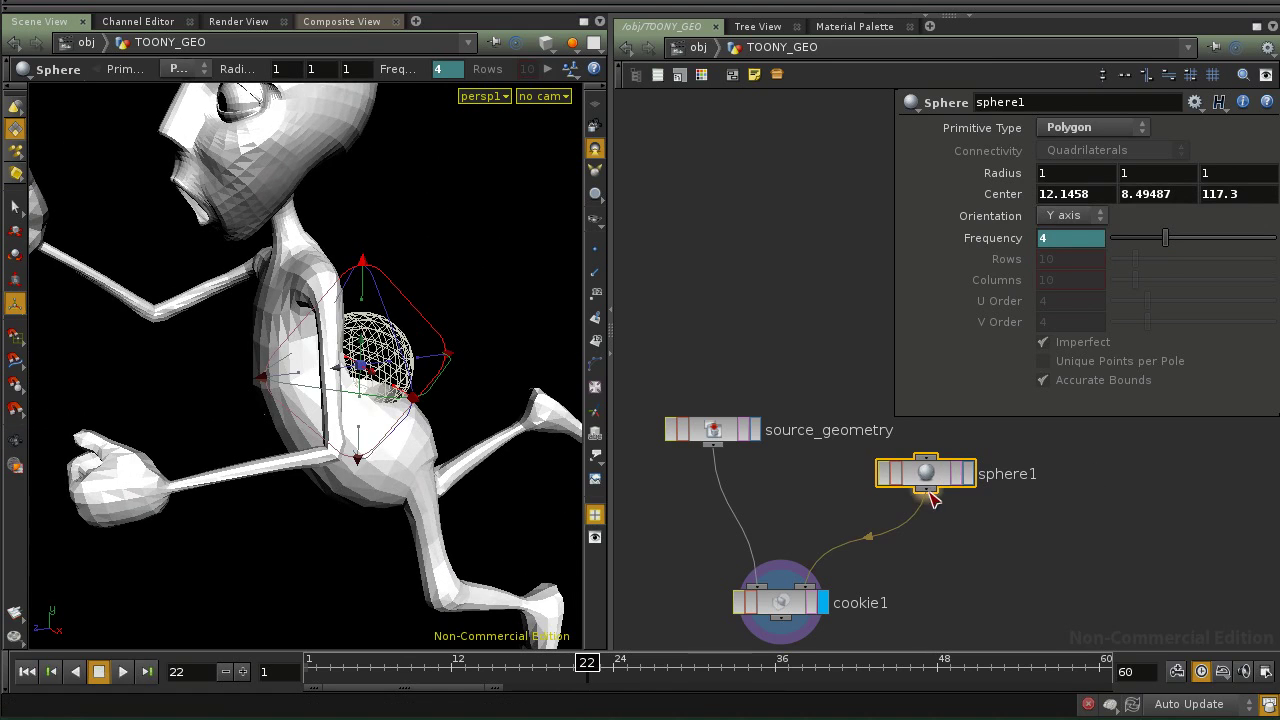
right_click(929, 492)
type("tr")
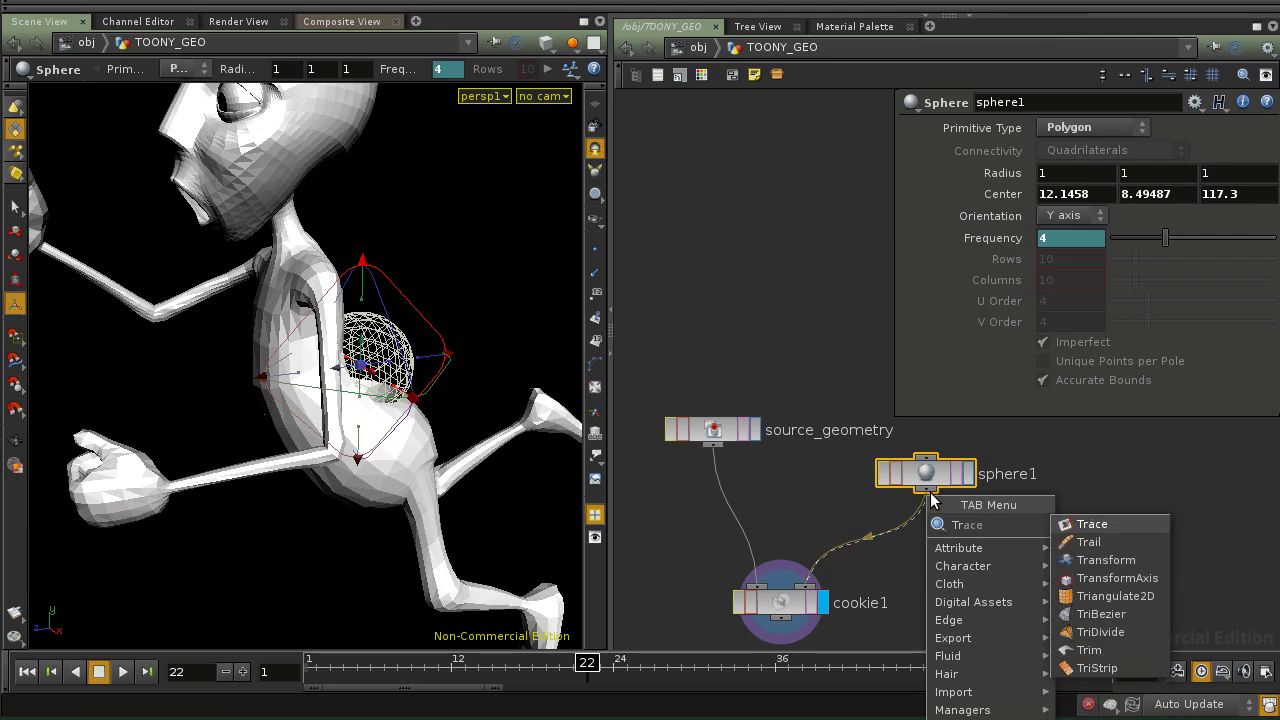
left_click(1086, 561)
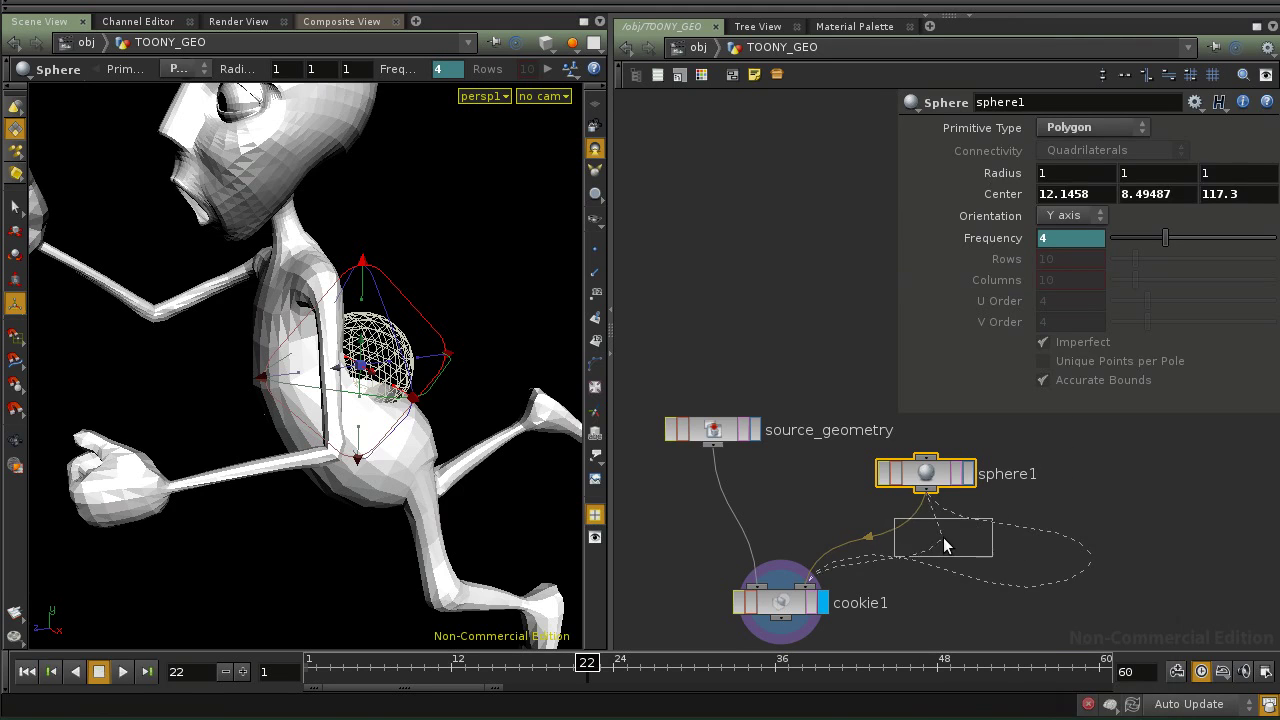
left_click(932, 550)
left_click_drag(932, 550, 925, 550)
Rename the new Transform node as sphere_animation and move it with sphere1 closer to source_geometry.
double_click(995, 547)
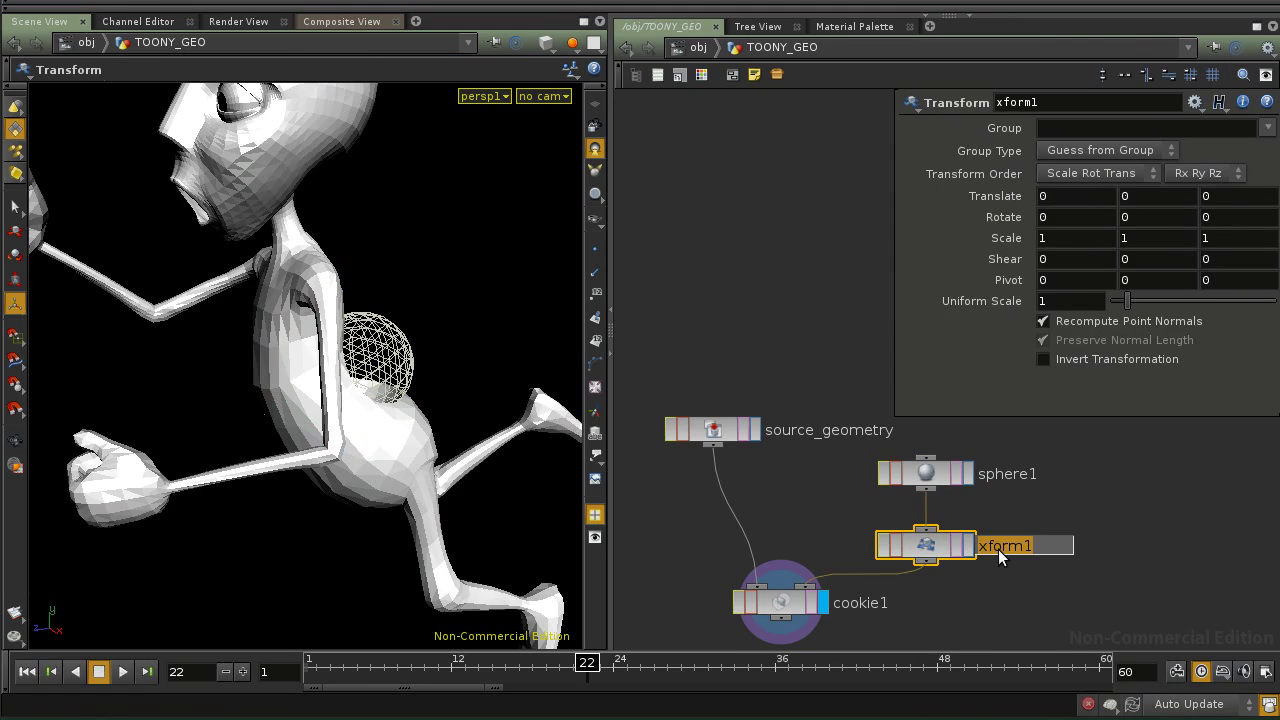
type("anim")
type("_animation")
key("Return")
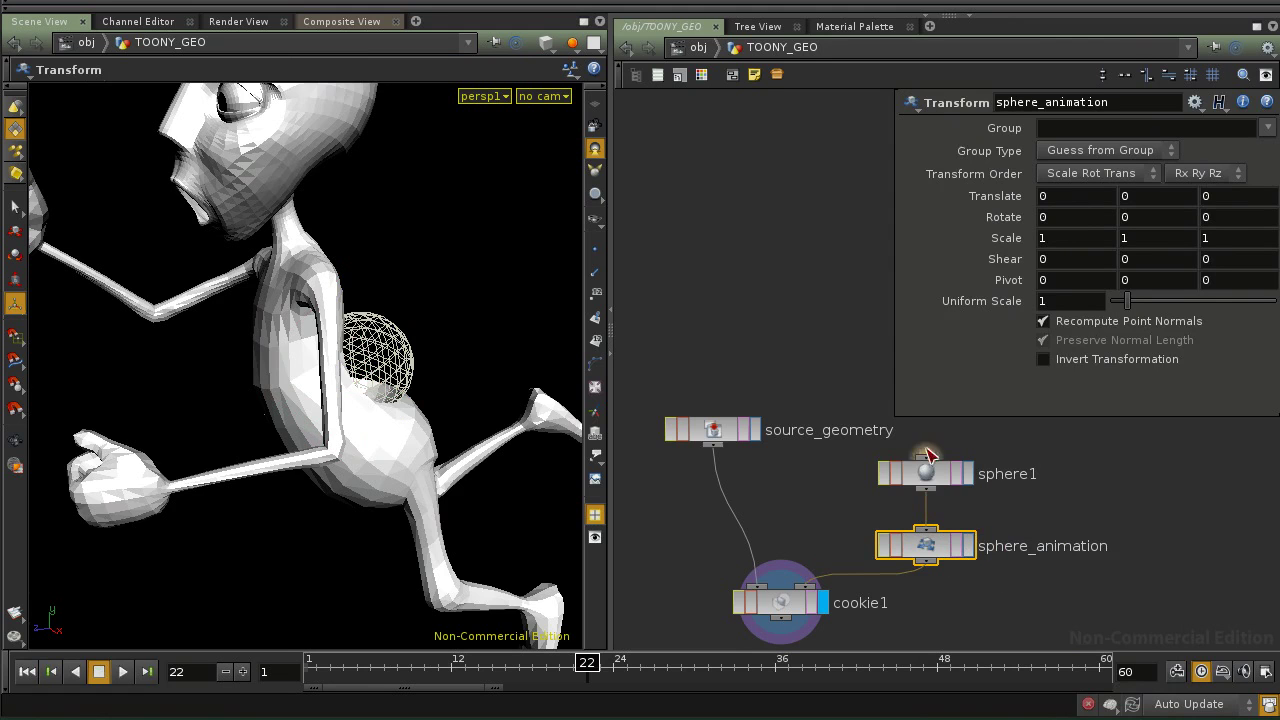
left_click_drag(930, 472, 890, 451)
left_click_drag(926, 549, 906, 524)
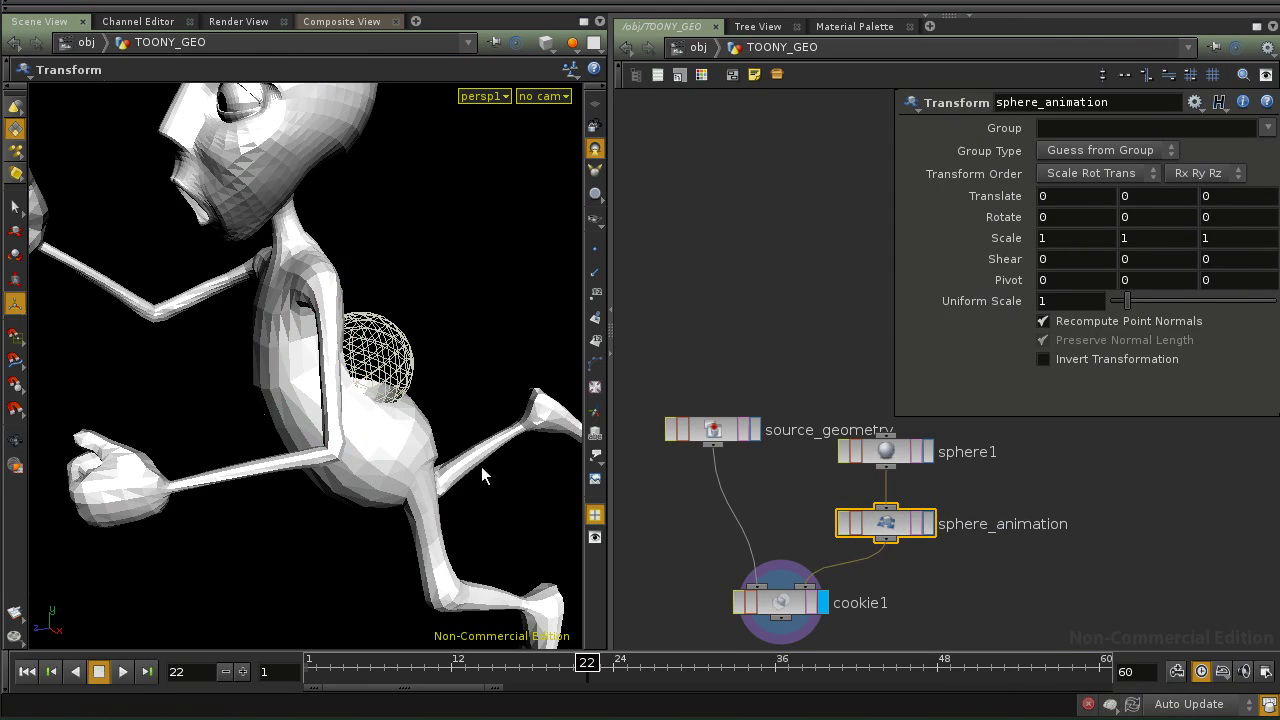
Template source_geometry and display sphere_animation so the sphere appears shaded over the wireframe character.
left_click(743, 429)
left_click(928, 523)
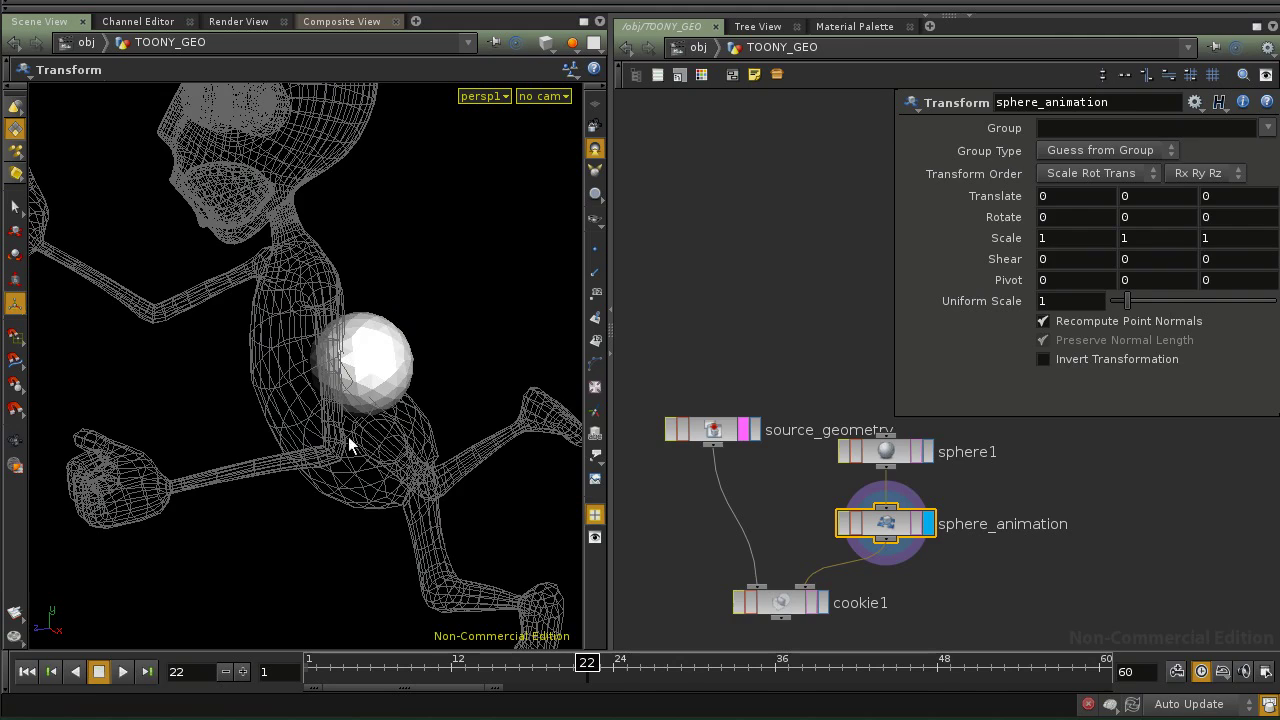
left_click_drag(390, 492, 431, 481)
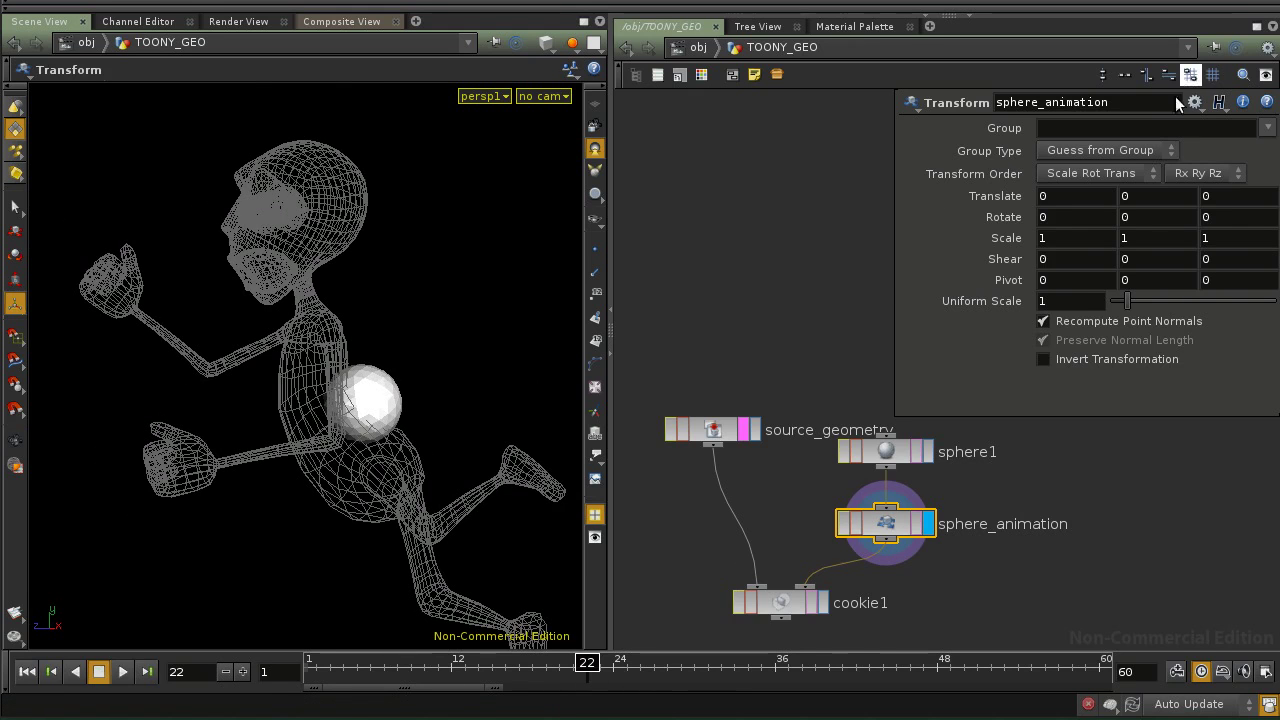
Keyframe the Translate values of sphere_animation at frame 22 and look through the parameter's channel options.
left_click(1000, 191, "alt")
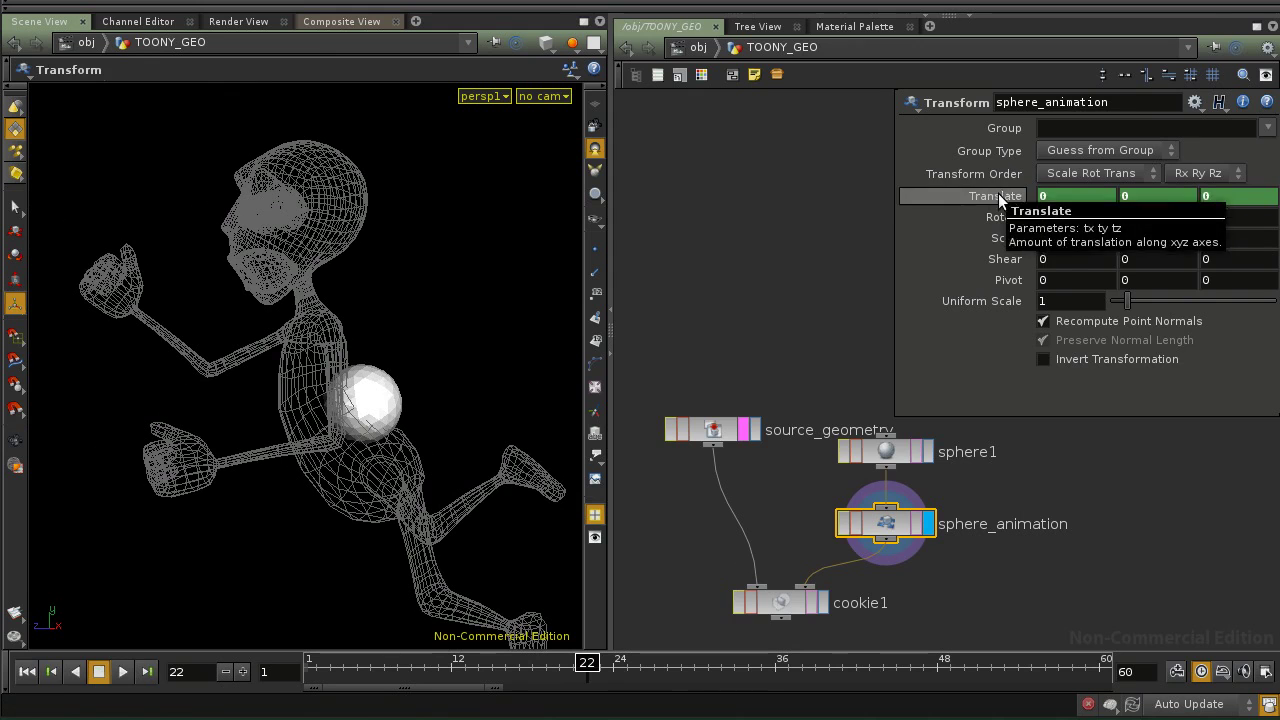
right_click(1004, 200)
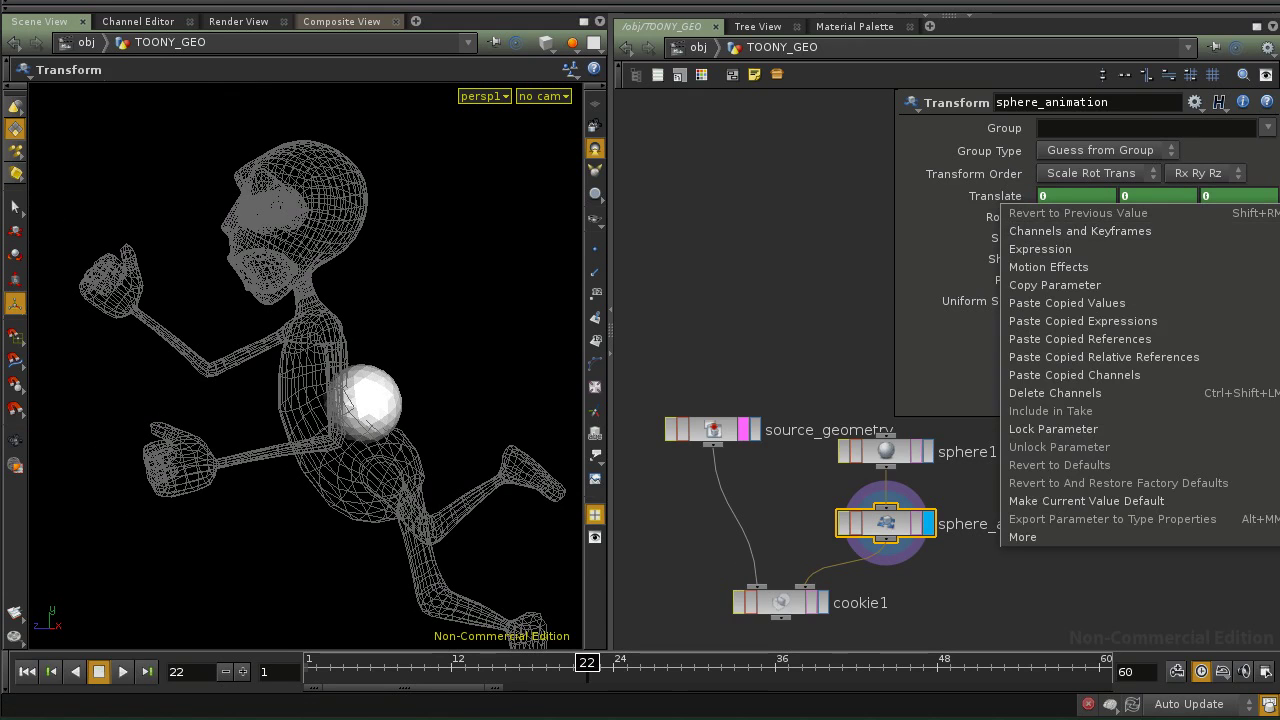
left_click(976, 188)
right_click(967, 194)
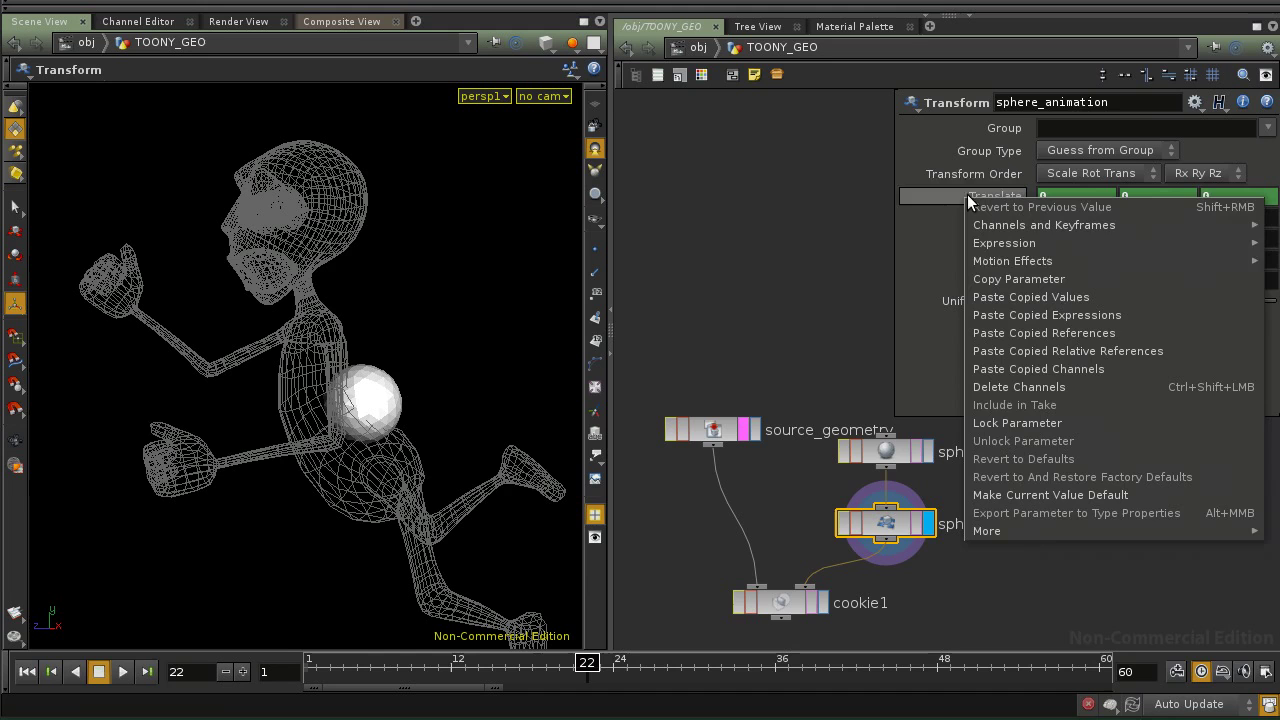
mouse_move(1042, 224)
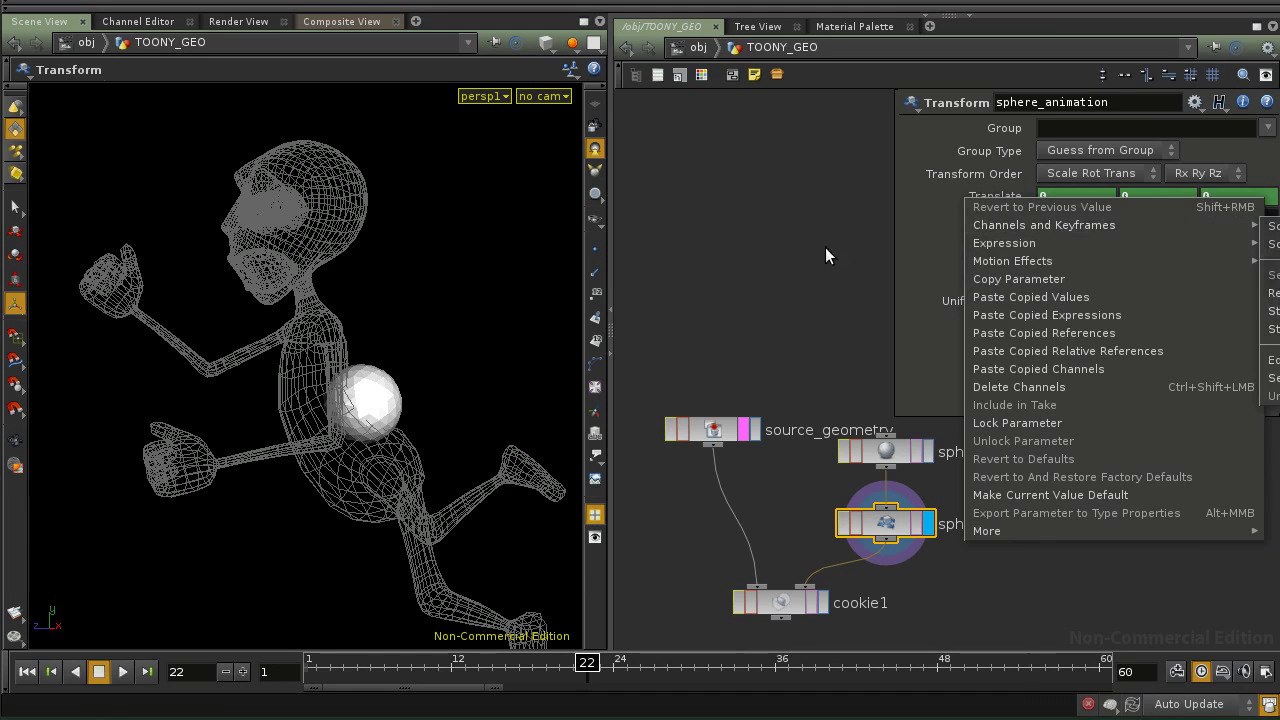
left_click(860, 226)
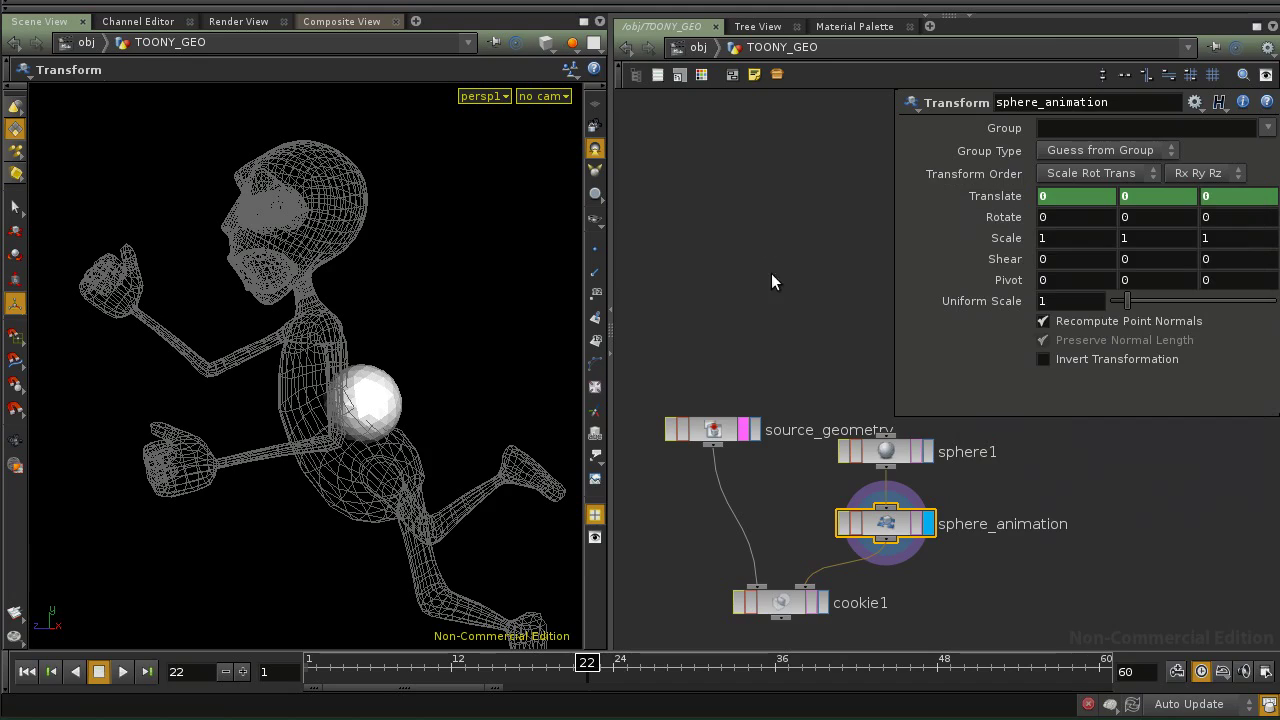
Examine where sphere_animation's transform handle sits relative to the sphere.
mouse_move(433, 367)
left_mouse_down()
mouse_move(414, 388)
mouse_move(435, 362)
left_mouse_up()
left_click_drag(433, 347, 309, 398, "alt")
left_click_drag(491, 406, 474, 360)
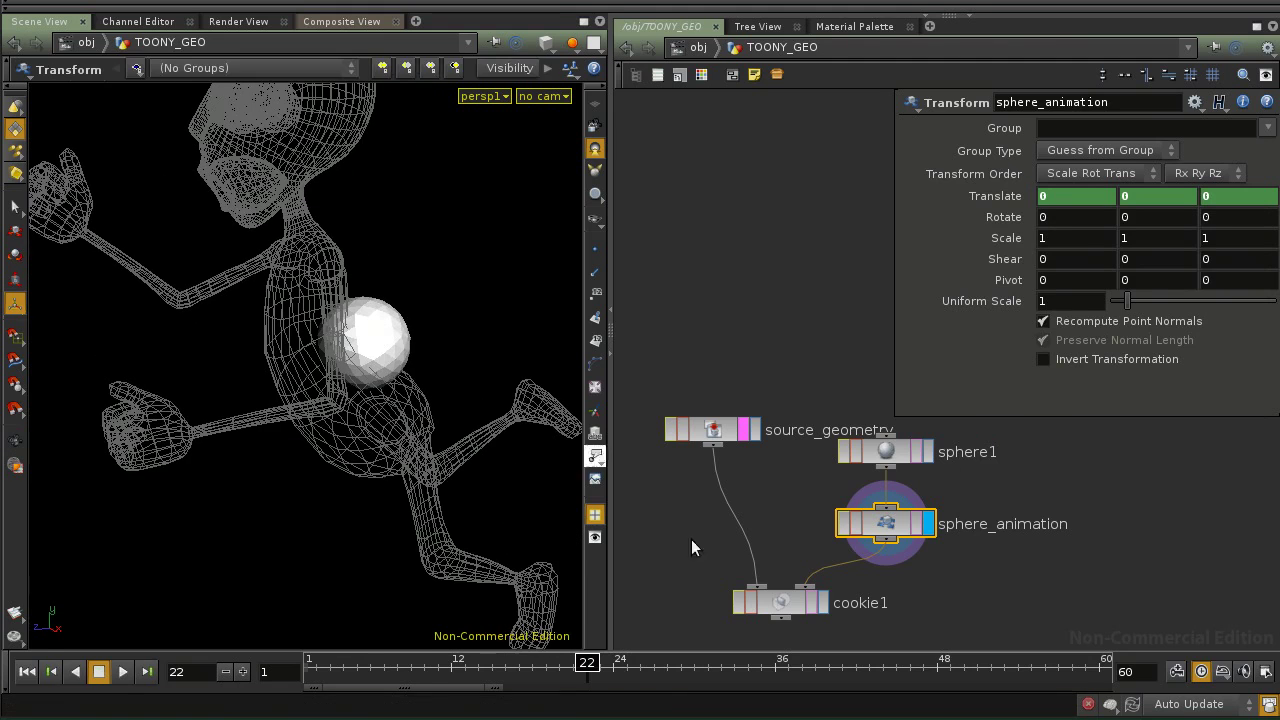
left_click(907, 530)
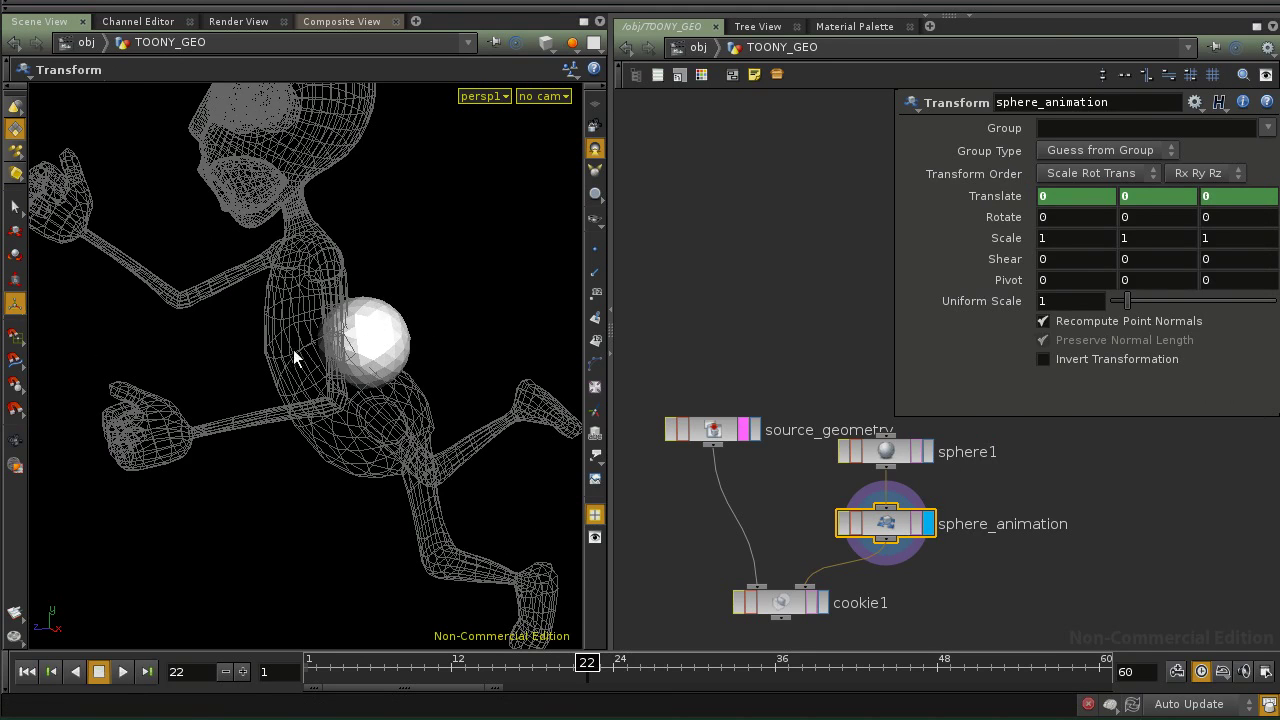
right_click_drag(357, 370, 354, 400, "alt")
middle_click_drag(486, 420, 401, 440, "alt")
left_click_drag(401, 440, 365, 455, "alt")
left_click_drag(503, 413, 357, 462, "alt")
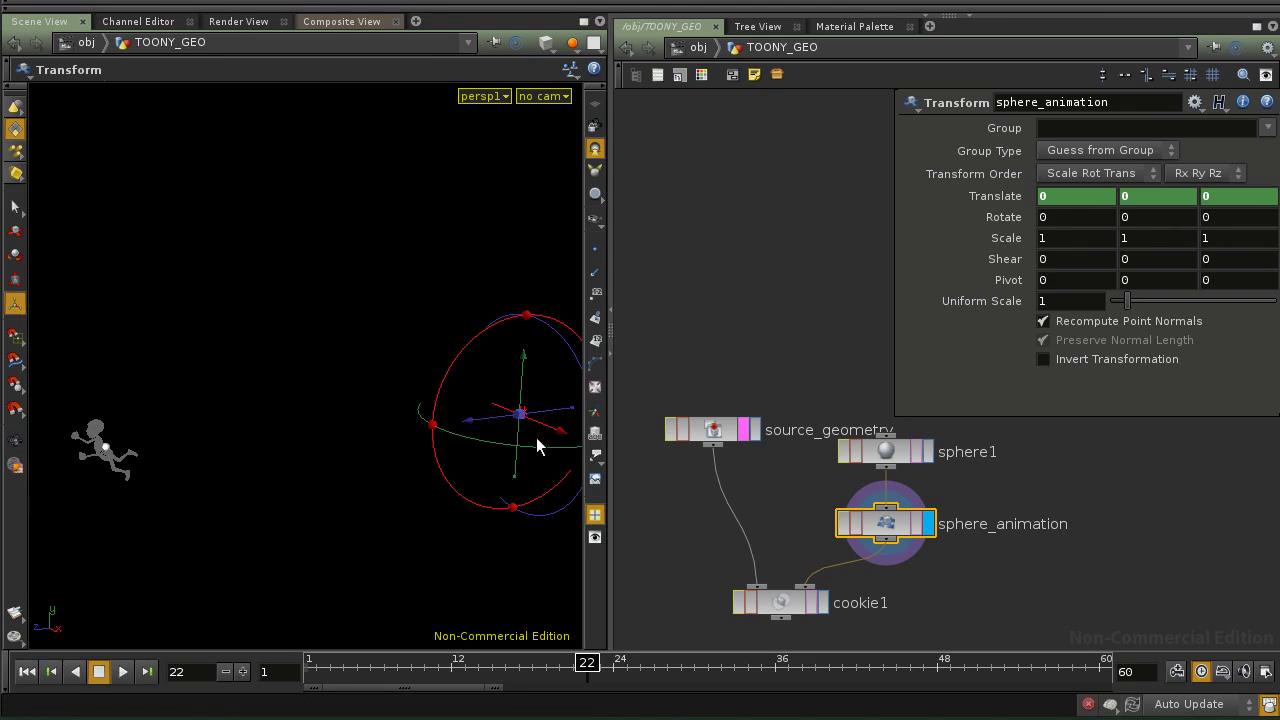
Set the Pivot of sphere_animation to the centroid expressions $CEX, $CEY and $CEZ.
left_click_drag(256, 470, 1060, 289, "alt")
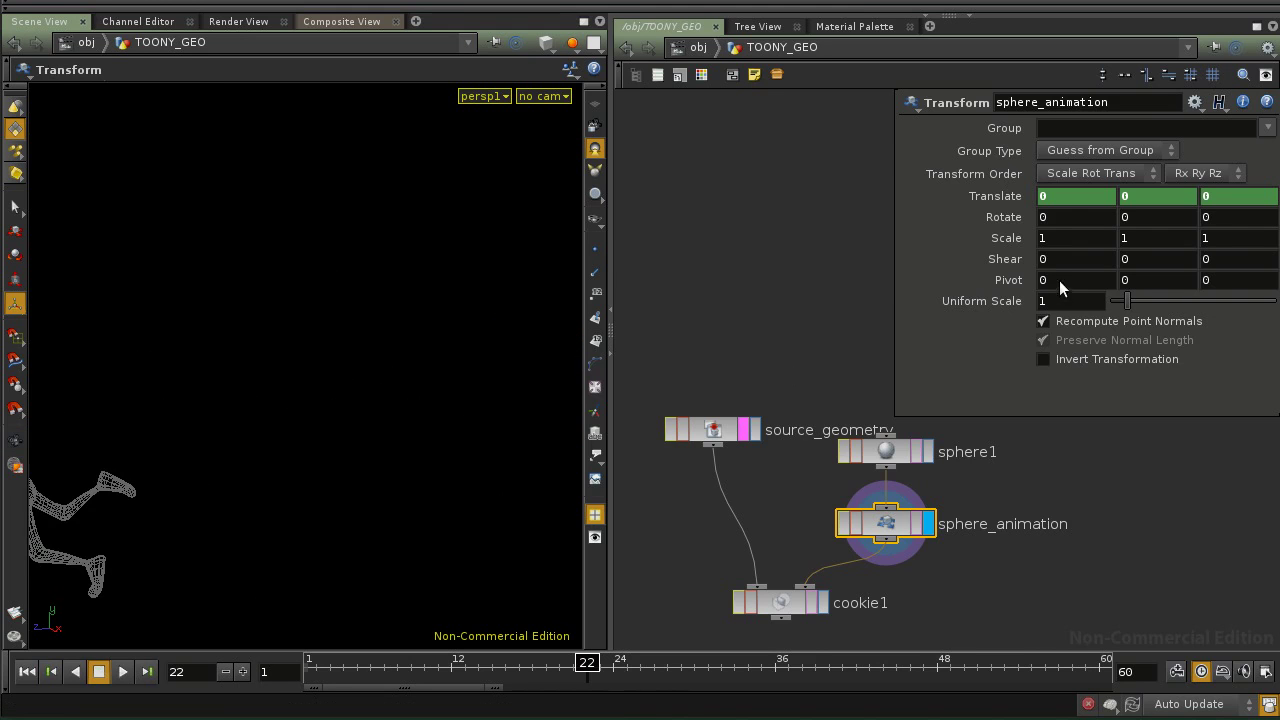
type("CX")
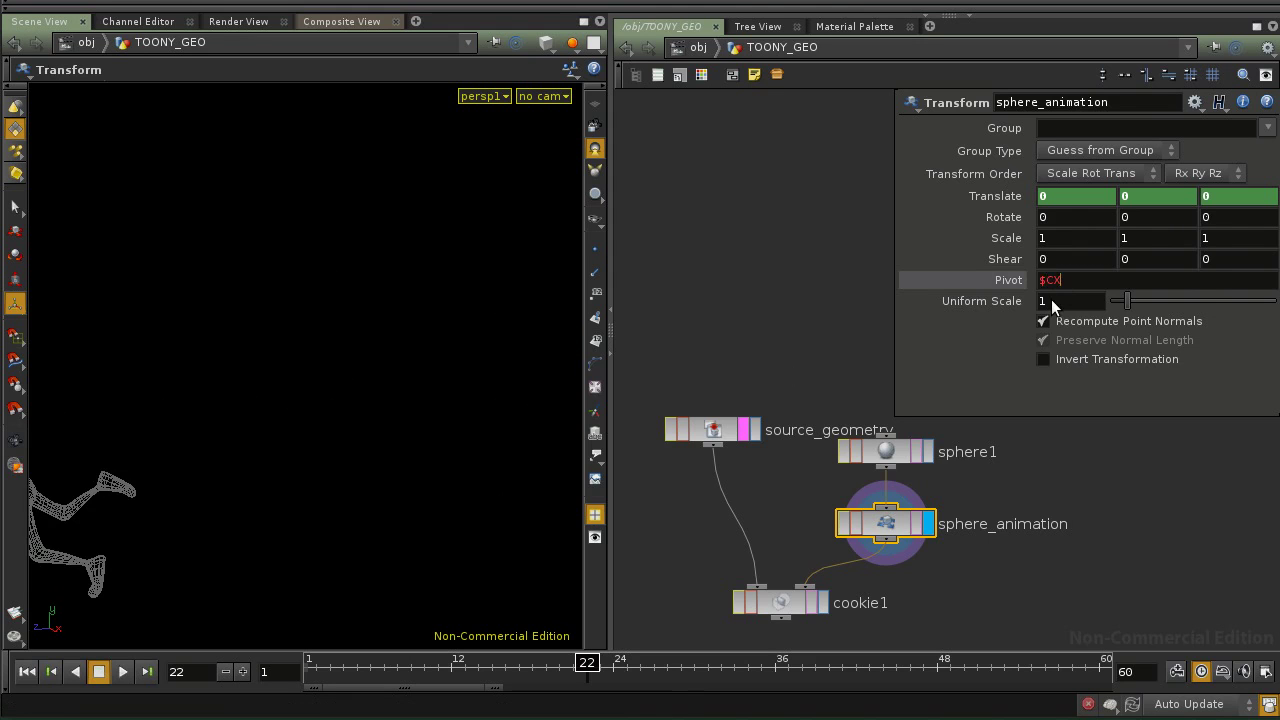
key("Tab")
type("$CE")
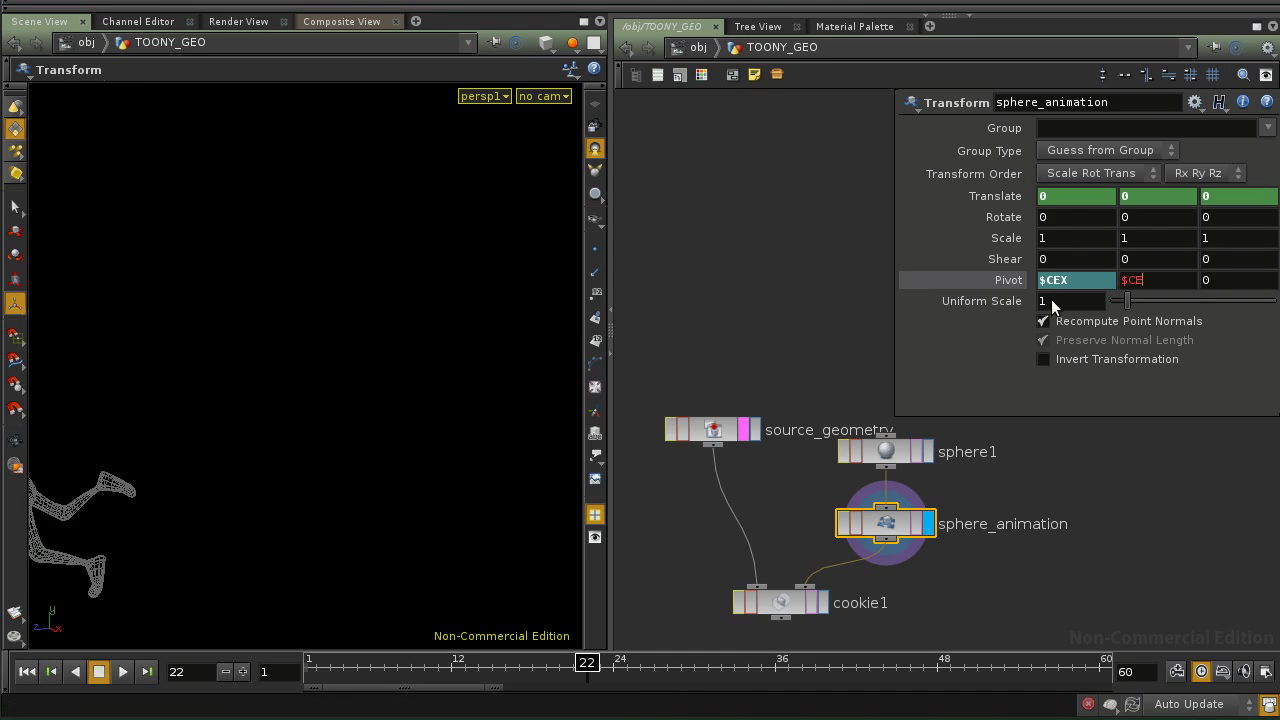
type("Y")
key("Tab")
type("#")
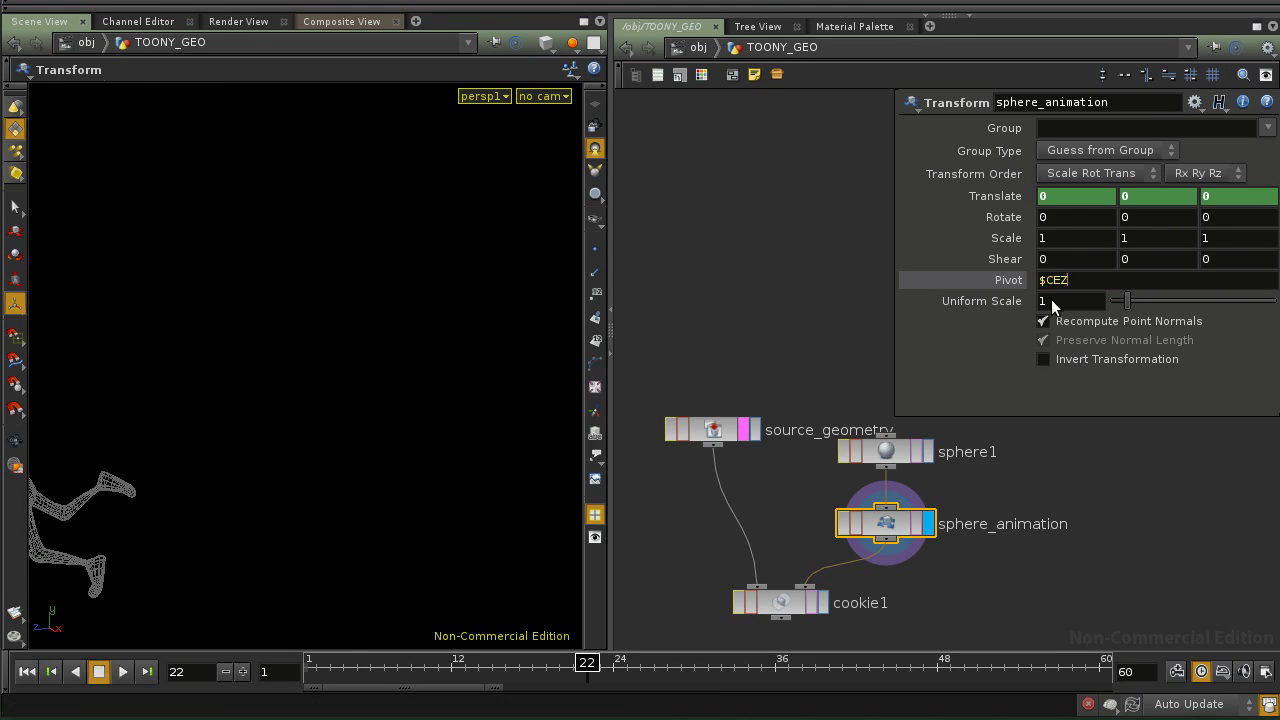
key("Return")
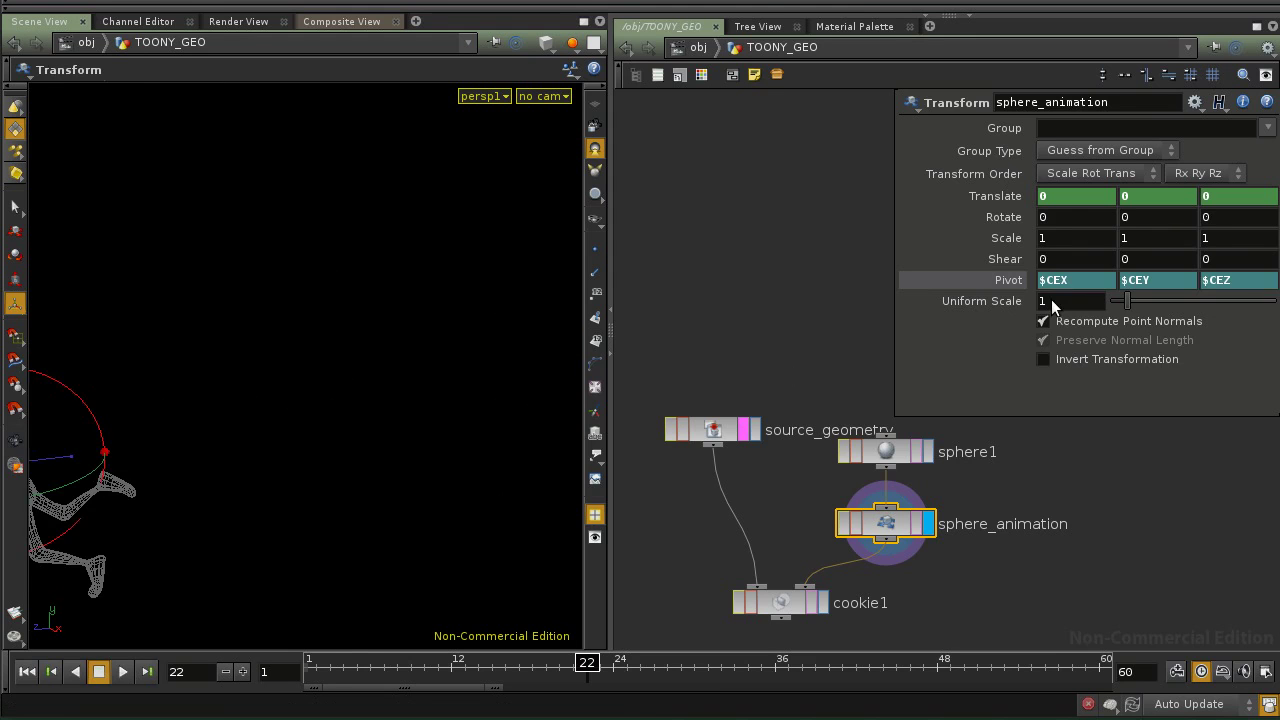
Inspect the sphere and its recentred transform handle against the character at frame 22 from several angles.
key("Escape")
left_click_drag(195, 406, 338, 465)
key("Return")
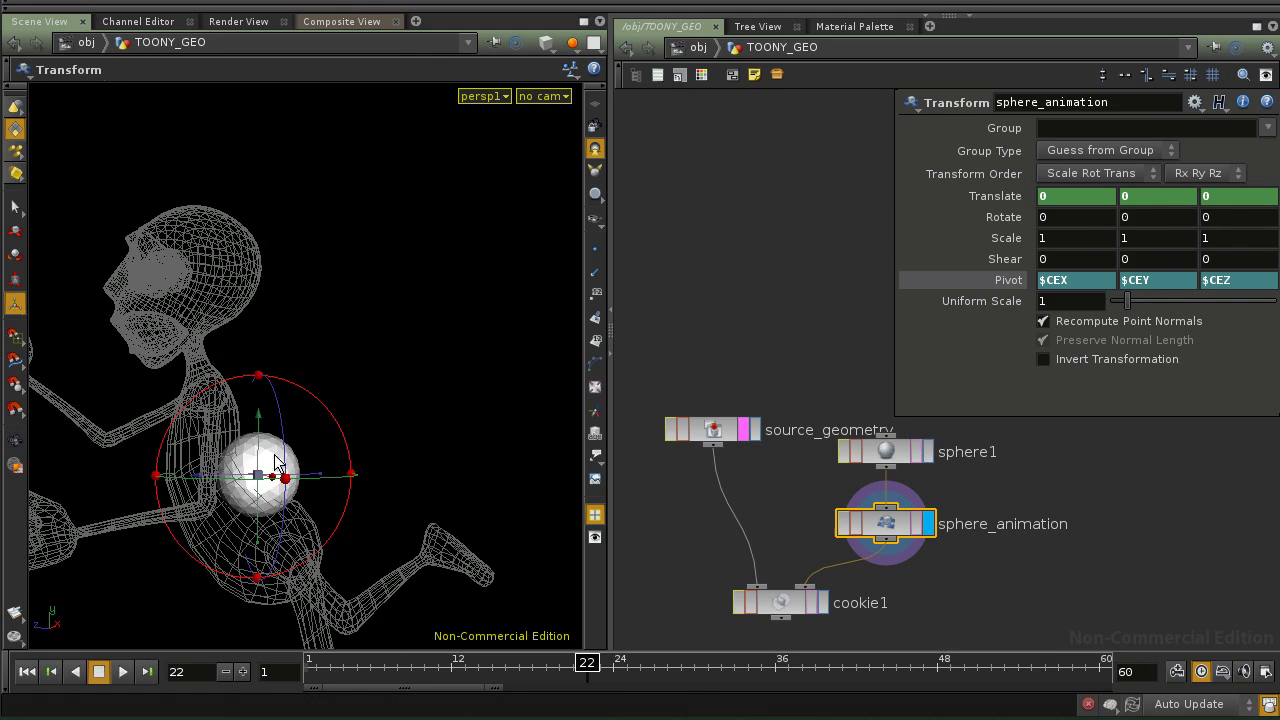
key("Escape")
left_click_drag(360, 429, 484, 298)
key("Escape")
key("Return")
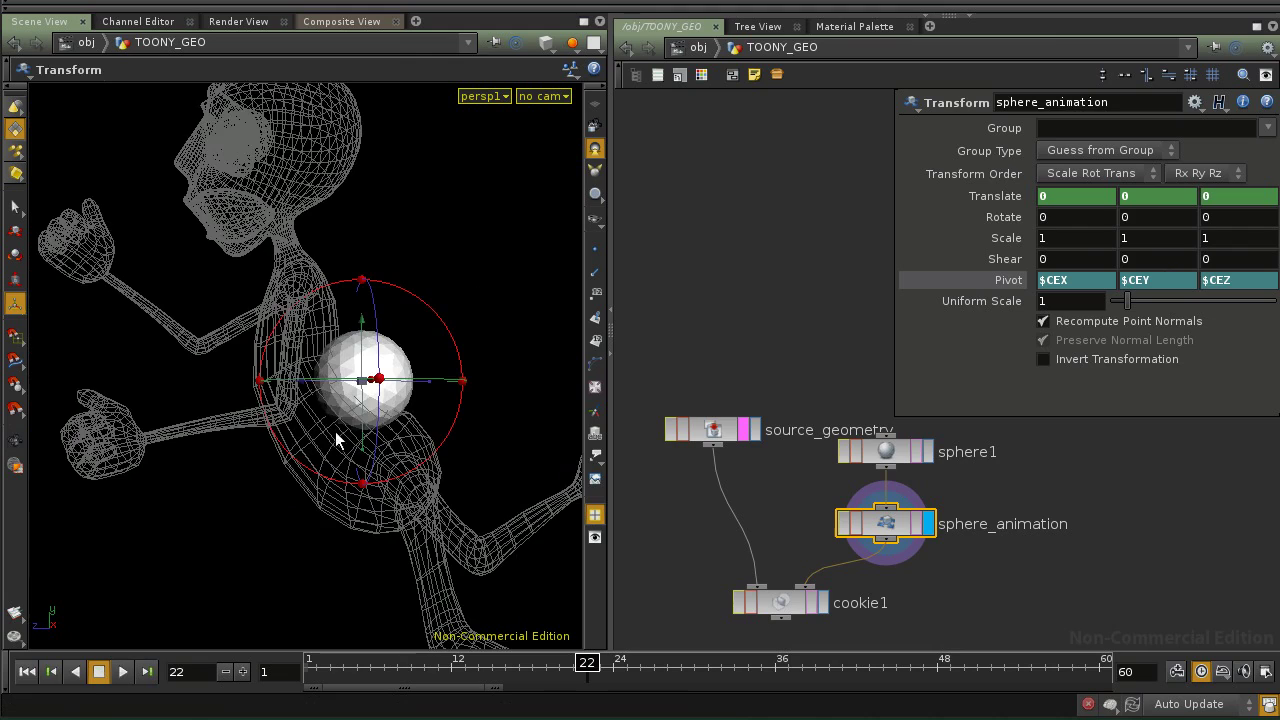
key("Escape")
mouse_move(335, 431)
left_mouse_down()
mouse_move(346, 400)
mouse_move(337, 437)
left_mouse_up()
key("Return")
left_click_drag(331, 391, 252, 392, "alt")
right_click_drag(252, 392, 393, 378, "alt")
left_click_drag(423, 370, 418, 406, "alt")
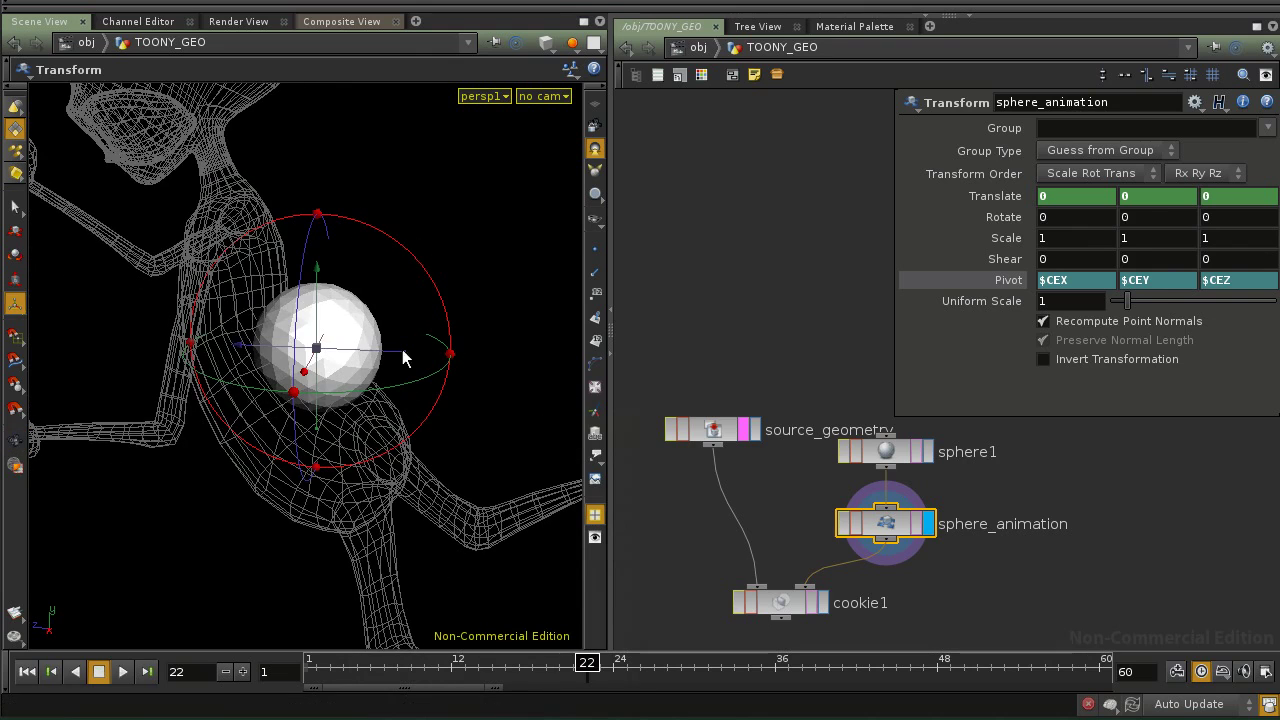
Go back to frame 21, show all scene objects around the character, and hide the other objects again.
left_click_drag(587, 670, 572, 670)
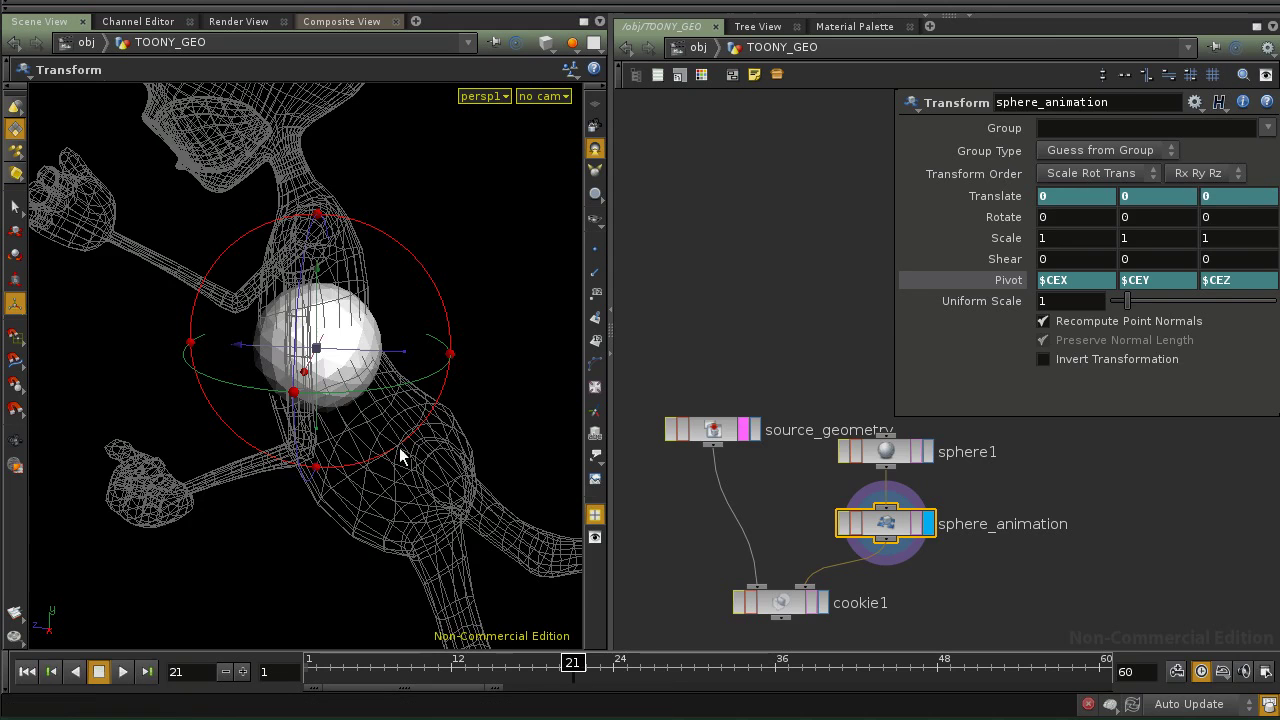
left_click_drag(365, 352, 400, 340, "alt")
left_click(571, 42)
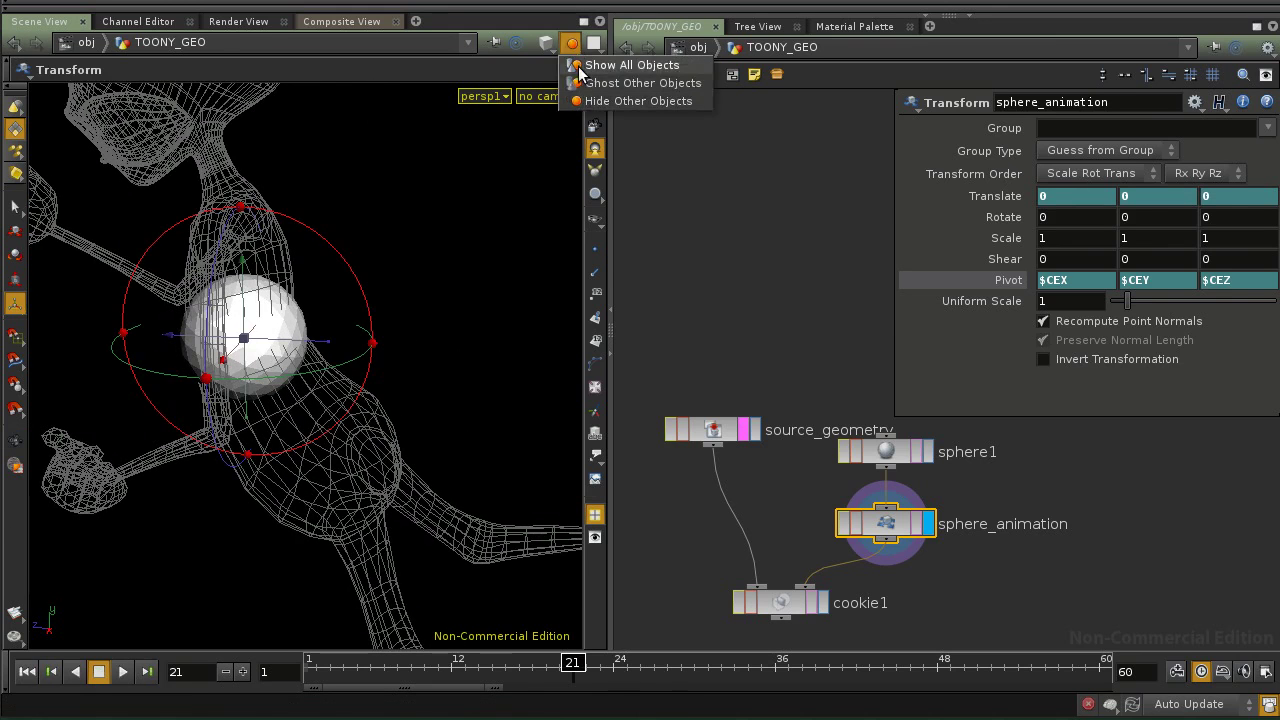
left_click(625, 65)
key("Escape")
left_click_drag(378, 380, 404, 378)
key("Return")
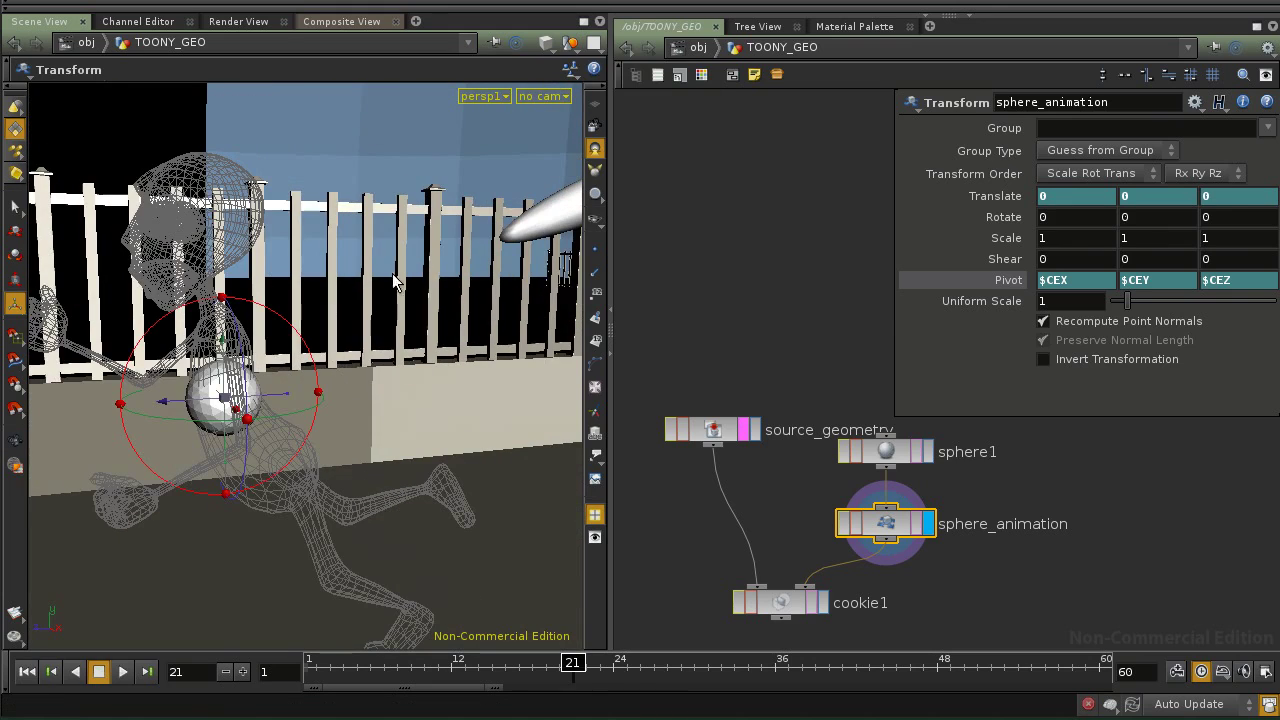
left_click(545, 43)
left_click(640, 103)
Move the sphere behind the character's back at frame 21 to Translate Y 1.54756 and Z -3.26855, and keyframe the Translate values.
key("Escape")
left_click_drag(414, 409, 437, 422)
key("Return")
left_click_drag(247, 408, 388, 398)
left_click_drag(343, 348, 338, 278)
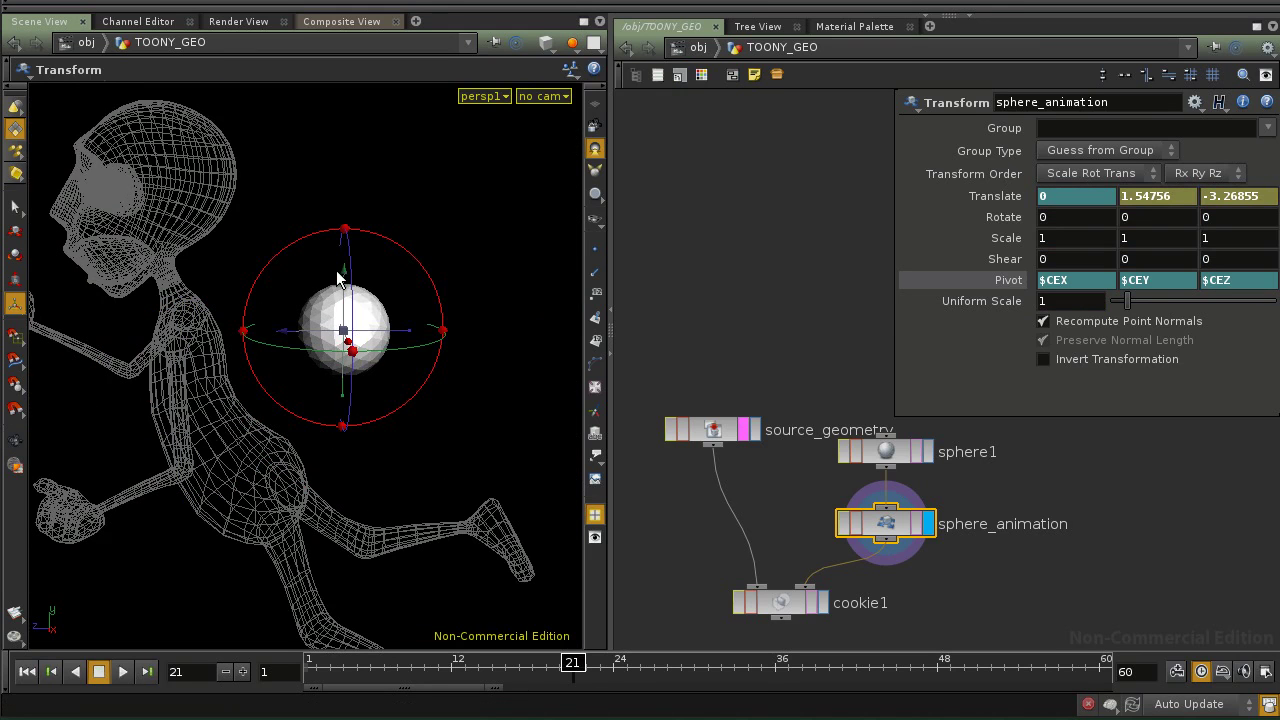
left_click(974, 196, "alt")
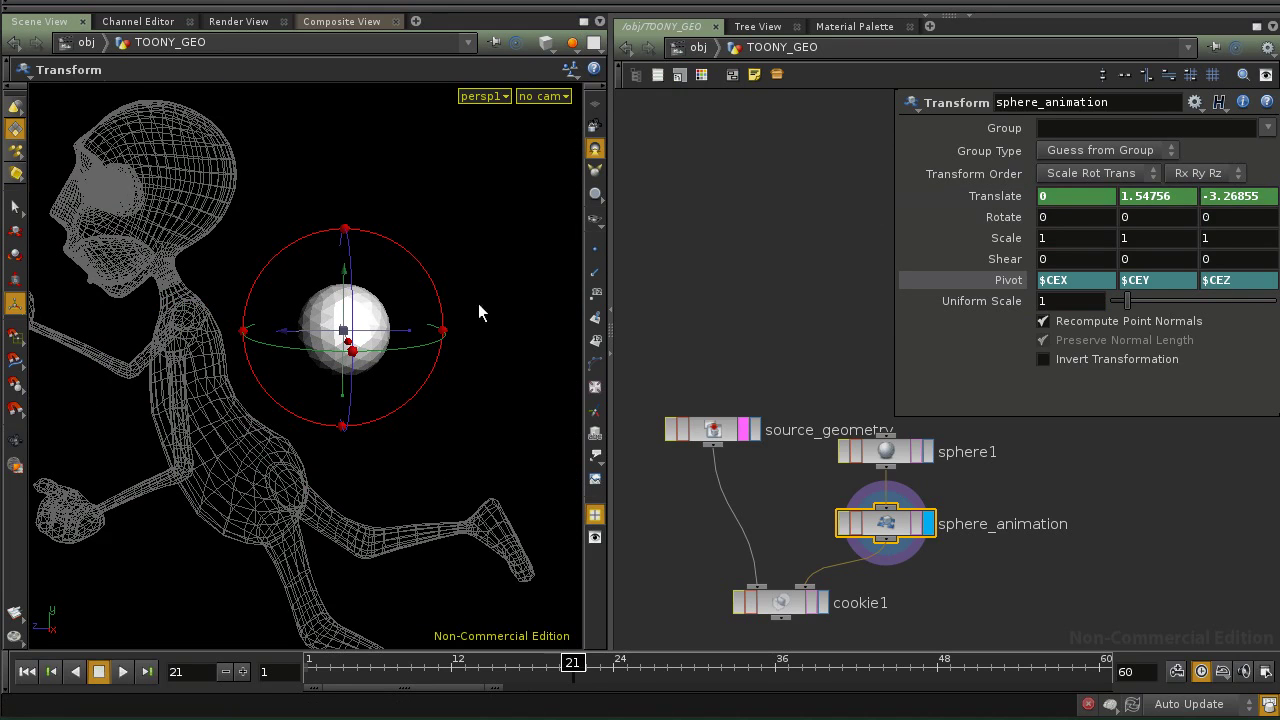
At frame 20, raise the sphere above the character's head to Translate Y 12.4268 and keyframe its Translate values.
mouse_move(571, 663)
left_mouse_down()
mouse_move(583, 664)
mouse_move(546, 666)
mouse_move(598, 668)
mouse_move(560, 665)
left_mouse_up()
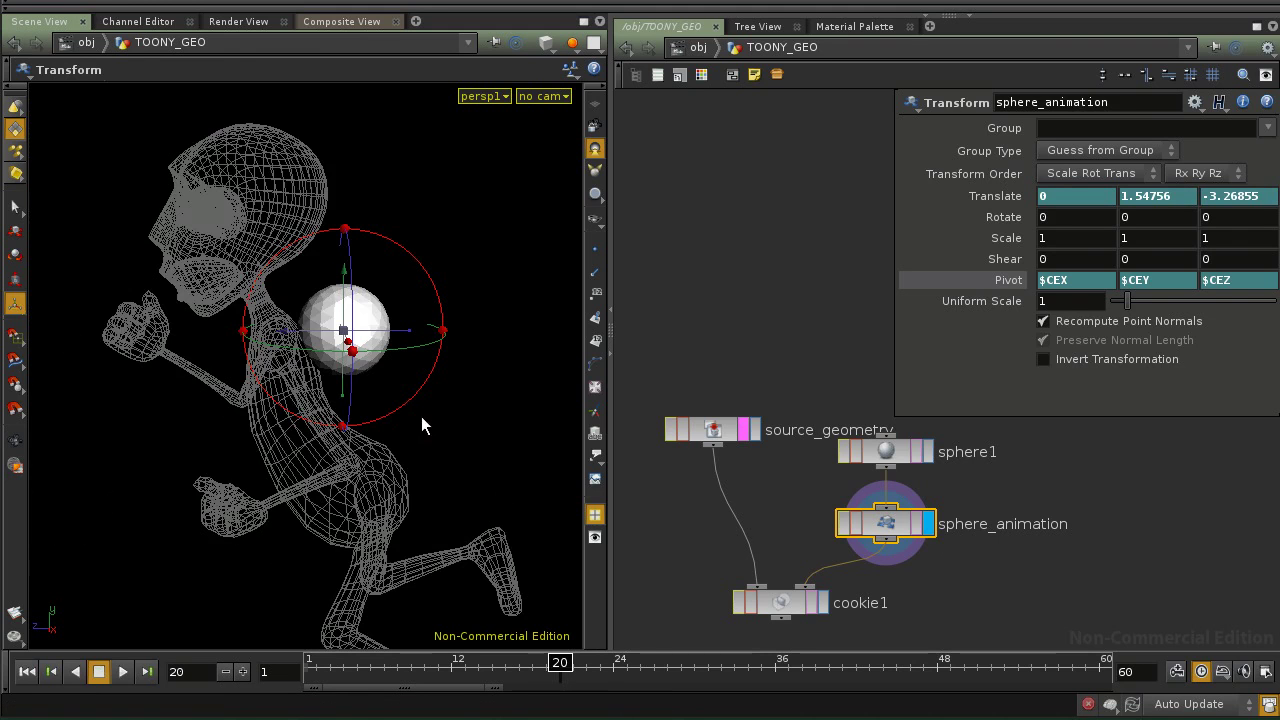
right_click_drag(421, 416, 437, 430, "alt")
middle_click_drag(437, 430, 371, 433, "alt")
right_click_drag(371, 433, 383, 426, "alt")
middle_click_drag(383, 426, 419, 500, "alt")
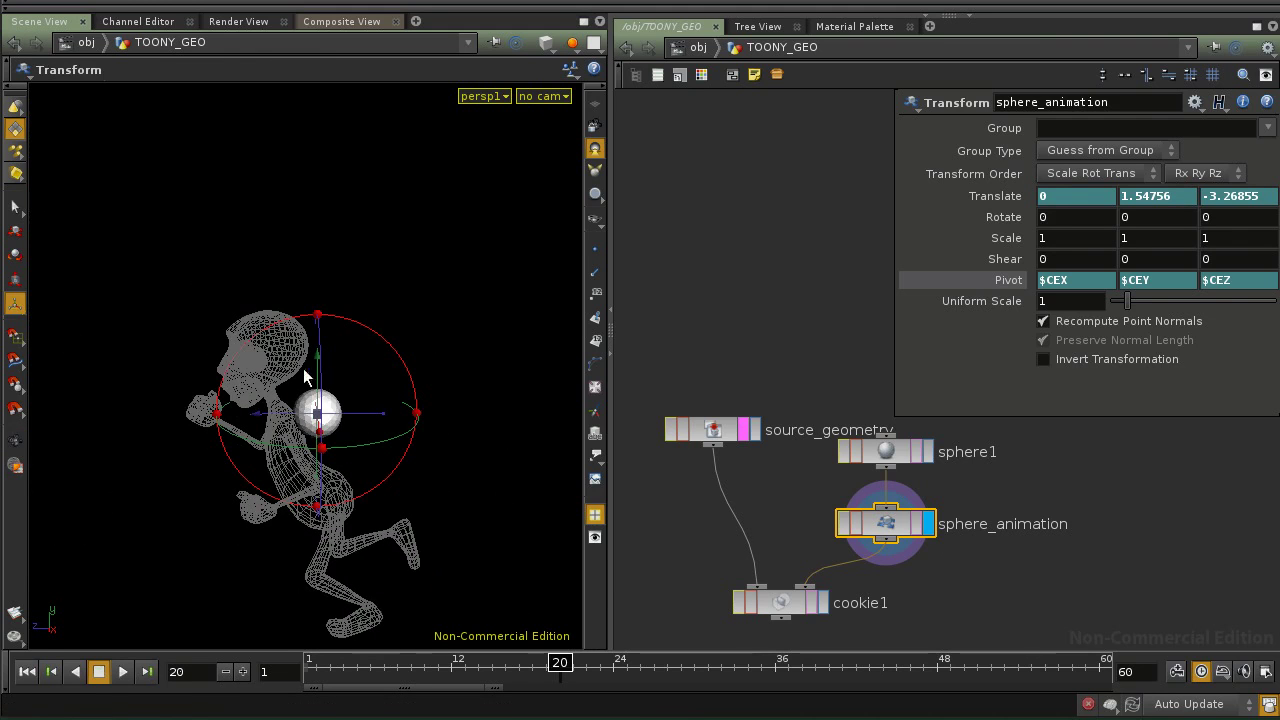
left_click_drag(303, 368, 321, 80, "alt")
left_click_drag(457, 346, 367, 368, "alt")
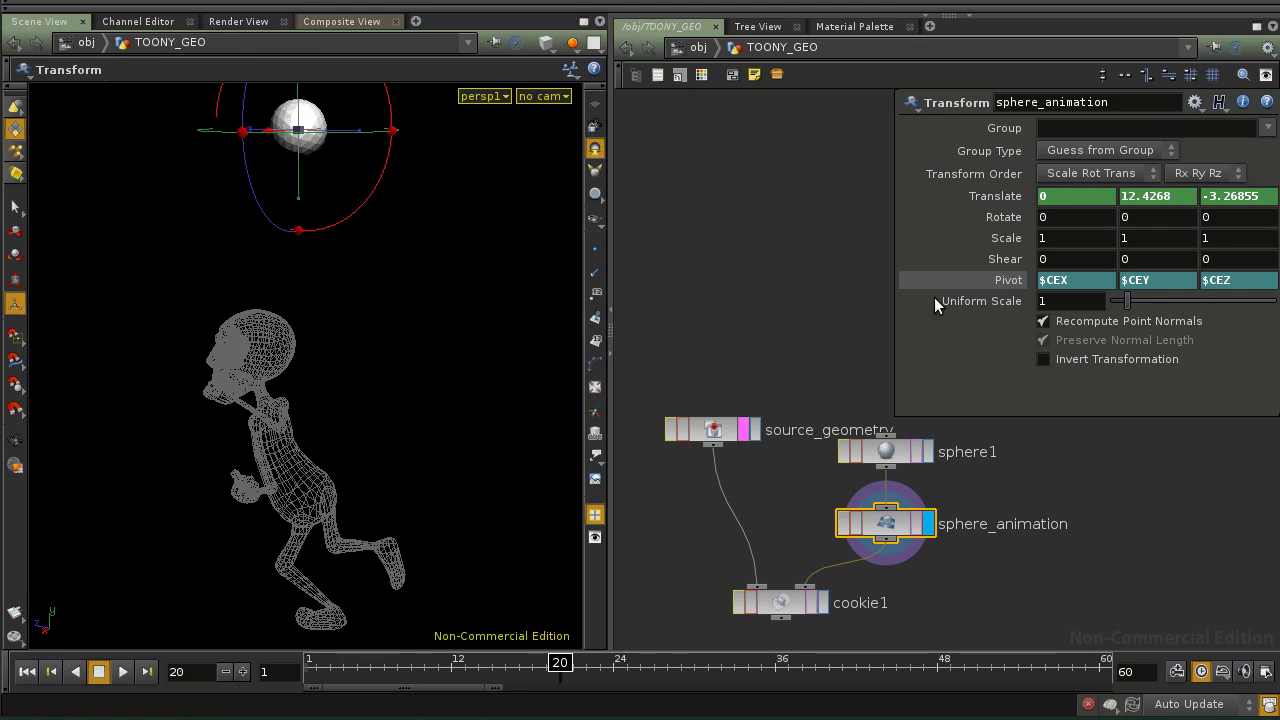
Step forward through frame 22 to frame 23, checking the sphere's placement against the character's back.
left_click_drag(557, 663, 586, 680)
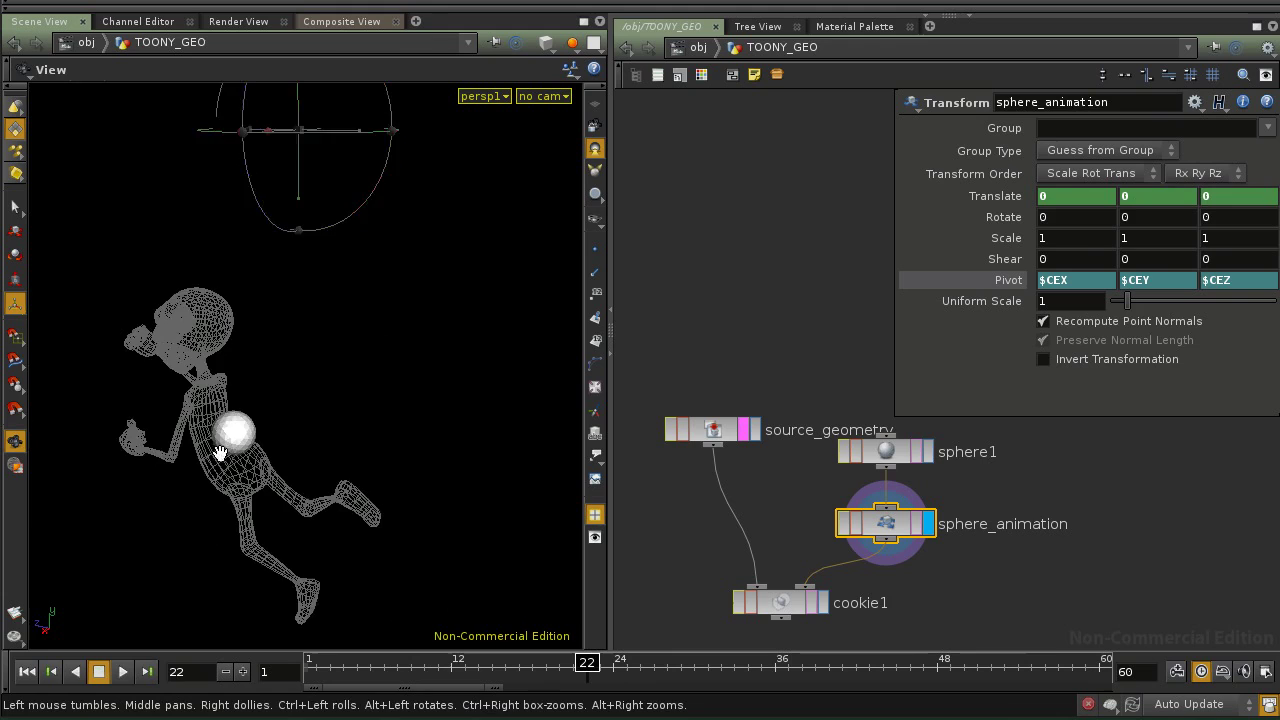
left_click_drag(229, 449, 213, 451, "alt")
right_click_drag(213, 451, 293, 456, "alt")
middle_click_drag(293, 456, 413, 398, "alt")
mouse_move(413, 398)
left_mouse_down("alt")
mouse_move(523, 411)
mouse_move(429, 417)
left_mouse_up("alt")
right_click_drag(429, 417, 426, 434, "alt")
mouse_move(591, 667)
left_mouse_down()
mouse_move(614, 663)
mouse_move(601, 663)
left_mouse_up()
key("space")
left_click_drag(343, 440, 358, 394)
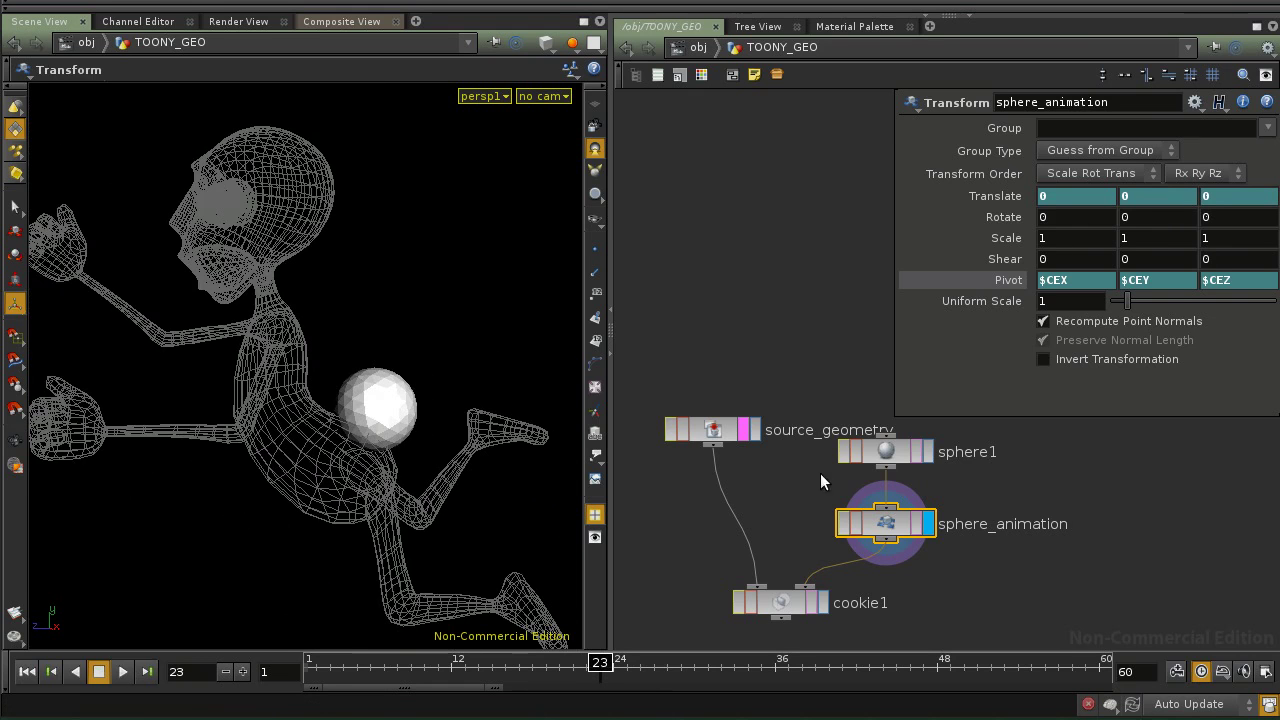
Bring back the transform handle of sphere_animation in the viewport at frame 23.
left_click_drag(877, 518, 877, 520)
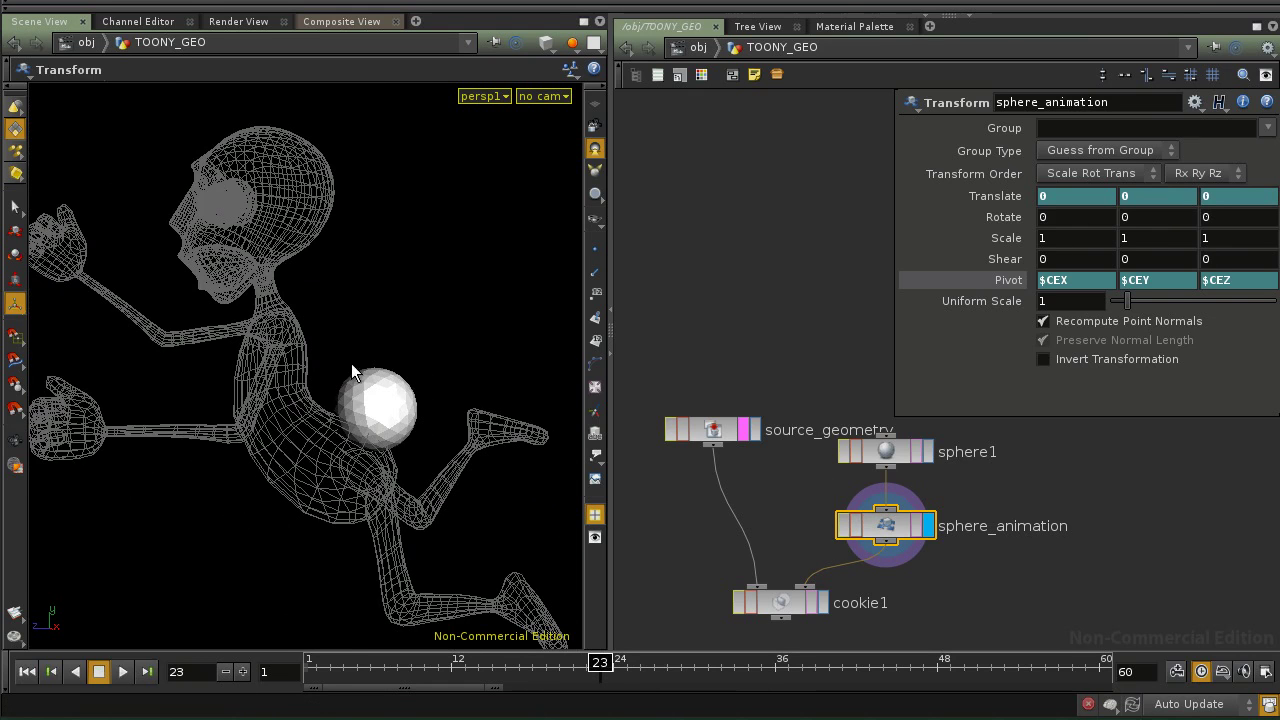
left_click_drag(910, 532, 910, 534)
key("Return")
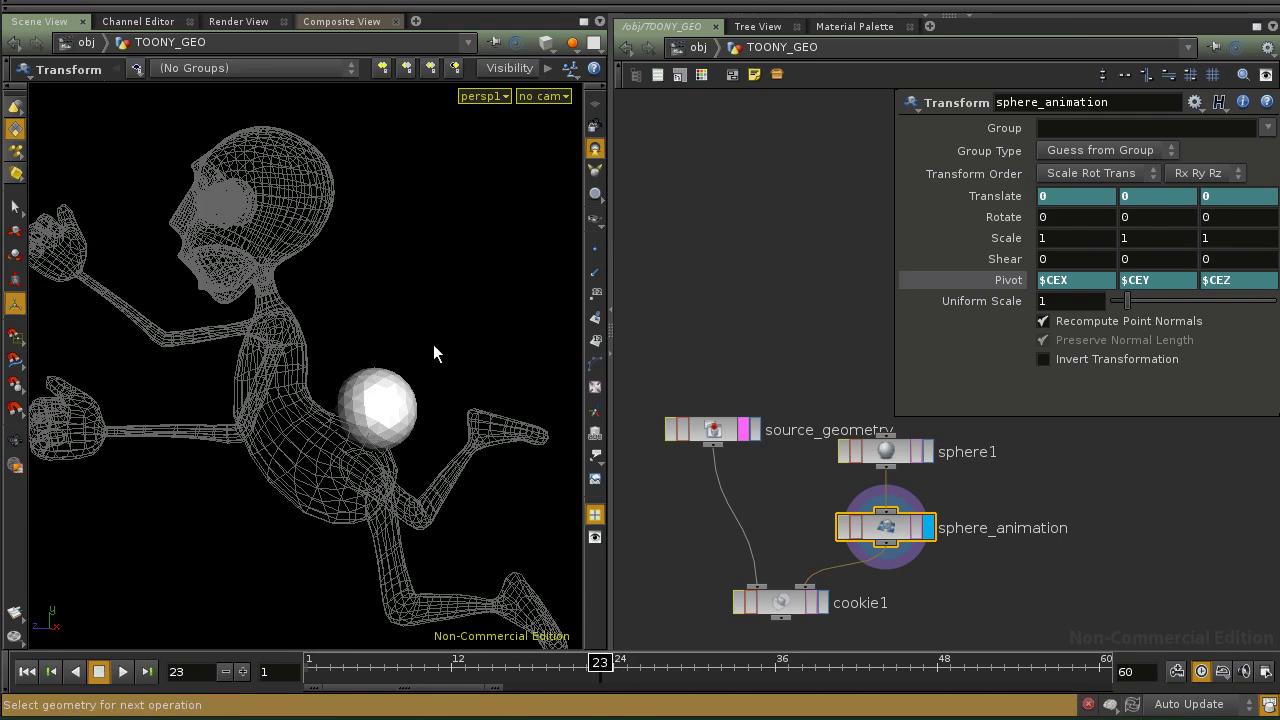
key("Return")
left_click_drag(404, 428, 440, 434, "alt")
right_click_drag(440, 434, 394, 463, "alt")
middle_click_drag(394, 463, 371, 491, "alt")
left_click_drag(371, 491, 400, 397, "alt")
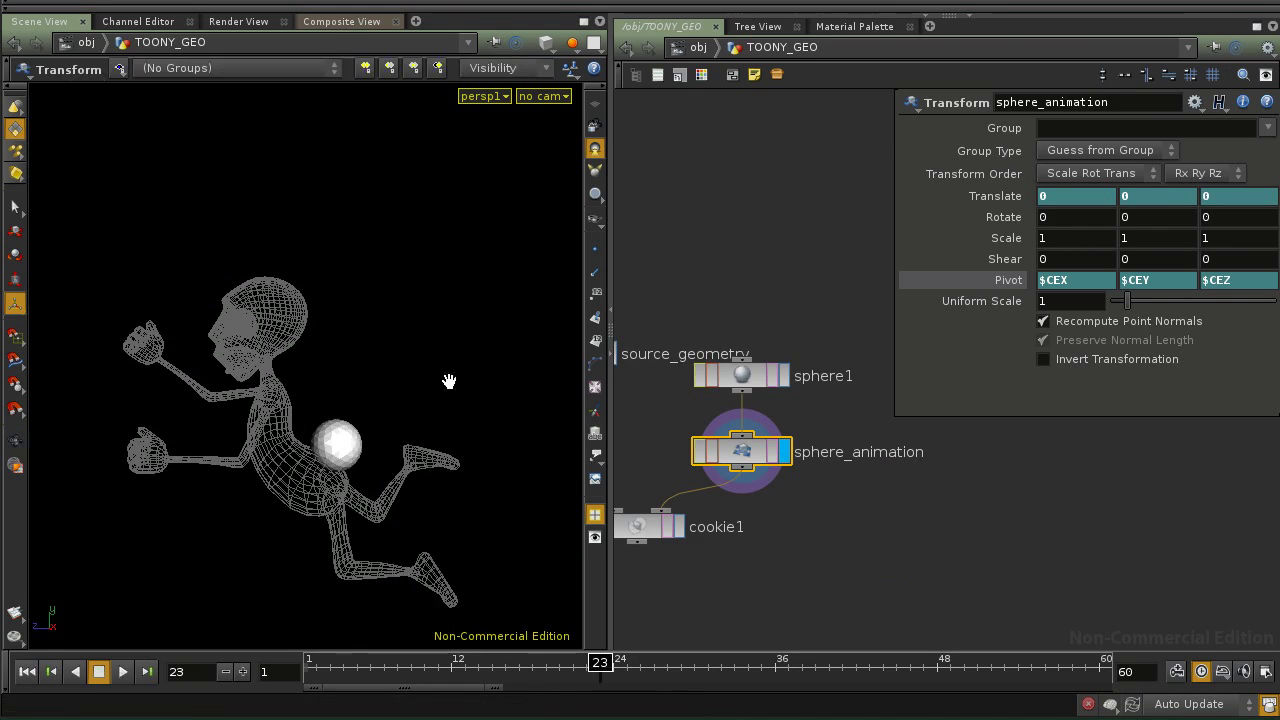
middle_click_drag(425, 396, 438, 354, "alt")
left_click_drag(438, 354, 334, 338, "alt")
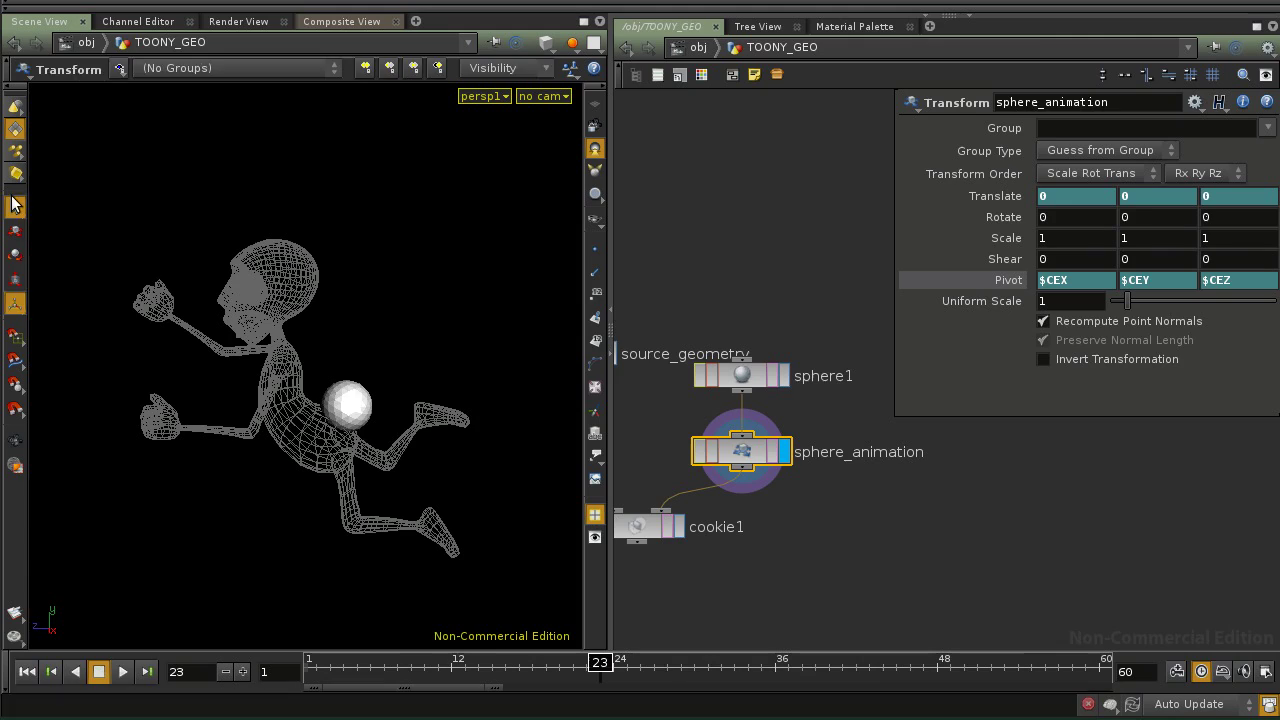
left_click(15, 303)
right_click_drag(268, 500, 440, 474, "alt")
left_click_drag(440, 474, 413, 415, "alt")
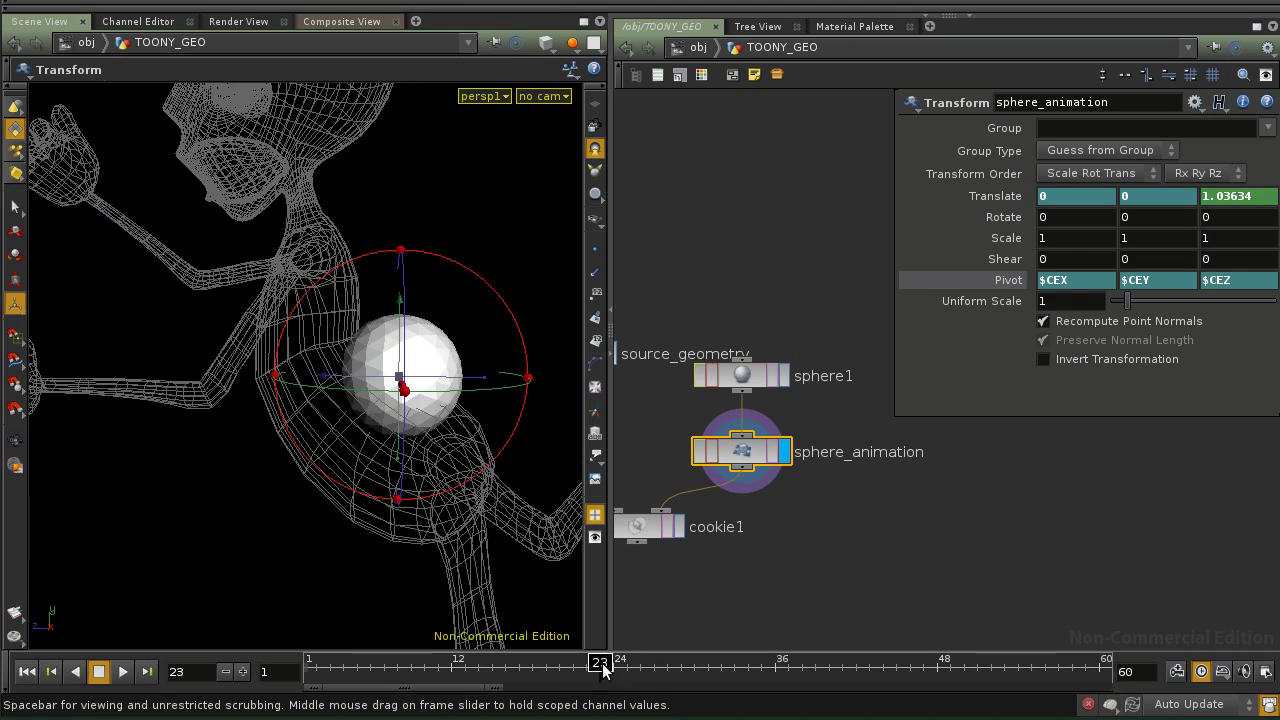
At frame 23, move the sphere into the character's back with keyframed Translate Y 0.0709562 and Z 1.25224.
mouse_move(586, 672)
left_mouse_down()
mouse_move(552, 672)
mouse_move(602, 672)
left_mouse_up()
left_click_drag(349, 434, 410, 430)
left_click_drag(602, 670, 600, 672)
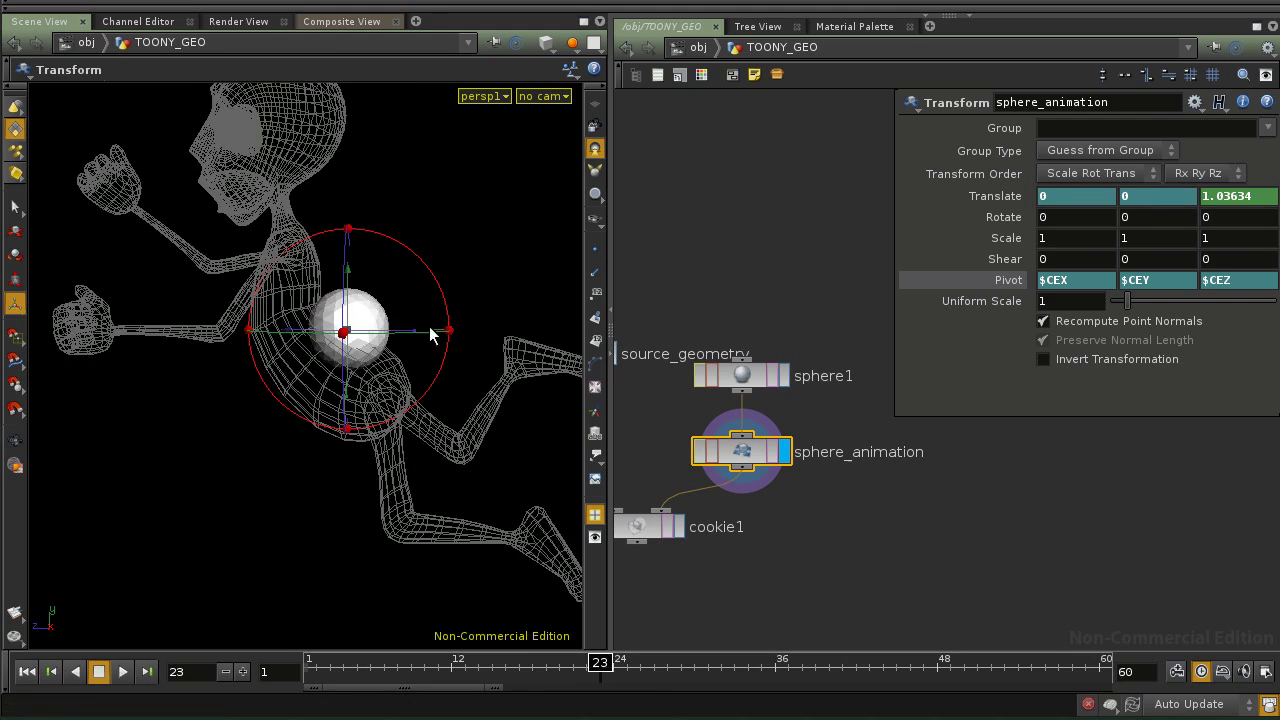
left_click_drag(381, 300, 396, 333, "alt")
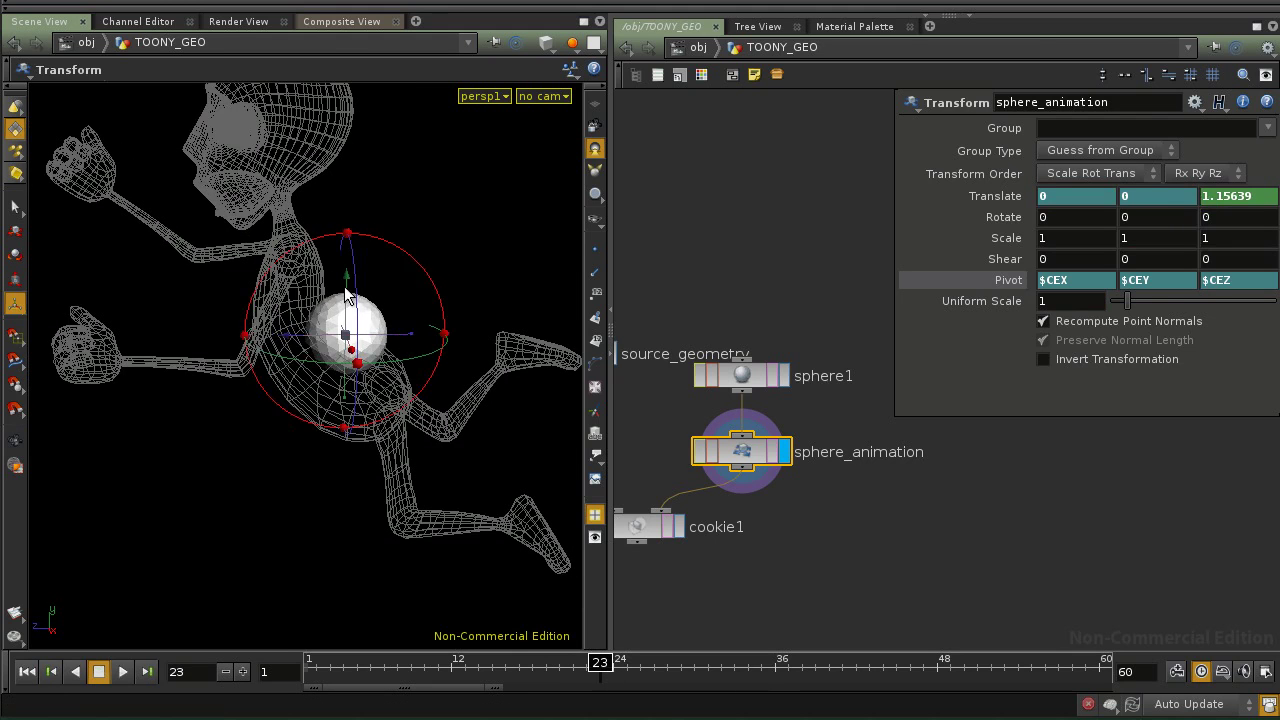
left_click_drag(345, 290, 347, 284)
left_click_drag(394, 332, 394, 334)
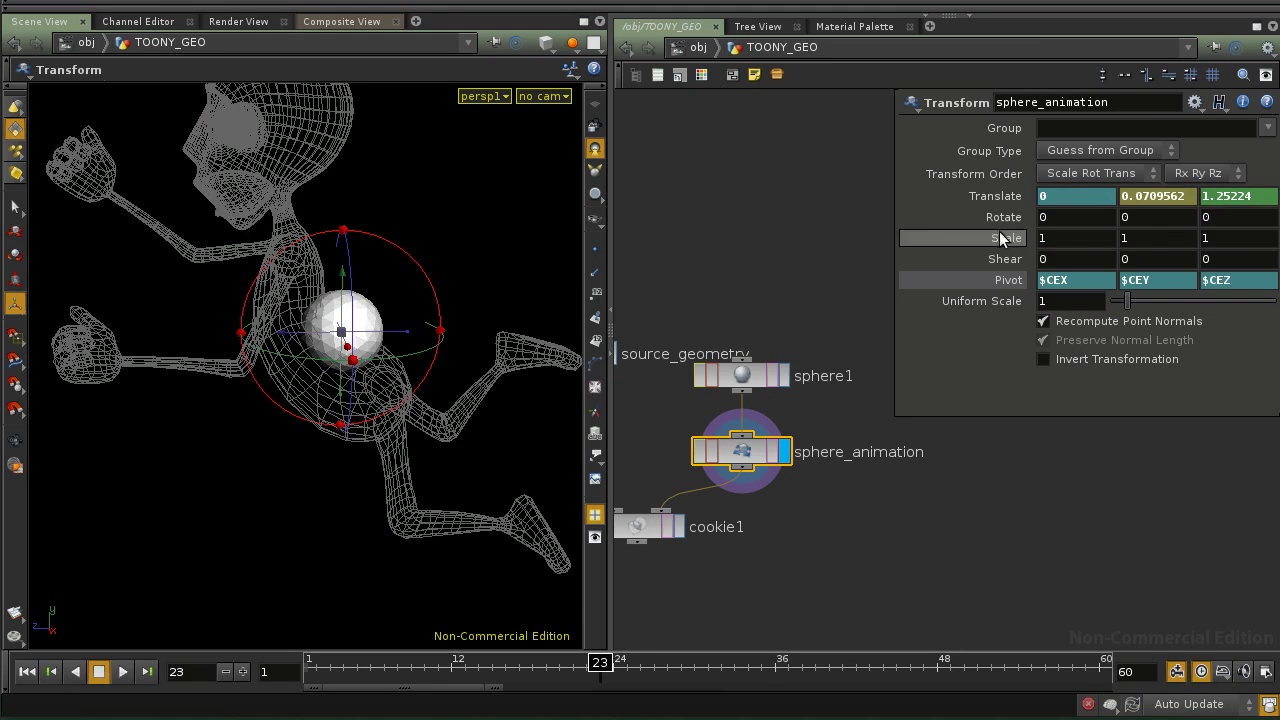
At frame 24, move the sphere forward into the character's torso, keyframing Translate Z at 3.77838.
left_click_drag(600, 663, 614, 663)
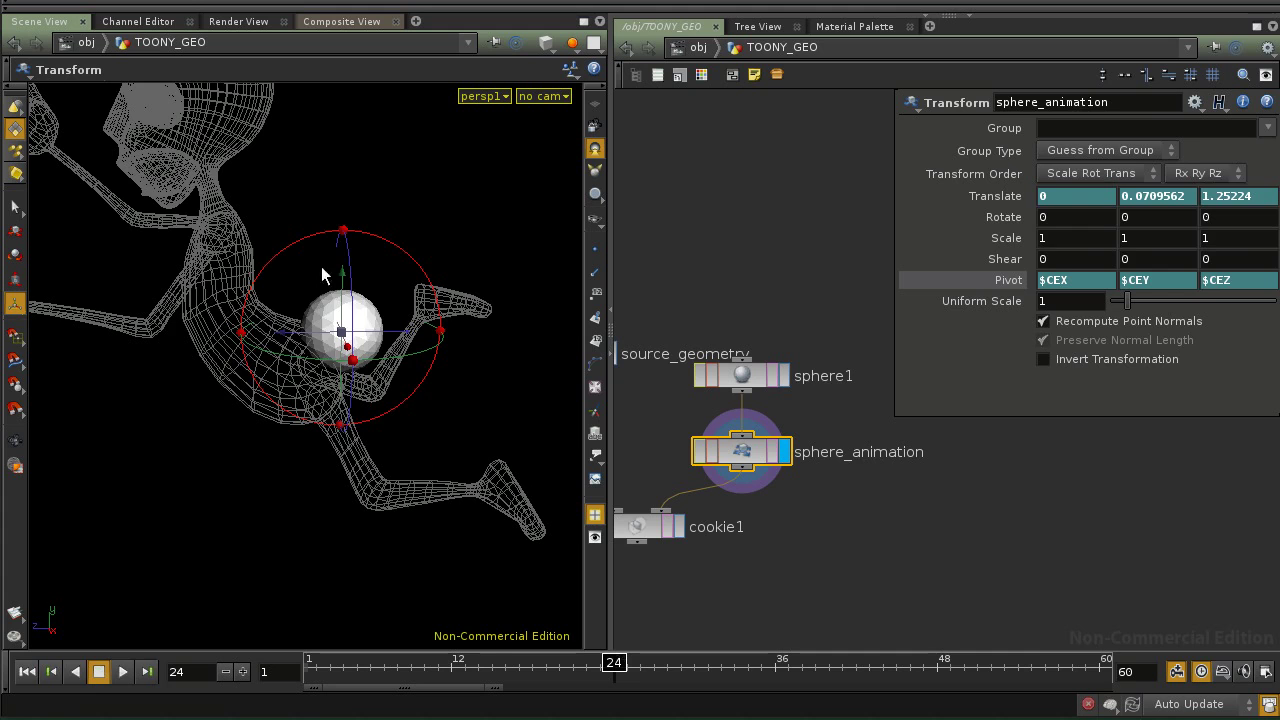
left_click_drag(325, 333, 218, 349)
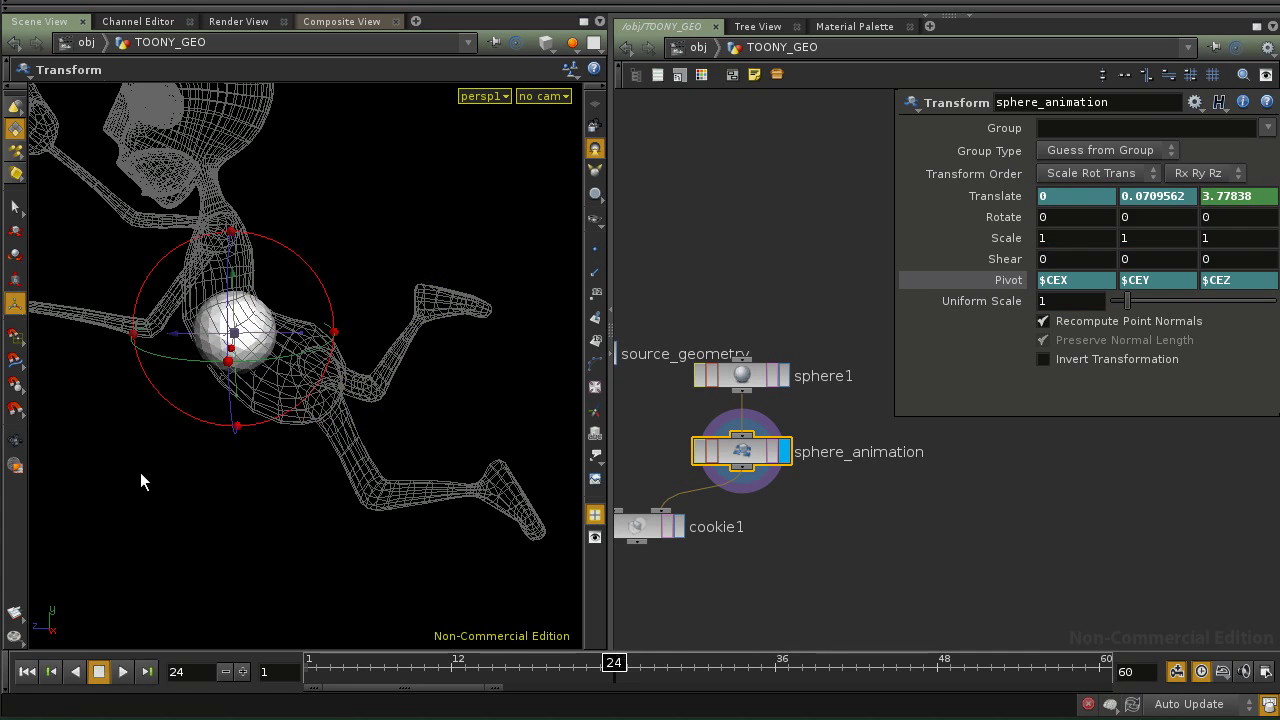
left_click_drag(127, 461, 400, 509)
key("Return")
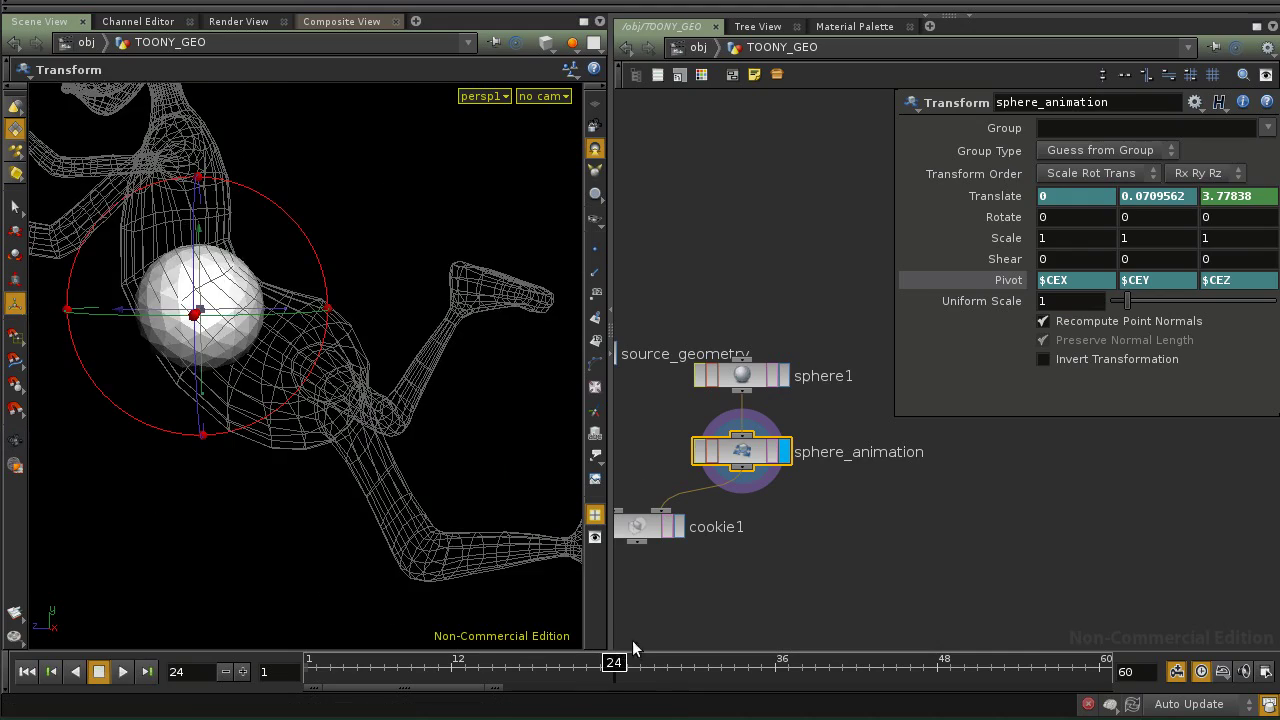
At frame 25, reposition the sphere on the torso with keyframed Translate Y 0.519921 and Z 5.34354.
mouse_move(614, 668)
left_mouse_down()
mouse_move(597, 666)
mouse_move(628, 668)
mouse_move(591, 670)
mouse_move(628, 668)
left_mouse_up()
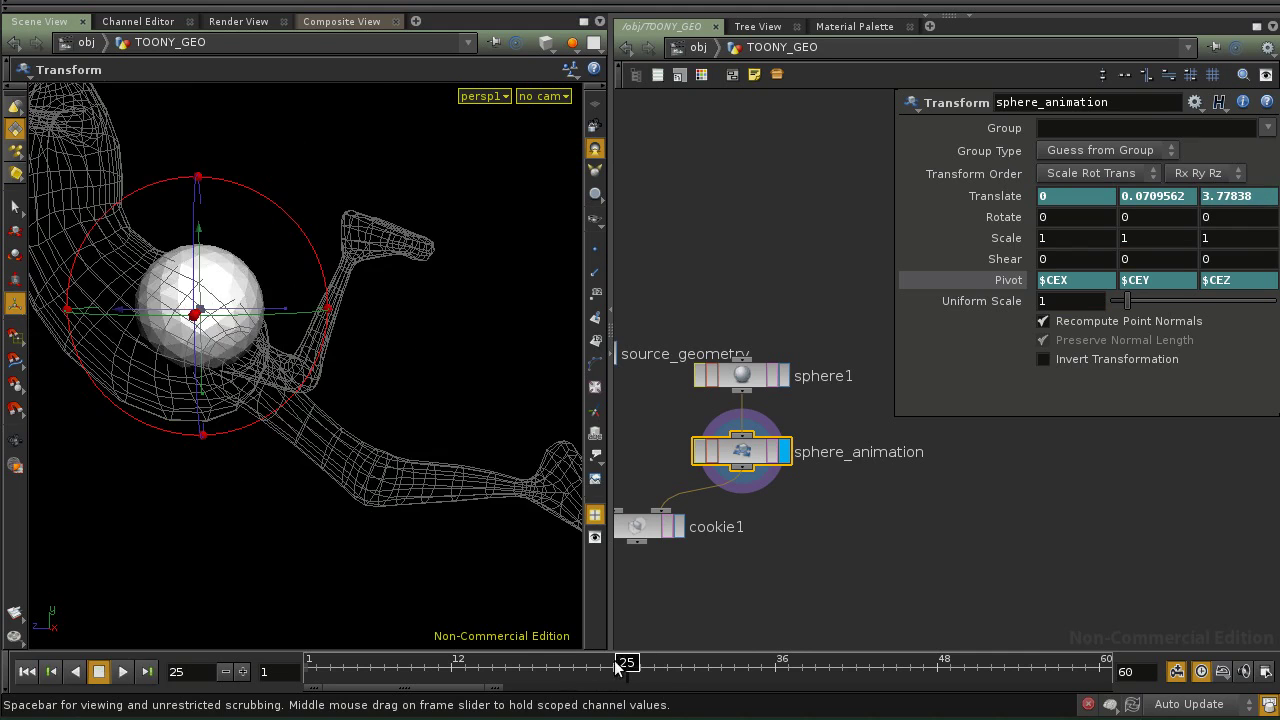
key("space")
middle_click_drag(325, 460, 355, 490)
left_click_drag(355, 490, 323, 491)
left_click_drag(285, 432, 266, 373)
mouse_move(267, 386)
left_mouse_down("alt")
mouse_move(329, 437)
mouse_move(260, 377)
mouse_move(243, 401)
mouse_move(286, 398)
mouse_move(243, 405)
mouse_move(256, 402)
left_mouse_up("alt")
At frame 26, move the sphere forward and up into the torso, to about Translate Y 0.67 and Z 7.45.
mouse_move(620, 668)
left_mouse_down()
mouse_move(600, 666)
mouse_move(638, 668)
left_mouse_up()
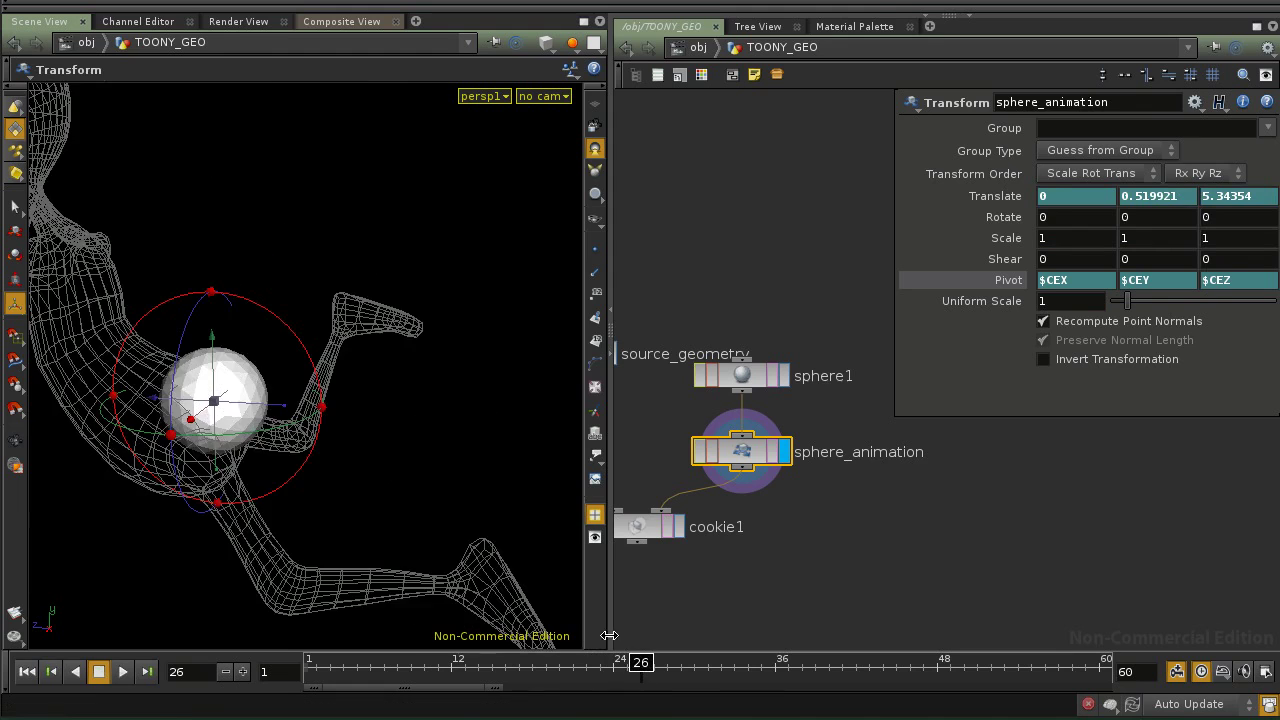
left_click_drag(285, 450, 257, 434, "alt")
middle_click_drag(257, 434, 384, 522, "alt")
left_click_drag(424, 493, 328, 489)
left_click_drag(297, 532, 303, 533, "alt")
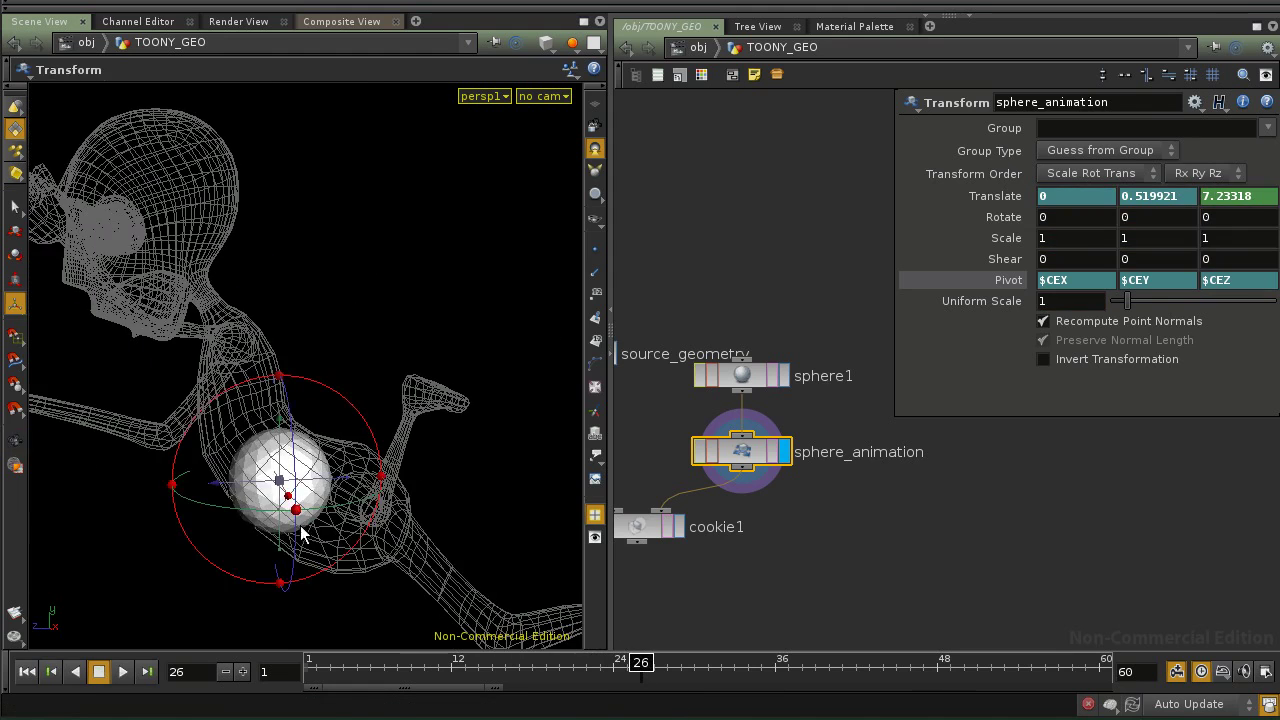
left_click_drag(282, 421, 286, 414)
left_click_drag(337, 470, 326, 471)
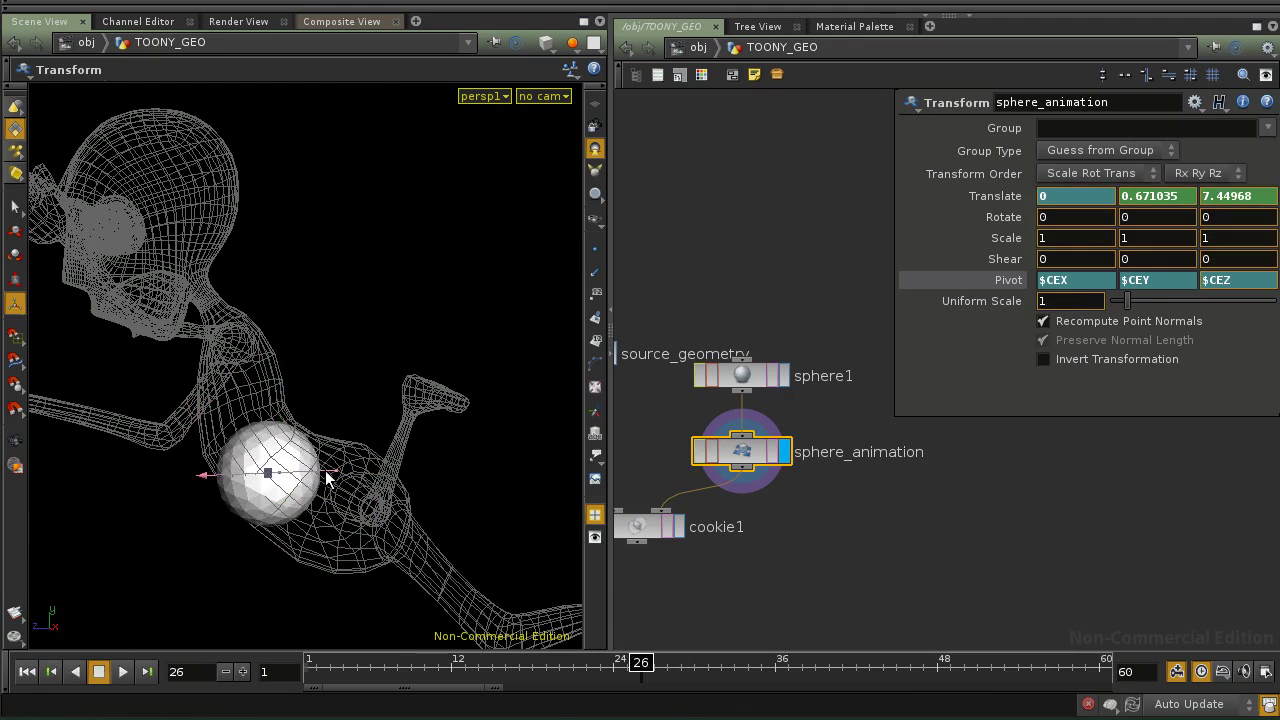
left_click_drag(277, 425, 251, 443)
At frame 27, shift the sphere forward and adjust its height to follow the character's torso.
left_click_drag(628, 664, 655, 664)
left_click_drag(383, 471, 389, 468, "alt")
mouse_move(654, 664)
left_mouse_down()
mouse_move(628, 669)
mouse_move(659, 666)
left_mouse_up()
left_click_drag(405, 462, 294, 484, "alt")
left_click_drag(296, 484, 264, 480, "alt")
left_click_drag(215, 431, 217, 419)
left_click_drag(263, 469, 242, 453)
At frame 28, move the sphere along with the torso to Translate Y 0.851245 and Z 11.0169.
mouse_move(663, 673)
left_mouse_down()
mouse_move(624, 670)
mouse_move(660, 667)
left_mouse_up()
left_click_drag(283, 423, 336, 459, "alt")
left_click_drag(376, 388, 288, 440)
left_click_drag(307, 487, 322, 488)
left_click_drag(250, 440, 256, 442)
key("r")
At frame 29, move the sphere forward and down onto the torso, to Translate Y 0.282878 and Z 12.2648.
left_click_drag(660, 670, 668, 668)
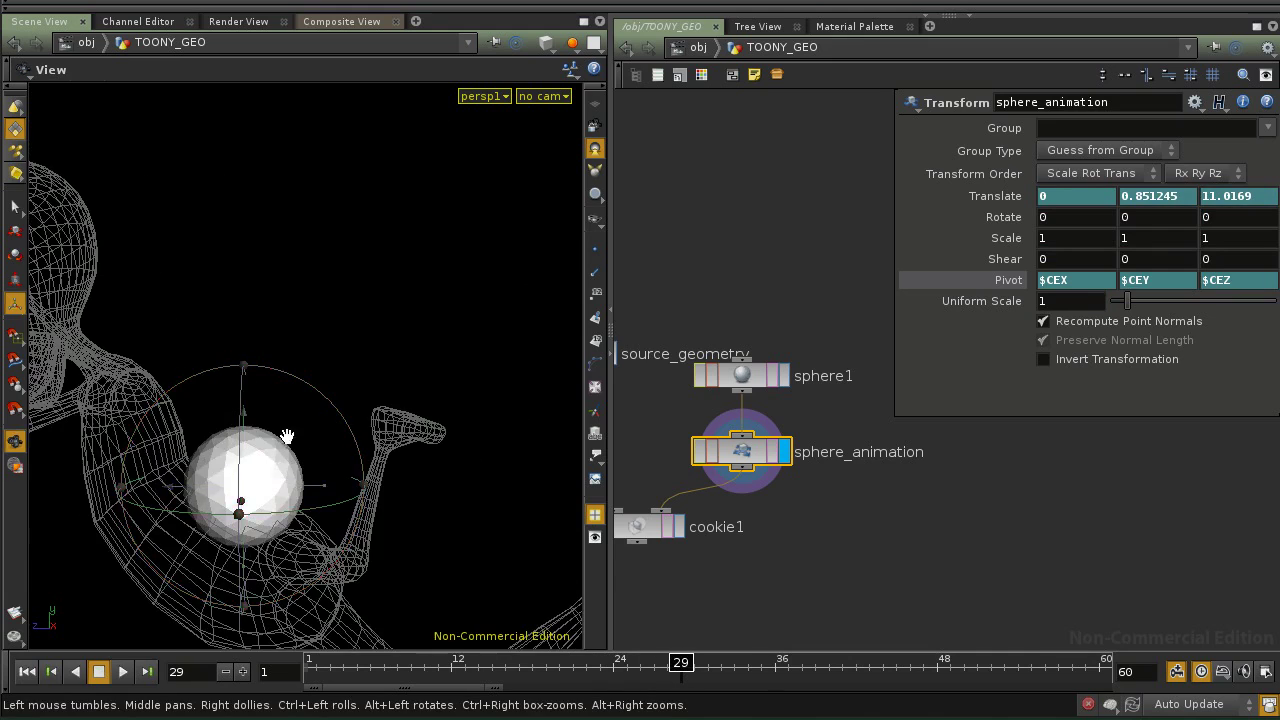
middle_click_drag(275, 437, 394, 389)
left_click_drag(394, 389, 376, 404)
left_click_drag(337, 361, 309, 392)
key("r")
left_click_drag(315, 440, 233, 399)
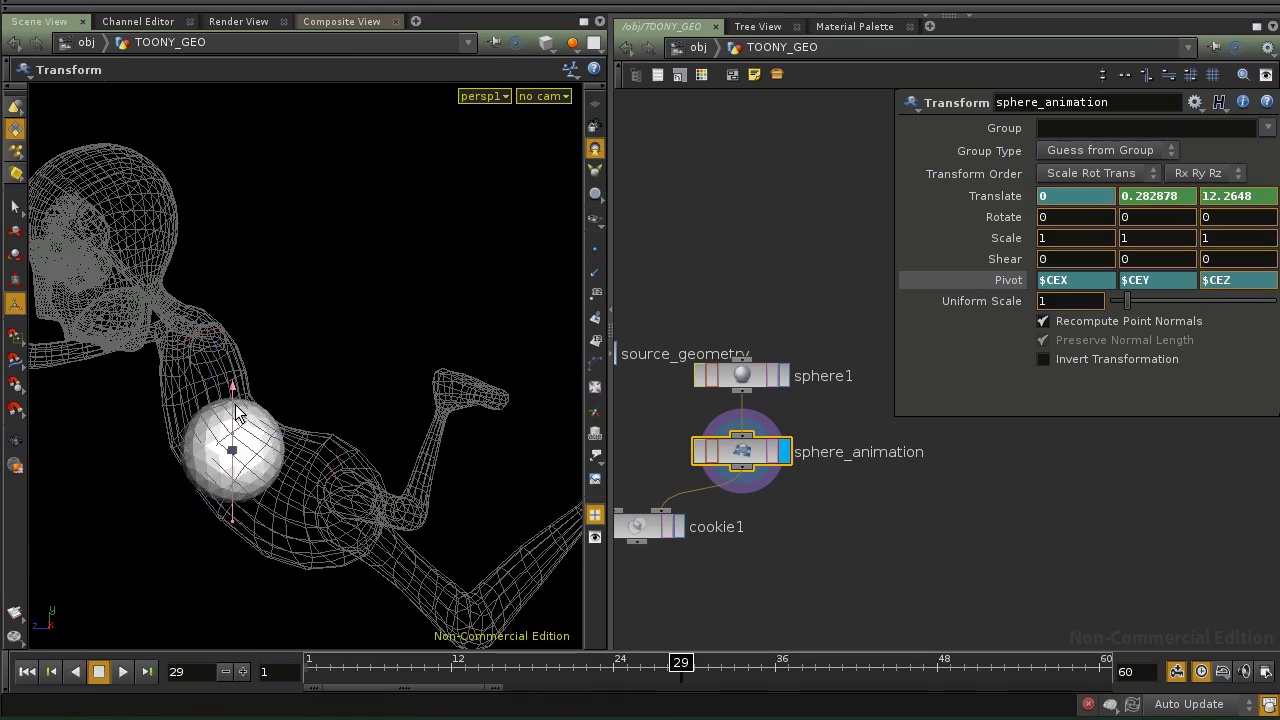
Lower the sphere to Translate Y 0.245118 at frame 29, and move it forward and down into the character's torso at frame 30.
left_click_drag(290, 430, 300, 462)
mouse_move(704, 672)
left_mouse_down()
mouse_move(643, 668)
mouse_move(693, 661)
left_mouse_up()
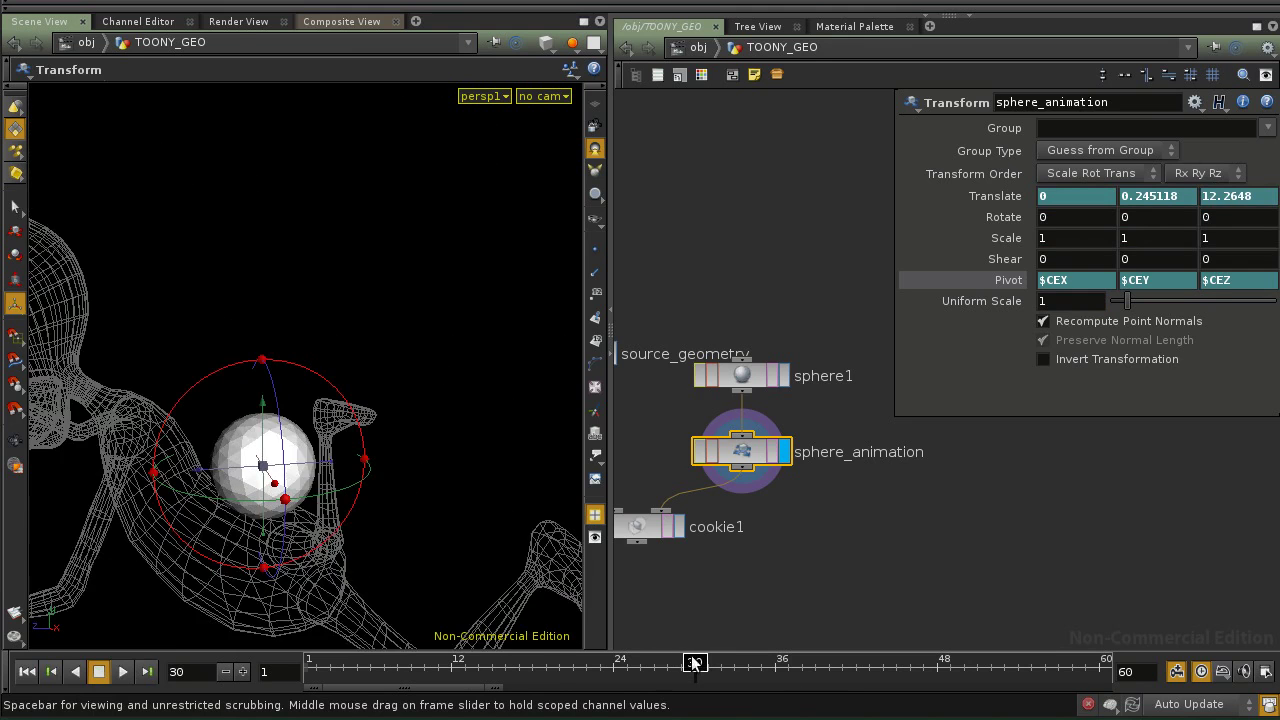
middle_click_drag(290, 460, 366, 427)
left_click_drag(333, 388, 239, 508)
left_click_drag(242, 507, 241, 427, "alt")
left_click_drag(332, 449, 309, 471, "alt")
At frame 31, move the sphere along with the torso to Translate Y -2.058 and Z 14.9104.
left_click_drag(686, 672, 717, 668)
middle_click_drag(457, 526, 531, 366, "alt")
left_click_drag(449, 410, 316, 361, "alt")
left_click_drag(340, 310, 290, 420, "alt")
left_click_drag(336, 352, 337, 349)
left_click_drag(337, 349, 345, 380, "alt")
At frame 32, move the sphere forward and down into the torso, to Translate Y -2.91708 and Z 16.6292.
mouse_move(707, 668)
left_mouse_down()
mouse_move(694, 667)
mouse_move(720, 668)
left_mouse_up()
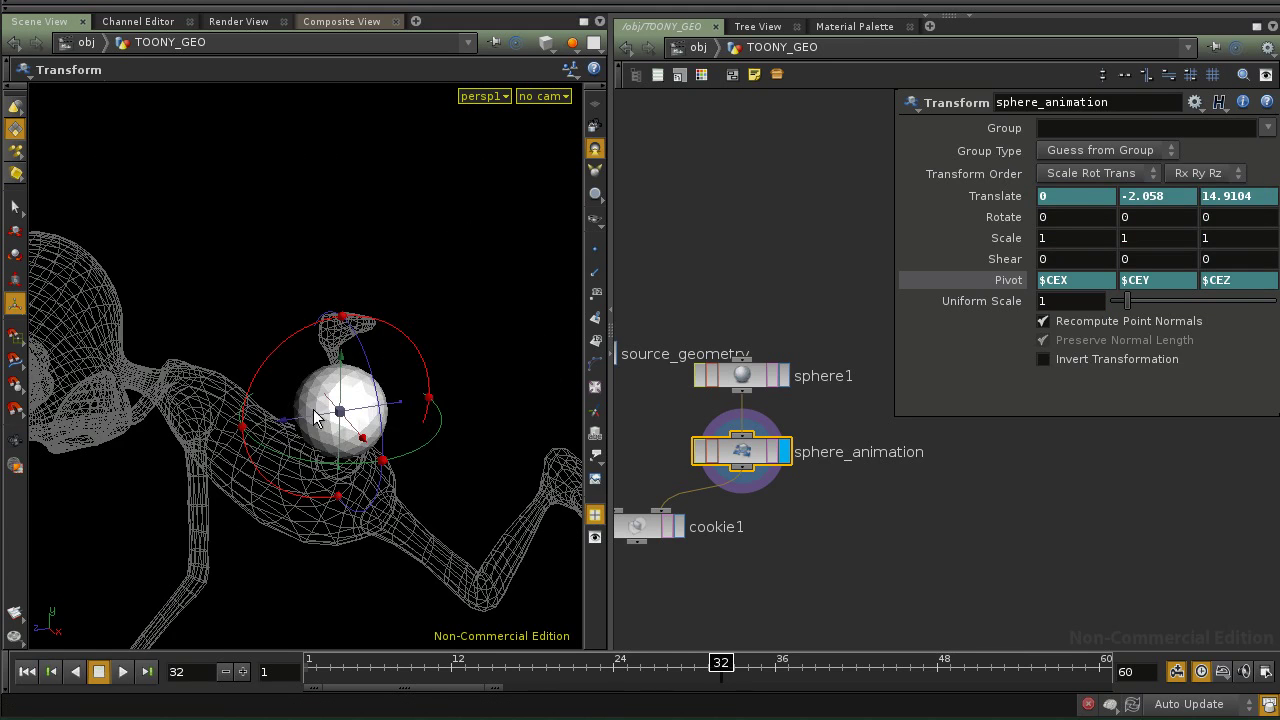
left_click_drag(314, 418, 277, 432)
left_click_drag(288, 383, 236, 484)
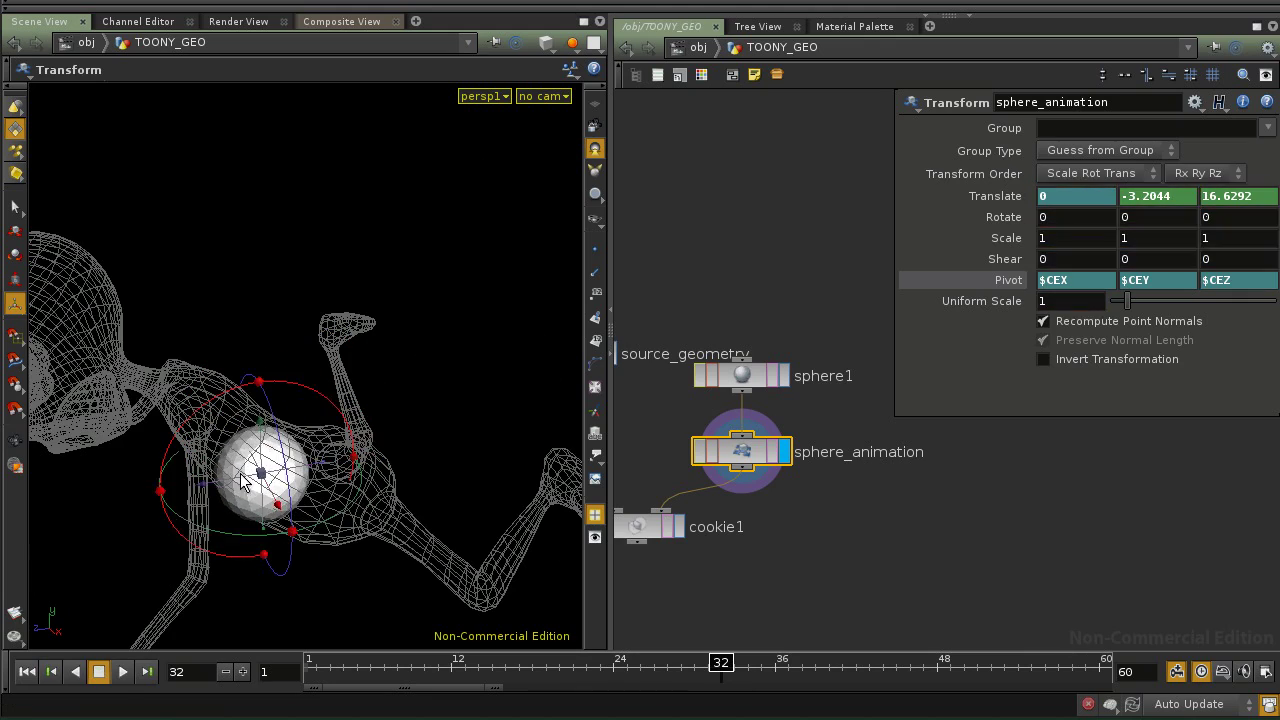
mouse_move(271, 427)
left_mouse_down("alt")
mouse_move(431, 390)
mouse_move(267, 419)
mouse_move(272, 428)
left_mouse_up("alt")
right_click_drag(272, 428, 382, 466, "alt")
left_click_drag(382, 466, 375, 492, "alt")
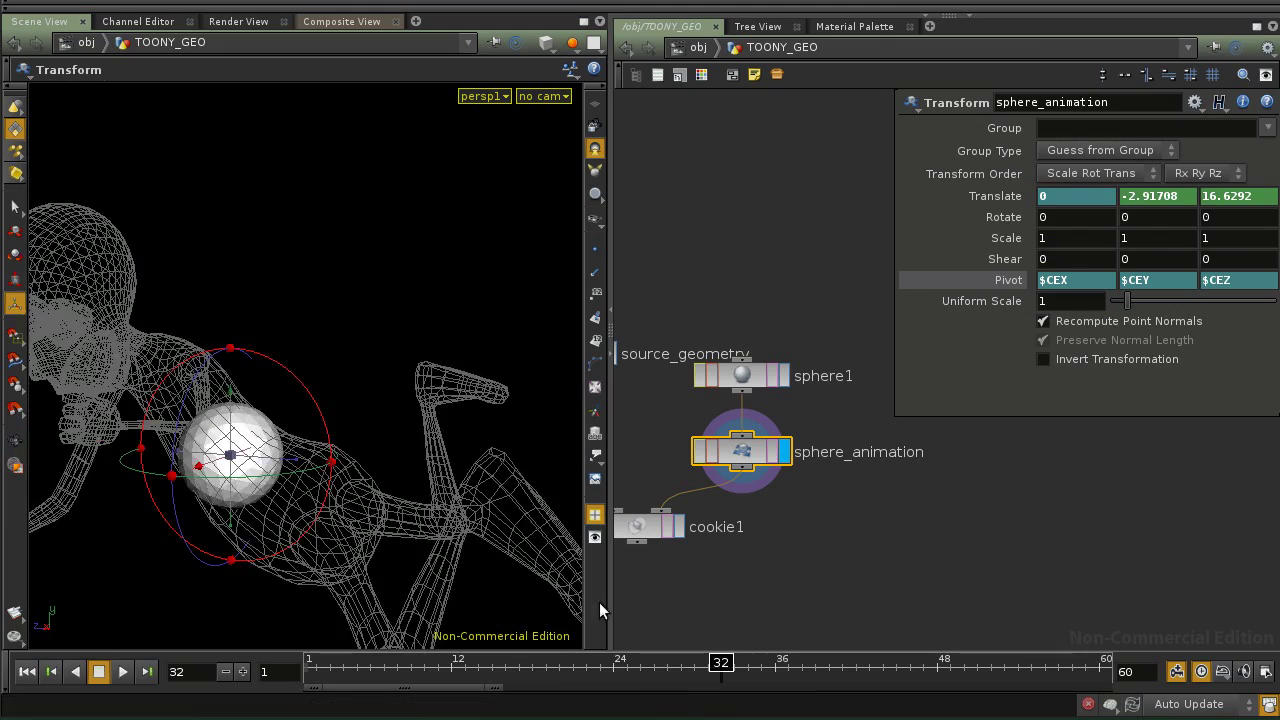
At frame 33, reposition the sphere inside the torso at Translate X -0.27135, Y -3.84517 and Z 18.432.
mouse_move(721, 670)
left_mouse_down()
mouse_move(664, 686)
mouse_move(706, 668)
mouse_move(735, 676)
left_mouse_up()
middle_click_drag(213, 457, 349, 411, "alt")
left_click_drag(349, 411, 261, 411, "alt")
left_click_drag(295, 342, 293, 392)
left_click_drag(276, 396, 320, 449, "alt")
left_click_drag(238, 447, 222, 459)
left_click_drag(289, 424, 260, 400, "alt")
left_click_drag(246, 449, 263, 406)
Scrub the animation between frames 23 and 33 to check how closely the sphere follows the character's torso.
left_click_drag(720, 668, 762, 664)
left_click_drag(566, 680, 748, 678)
right_click_drag(420, 469, 264, 486, "alt")
left_click_drag(433, 392, 413, 407)
left_click_drag(700, 680, 651, 690)
middle_click_drag(406, 389, 271, 446, "alt")
left_click_drag(656, 660, 601, 662)
middle_click_drag(411, 459, 335, 475, "alt")
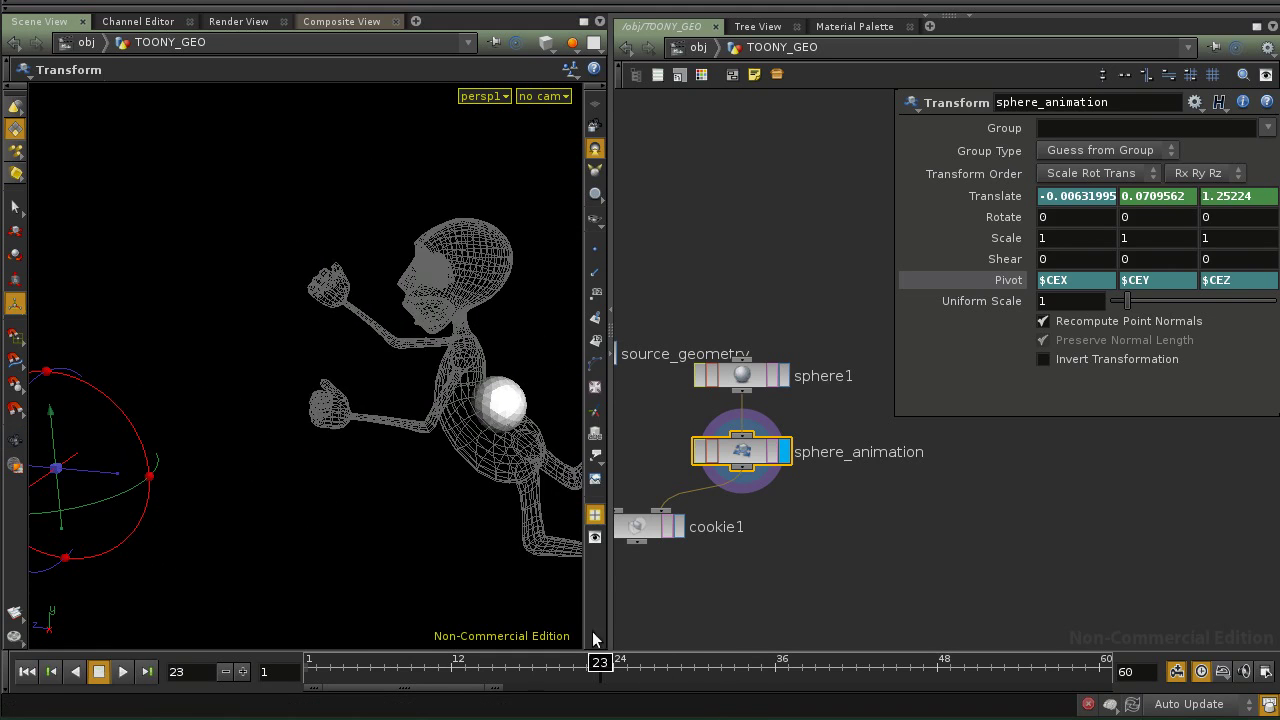
left_click_drag(593, 676, 720, 670)
left_click_drag(370, 452, 427, 407, "alt")
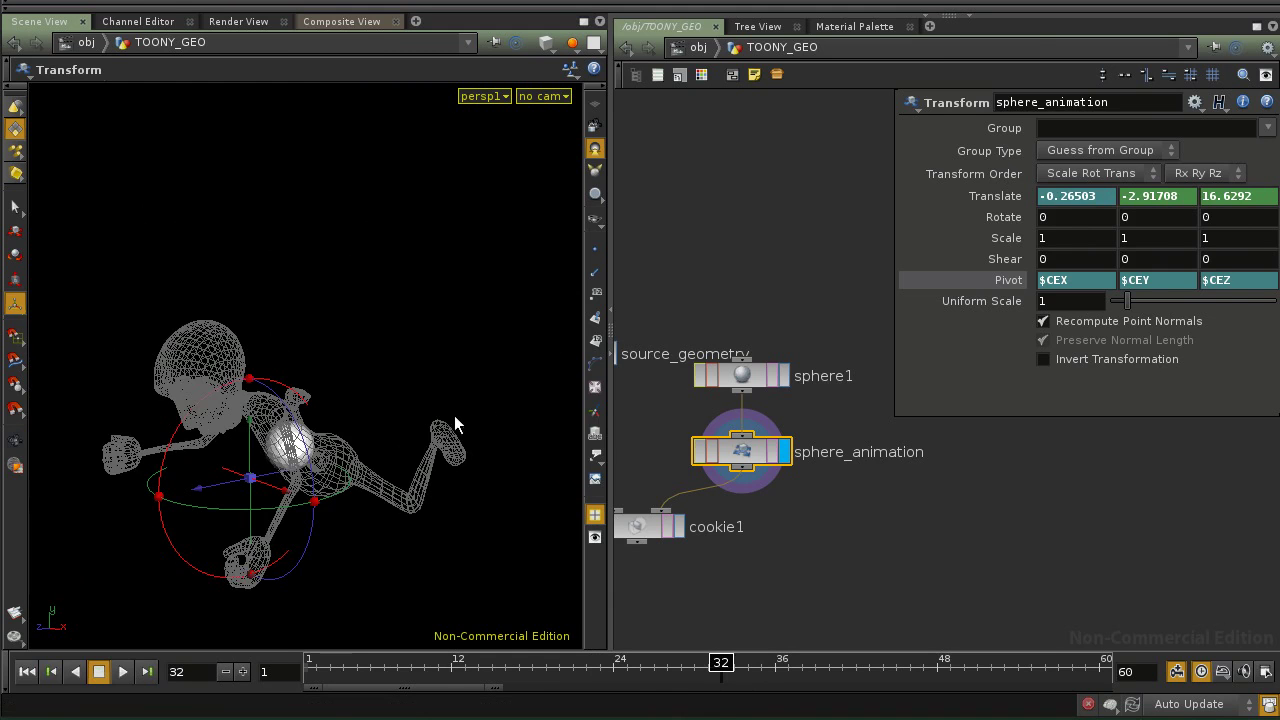
left_click_drag(588, 670, 734, 672)
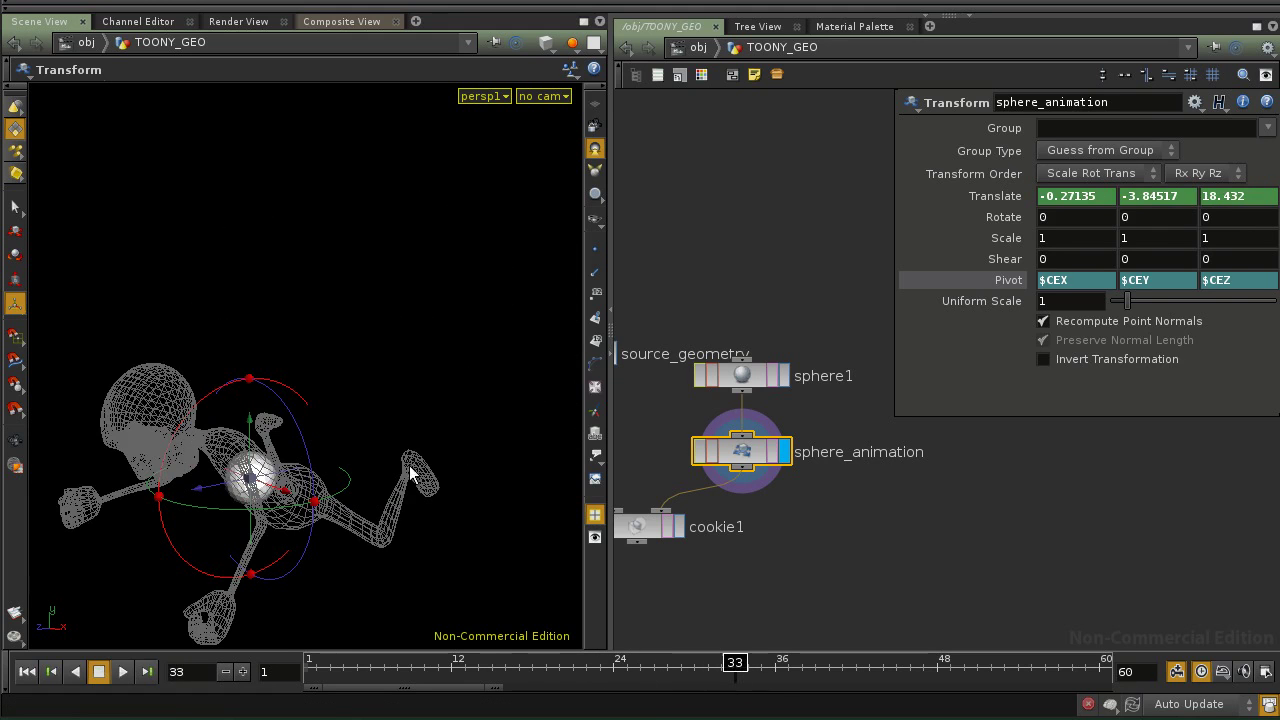